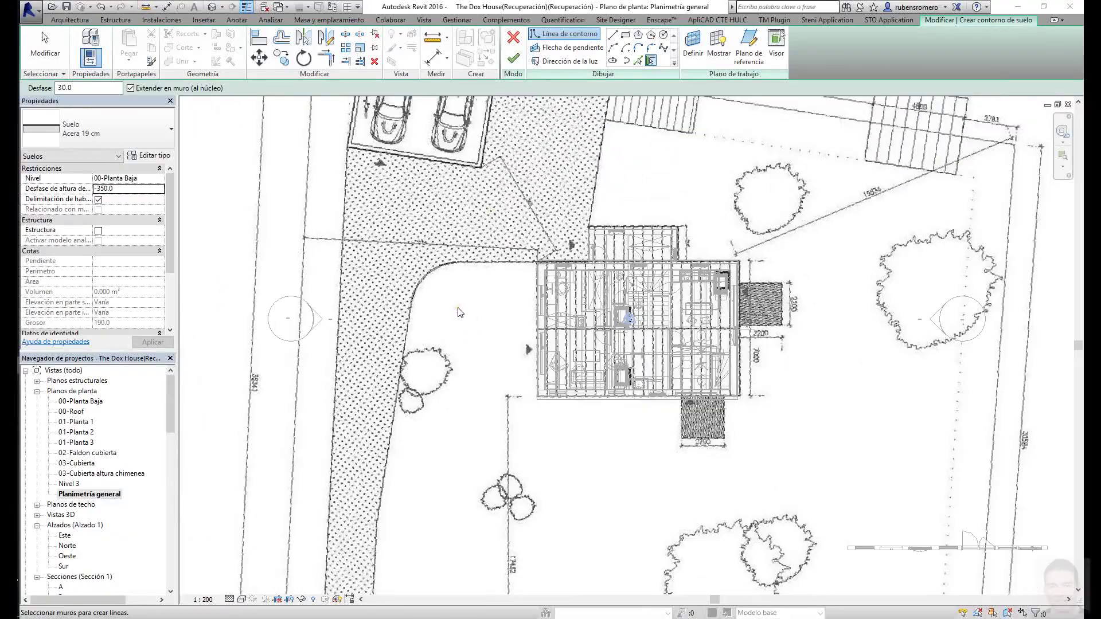
# - Trace the sidewalk boundary with straight lines around the walkway's corners
pyautogui.press('l')
pyautogui.press('i')
pyautogui.moveTo(488, 344); pyautogui.dragTo(575, 299, button='middle')
pyautogui.scroll(2, 576, 298)
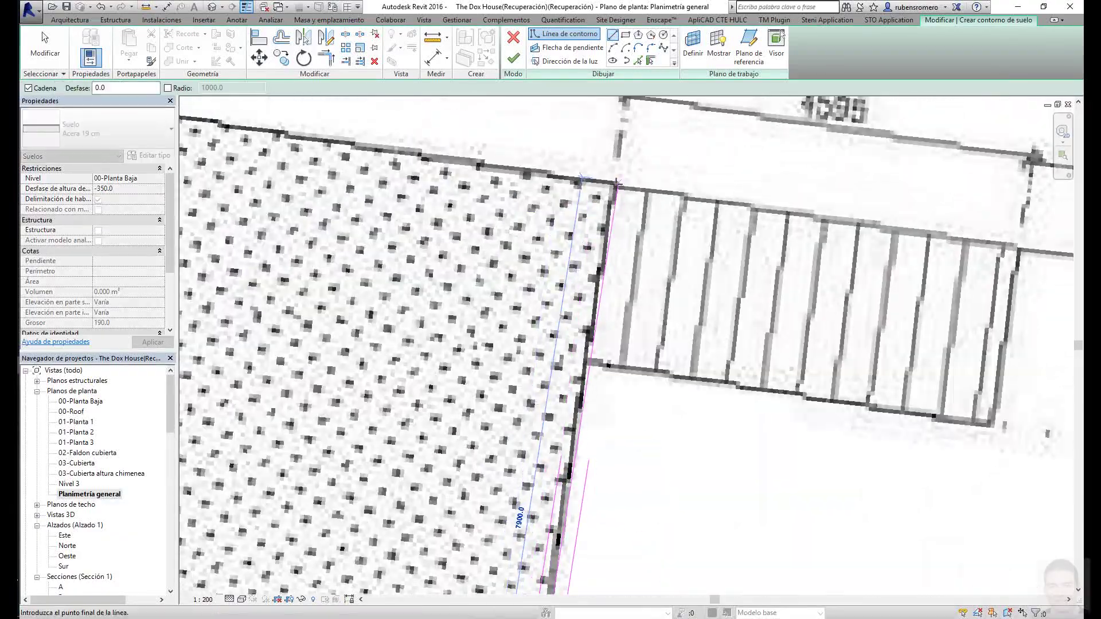
pyautogui.scroll(-5, 630, 258)
pyautogui.scroll(5, 677, 223)
pyautogui.scroll(3, 684, 218)
pyautogui.click(668, 205)
pyautogui.scroll(-5, 668, 205)
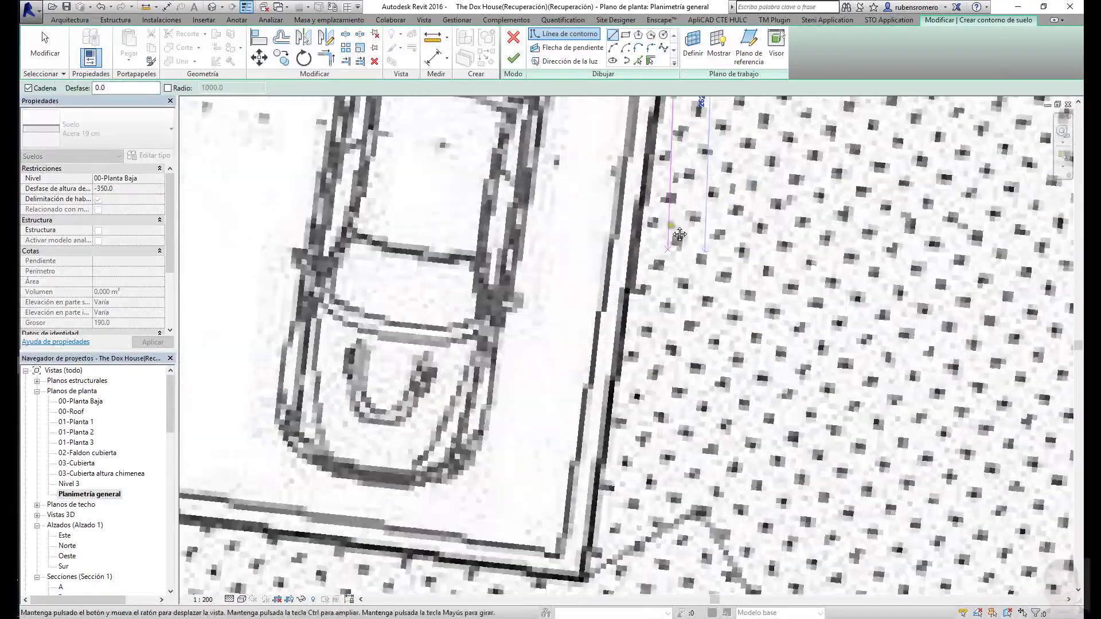
pyautogui.scroll(3, 670, 344)
pyautogui.scroll(1, 671, 401)
pyautogui.scroll(3, 671, 420)
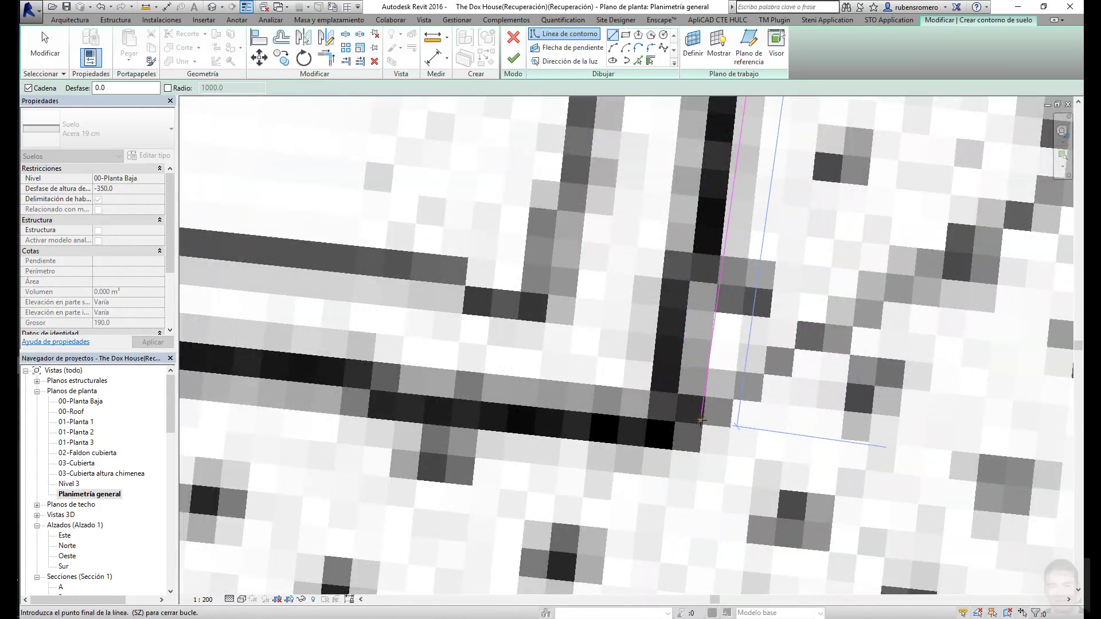
pyautogui.click(697, 423)
pyautogui.scroll(-5, 698, 423)
pyautogui.scroll(5, 434, 386)
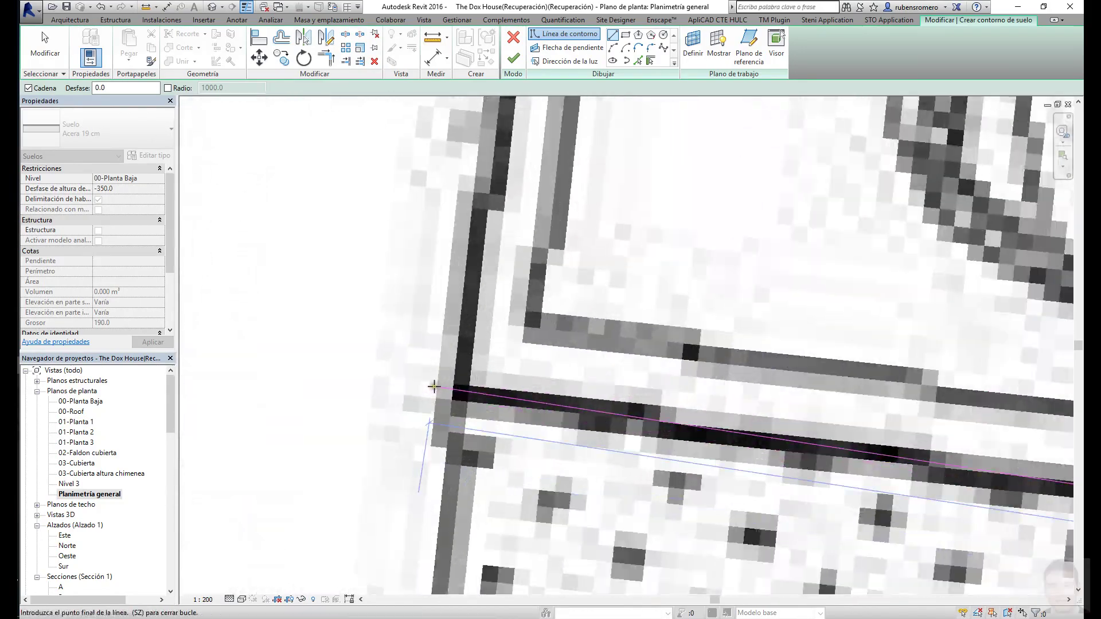
pyautogui.click(453, 414)
pyautogui.scroll(-5, 453, 414)
pyautogui.scroll(4, 451, 492)
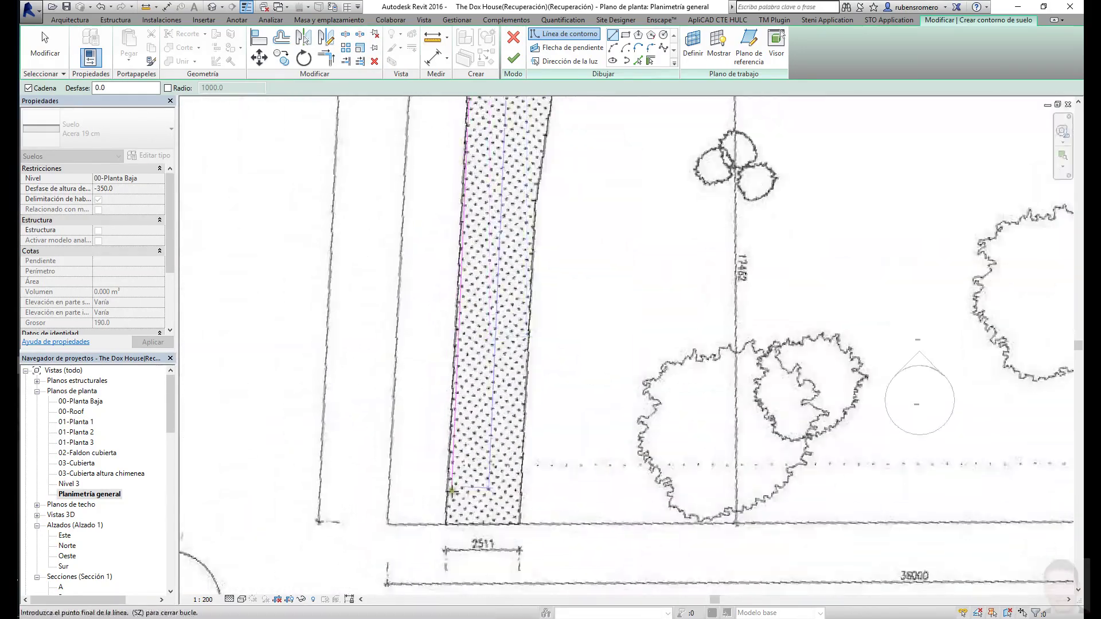
pyautogui.scroll(3, 451, 491)
pyautogui.click(897, 530)
pyautogui.scroll(-3, 896, 531)
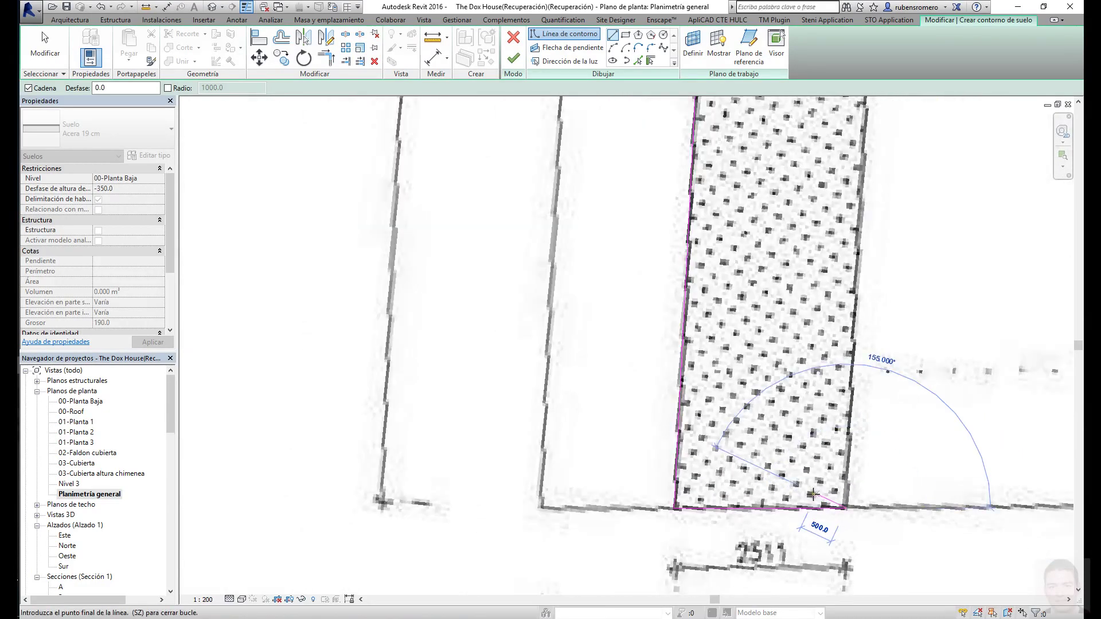
pyautogui.scroll(-2, 860, 516)
pyautogui.scroll(3, 752, 365)
pyautogui.scroll(2, 753, 365)
pyautogui.scroll(-1, 743, 308)
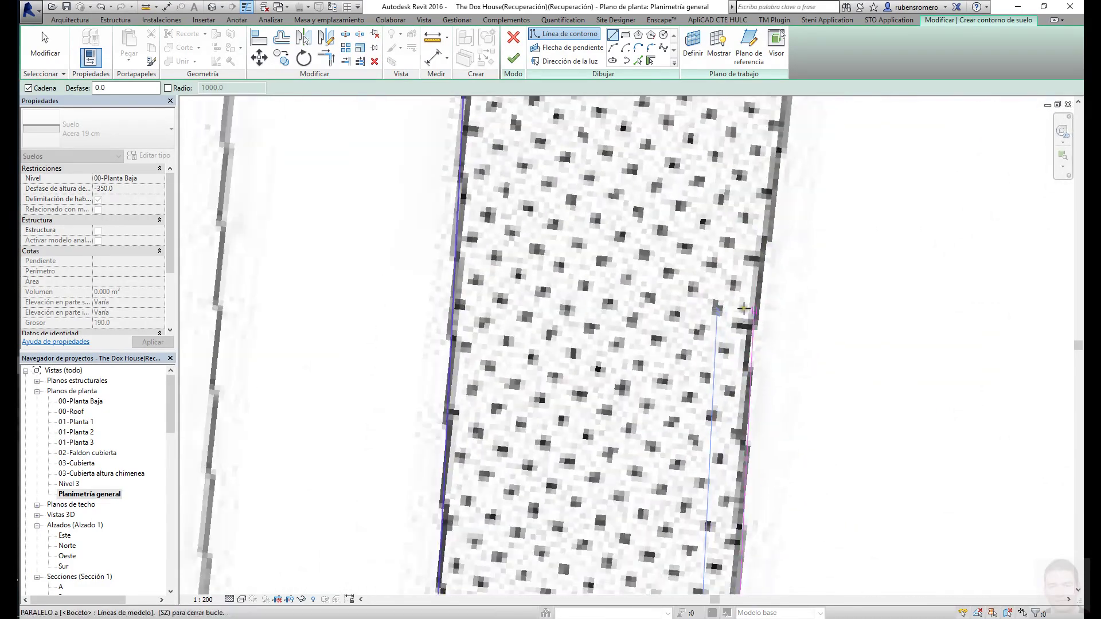
pyautogui.scroll(-2, 754, 343)
pyautogui.scroll(3, 745, 171)
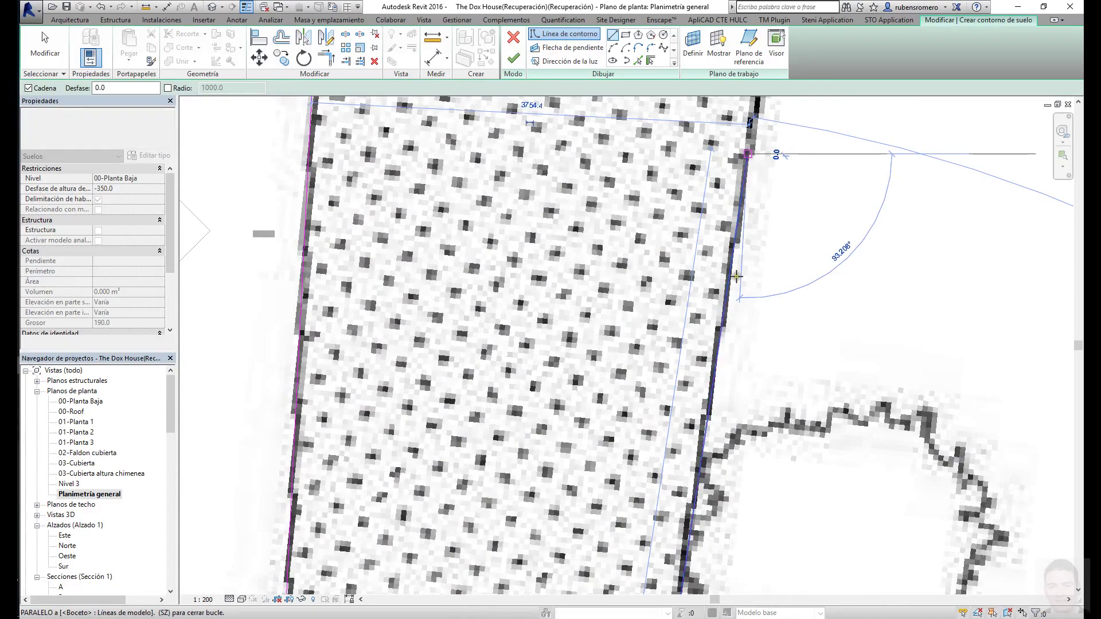
pyautogui.scroll(-3, 737, 276)
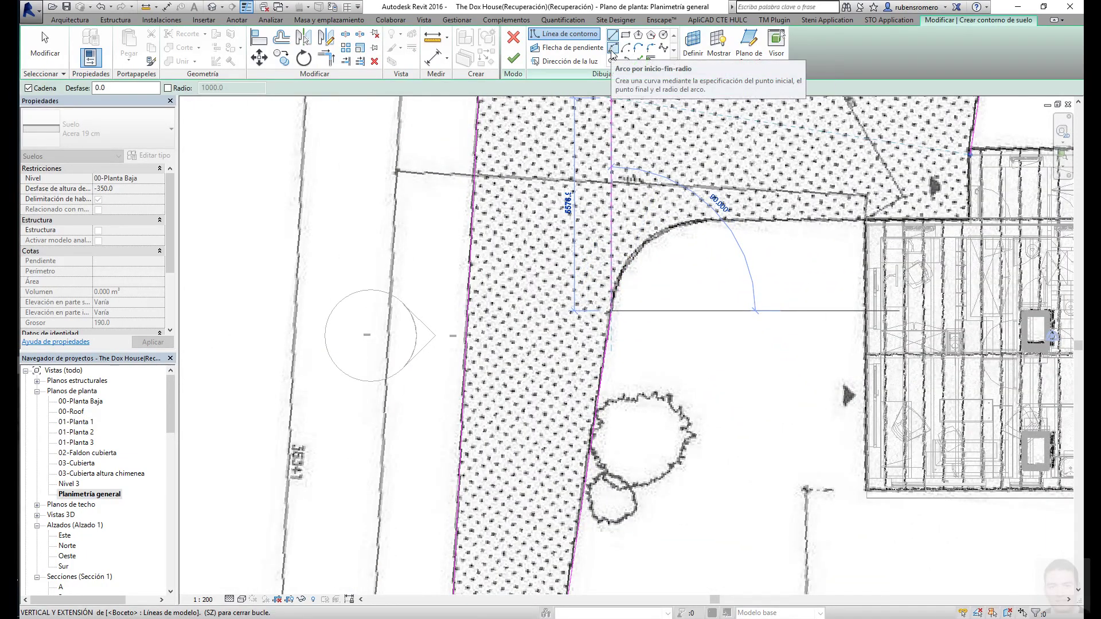
# - Add a start-end-radius arc on the walkway's curved corner and close the boundary at the house wall
pyautogui.click(613, 49)
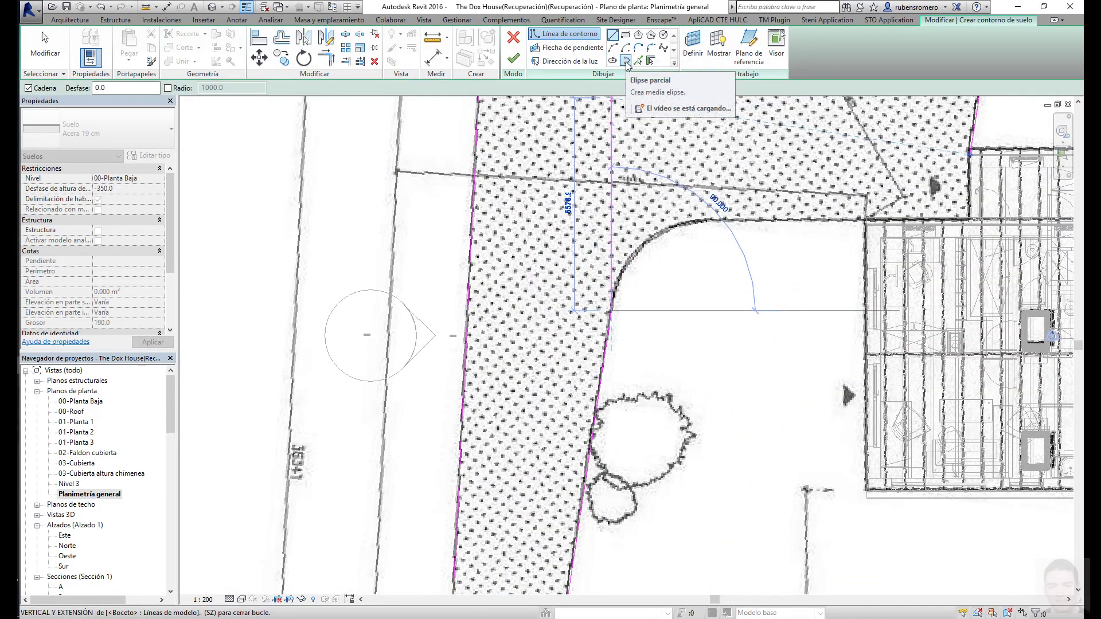
pyautogui.click(609, 321)
pyautogui.scroll(3, 707, 229)
pyautogui.scroll(3, 708, 209)
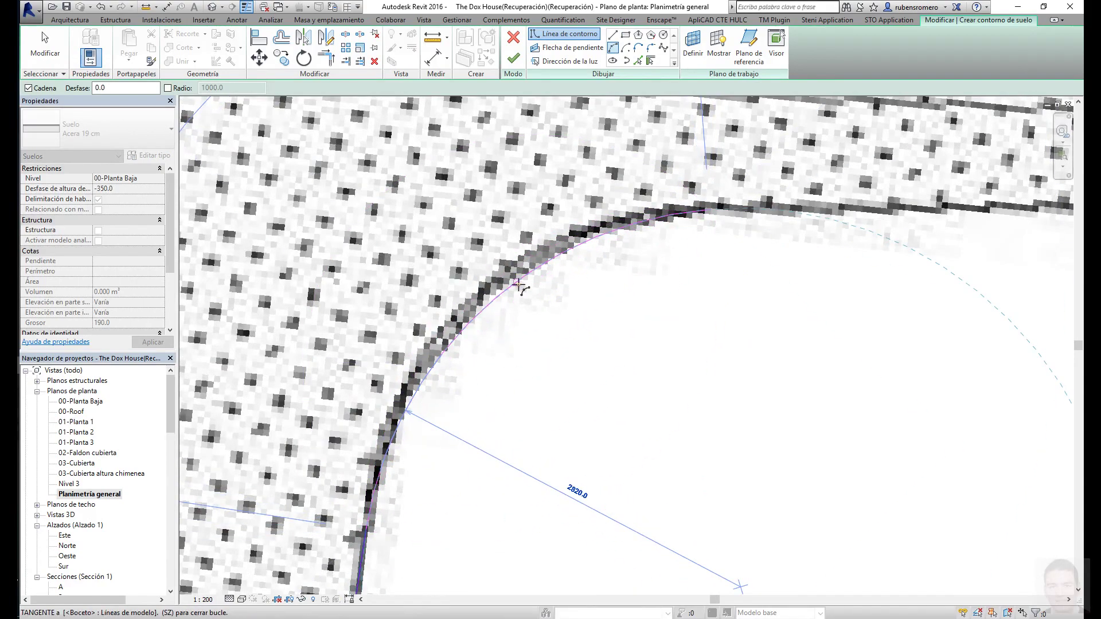
pyautogui.click(519, 285)
pyautogui.scroll(-3, 519, 285)
pyautogui.press('l')
pyautogui.press('i')
pyautogui.moveTo(745, 287); pyautogui.dragTo(516, 315, button='middle')
pyautogui.scroll(2, 768, 316)
pyautogui.scroll(2, 767, 316)
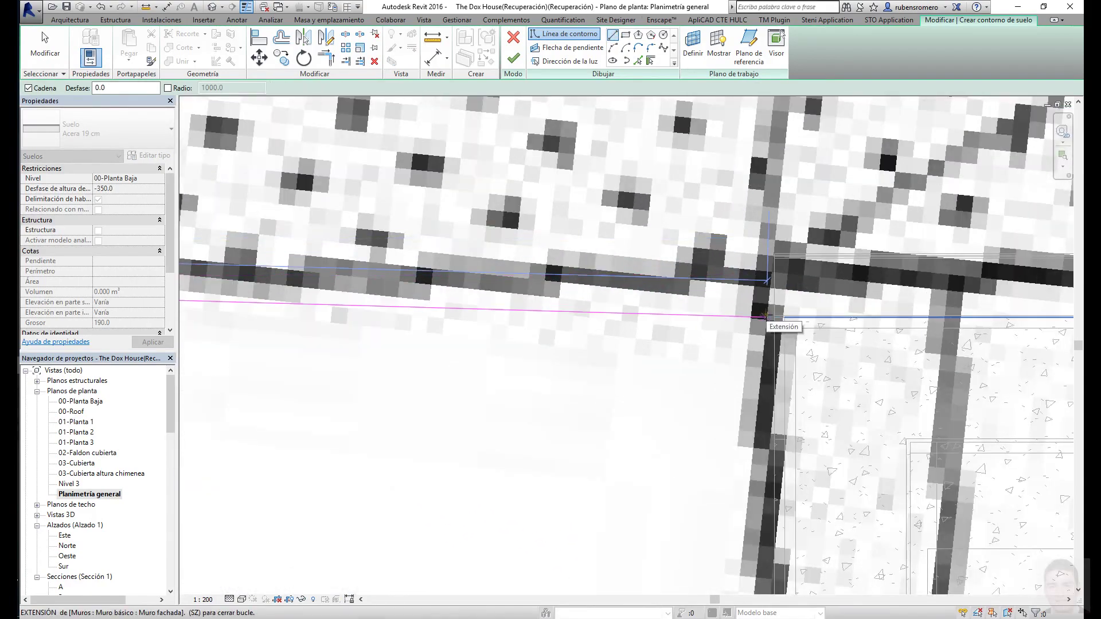
pyautogui.moveTo(766, 316); pyautogui.dragTo(768, 246, button='middle')
pyautogui.scroll(-3, 803, 332)
pyautogui.scroll(2, 835, 344)
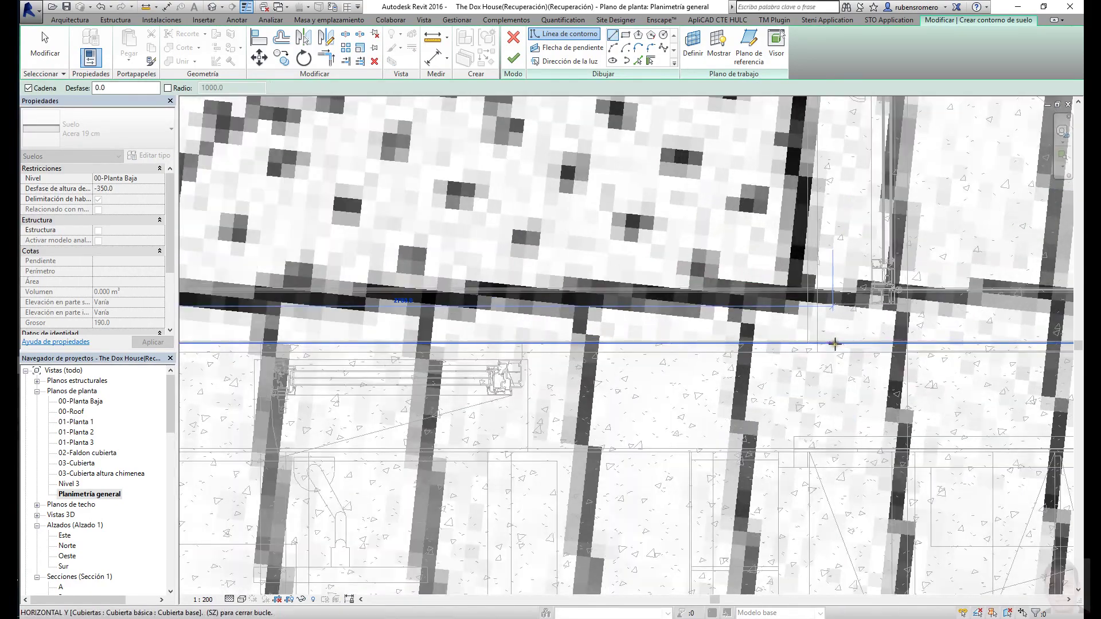
pyautogui.click(803, 344)
pyautogui.scroll(-3, 786, 344)
pyautogui.scroll(-3, 697, 166)
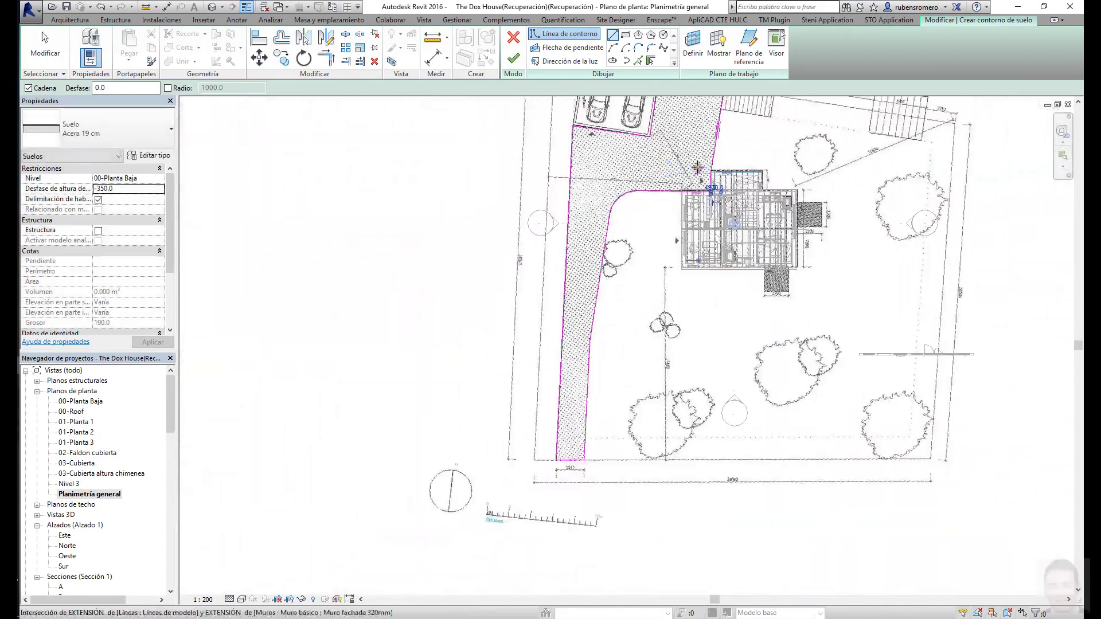
pyautogui.moveTo(697, 166); pyautogui.dragTo(668, 201, button='middle')
# - Finish the Acera 19 cm sidewalk floor (175.116 m²) and begin a new floor sketch
pyautogui.click(513, 58)
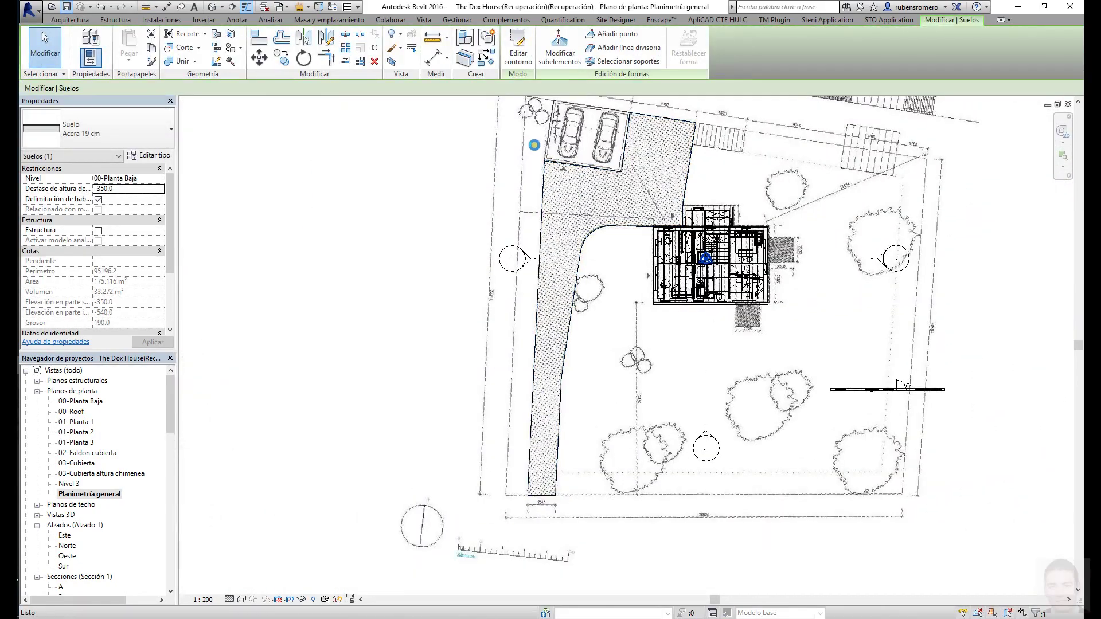
pyautogui.press('Escape')
pyautogui.click(226, 46)
pyautogui.scroll(2, 613, 168)
pyautogui.scroll(2, 613, 168)
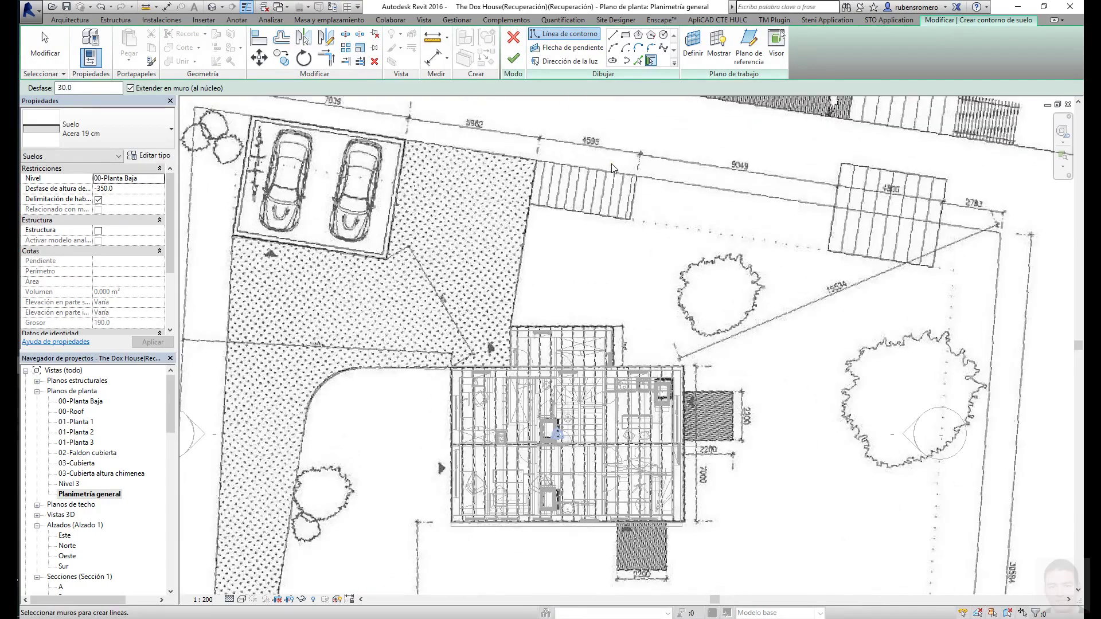
pyautogui.scroll(-1, 611, 166)
pyautogui.scroll(-1, 609, 160)
pyautogui.scroll(1, 608, 161)
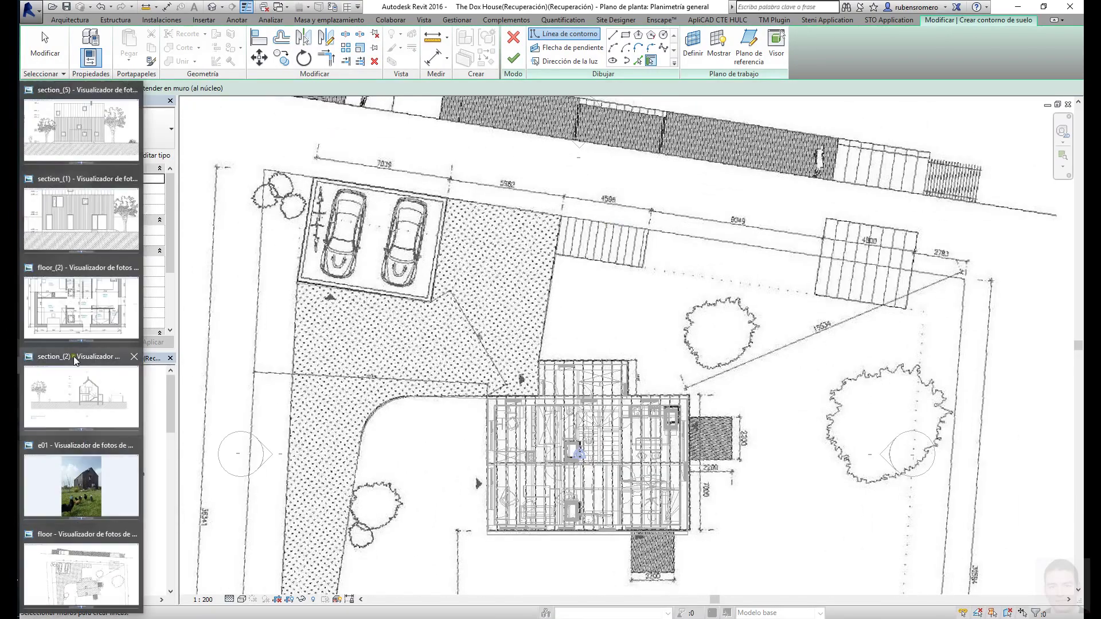
# - Page through the house reference photos up to the site plan
pyautogui.click(81, 485)
pyautogui.press('Right')
pyautogui.press('Right')
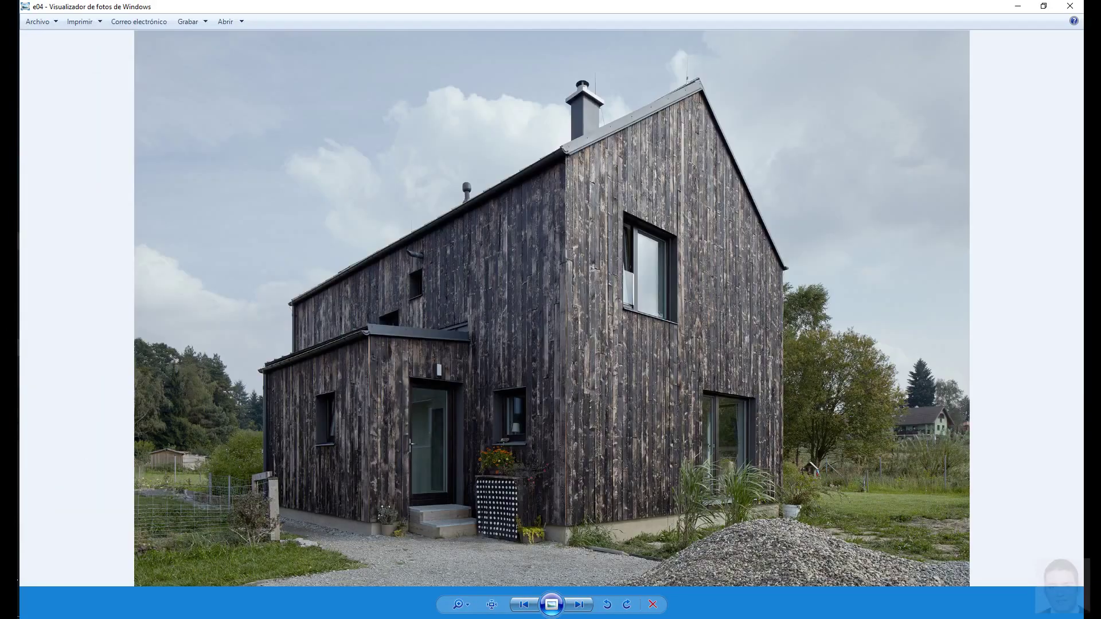
pyautogui.press('Right')
pyautogui.press('Left')
pyautogui.press('Right')
pyautogui.press('Right')
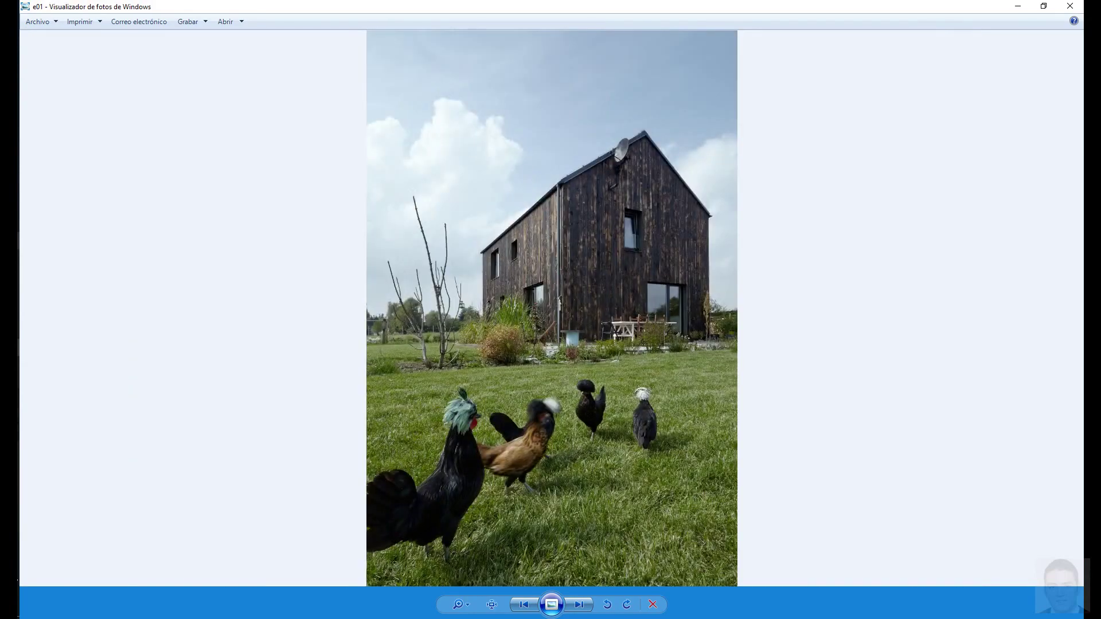
pyautogui.press('Right')
pyautogui.press('Right')
# - Sketch the lawn floor's straight boundary lines from the walkway to the site edge
pyautogui.click(1017, 11)
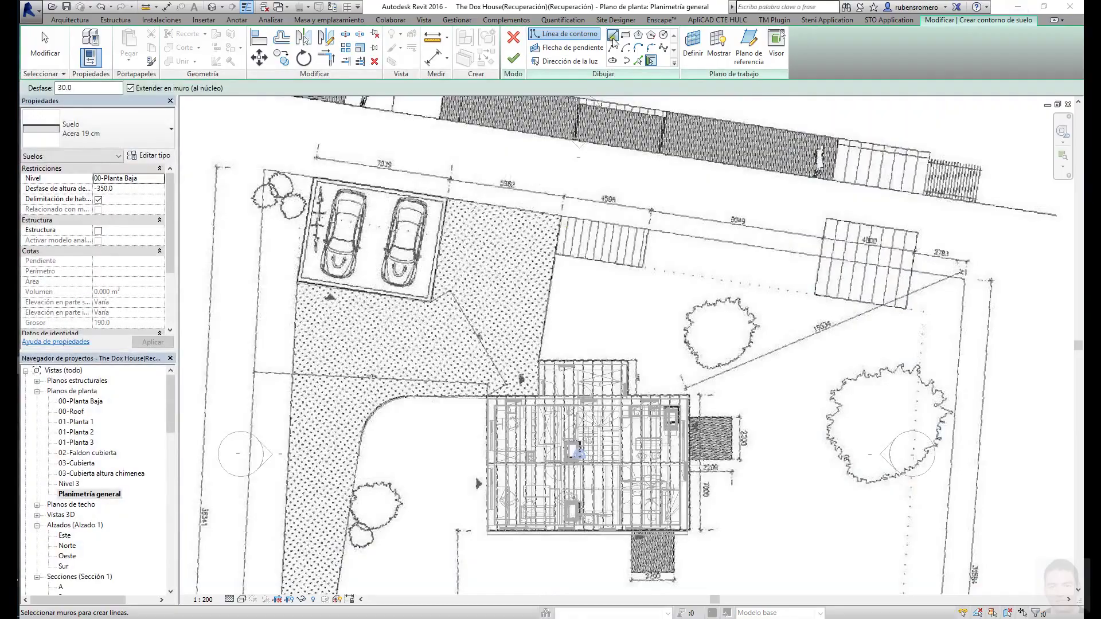
pyautogui.scroll(2, 591, 204)
pyautogui.click(599, 275)
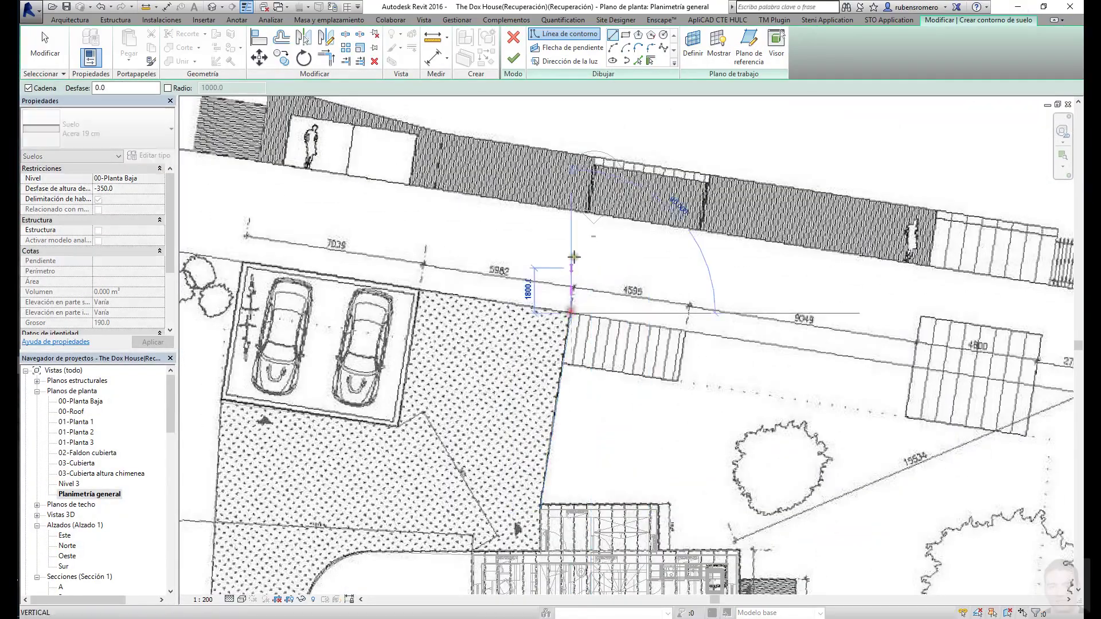
pyautogui.scroll(-1, 903, 327)
pyautogui.click(902, 327)
pyautogui.scroll(2, 917, 321)
pyautogui.scroll(-2, 860, 172)
pyautogui.scroll(3, 822, 413)
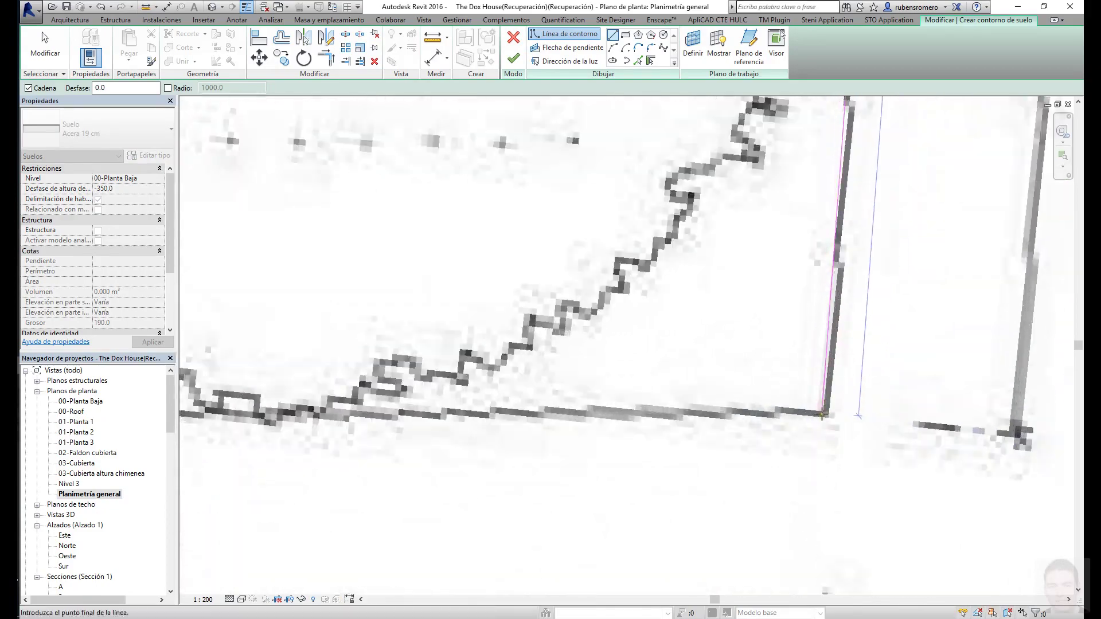
pyautogui.click(822, 413)
pyautogui.scroll(-2, 445, 396)
pyautogui.scroll(2, 394, 404)
pyautogui.click(388, 398)
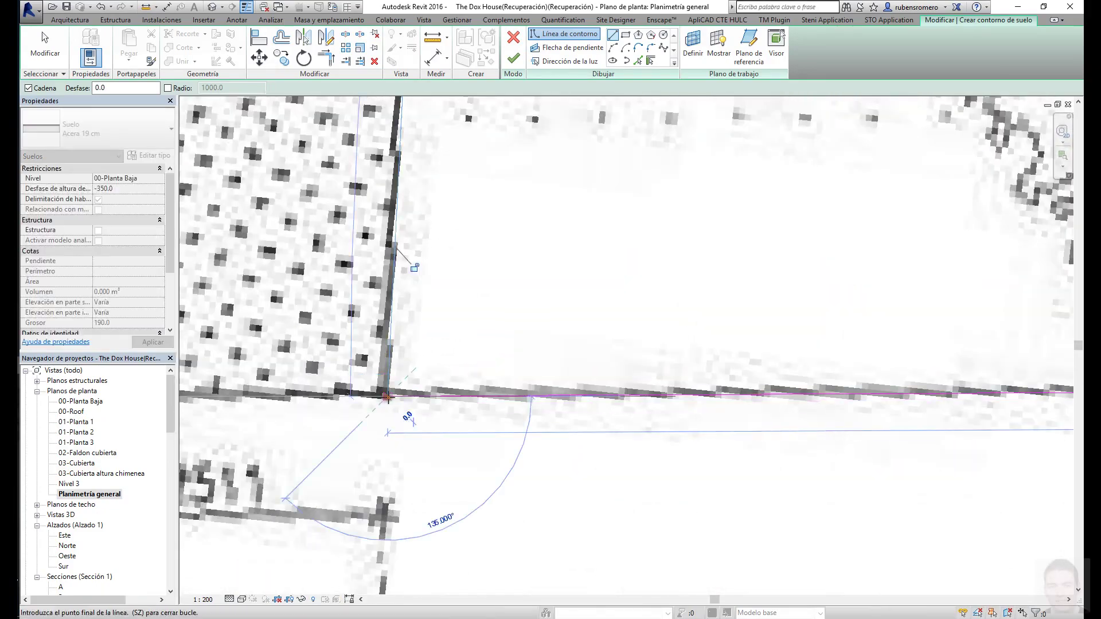
pyautogui.scroll(-1, 387, 398)
pyautogui.moveTo(435, 373); pyautogui.dragTo(545, 451, button='middle')
pyautogui.scroll(-1, 545, 452)
# - Pick the curved walkway edge and house wall, trim the end, and finish the 956.644 m² lawn floor
pyautogui.click(637, 60)
pyautogui.scroll(-3, 573, 344)
pyautogui.click(553, 196)
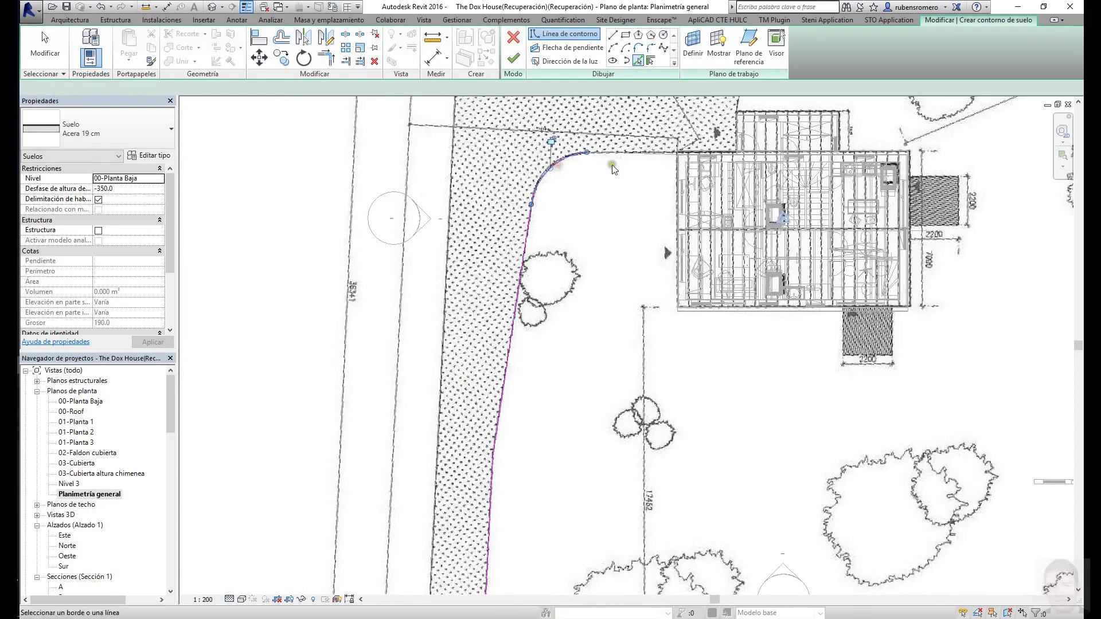
pyautogui.scroll(2, 634, 290)
pyautogui.scroll(1, 633, 290)
pyautogui.click(628, 292)
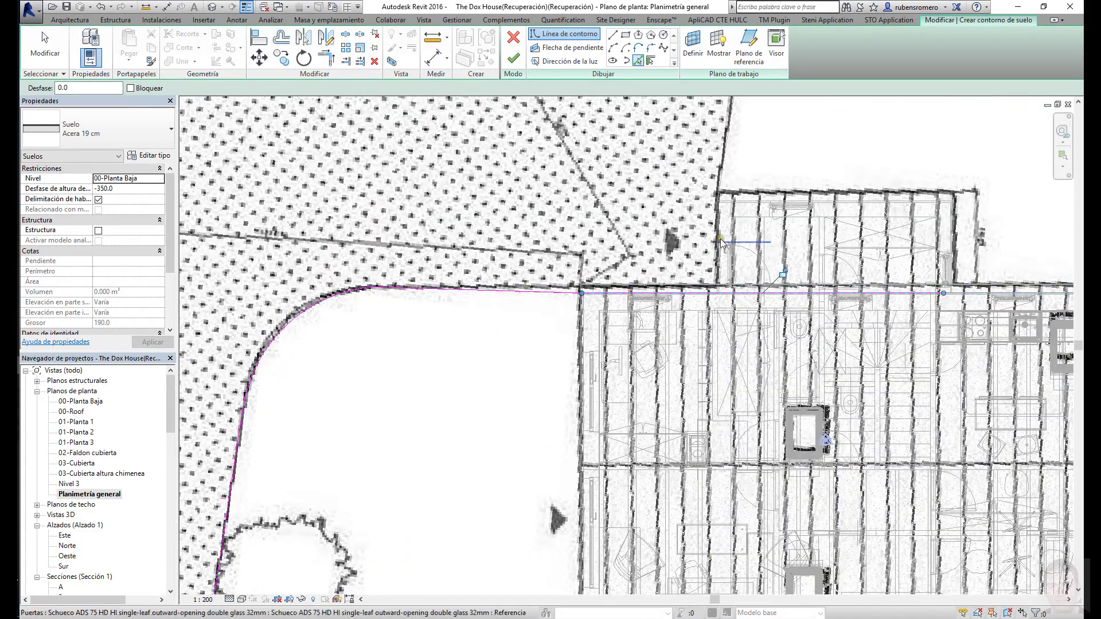
pyautogui.scroll(1, 659, 267)
pyautogui.scroll(2, 658, 267)
pyautogui.moveTo(987, 396); pyautogui.dragTo(594, 395)
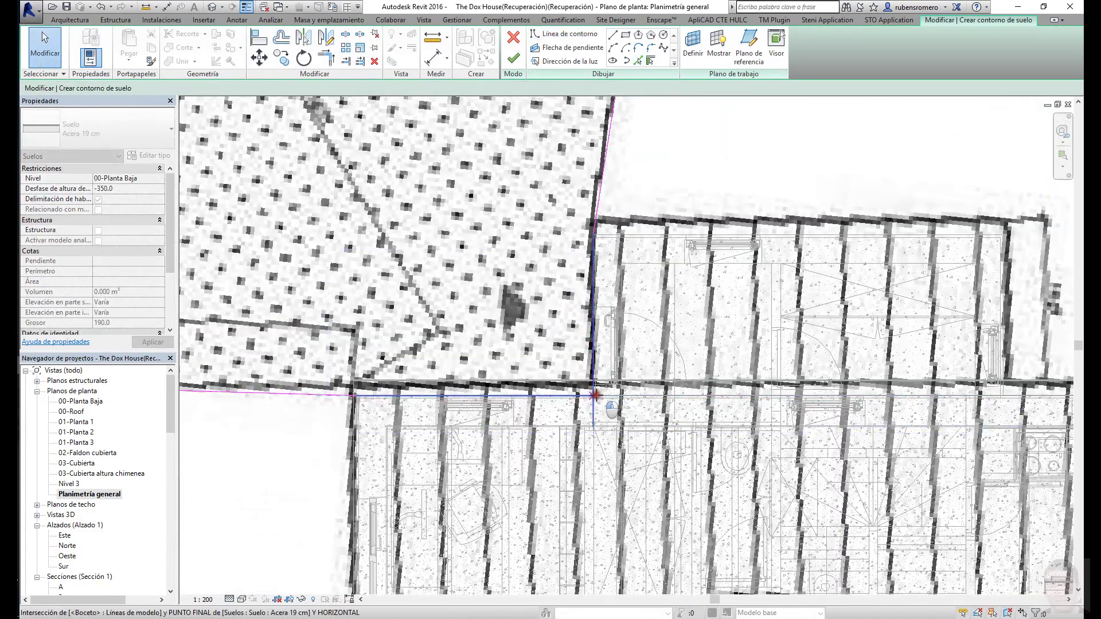
pyautogui.scroll(-5, 543, 408)
pyautogui.moveTo(543, 408); pyautogui.dragTo(514, 290, button='middle')
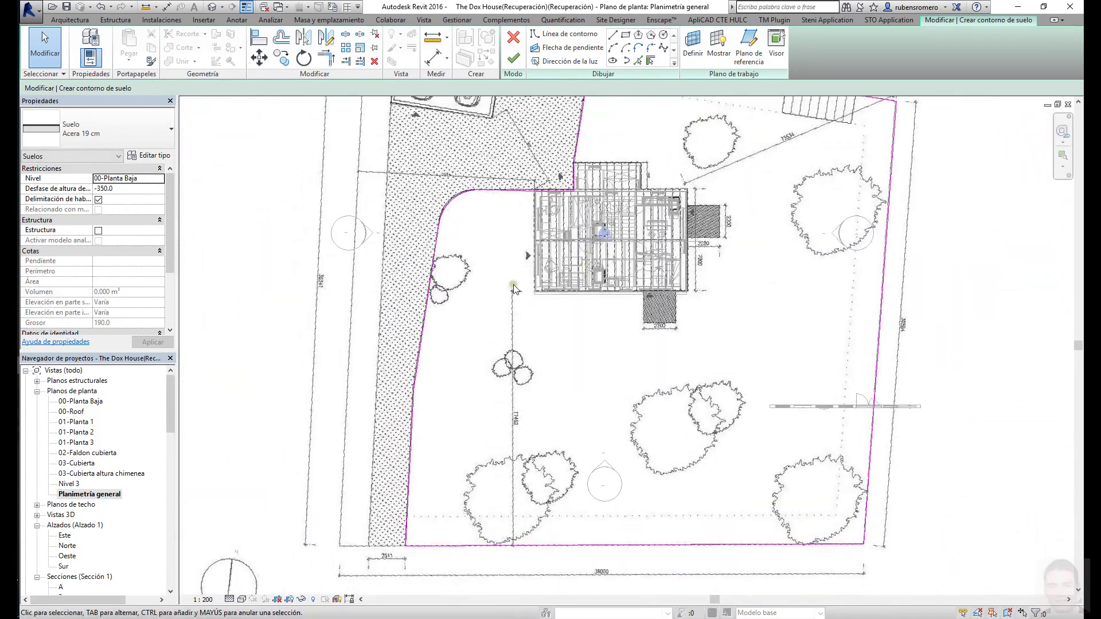
pyautogui.scroll(-1, 467, 237)
pyautogui.click(513, 58)
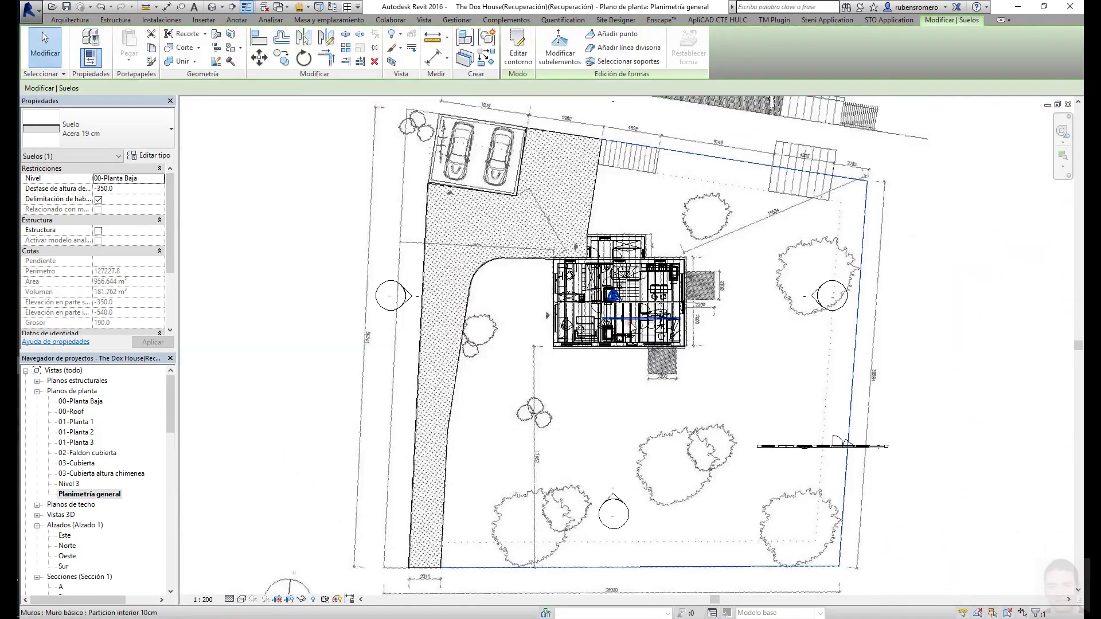
# - Draw the left-strip boundary lines from the bottom-left corner up to the wall corner
pyautogui.click(518, 49)
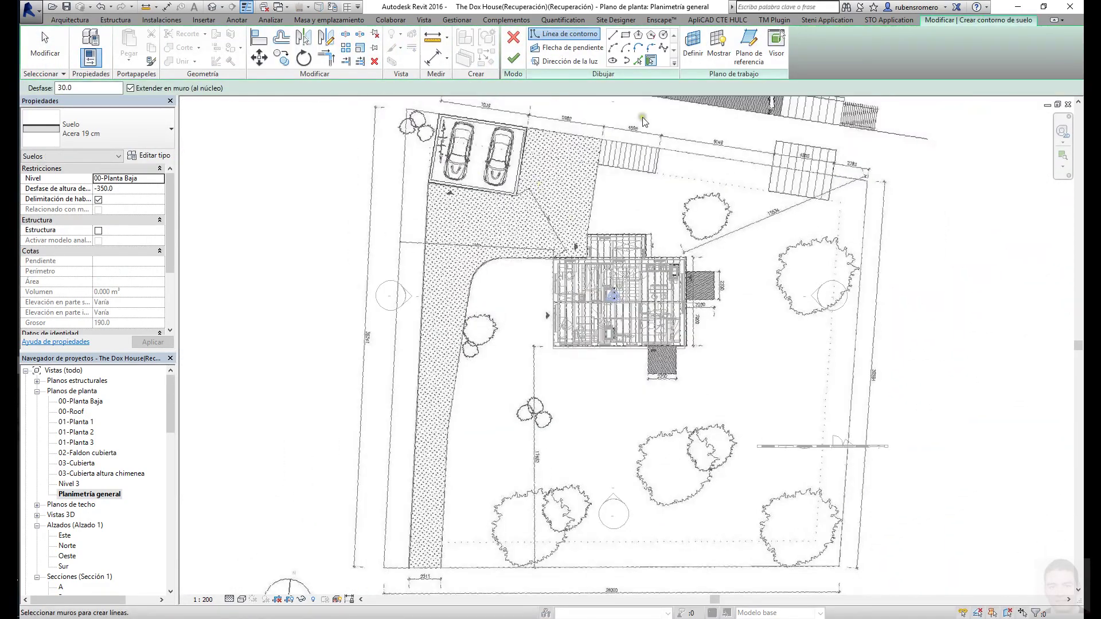
pyautogui.click(612, 36)
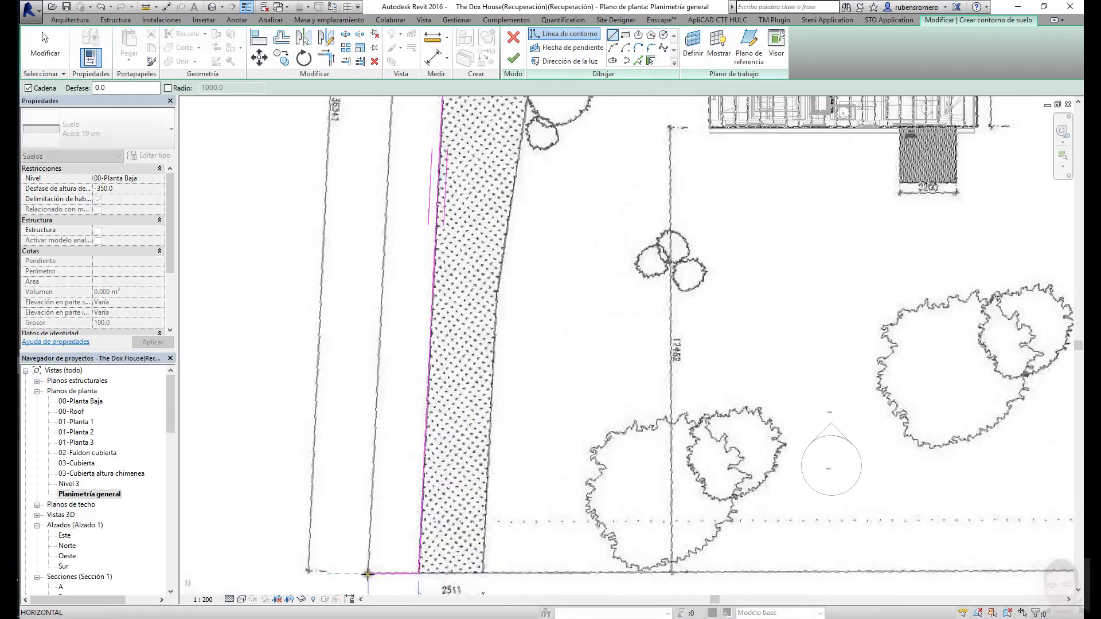
pyautogui.scroll(6, 408, 567)
pyautogui.click(405, 442)
pyautogui.scroll(-5, 457, 307)
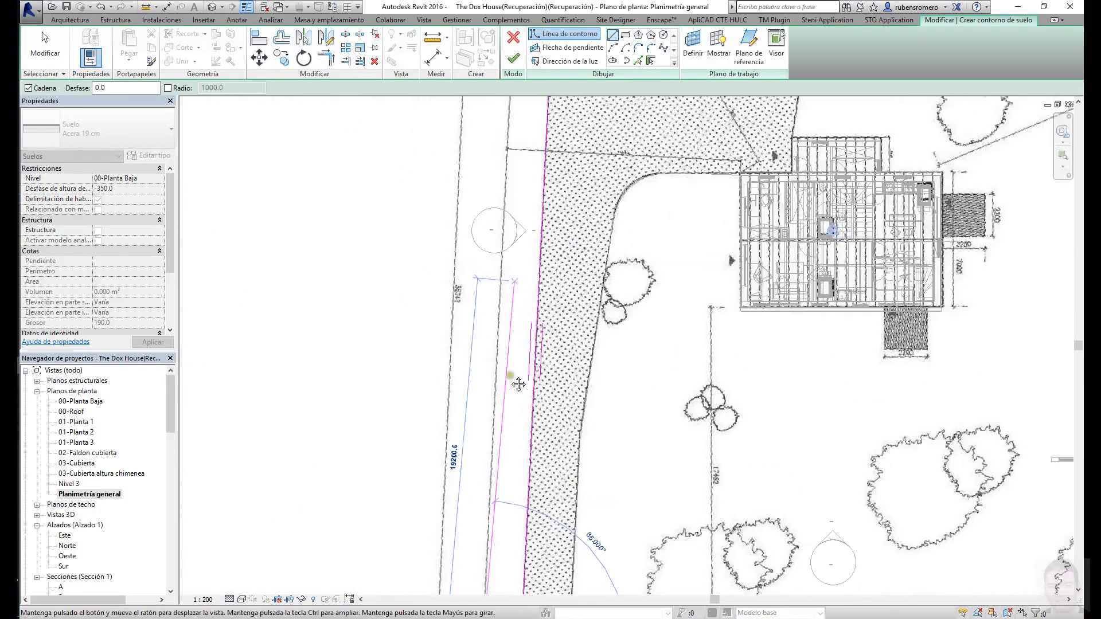
pyautogui.scroll(4, 503, 280)
pyautogui.scroll(-3, 464, 344)
pyautogui.scroll(2, 467, 438)
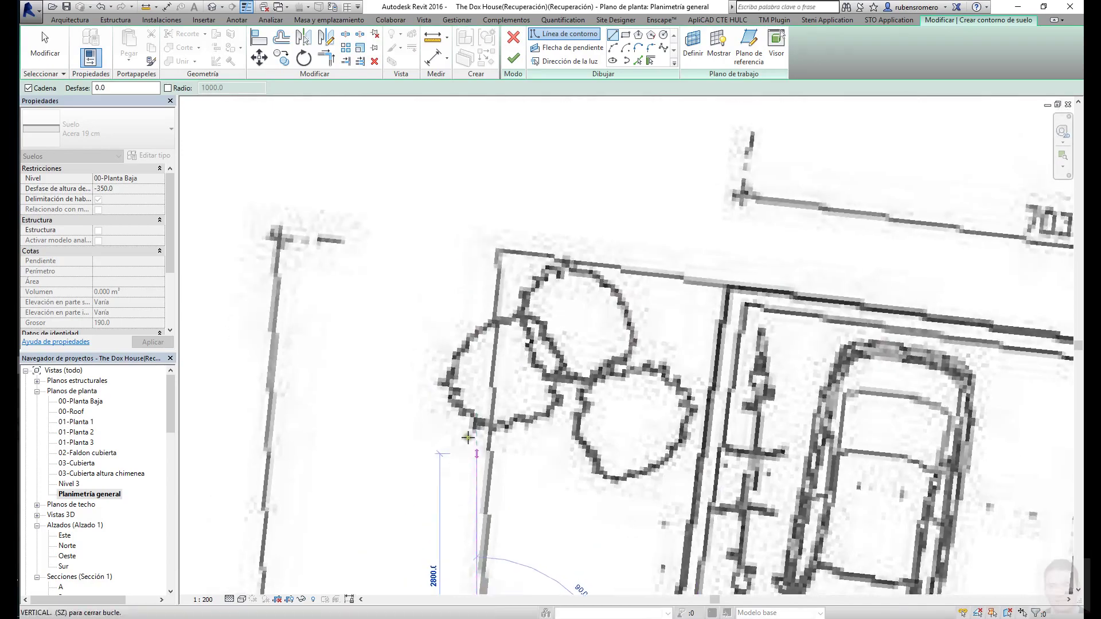
pyautogui.click(729, 285)
pyautogui.scroll(-3, 729, 285)
pyautogui.scroll(3, 636, 430)
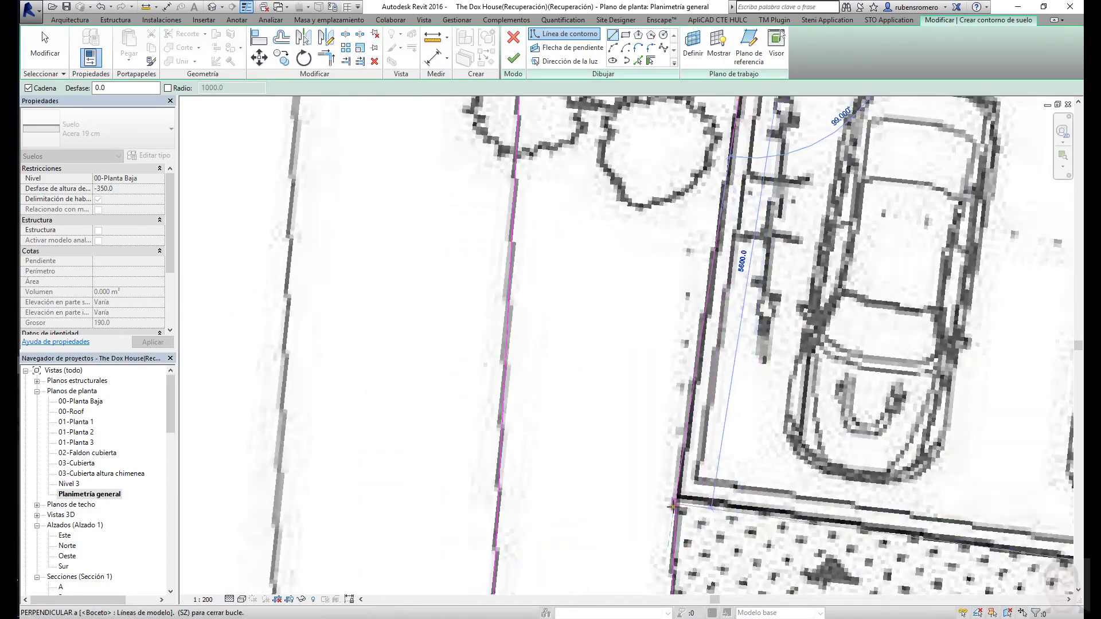
# - End the line chain and finish the left-edge Acera 19 cm sidewalk floor
pyautogui.press('Escape')
pyautogui.scroll(-3, 455, 320)
pyautogui.scroll(-3, 454, 319)
pyautogui.press('f')
pyautogui.press('i')
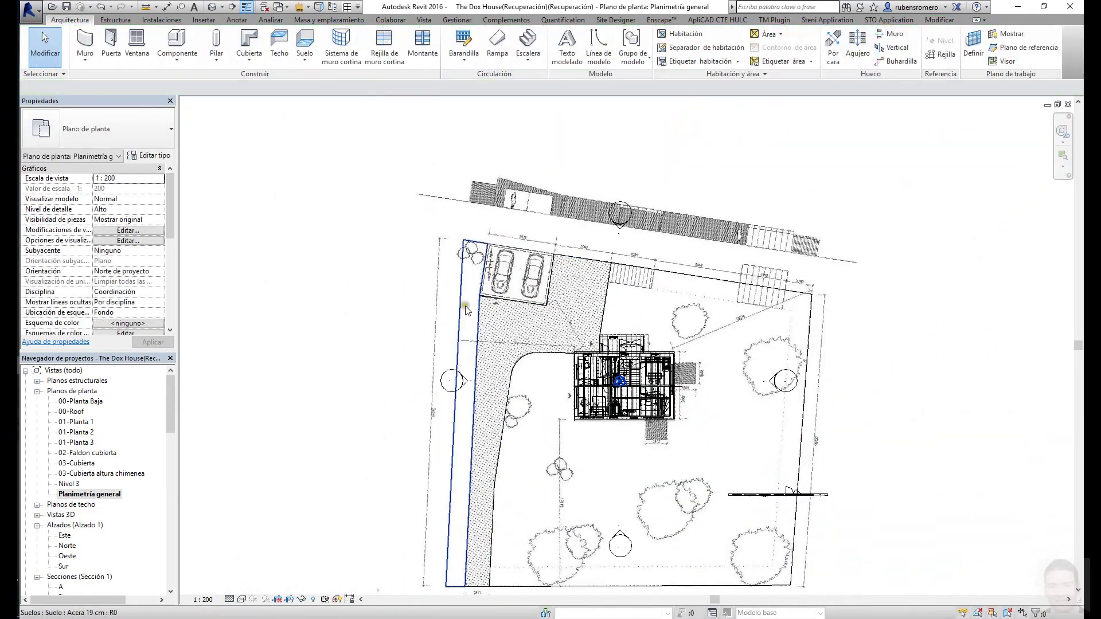
pyautogui.scroll(5, 613, 321)
pyautogui.scroll(-1, 624, 434)
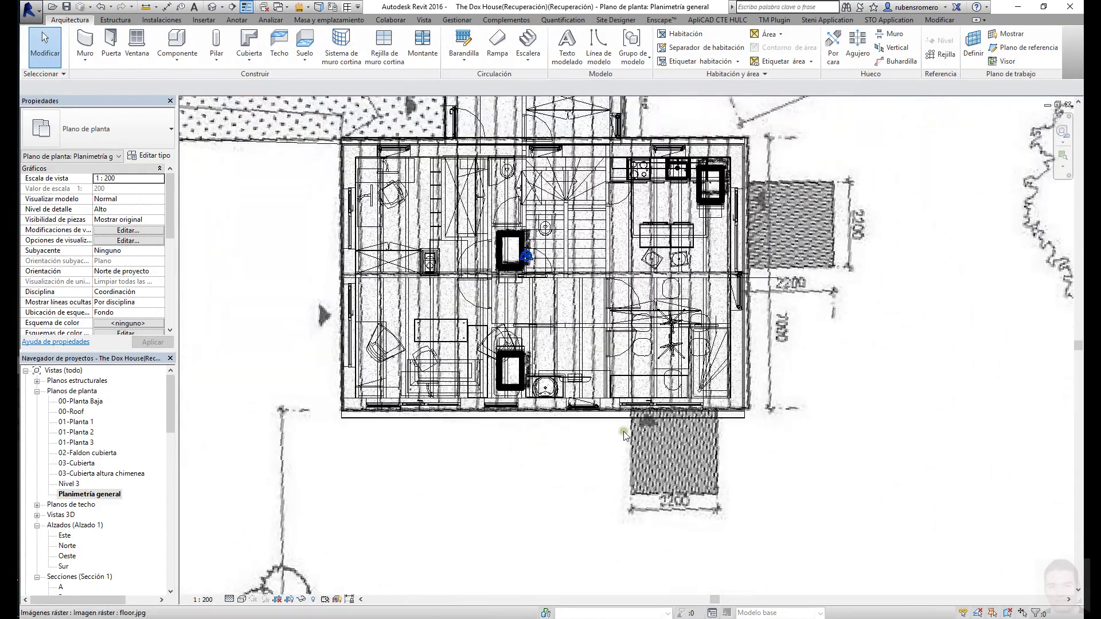
pyautogui.click(89, 420)
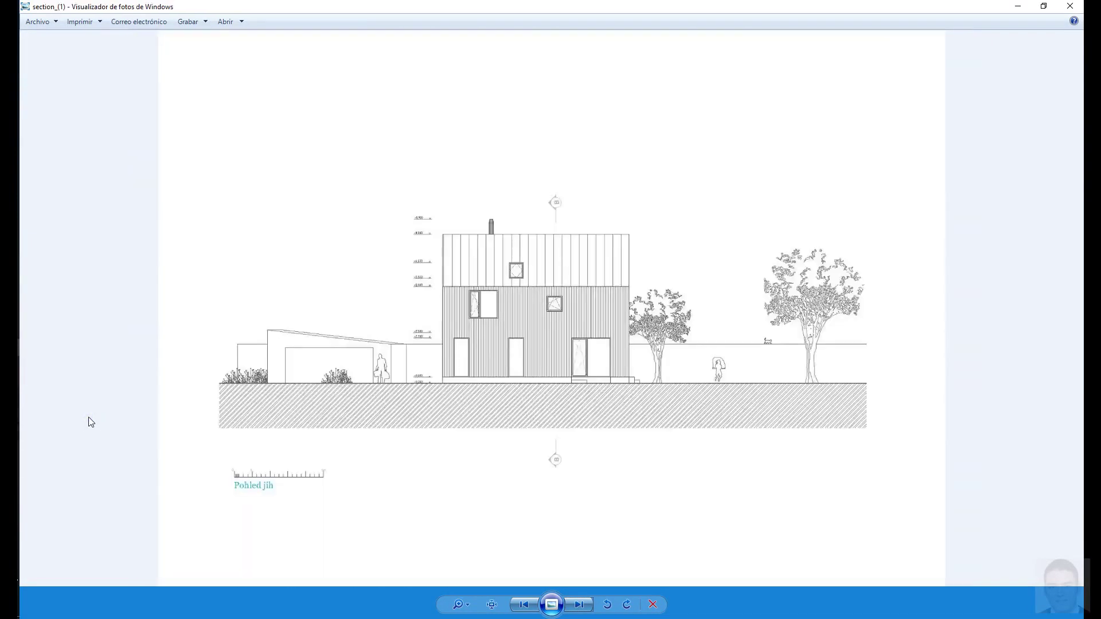
# - Step back and forth between the section_(1), section_(2) and elevation reference drawings
pyautogui.press('Right')
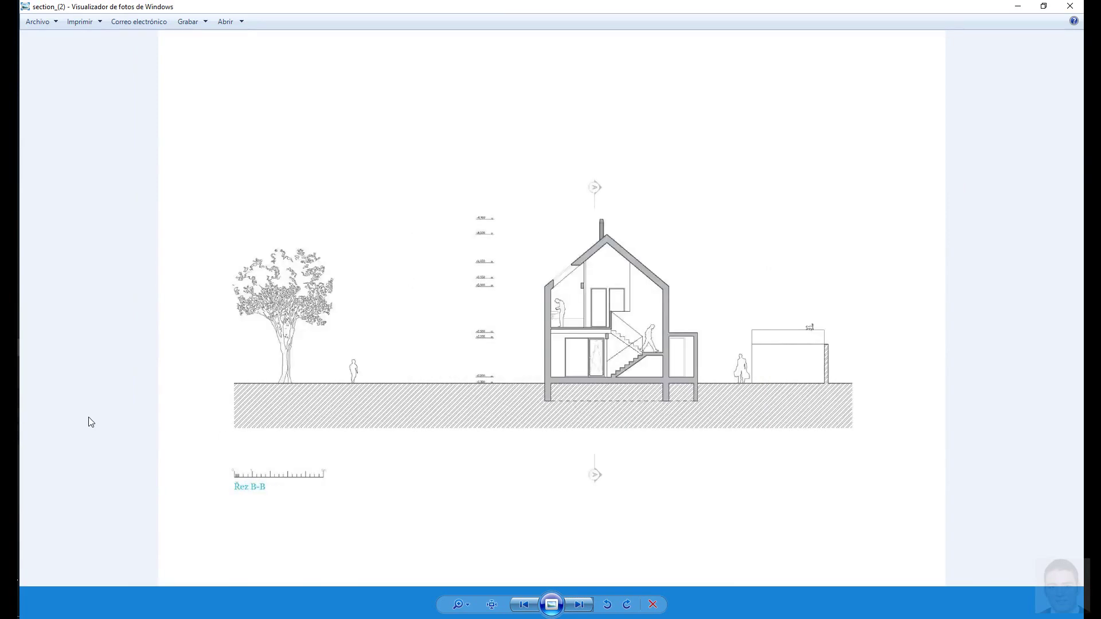
pyautogui.press('Right')
pyautogui.press('Left')
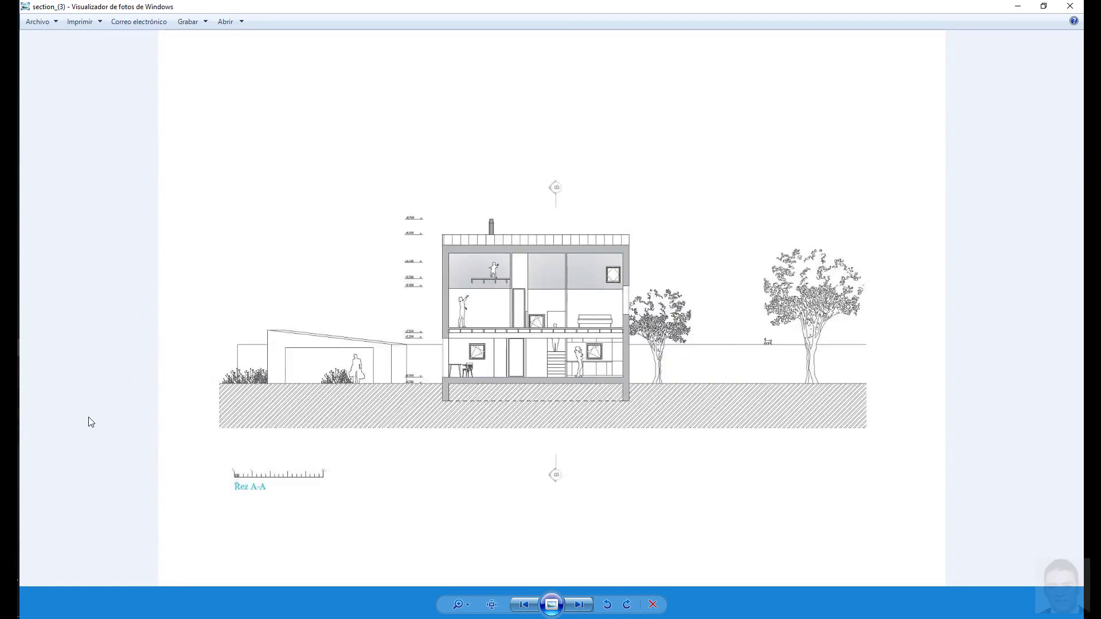
pyautogui.press('Left')
pyautogui.press('Left')
pyautogui.press('Left')
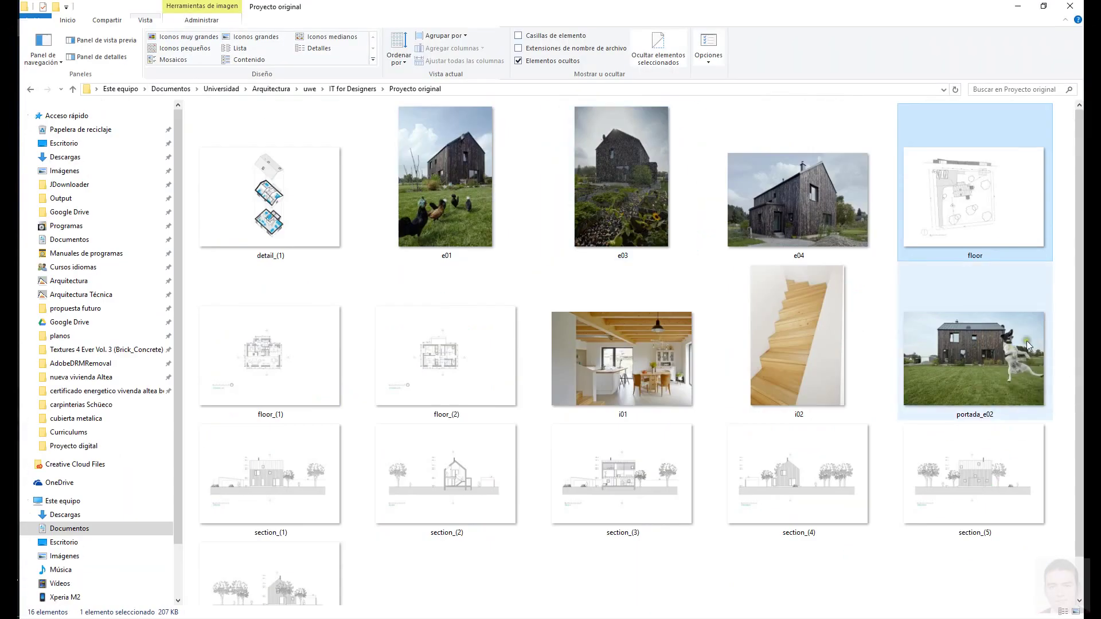
# - Rename the barn-with-dog photo to e00
pyautogui.click(1027, 345)
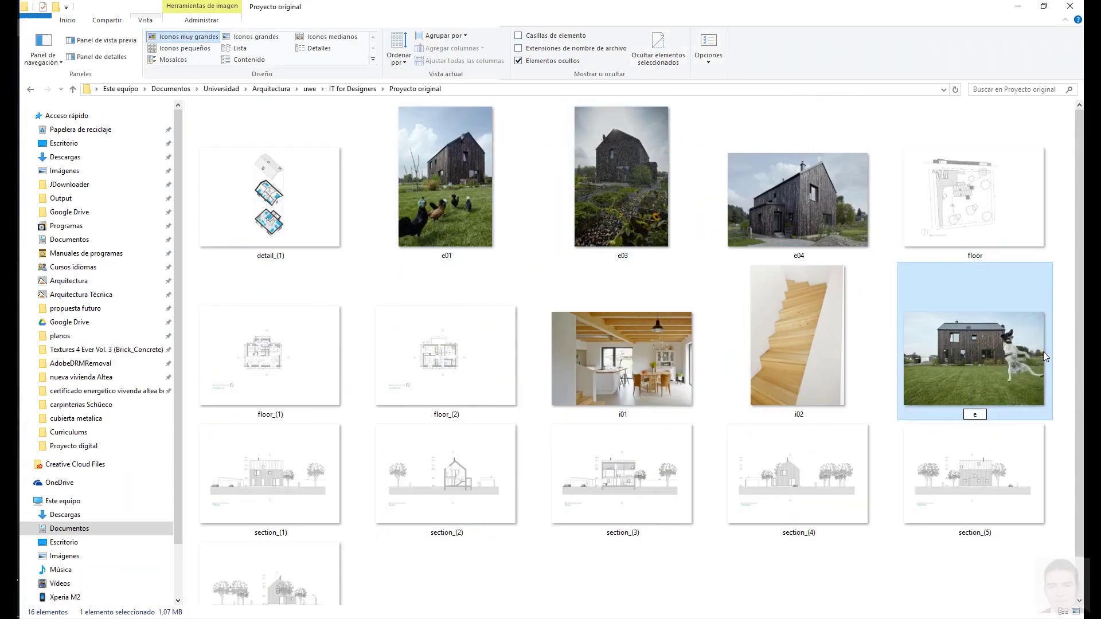
pyautogui.write('00')
pyautogui.press('Return')
# - View the e00 photo, then open the e01 photo
pyautogui.doubleClick(470, 205)
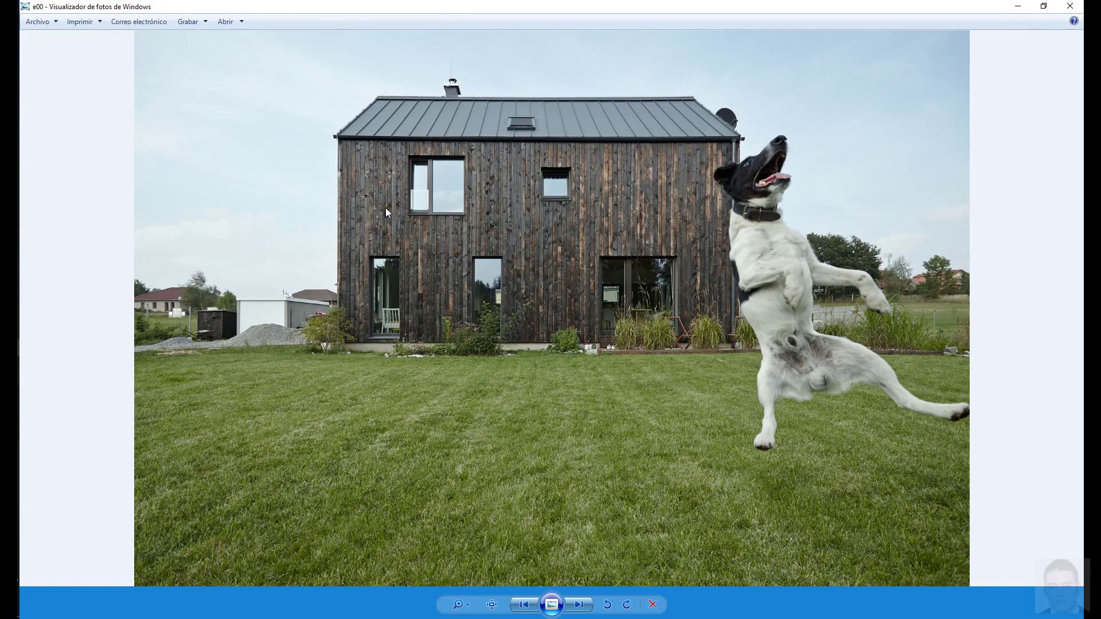
pyautogui.click(1020, 8)
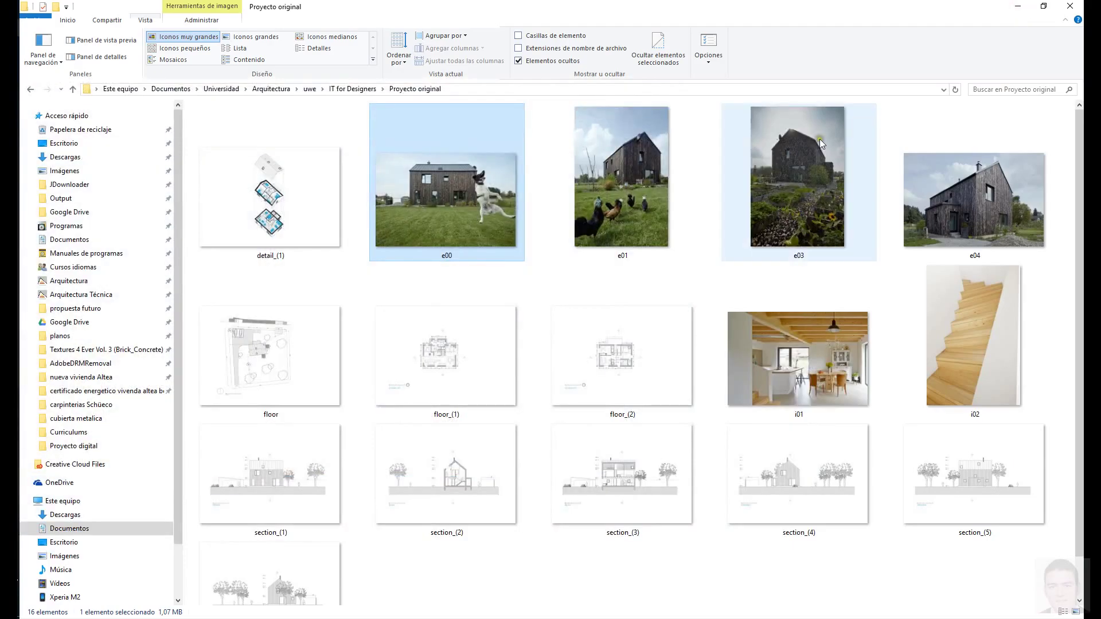
pyautogui.doubleClick(623, 182)
# - Reopen e01, then open the floor site plan and step through the photos to e03
pyautogui.click(1070, 5)
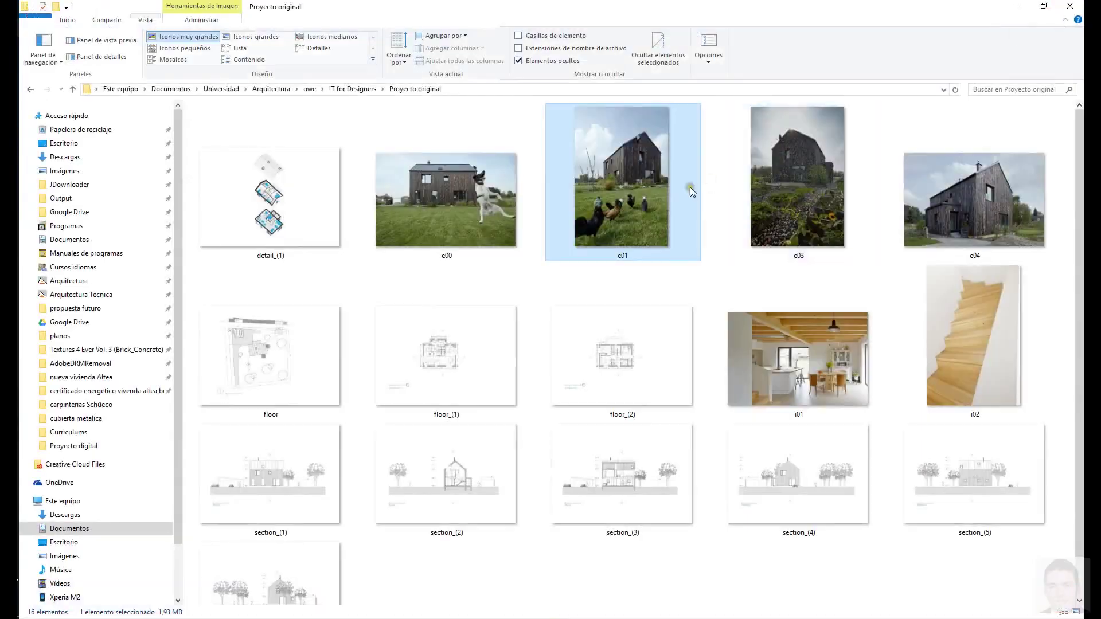
pyautogui.doubleClick(690, 188)
pyautogui.click(1019, 8)
pyautogui.doubleClick(531, 390)
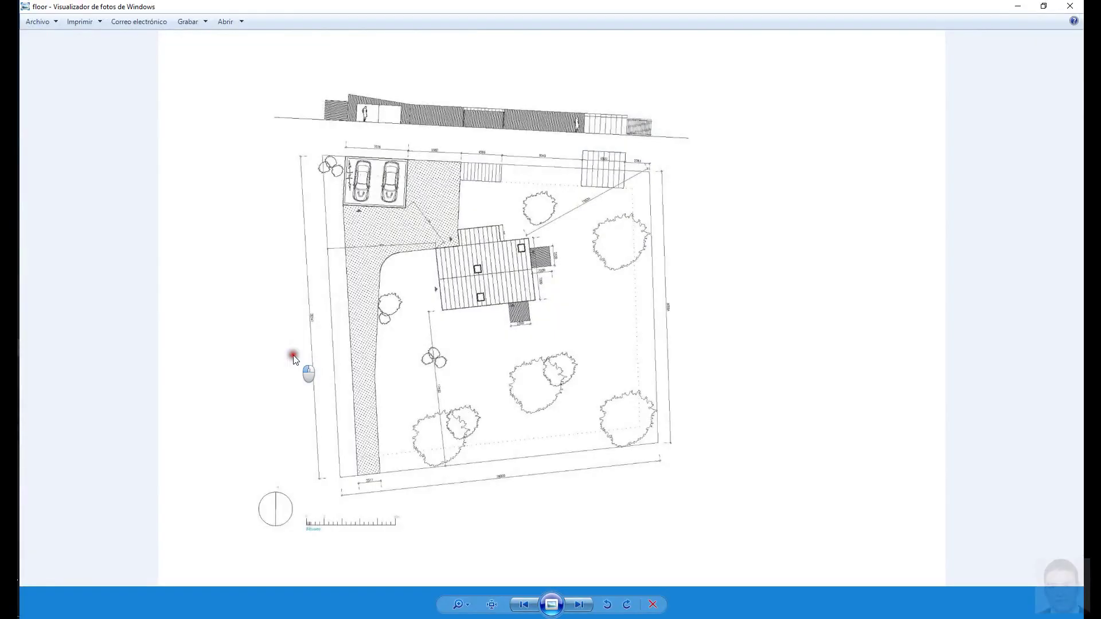
pyautogui.scroll(3, 304, 367)
pyautogui.scroll(-2, 936, 124)
pyautogui.press('Left')
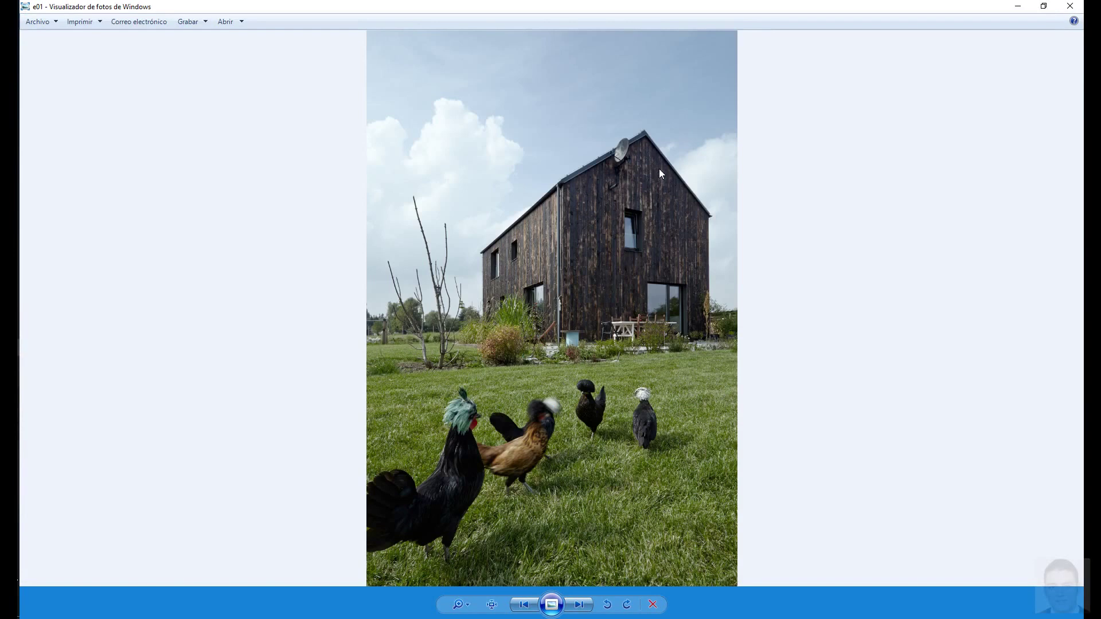
pyautogui.press('Left')
pyautogui.press('Right')
pyautogui.press('Right')
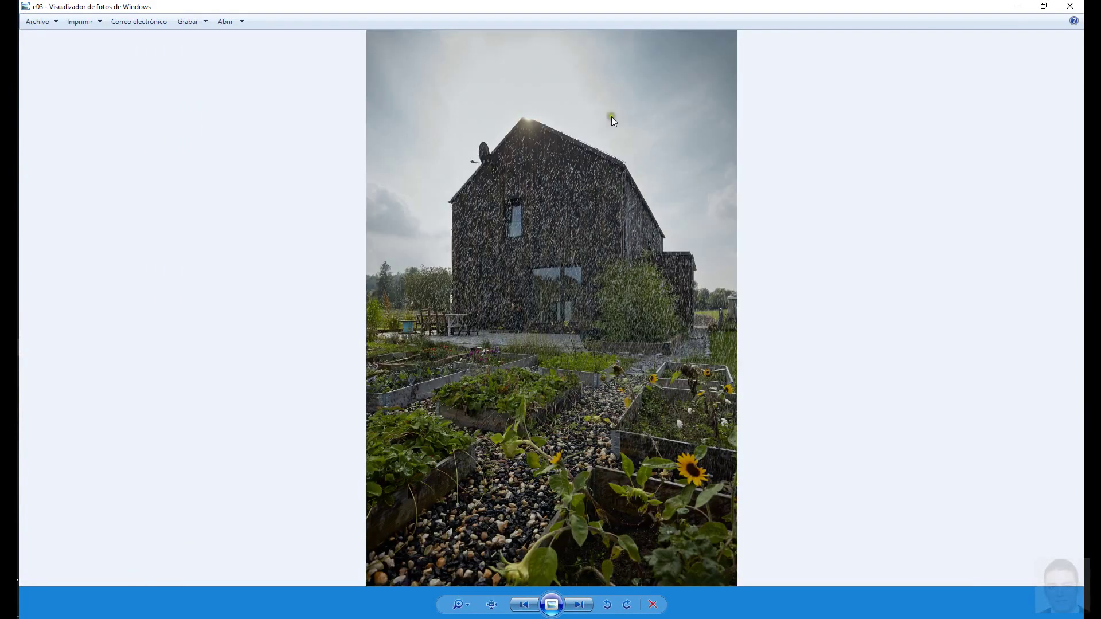
# - Reopen the floor site plan and bring up the e01 barn photo
pyautogui.click(1016, 7)
pyautogui.doubleClick(269, 355)
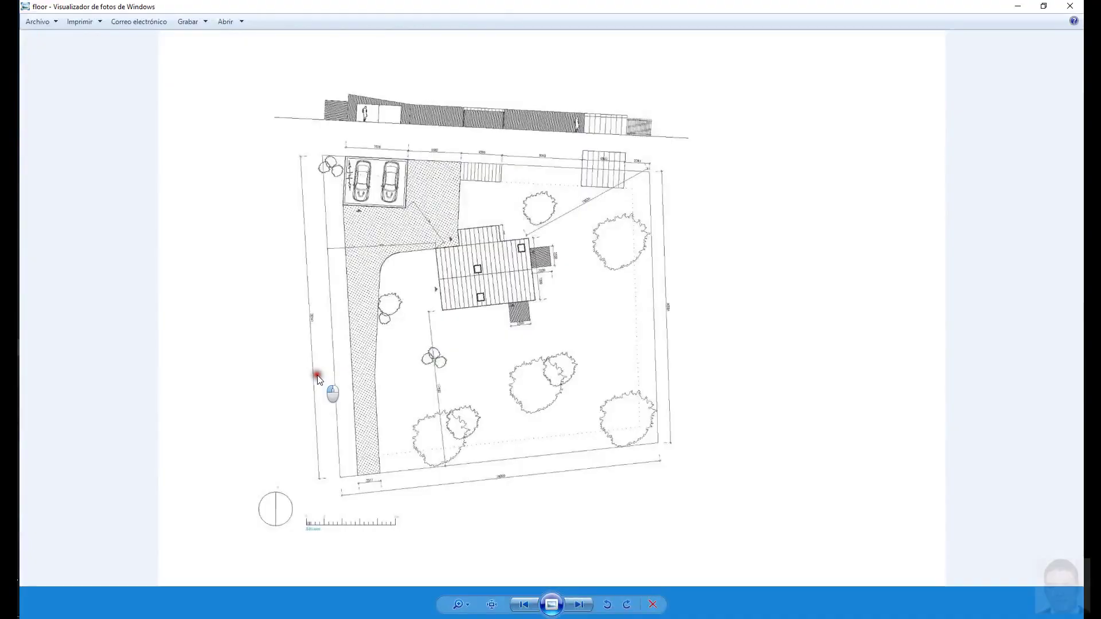
pyautogui.scroll(3, 319, 376)
pyautogui.click(58, 411)
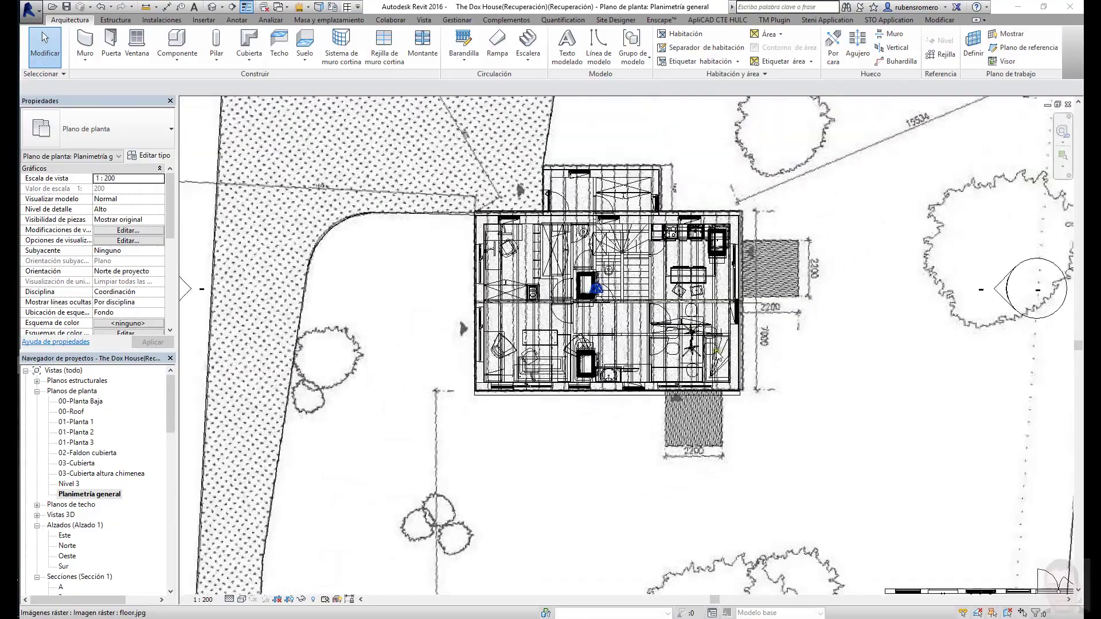
# - Edit the Acera 19 cm floor's boundary and draw lines along the patio edge beside the house
pyautogui.click(344, 245)
pyautogui.doubleClick(345, 250)
pyautogui.scroll(6, 598, 266)
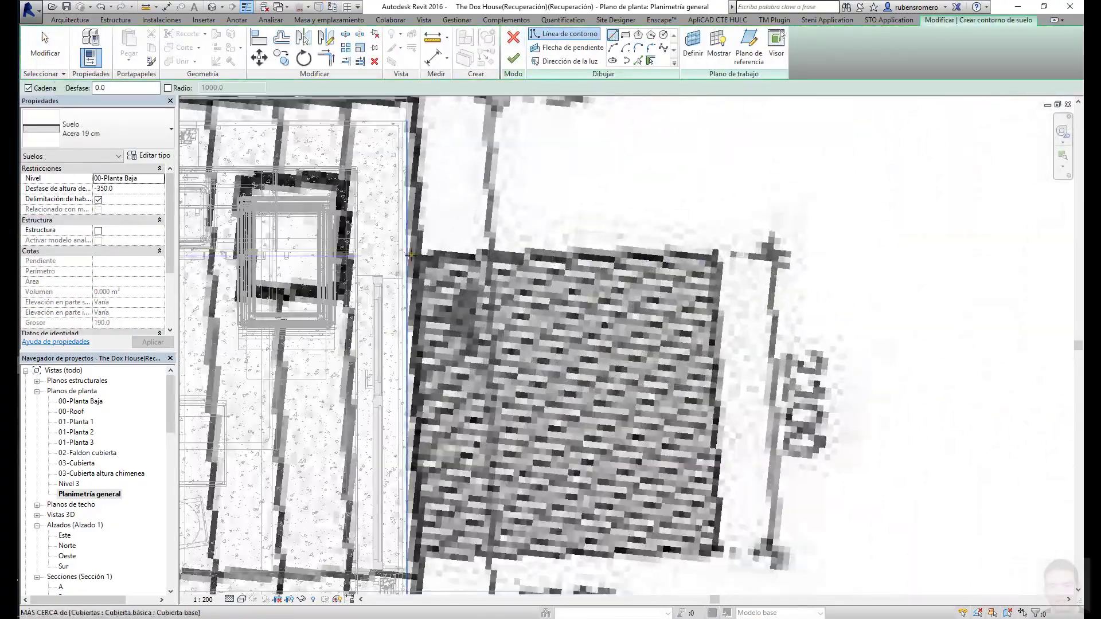
pyautogui.click(408, 256)
pyautogui.moveTo(713, 257); pyautogui.dragTo(708, 141, button='middle')
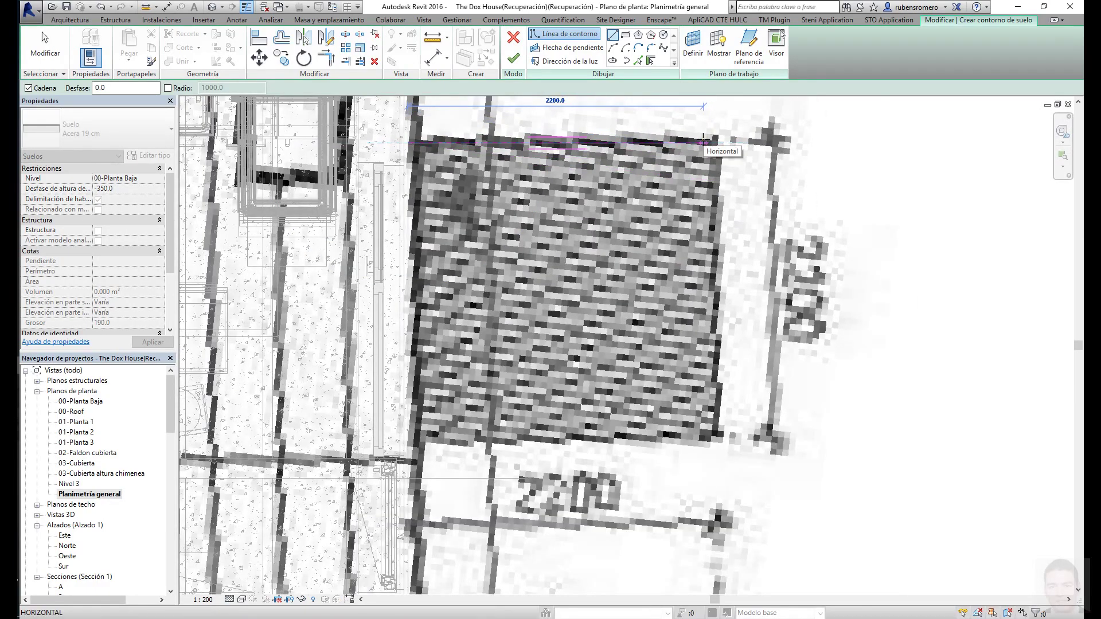
pyautogui.click(704, 139)
pyautogui.scroll(-3, 704, 139)
pyautogui.scroll(-2, 516, 287)
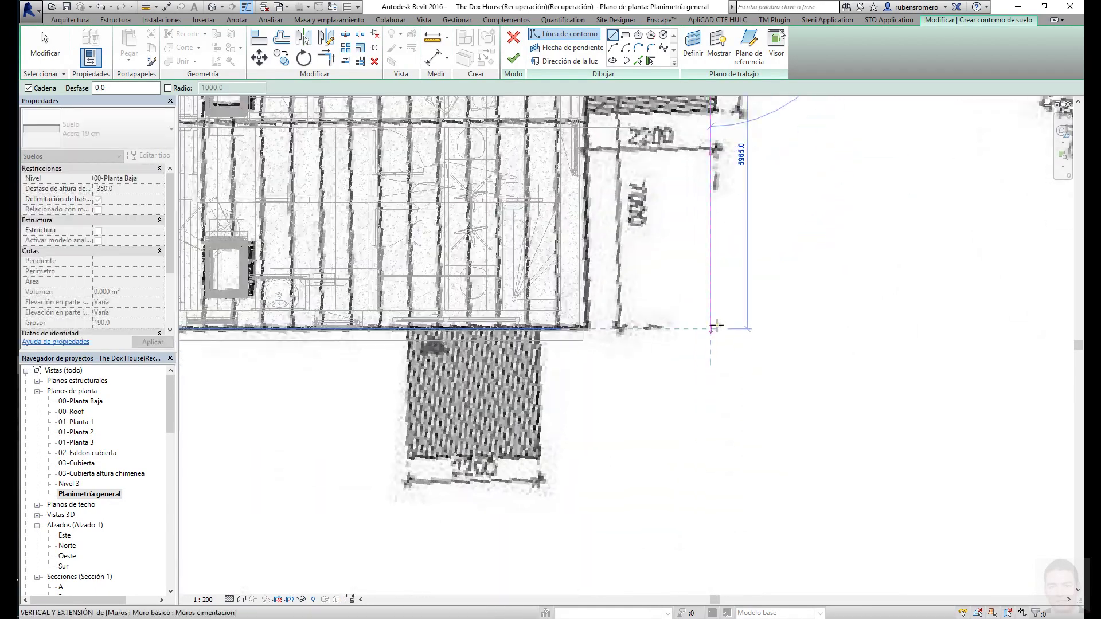
pyautogui.scroll(5, 425, 334)
pyautogui.click(698, 341)
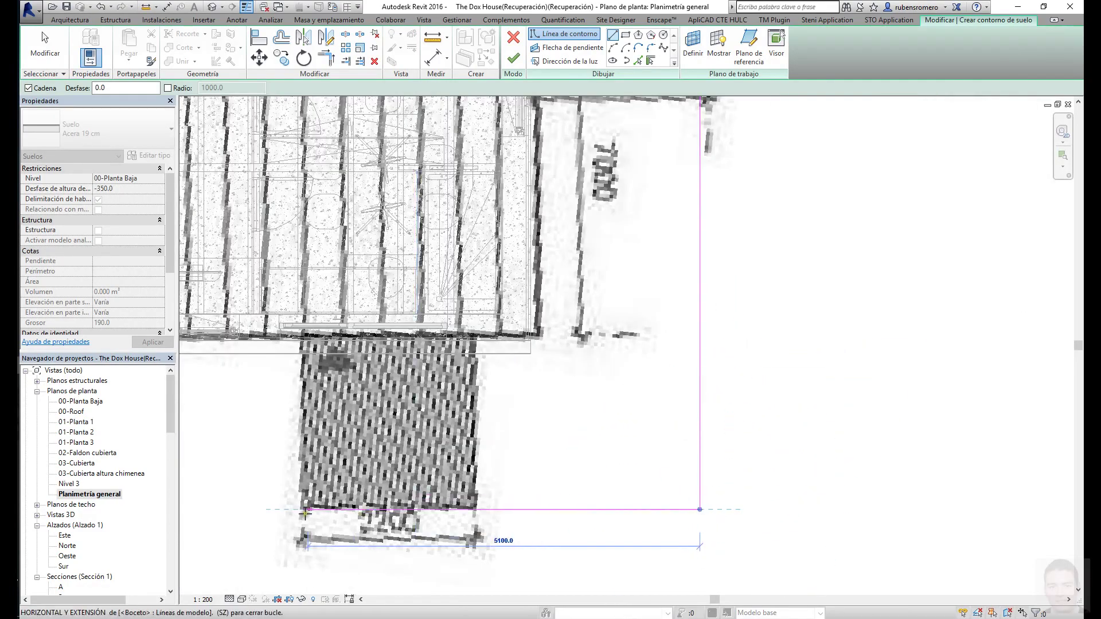
# - Close the patio boundary loop, finish the floor sketch, and select the floor.jpg underlay image
pyautogui.scroll(2, 296, 379)
pyautogui.scroll(2, 299, 354)
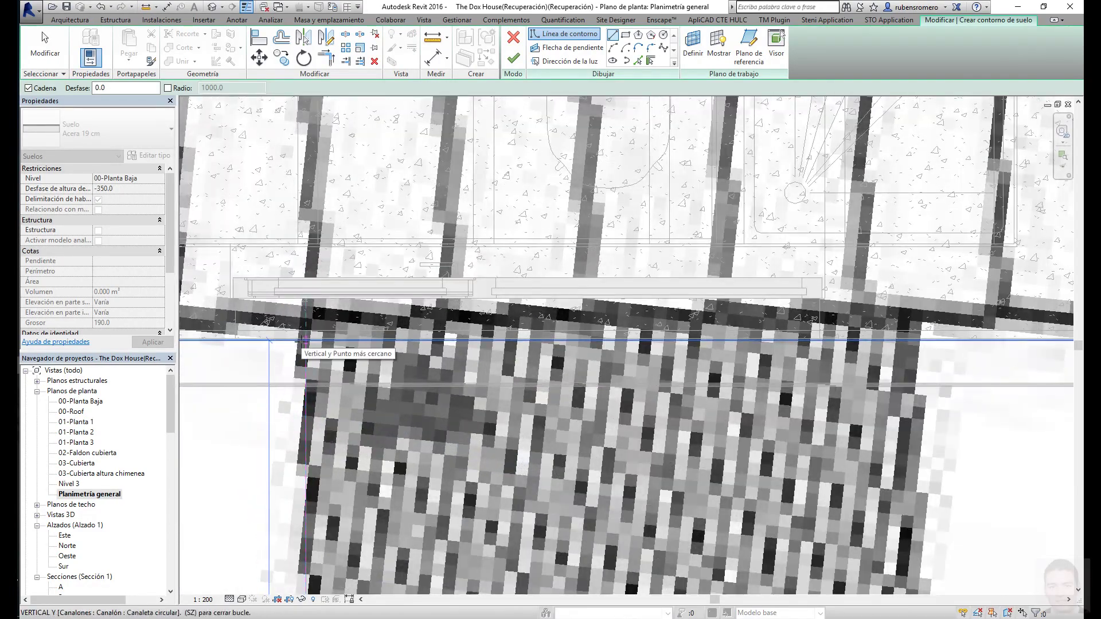
pyautogui.scroll(-2, 305, 329)
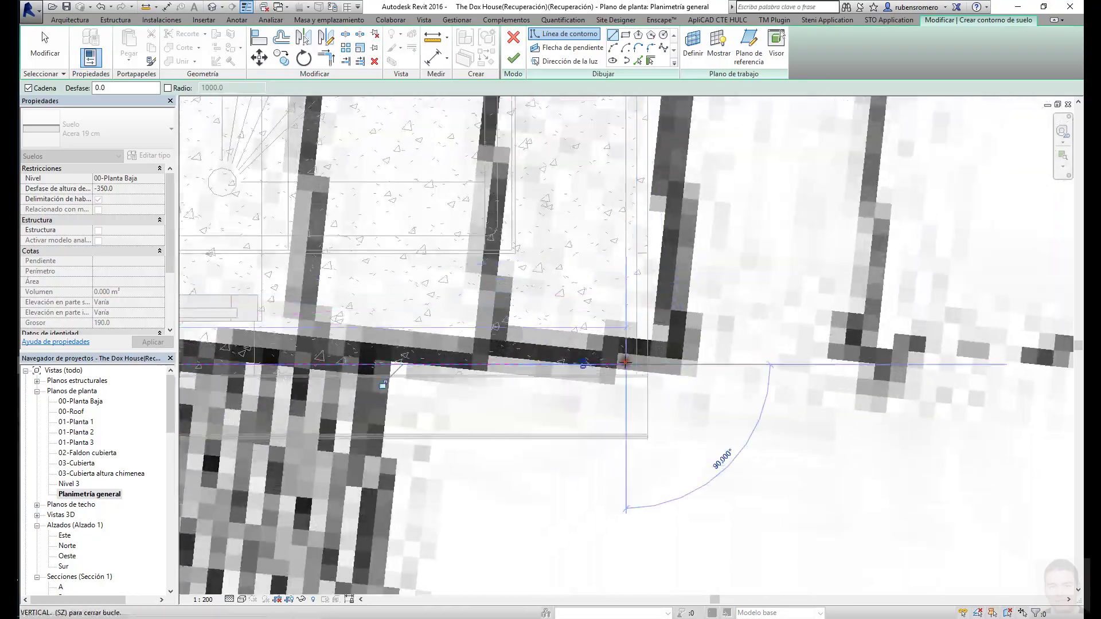
pyautogui.scroll(-2, 587, 282)
pyautogui.click(587, 282)
pyautogui.press('Escape')
pyautogui.press('Escape')
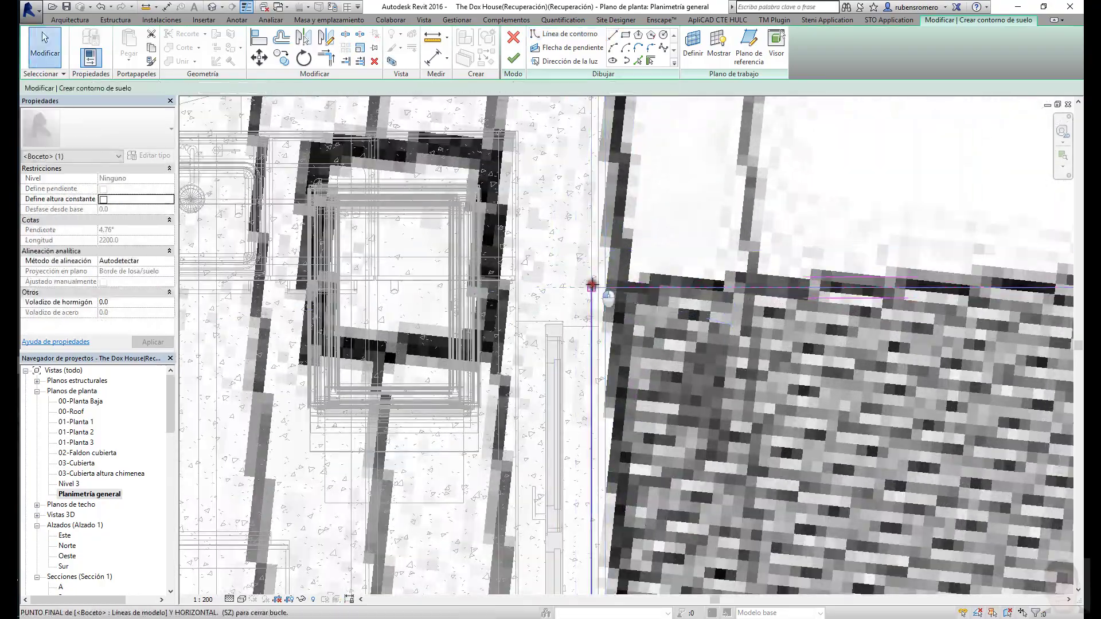
pyautogui.scroll(-3, 590, 287)
pyautogui.scroll(-2, 594, 290)
pyautogui.moveTo(594, 291); pyautogui.dragTo(568, 207, button='middle')
pyautogui.scroll(3, 344, 493)
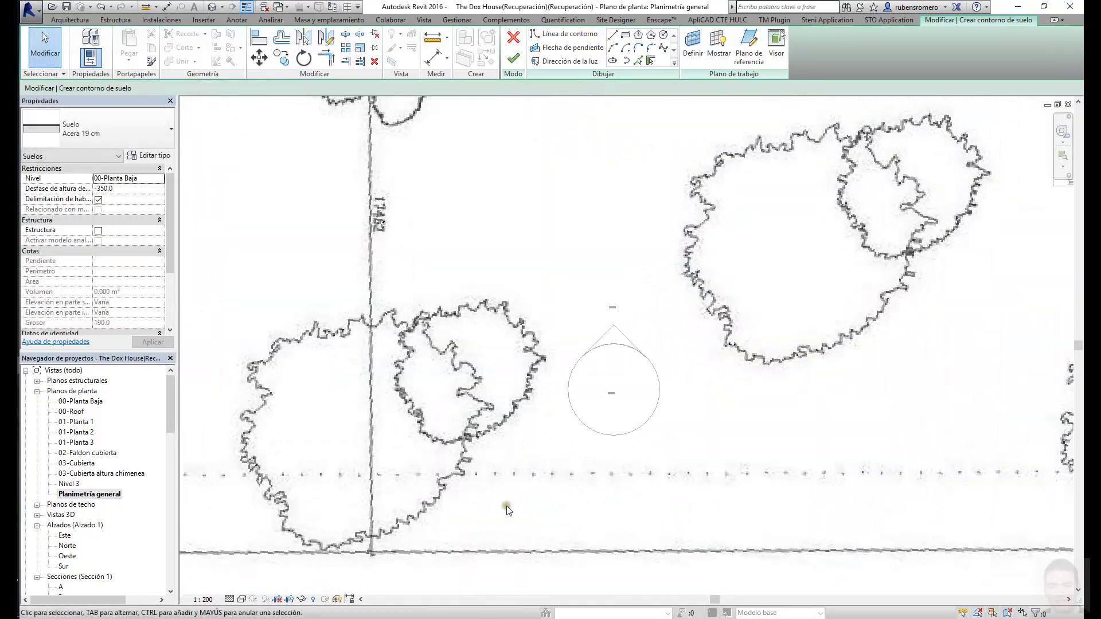
pyautogui.scroll(-3, 344, 493)
pyautogui.scroll(-3, 319, 507)
pyautogui.scroll(3, 321, 504)
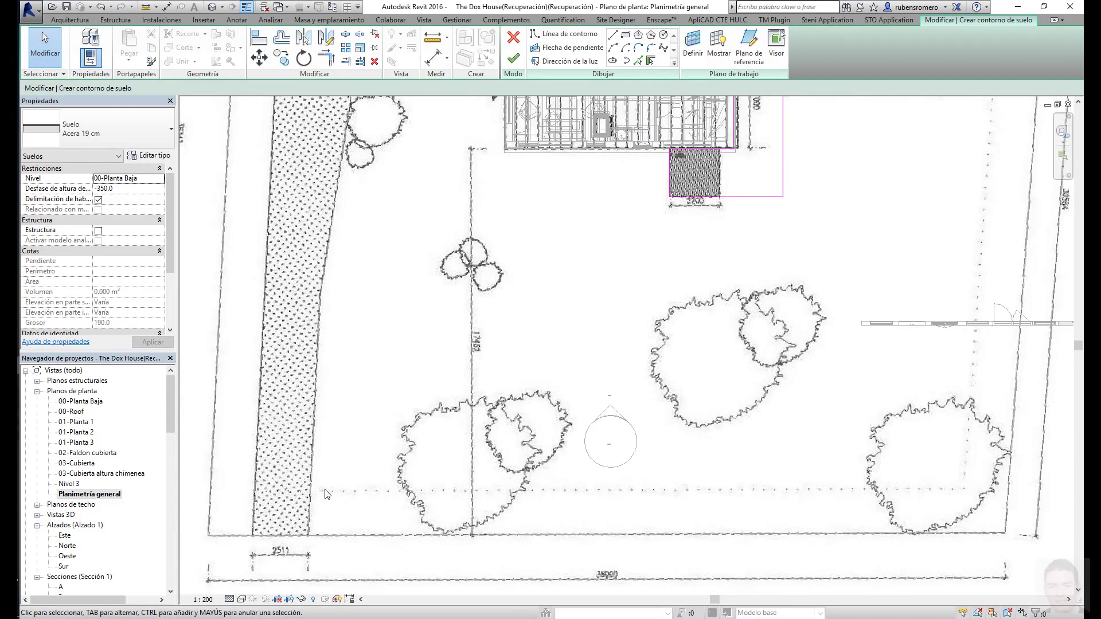
pyautogui.scroll(-3, 323, 498)
pyautogui.scroll(3, 326, 496)
pyautogui.scroll(1, 325, 494)
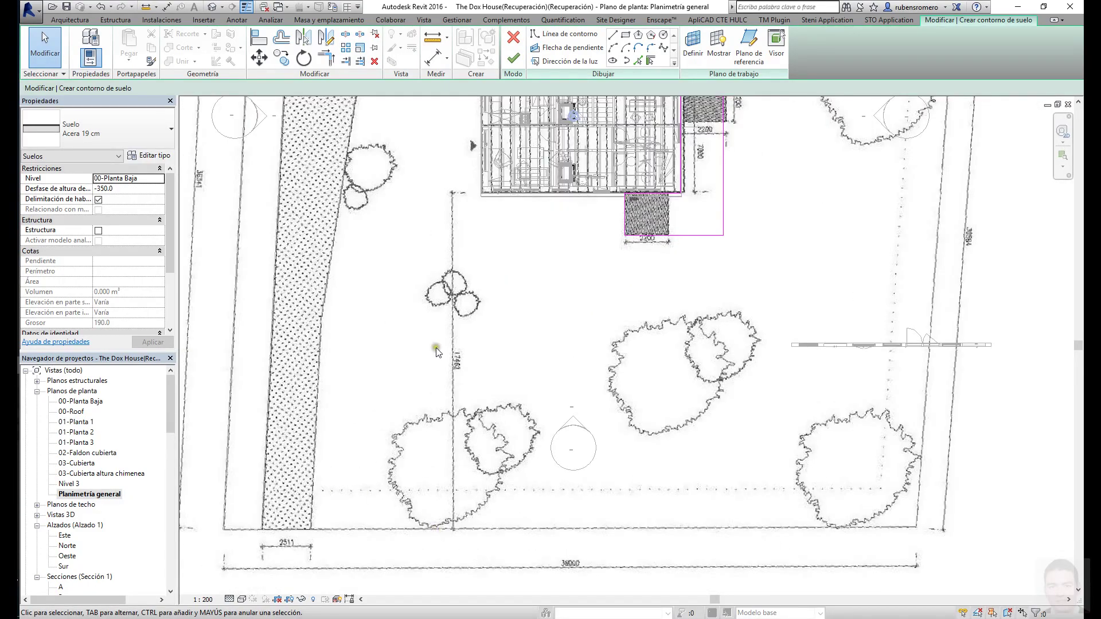
pyautogui.scroll(-3, 366, 538)
pyautogui.scroll(-2, 284, 579)
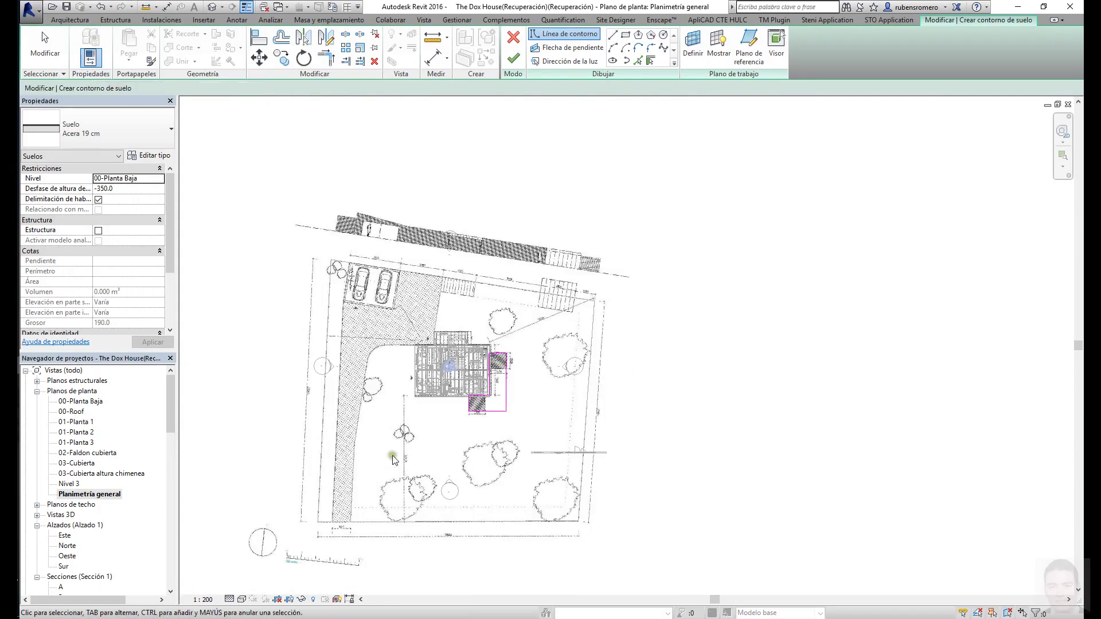
pyautogui.press('Escape')
pyautogui.press('Escape')
pyautogui.scroll(-2, 574, 286)
pyautogui.click(607, 243)
# - Delete the floor.jpg underlay image from the site plan
pyautogui.press('Delete')
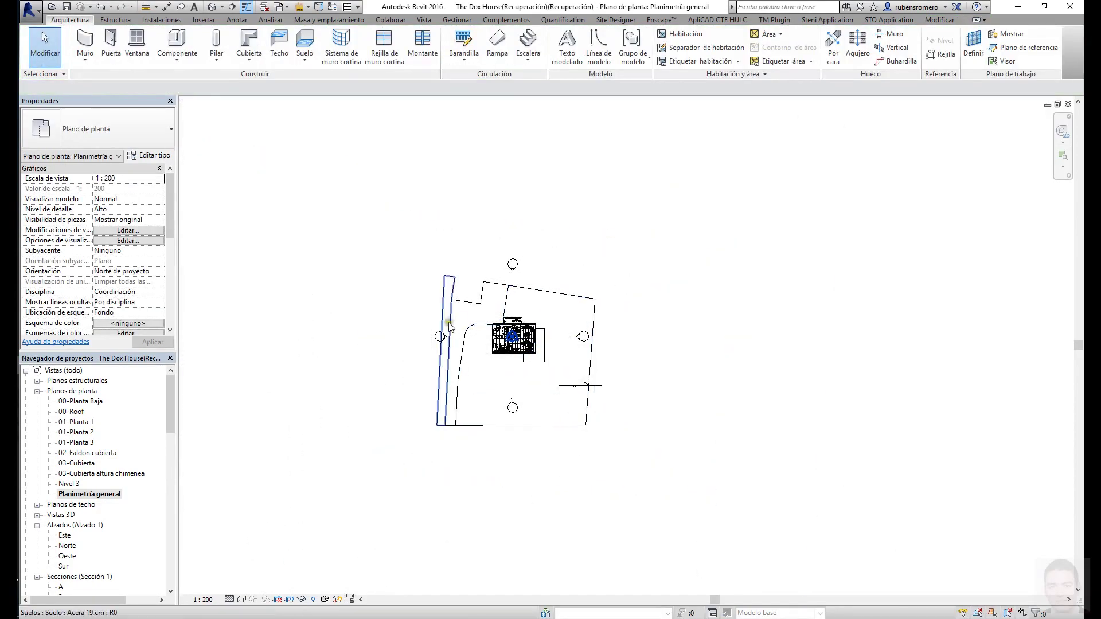
pyautogui.scroll(5, 401, 287)
pyautogui.scroll(4, 377, 248)
pyautogui.scroll(-2, 400, 275)
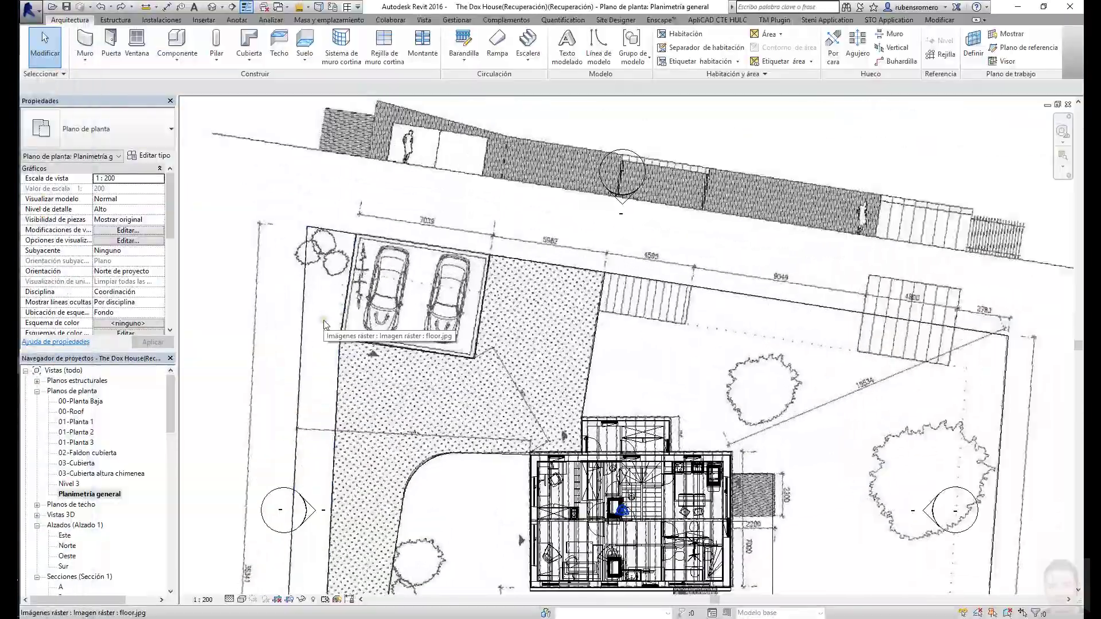
pyautogui.scroll(-5, 360, 274)
pyautogui.scroll(5, 499, 311)
pyautogui.scroll(3, 727, 253)
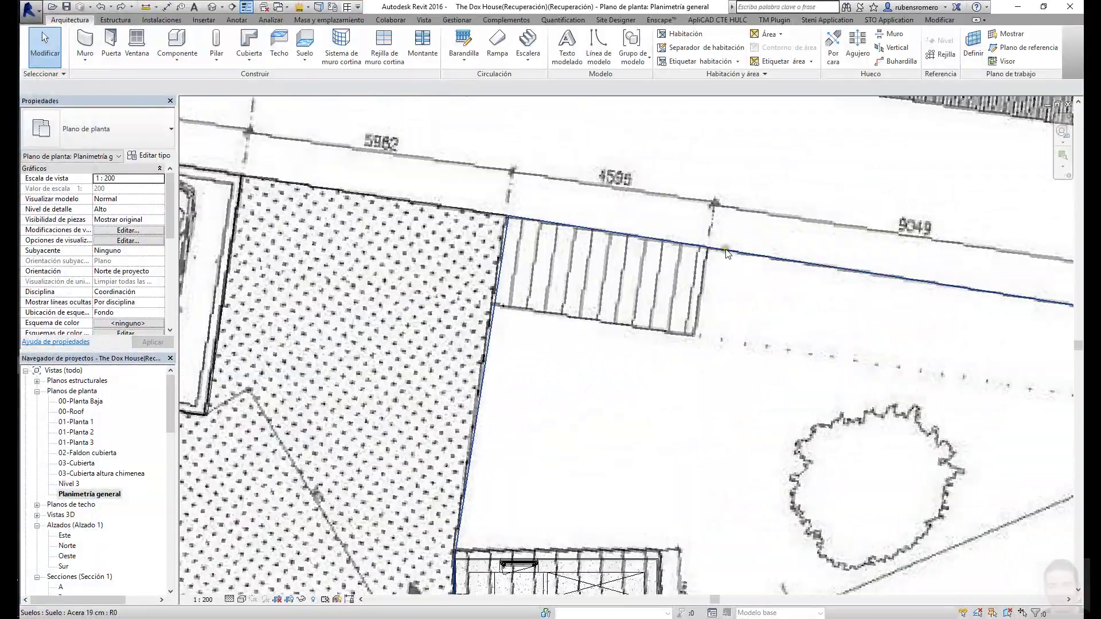
# - Edit the Acera 19 cm floor outline and draw a boundary line from the stair edge to the corner
pyautogui.click(727, 253)
pyautogui.scroll(-2, 727, 253)
pyautogui.scroll(-2, 727, 253)
pyautogui.scroll(2, 531, 235)
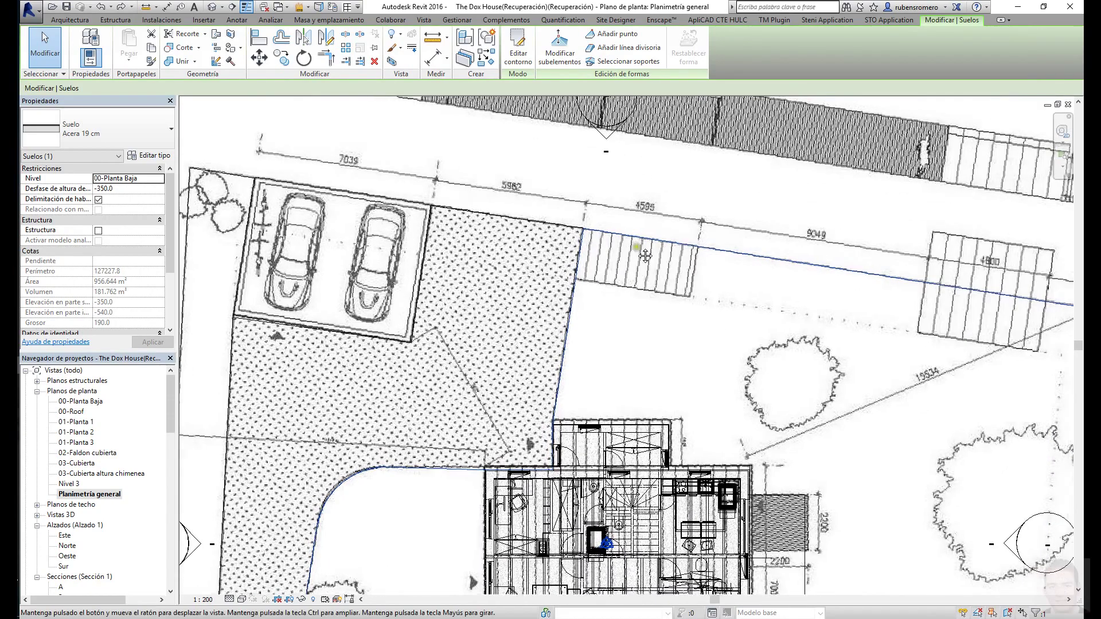
pyautogui.scroll(2, 531, 236)
pyautogui.doubleClick(531, 235)
pyautogui.scroll(2, 563, 241)
pyautogui.scroll(1, 563, 242)
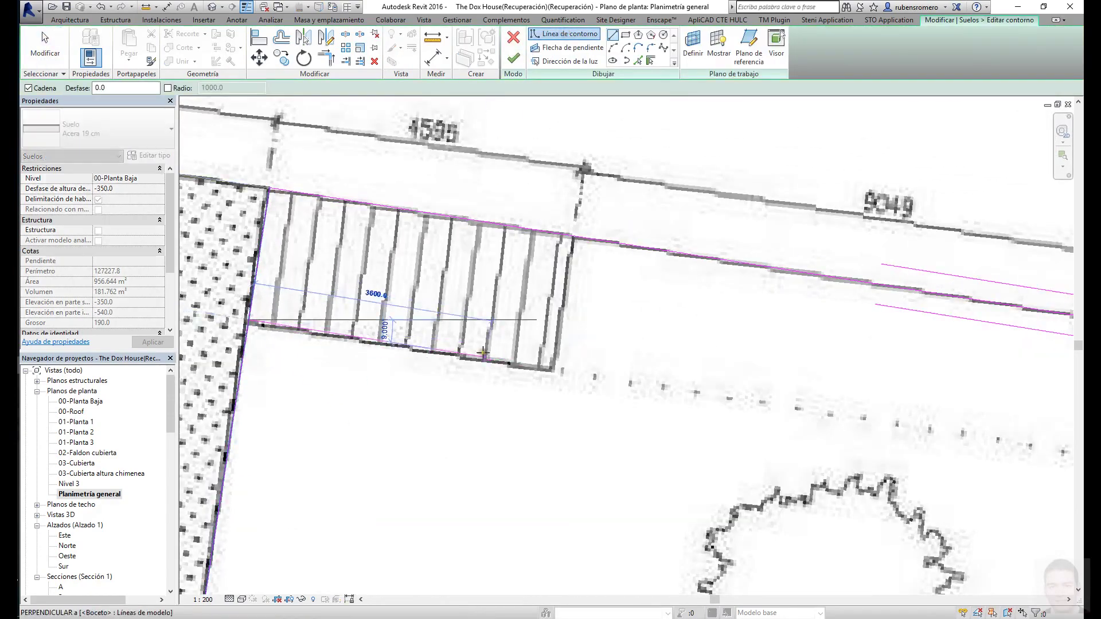
pyautogui.click(248, 325)
pyautogui.scroll(2, 547, 366)
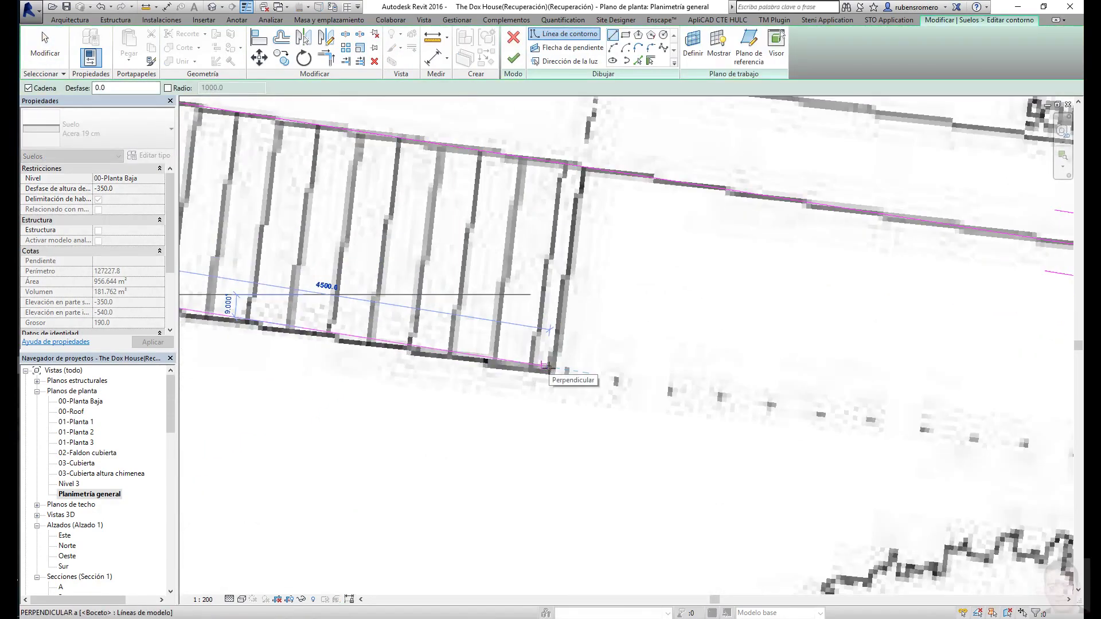
pyautogui.click(583, 163)
pyautogui.press('Escape')
# - Place the last boundary point, then select the top and left boundary lines of the outline
pyautogui.scroll(-3, 583, 163)
pyautogui.scroll(2, 729, 255)
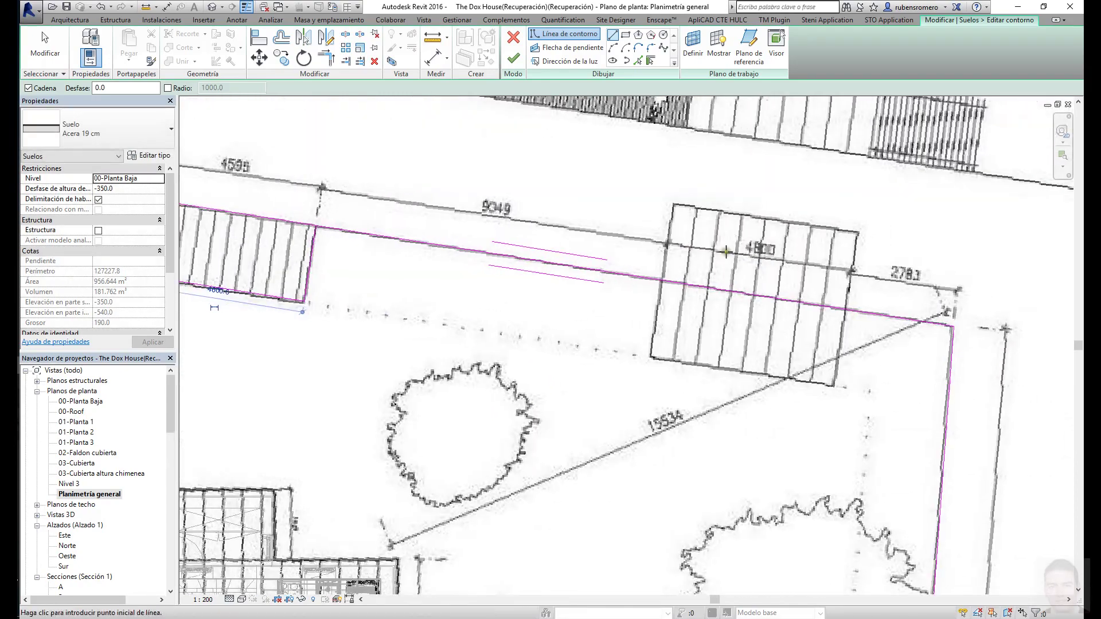
pyautogui.scroll(1, 729, 255)
pyautogui.scroll(-3, 729, 256)
pyautogui.scroll(2, 729, 255)
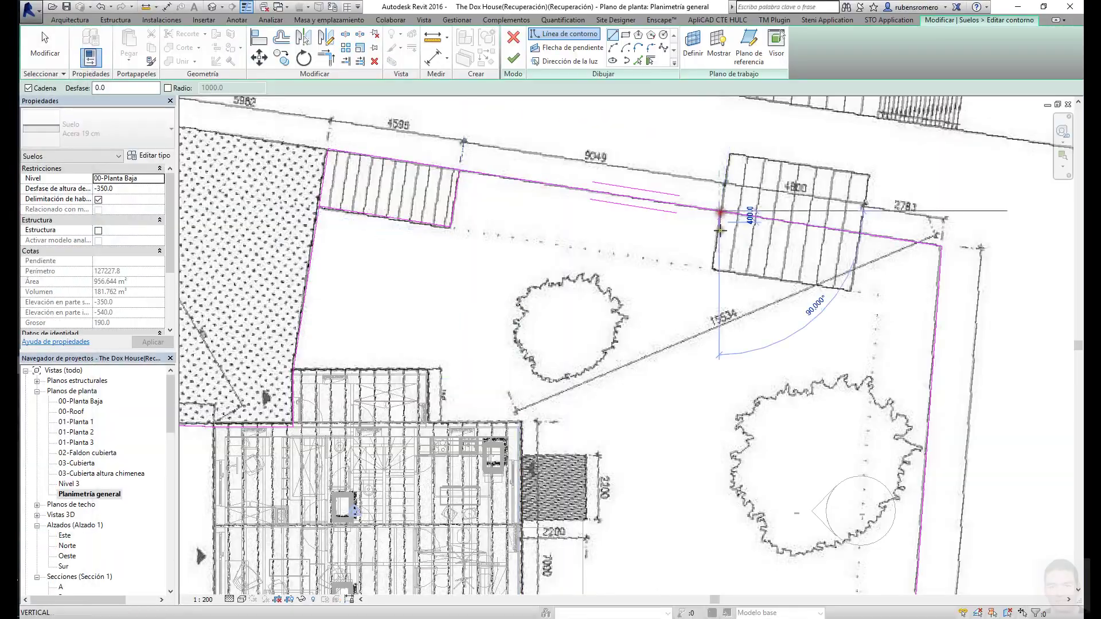
pyautogui.scroll(1, 710, 265)
pyautogui.scroll(1, 711, 265)
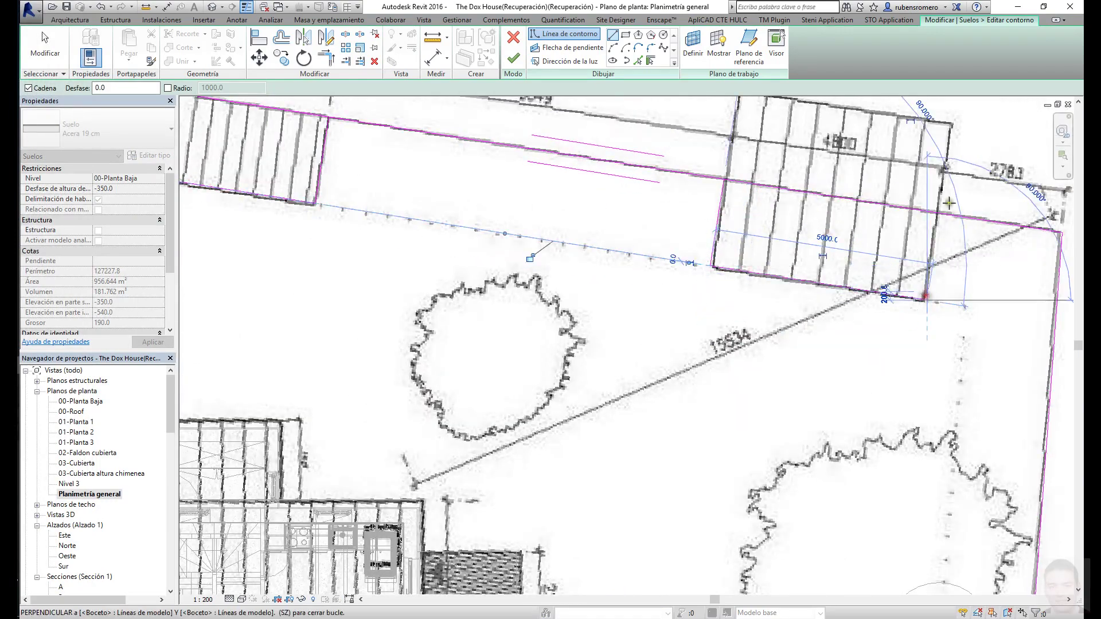
pyautogui.scroll(-2, 954, 126)
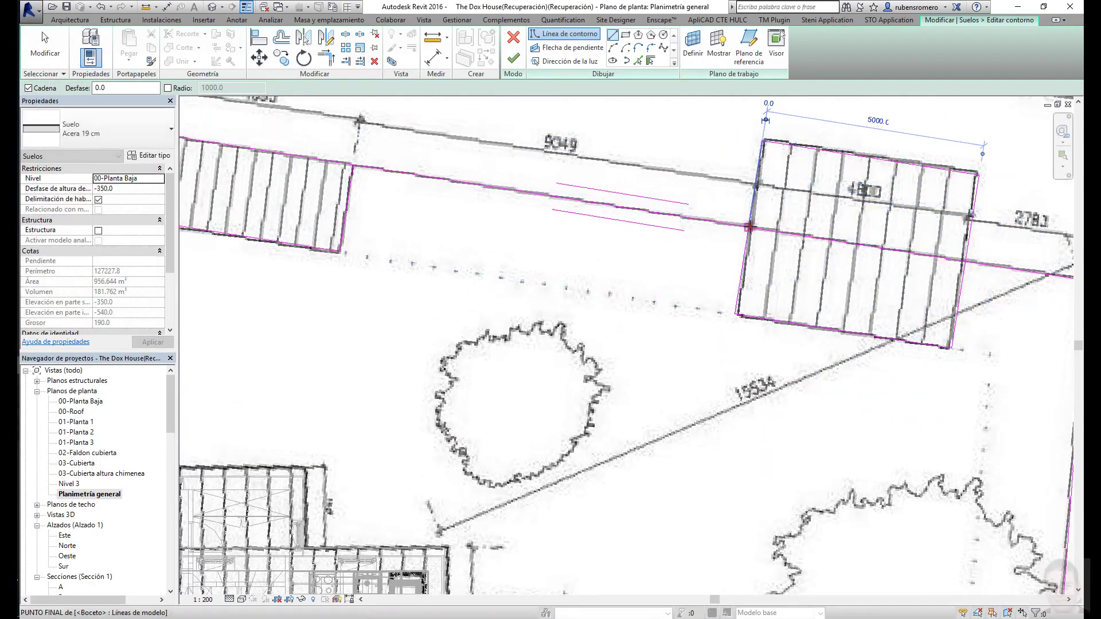
pyautogui.scroll(-2, 855, 191)
pyautogui.press('Escape')
pyautogui.press('Escape')
pyautogui.click(825, 235)
pyautogui.press('Escape')
pyautogui.press('Escape')
pyautogui.click(742, 230)
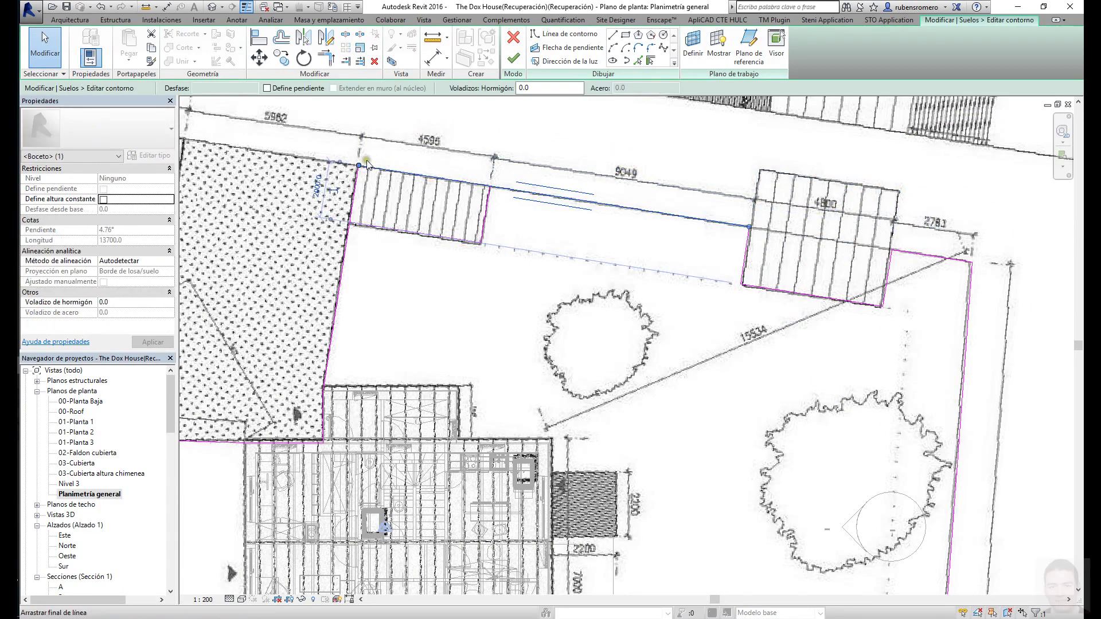
pyautogui.click(357, 172)
pyautogui.scroll(-2, 367, 167)
pyautogui.moveTo(453, 120); pyautogui.dragTo(544, 252, button='middle')
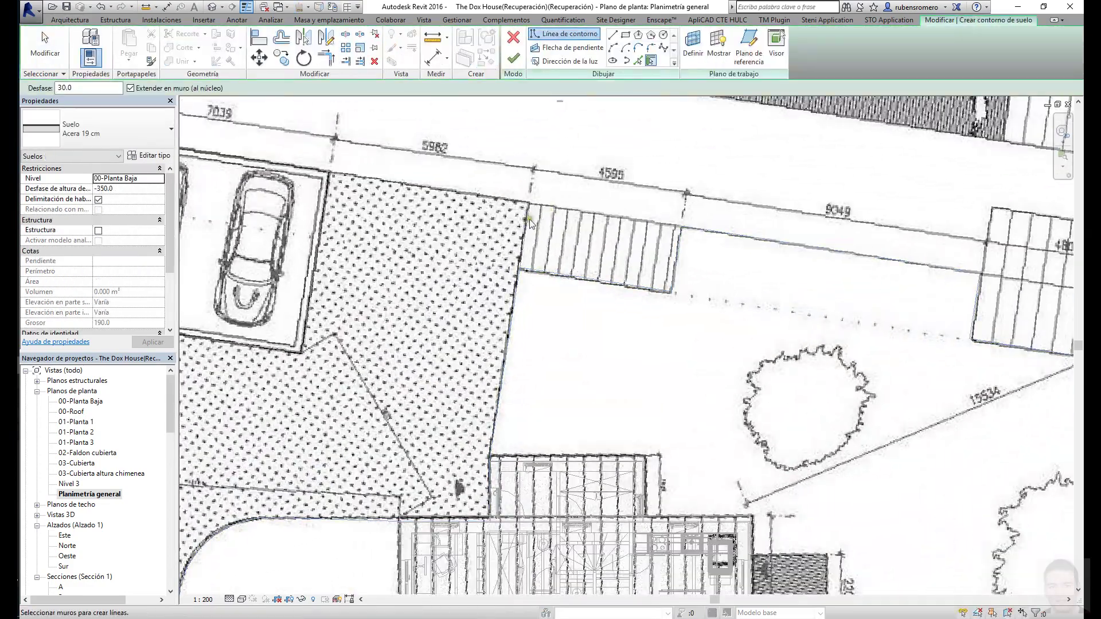
# - Draw closed boundary rectangles around the two hatched stair decks along the site's top edge
pyautogui.click(532, 203)
pyautogui.click(520, 269)
pyautogui.click(672, 292)
pyautogui.click(681, 226)
pyautogui.moveTo(978, 273); pyautogui.dragTo(624, 264, button='middle')
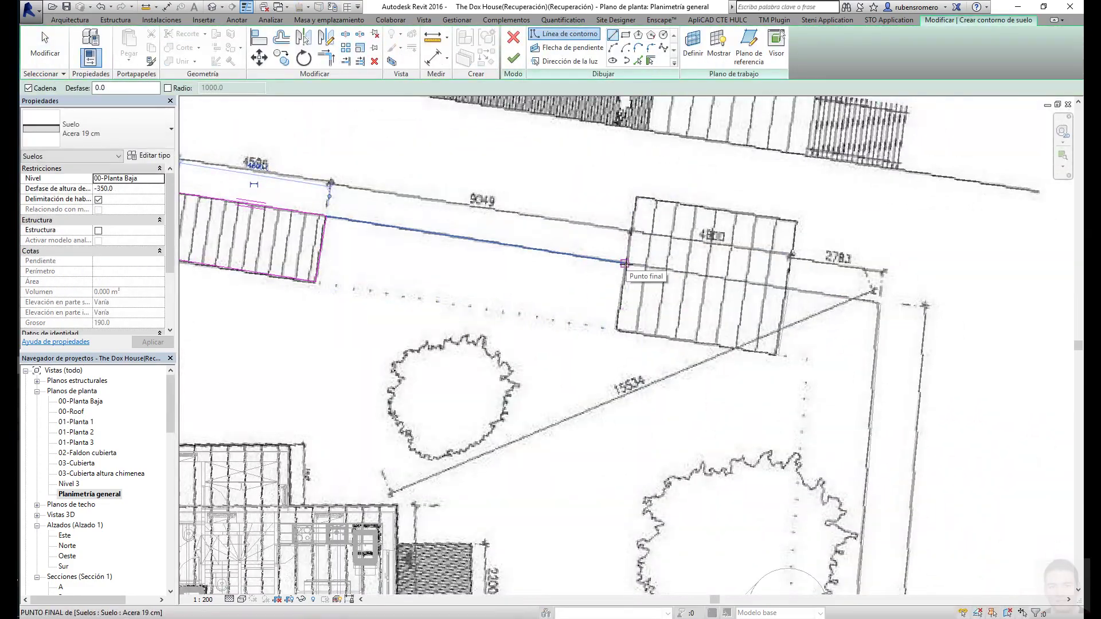
pyautogui.click(624, 263)
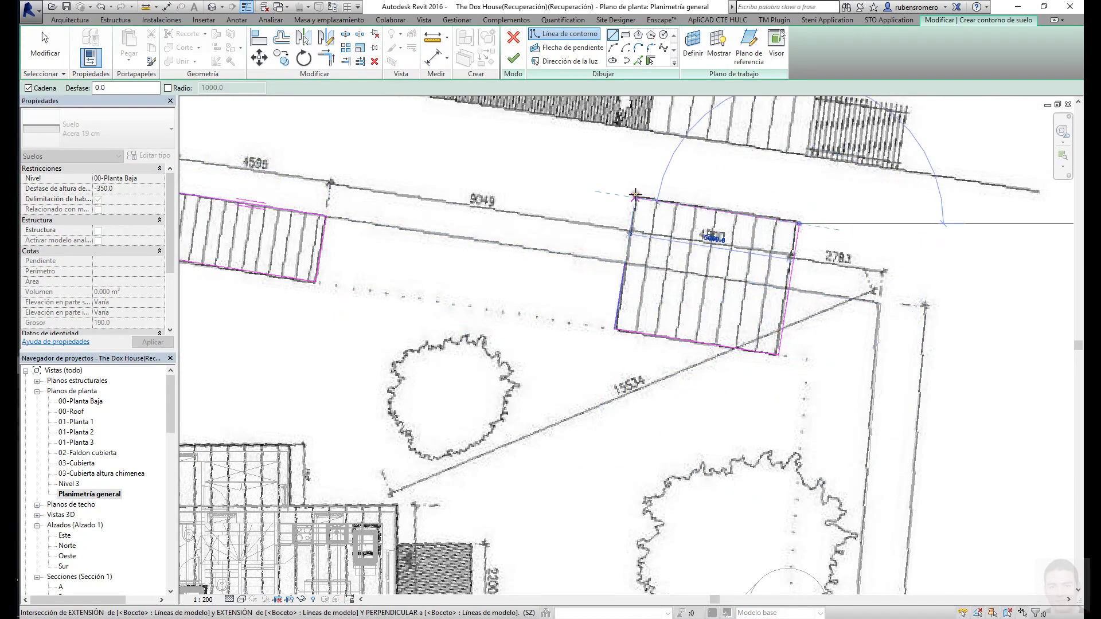
pyautogui.scroll(-3, 629, 197)
pyautogui.scroll(-2, 627, 281)
pyautogui.rightClick(628, 281)
pyautogui.click(643, 290)
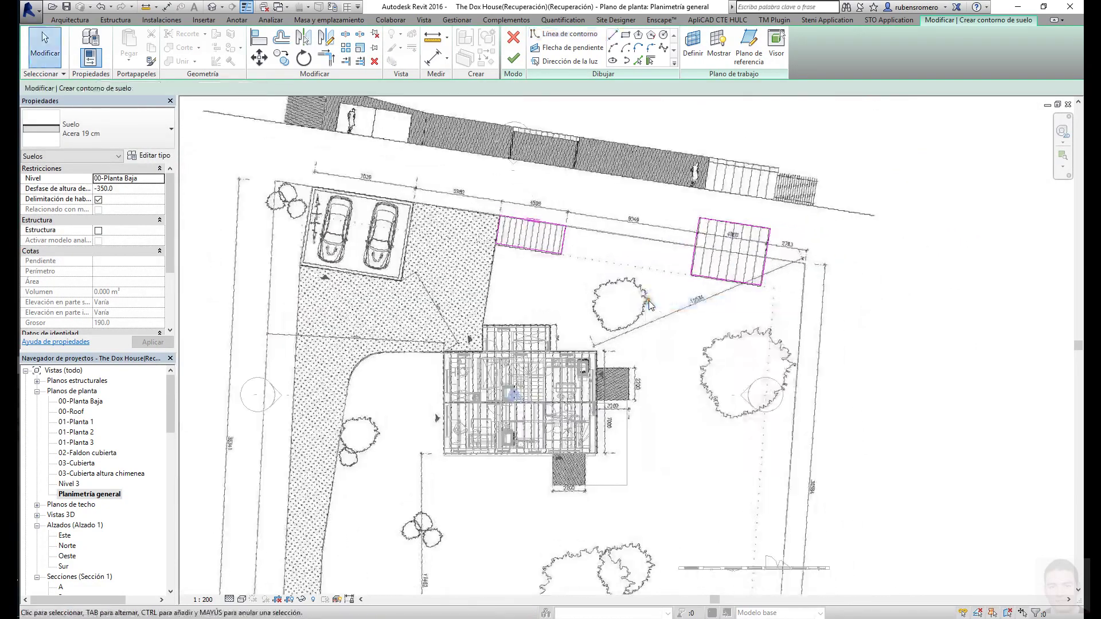
pyautogui.moveTo(683, 322)
pyautogui.mouseDown(button='middle')
pyautogui.moveTo(657, 333)
pyautogui.moveTo(786, 219)
pyautogui.mouseUp(button='middle')
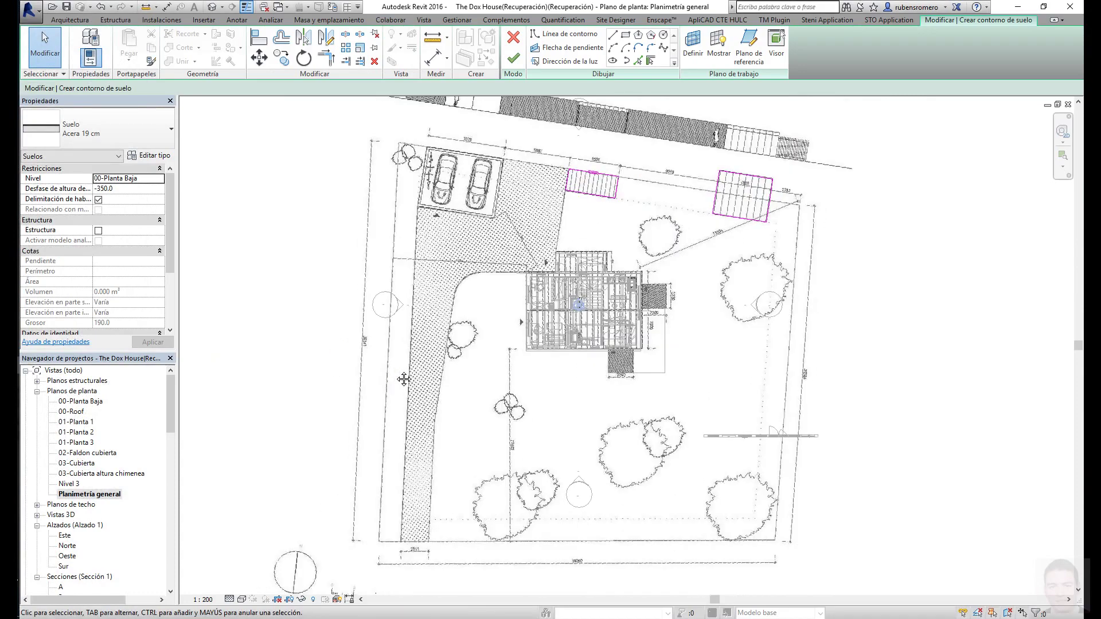
pyautogui.scroll(2, 525, 156)
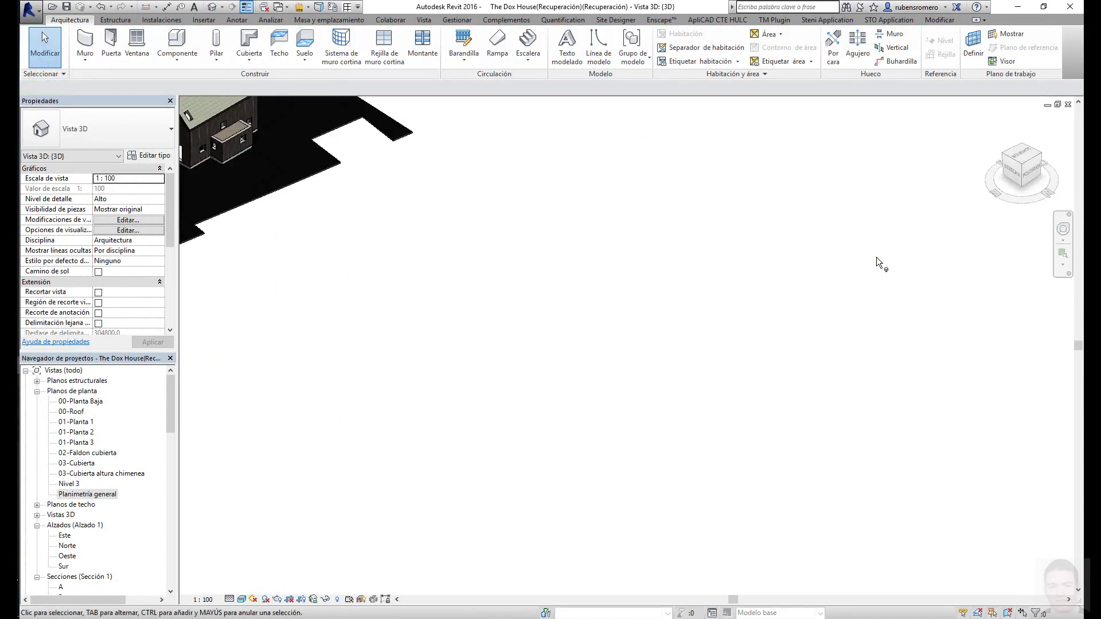
# - Zoom the 3D view to fit and select the Acera 19 cm walkway floor
pyautogui.press('z')
pyautogui.press('f')
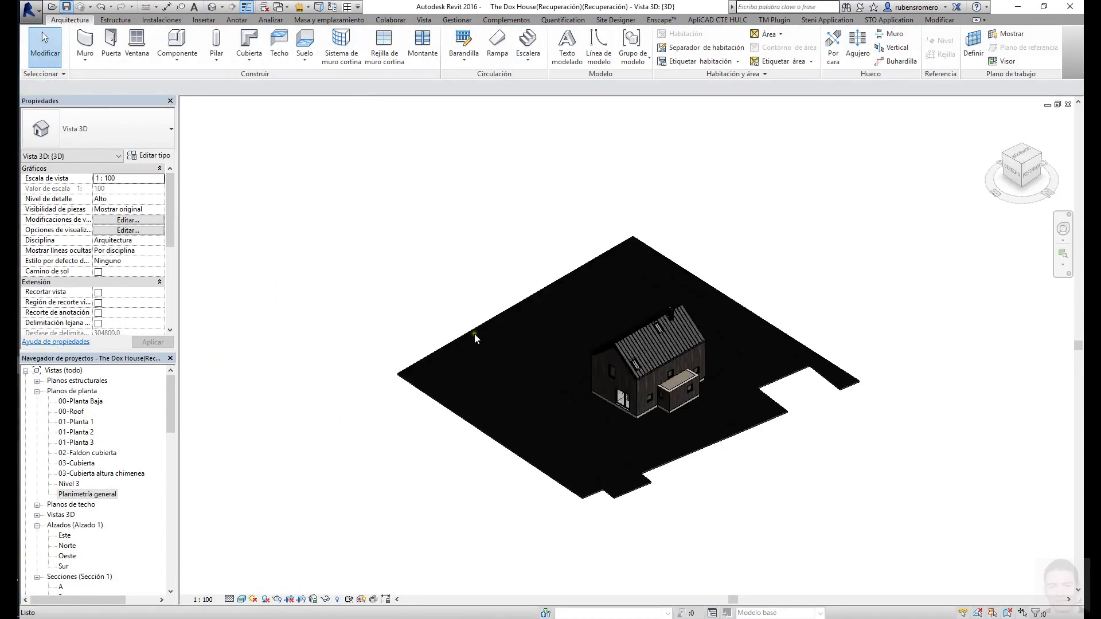
pyautogui.scroll(2, 670, 411)
pyautogui.scroll(1, 670, 411)
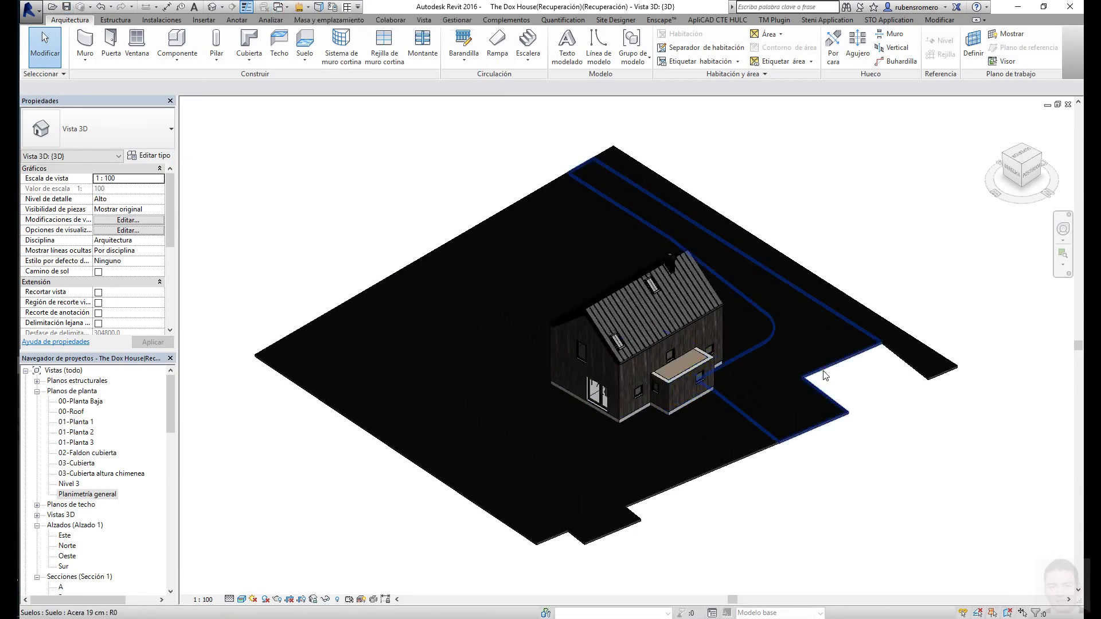
pyautogui.click(824, 375)
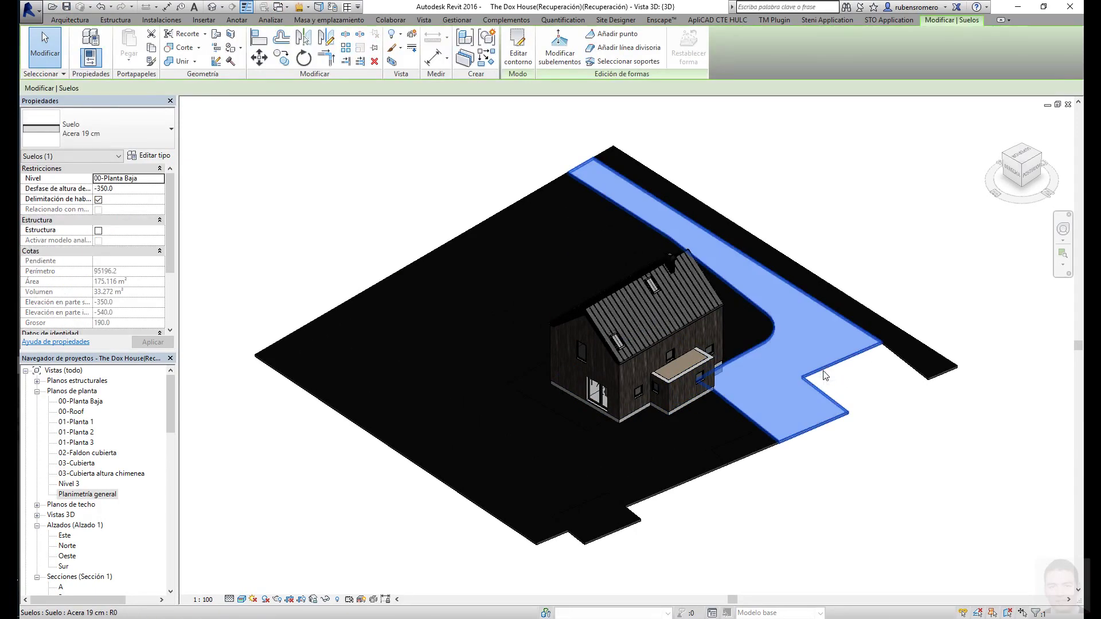
# - Orbit round to the back and open the floor type's layer structure
pyautogui.scroll(1, 745, 379)
pyautogui.scroll(3, 681, 384)
pyautogui.scroll(2, 681, 384)
pyautogui.keyDown('shift'); pyautogui.moveTo(682, 384); pyautogui.dragTo(939, 110, button='middle'); pyautogui.keyUp('shift')
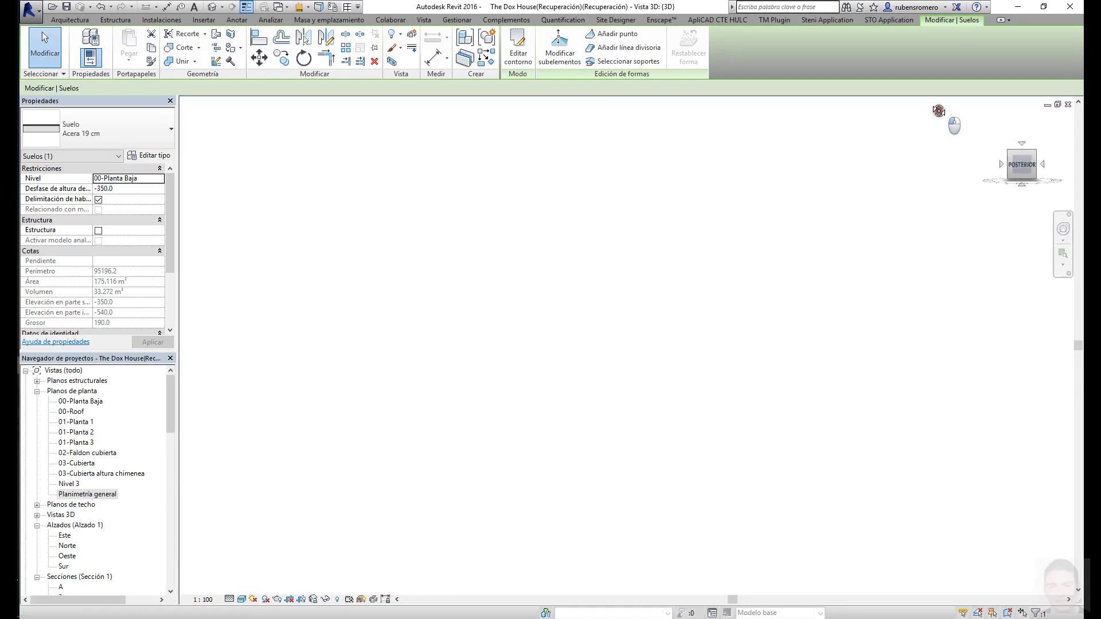
pyautogui.press('z')
pyautogui.press('f')
pyautogui.scroll(3, 685, 367)
pyautogui.scroll(1, 488, 359)
pyautogui.scroll(-1, 643, 364)
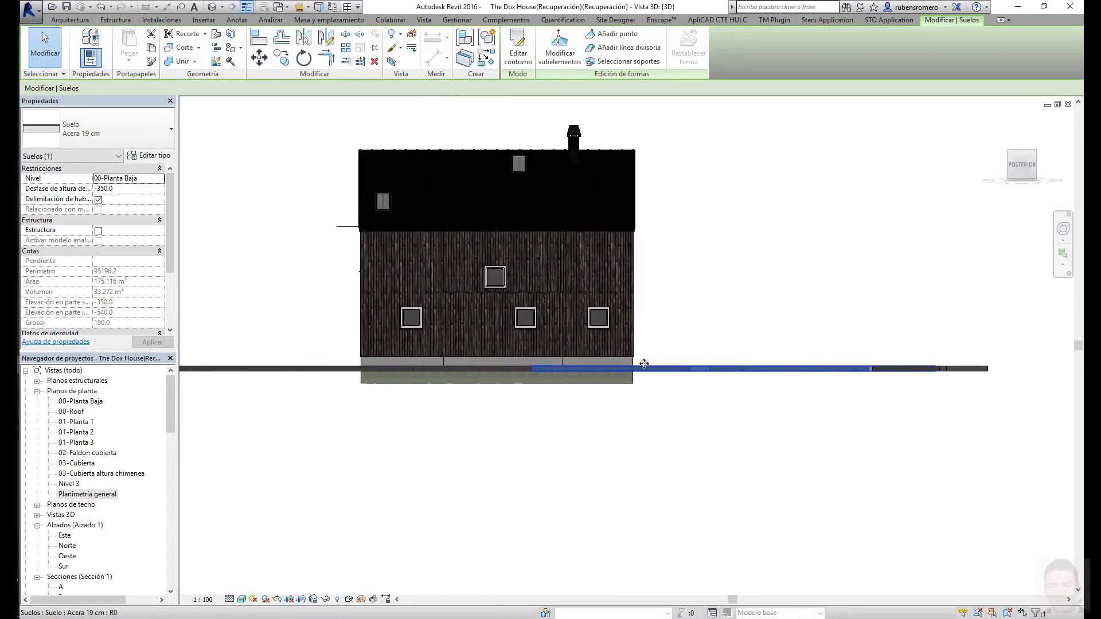
pyautogui.click(147, 157)
# - Duplicate the floor type under the new name 'Suelo grava'
pyautogui.click(328, 202)
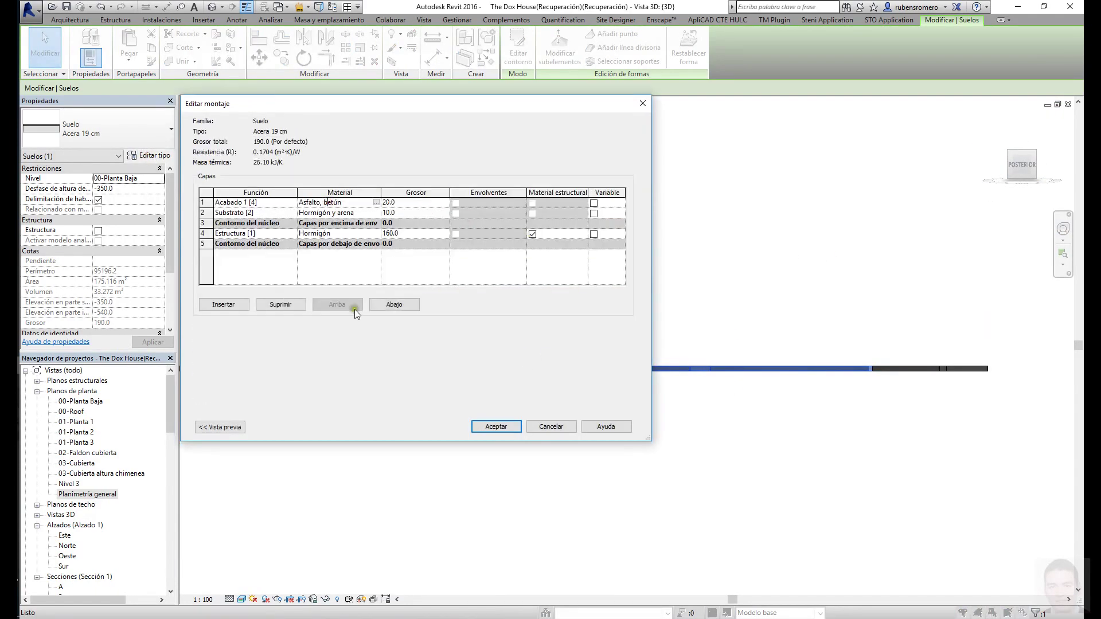
pyautogui.click(559, 425)
pyautogui.click(631, 148)
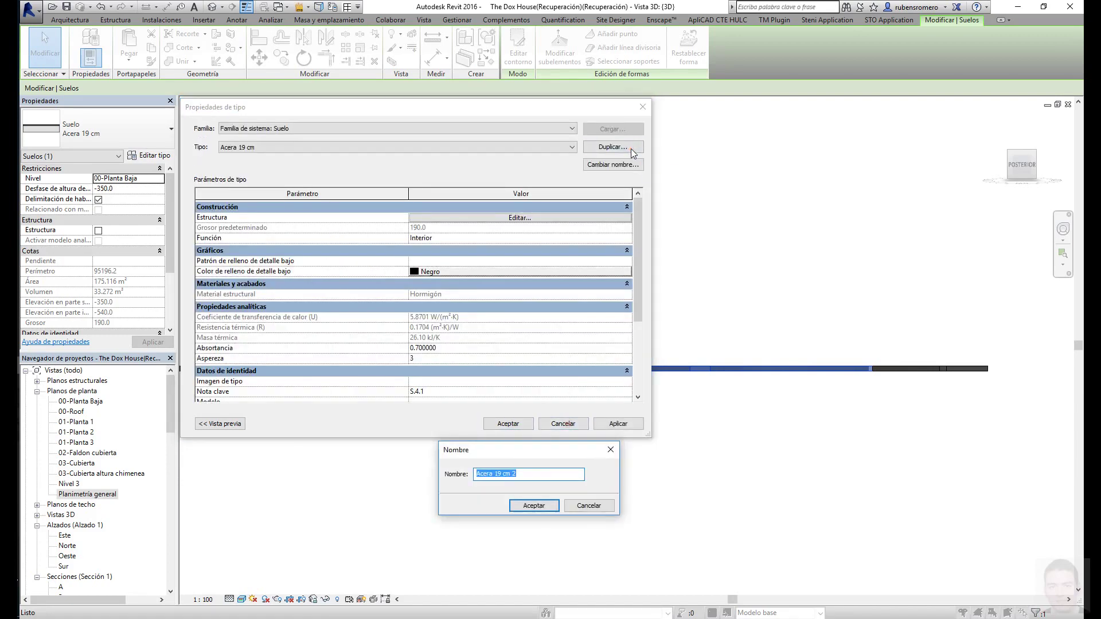
pyautogui.write('uelo grava')
pyautogui.press('Return')
# - Open the Suelo grava finish layer's material and search the material browser for 'grav'
pyautogui.click(480, 218)
pyautogui.click(376, 204)
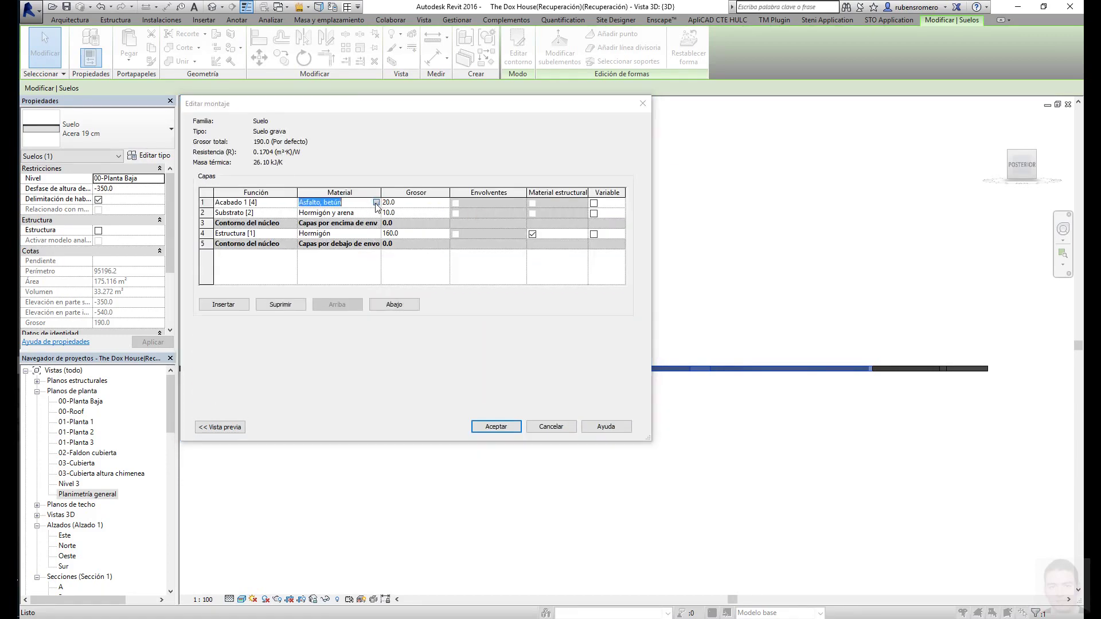
pyautogui.click(376, 203)
pyautogui.write('grav')
pyautogui.click(239, 118)
pyautogui.click(759, 38)
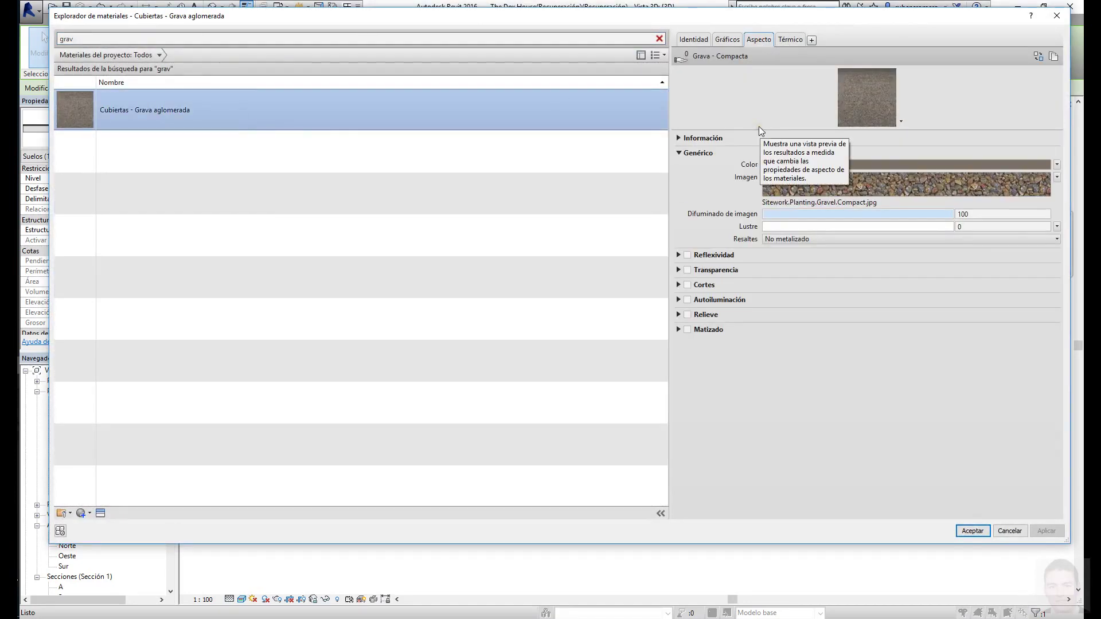
pyautogui.click(159, 55)
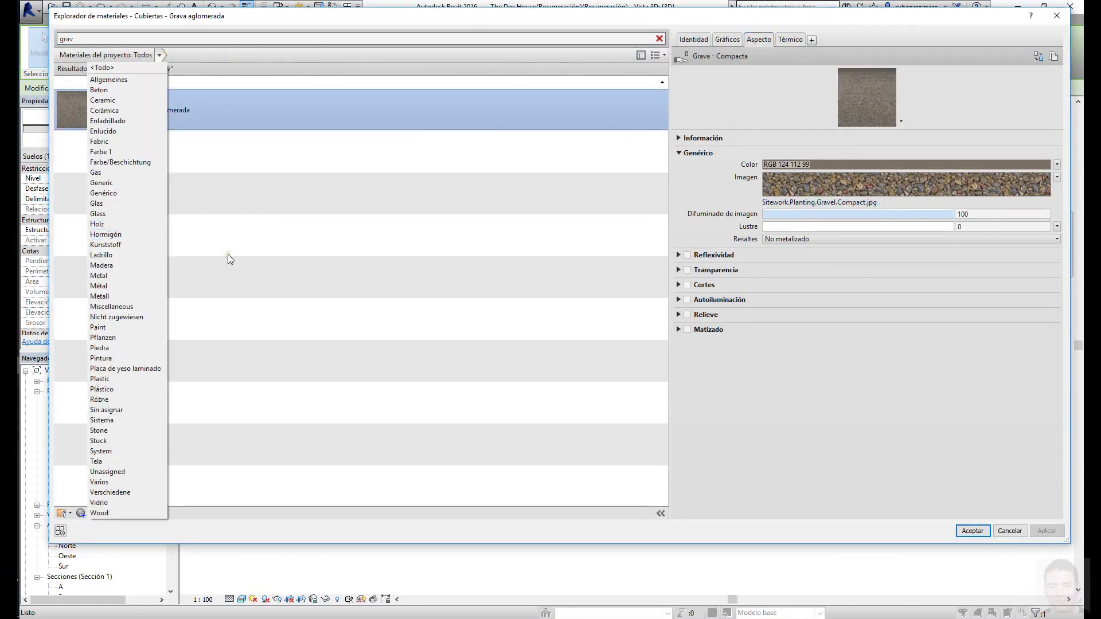
# - Create a new material and rename it 'Grava'
pyautogui.click(81, 513)
pyautogui.rightClick(233, 274)
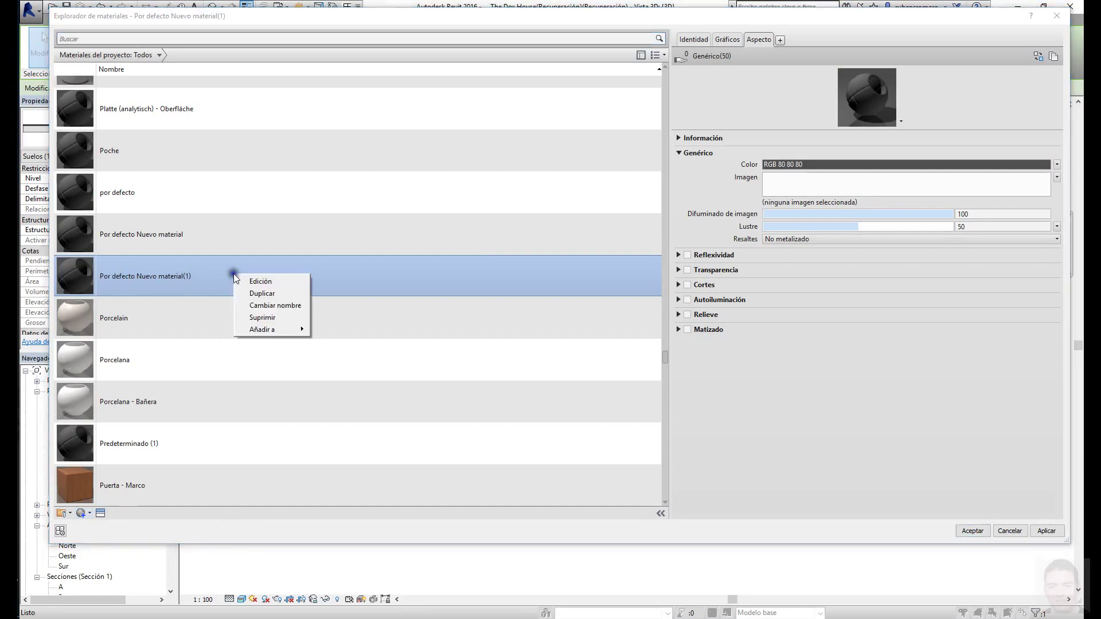
pyautogui.click(275, 305)
pyautogui.write('Grava')
pyautogui.press('Return')
# - Browse the stone floor appearance assets, then select the Cubiertas - Grava aglomerada material
pyautogui.click(100, 513)
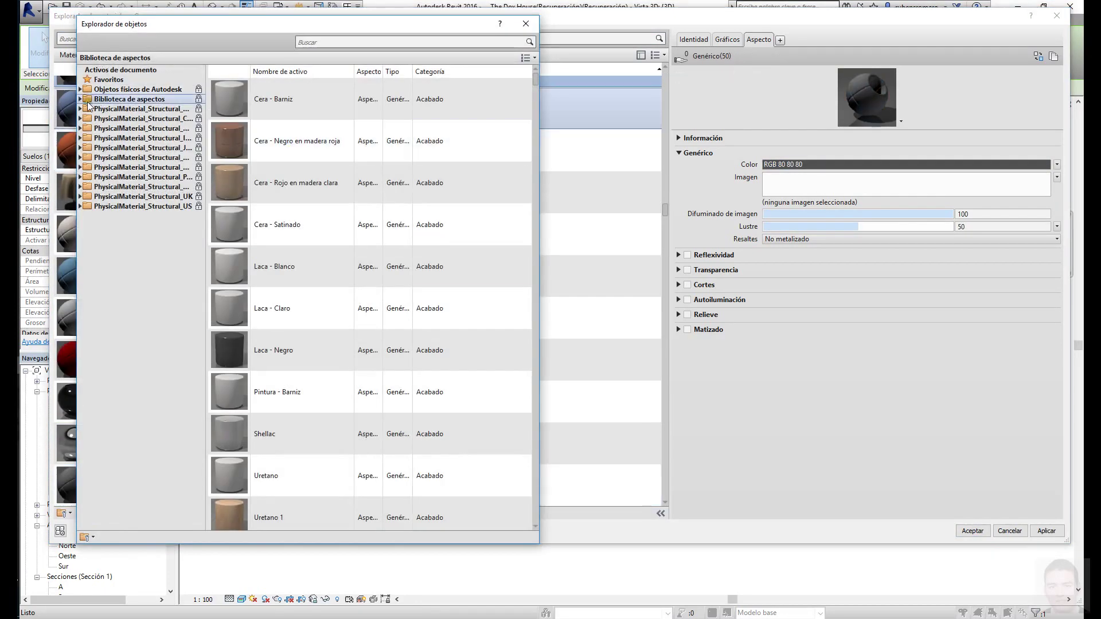
pyautogui.doubleClick(87, 102)
pyautogui.click(84, 294)
pyautogui.click(114, 332)
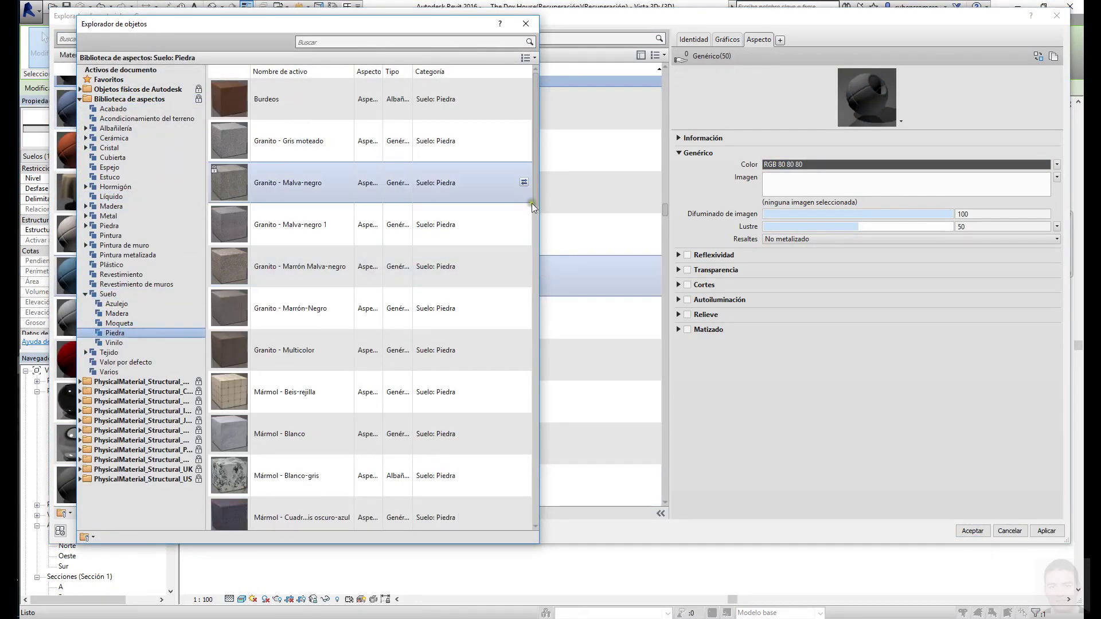
pyautogui.moveTo(533, 207); pyautogui.dragTo(537, 134)
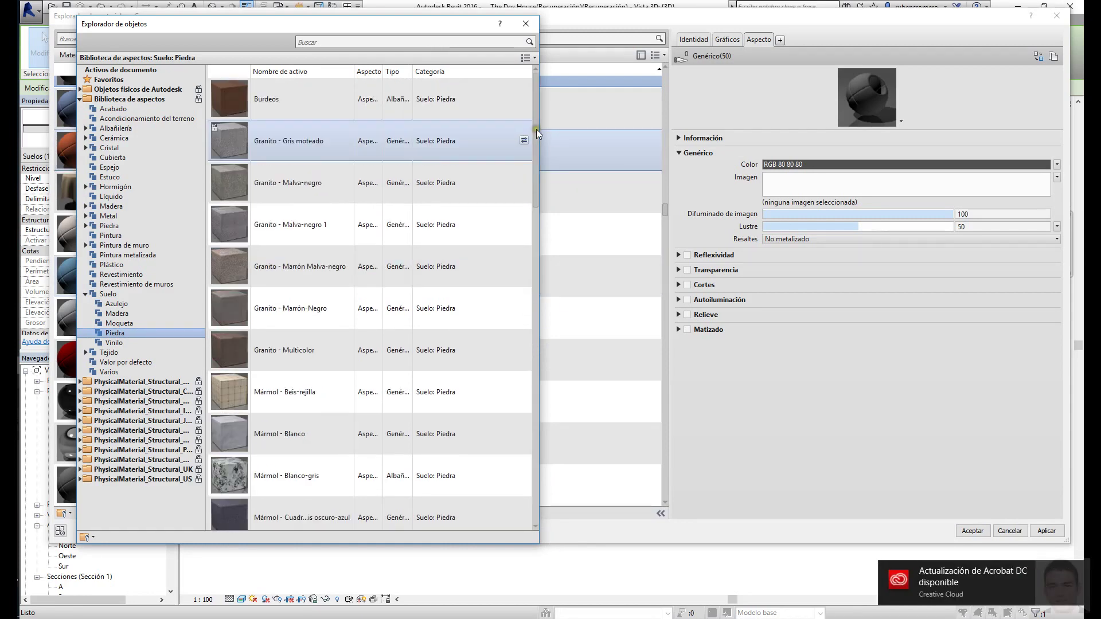
pyautogui.click(377, 41)
pyautogui.write('pi')
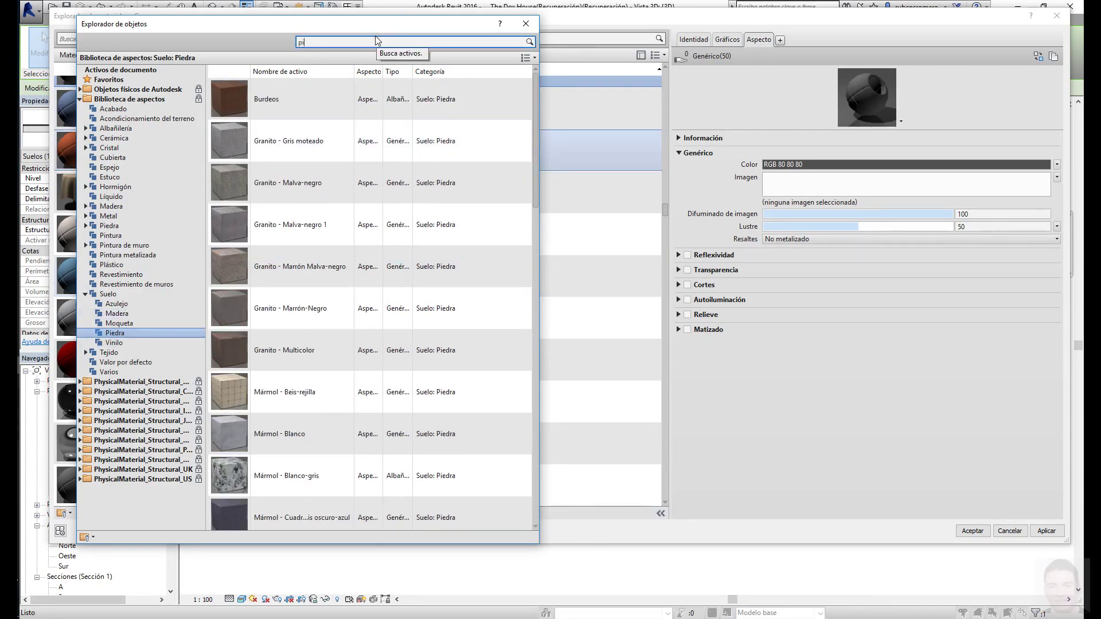
pyautogui.write('ed')
pyautogui.click(526, 24)
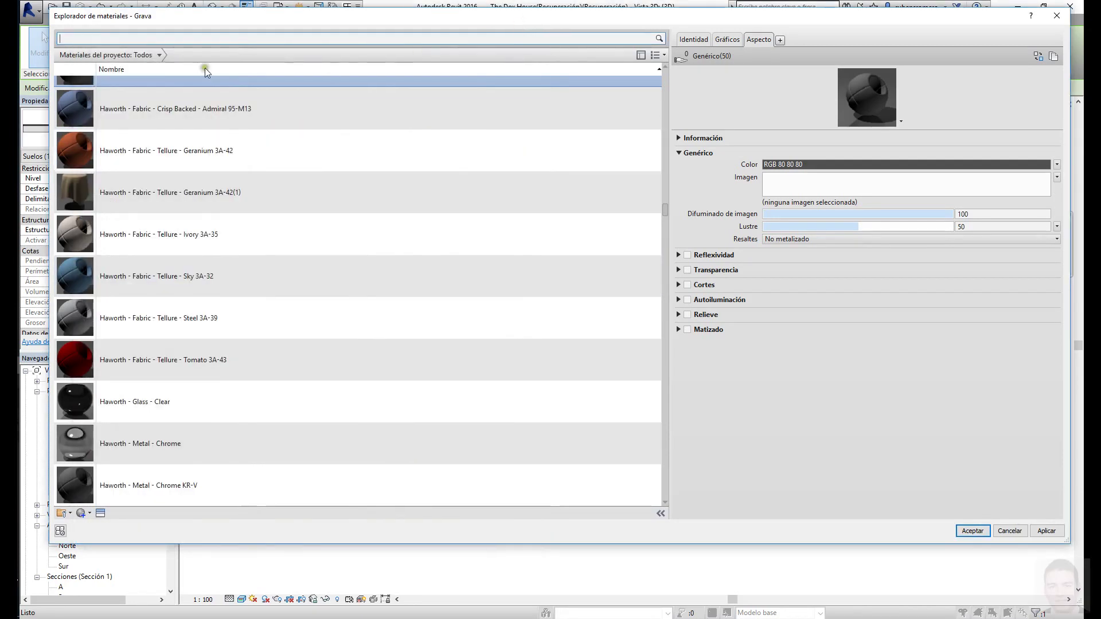
pyautogui.click(158, 55)
pyautogui.write('grav')
pyautogui.click(214, 108)
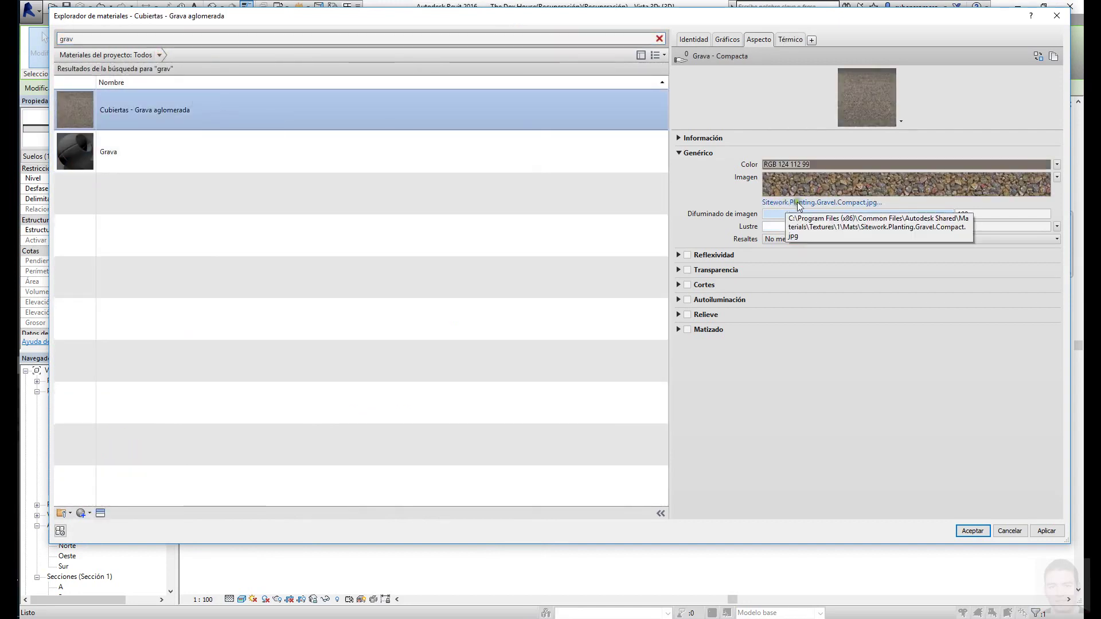
# - Set the gravel material's base colour to white and turn on its tint
pyautogui.click(906, 227)
pyautogui.click(625, 381)
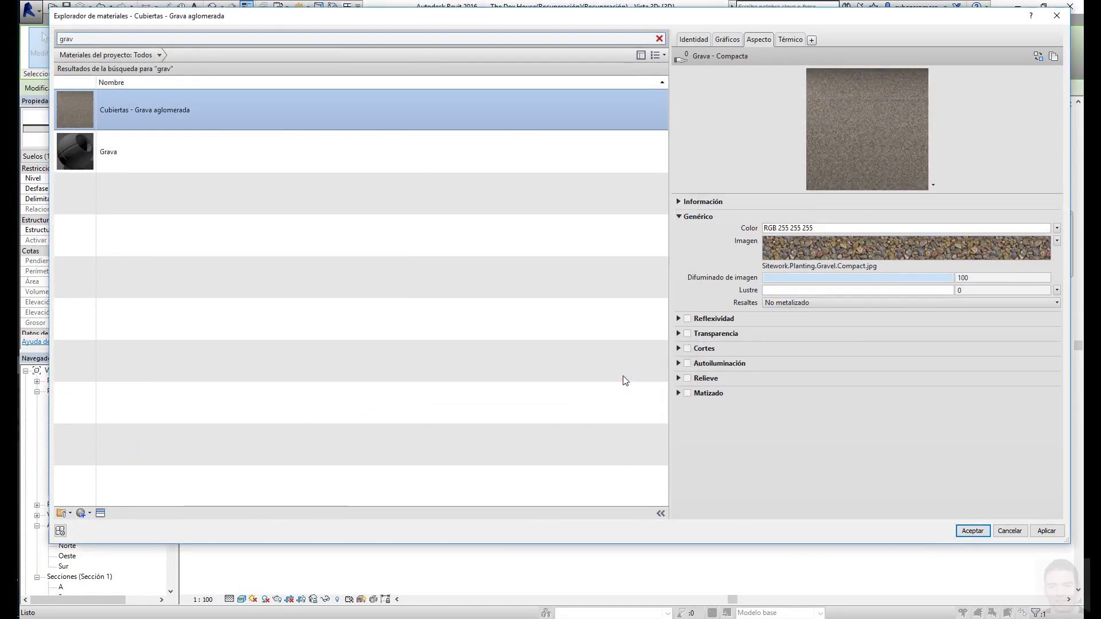
pyautogui.click(686, 393)
pyautogui.click(906, 408)
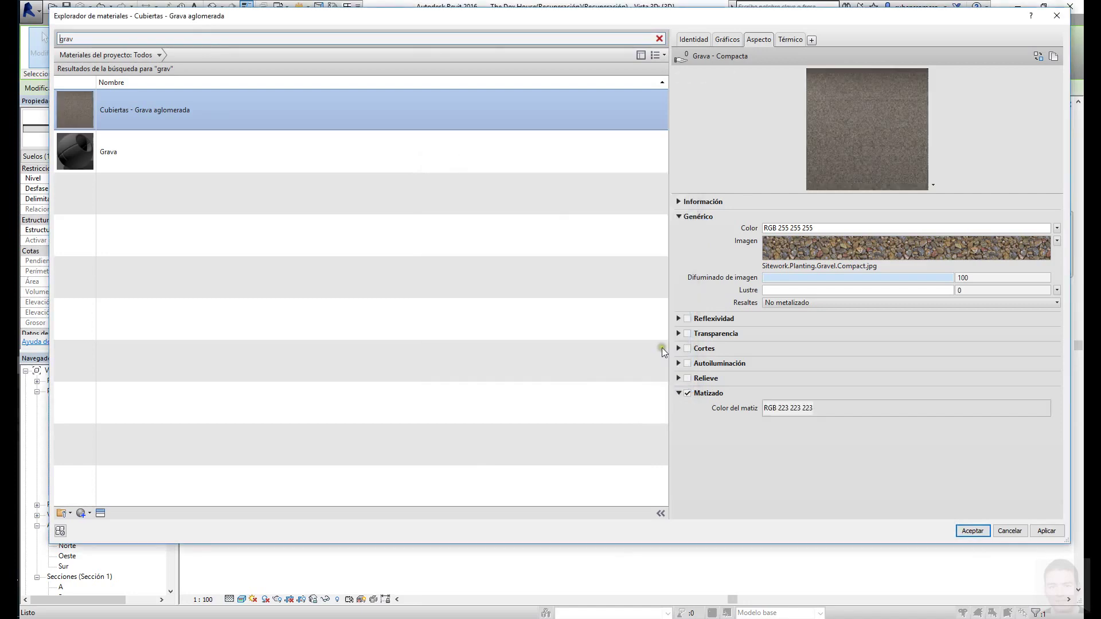
pyautogui.click(624, 379)
# - Tint the gravel image light grey (RGB 232 232 232), then enable relief and pick its image
pyautogui.click(906, 247)
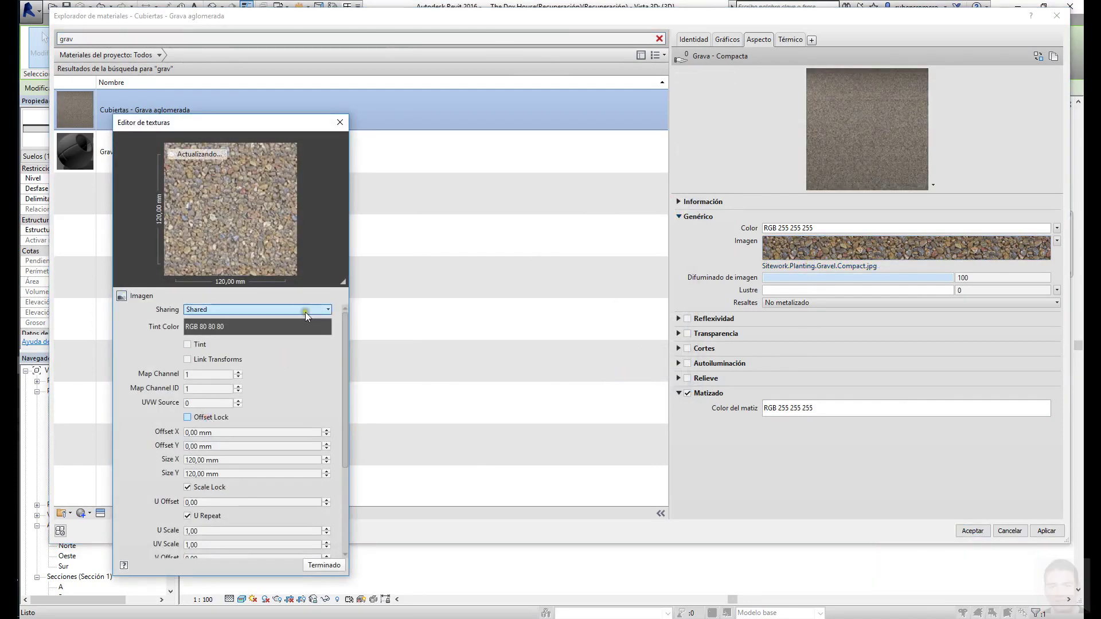
pyautogui.click(188, 344)
pyautogui.click(220, 329)
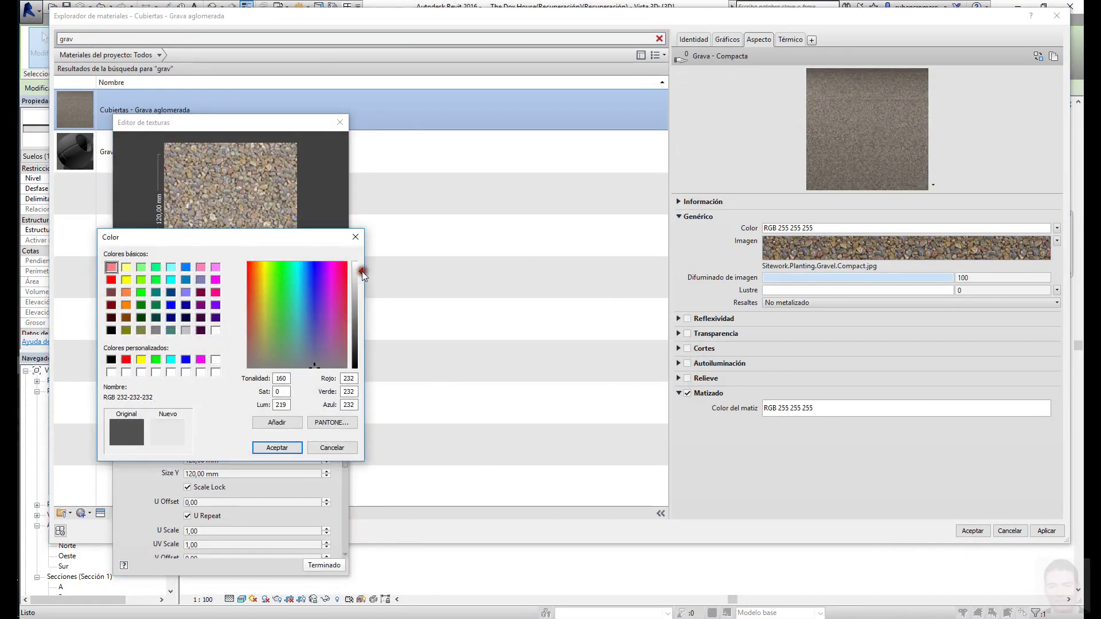
pyautogui.click(270, 447)
pyautogui.moveTo(344, 350); pyautogui.dragTo(344, 445)
pyautogui.click(883, 188)
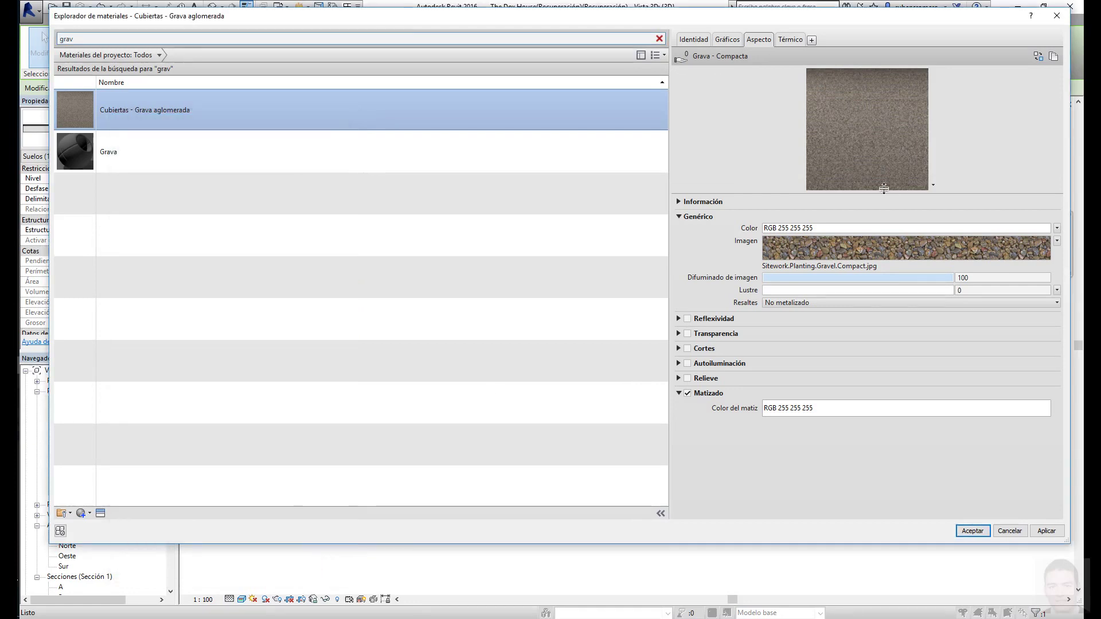
pyautogui.click(809, 303)
pyautogui.click(687, 378)
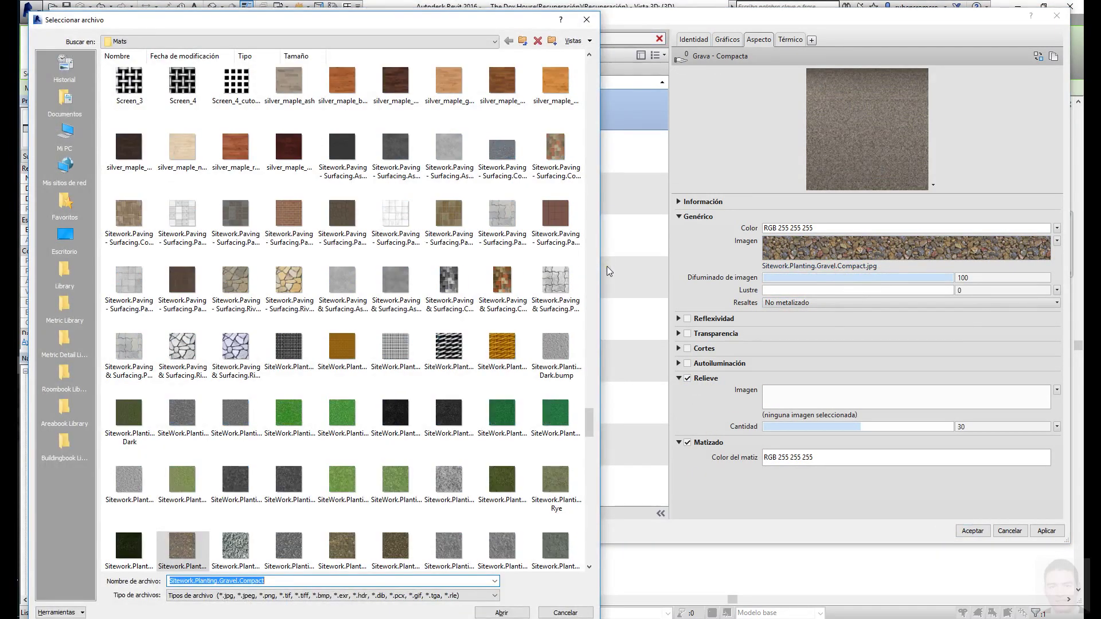
# - Browse to the Mats texture folder to pick a gravel relief image
pyautogui.press('BackSpace')
pyautogui.rightClick(129, 73)
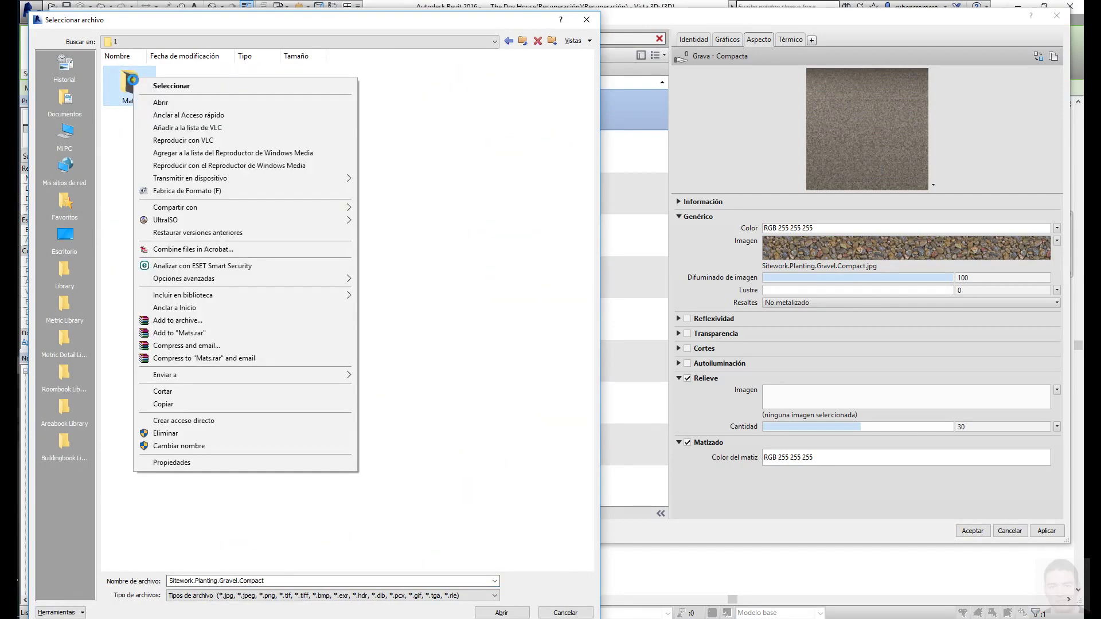
pyautogui.click(276, 392)
pyautogui.click(587, 316)
pyautogui.doubleClick(132, 78)
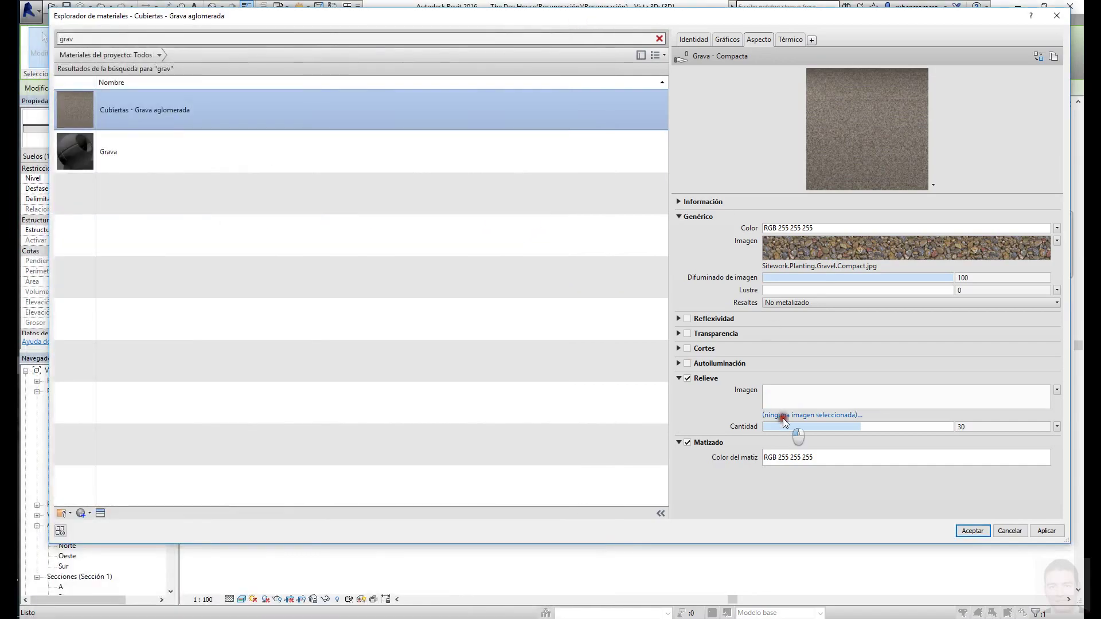
pyautogui.moveTo(589, 75); pyautogui.dragTo(617, 430)
pyautogui.click(449, 344)
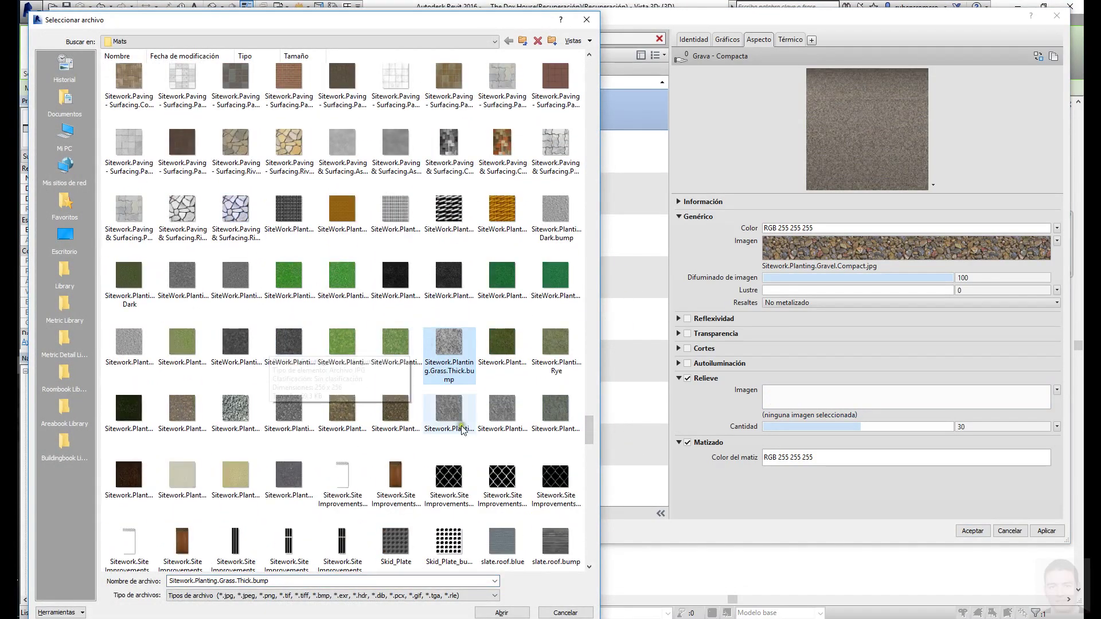
# - Compare the gravel images and load Sitework.Planting.Gravel.Compact as the relief map
pyautogui.scroll(5, 459, 423)
pyautogui.scroll(5, 460, 423)
pyautogui.moveTo(589, 297)
pyautogui.mouseDown()
pyautogui.moveTo(593, 474)
pyautogui.moveTo(591, 440)
pyautogui.mouseUp()
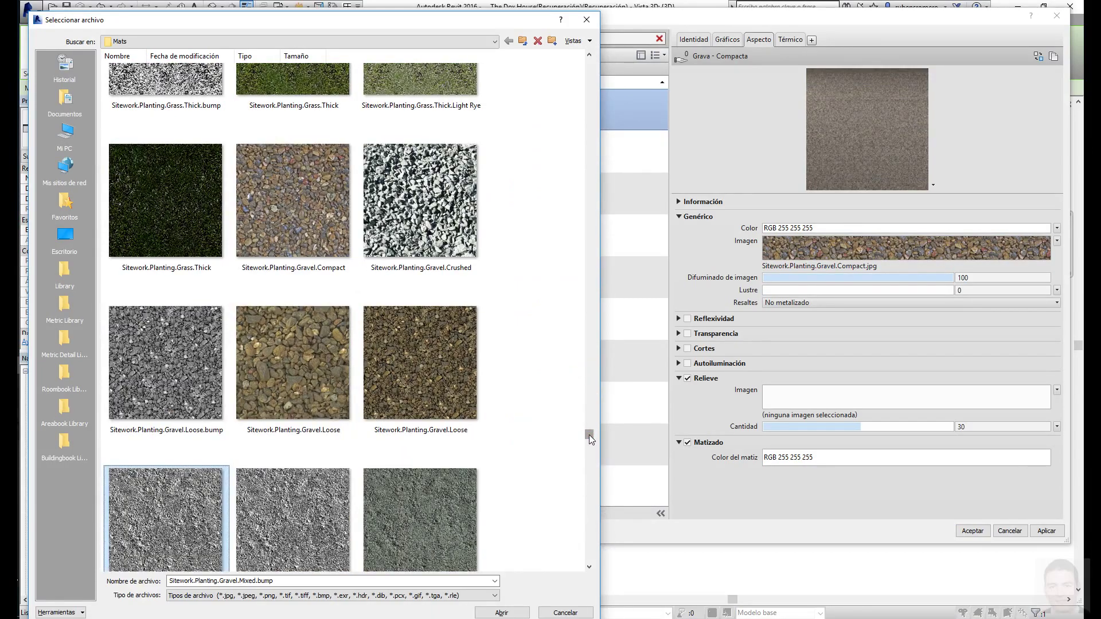
pyautogui.doubleClick(463, 216)
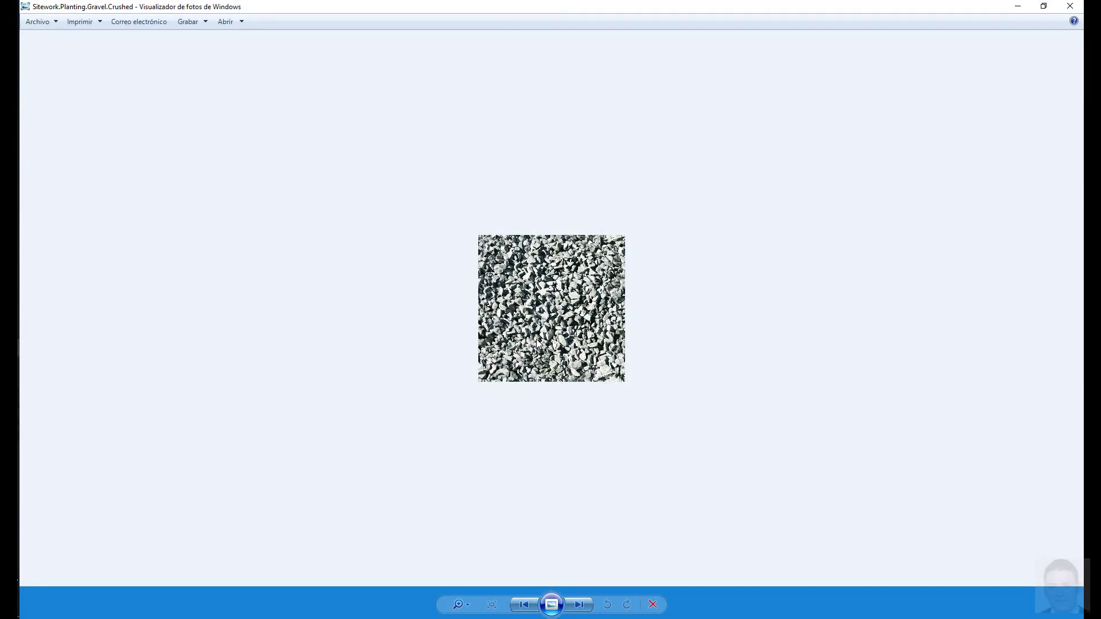
pyautogui.click(532, 604)
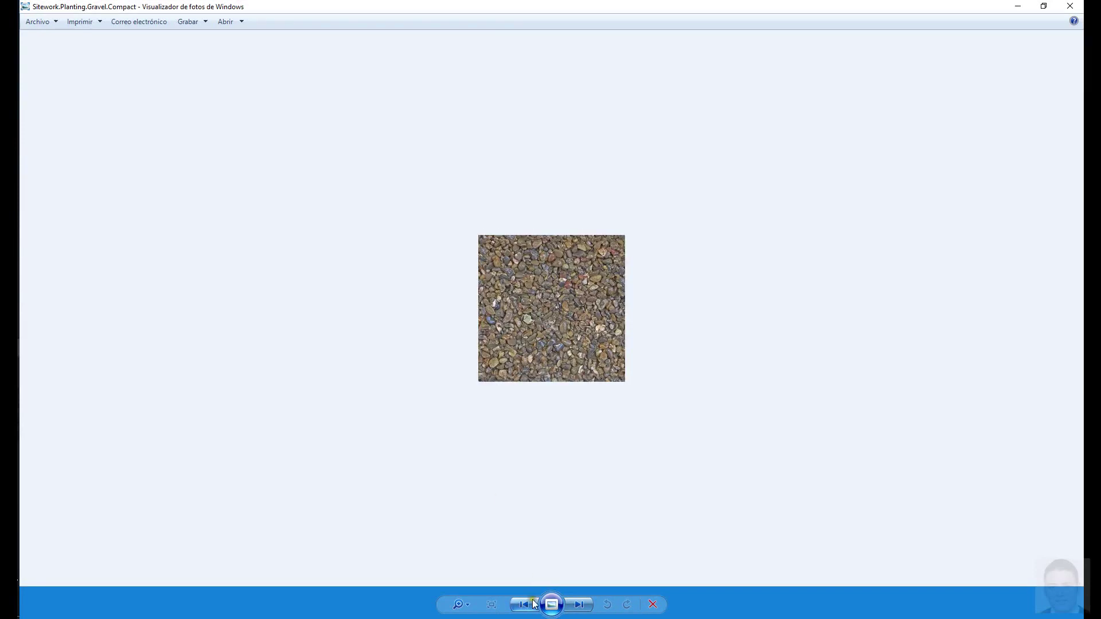
pyautogui.click(1075, 10)
pyautogui.click(337, 238)
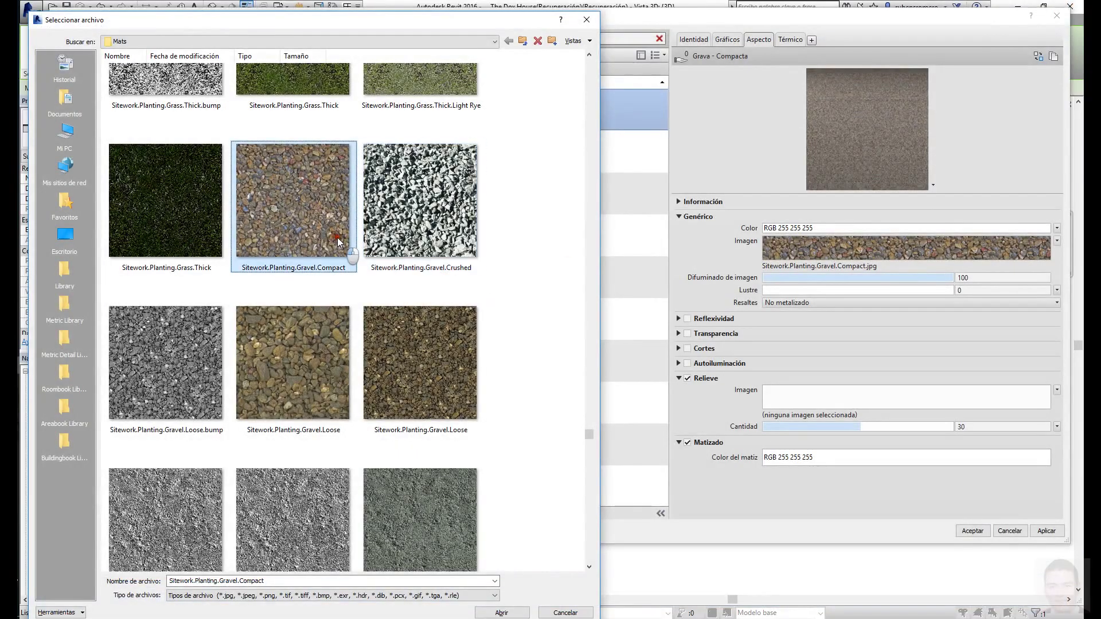
pyautogui.doubleClick(302, 216)
# - Invert the relief image, preview on Objeto, and set relief amount to -1.000
pyautogui.click(201, 335)
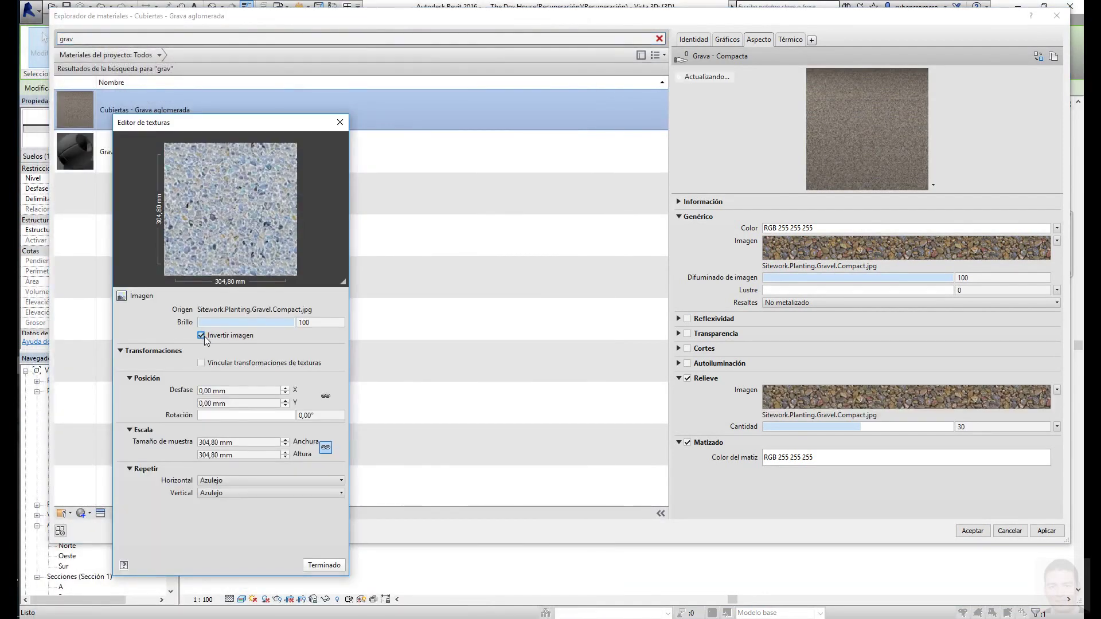
pyautogui.click(393, 348)
pyautogui.click(966, 250)
pyautogui.moveTo(877, 261)
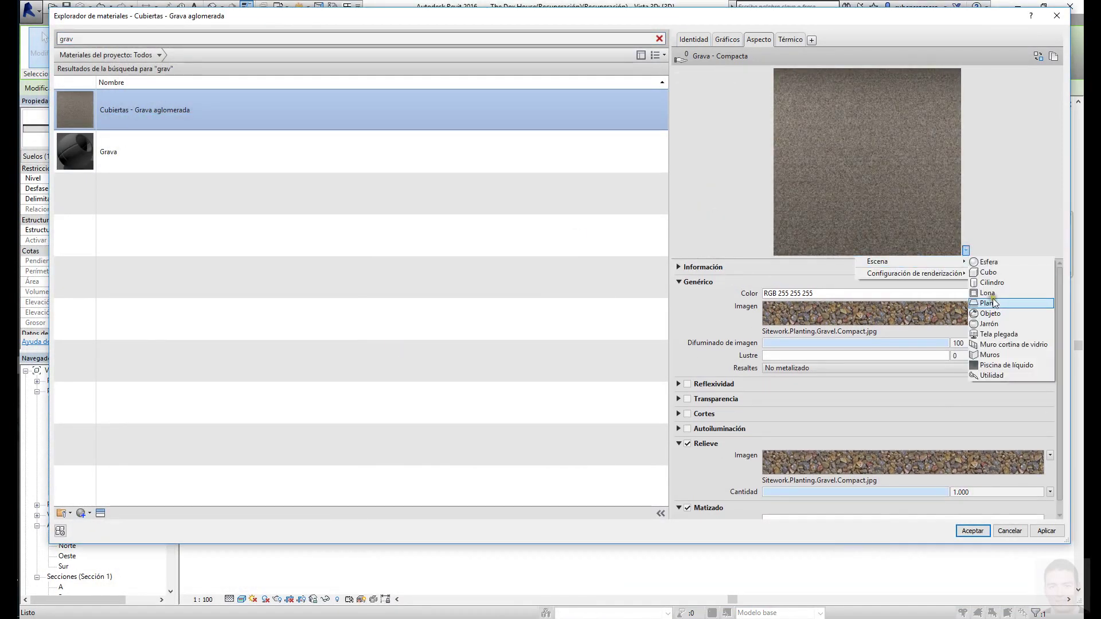
pyautogui.click(991, 314)
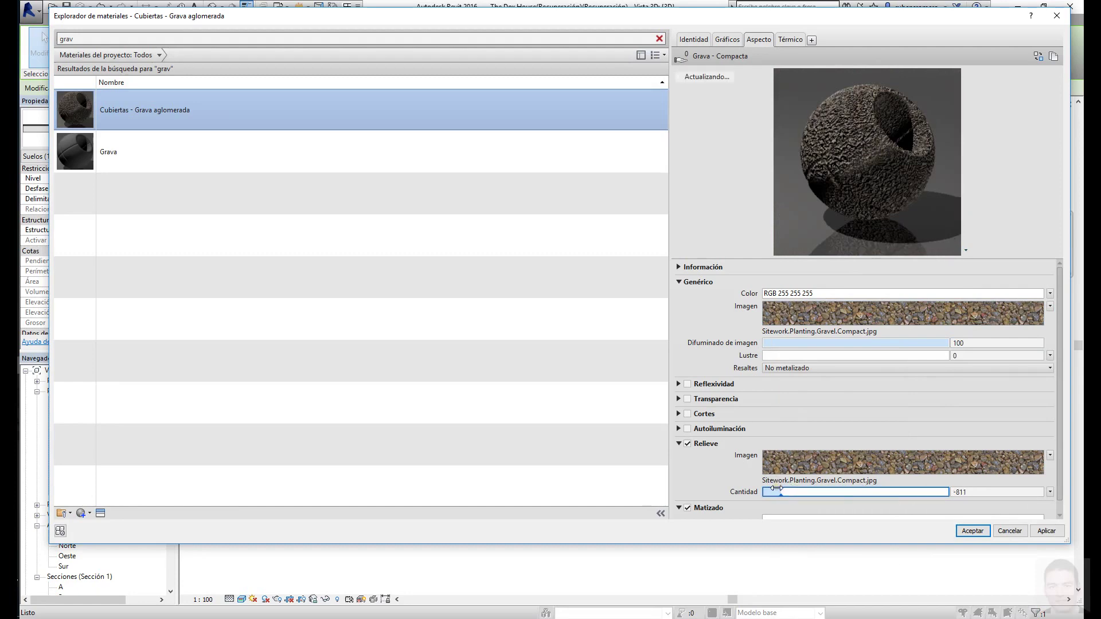
pyautogui.moveTo(776, 488); pyautogui.dragTo(758, 490)
pyautogui.scroll(-1, 835, 408)
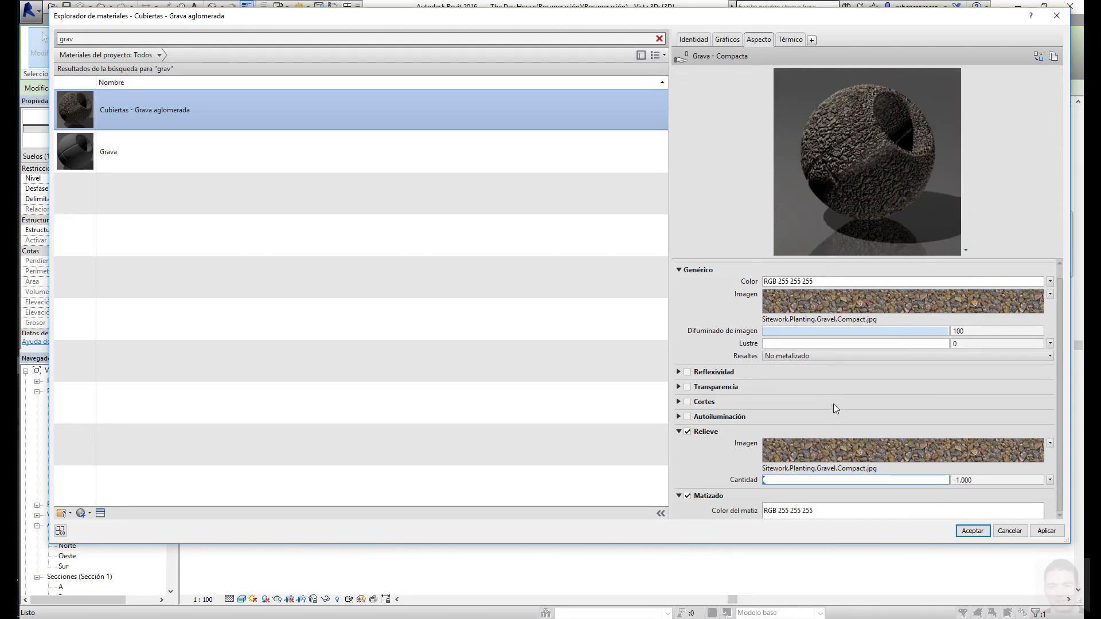
# - Accept the gravel material, delete the Substrato [2] layer, and thicken the concrete core to 2000 mm total
pyautogui.click(1047, 532)
pyautogui.click(973, 531)
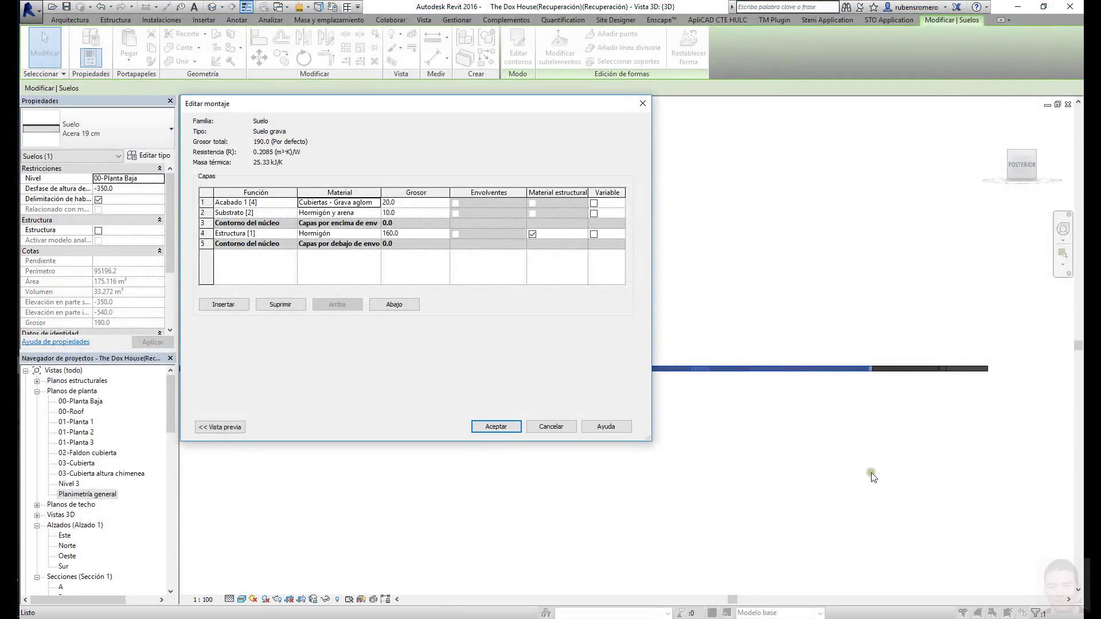
pyautogui.click(202, 213)
pyautogui.click(280, 304)
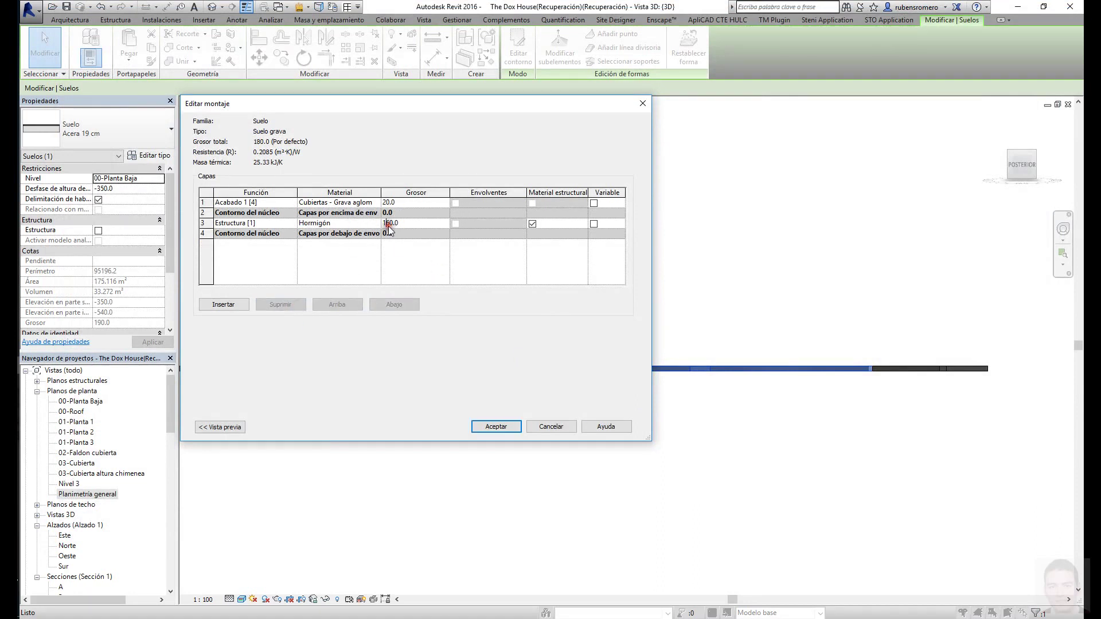
pyautogui.click(387, 222)
pyautogui.click(490, 427)
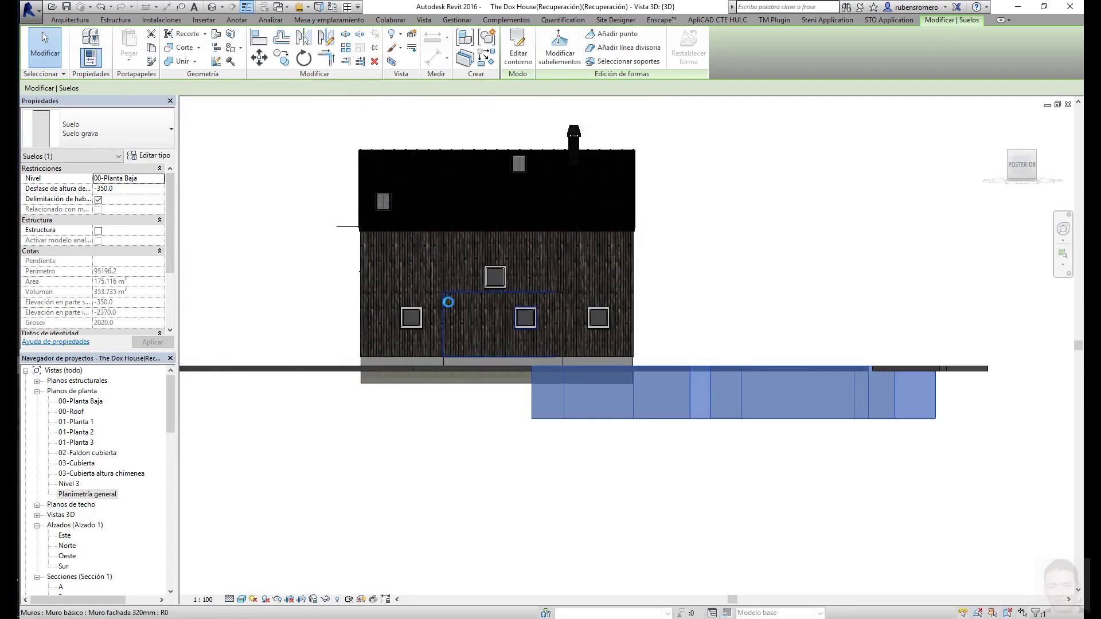
pyautogui.click(410, 218)
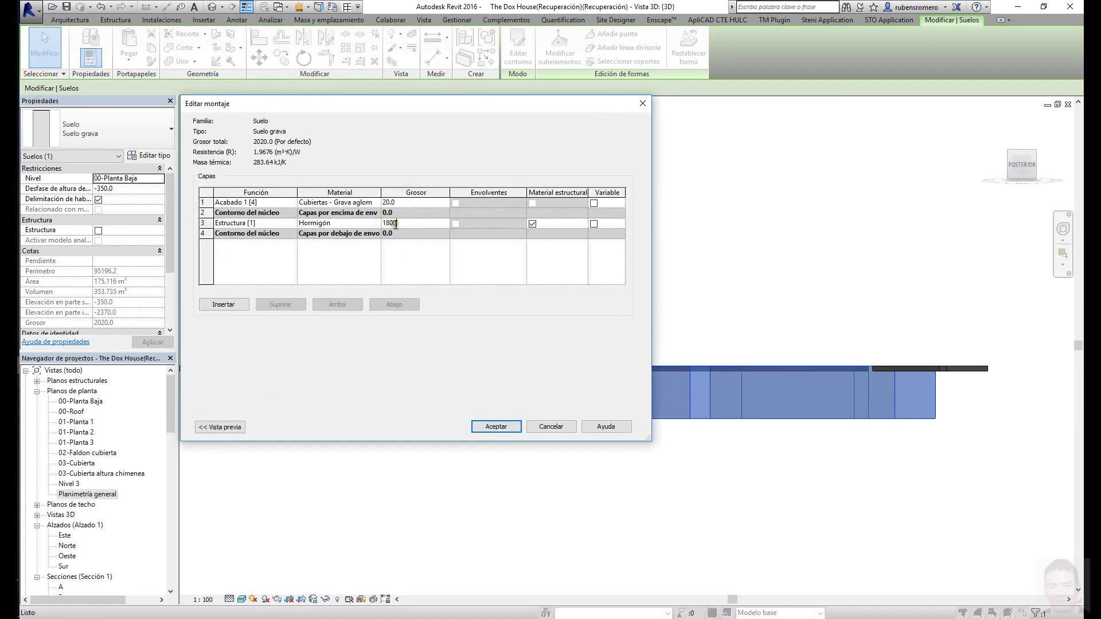
pyautogui.click(496, 426)
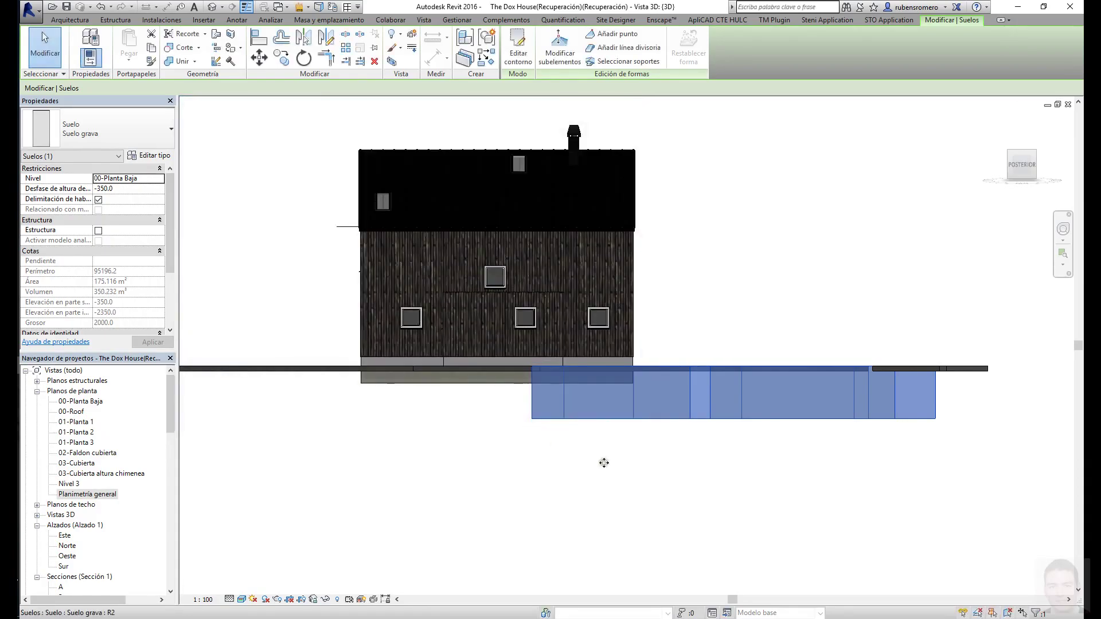
pyautogui.click(602, 462)
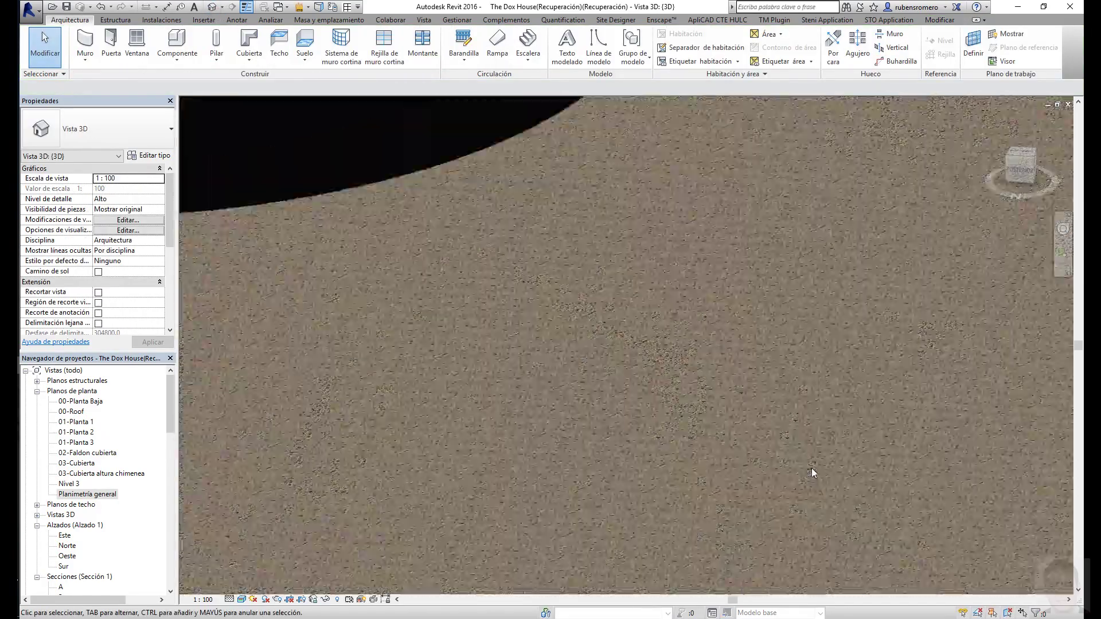
# - Enter boundary sketch editing for the large Acera 19 cm floor
pyautogui.scroll(-5, 811, 468)
pyautogui.scroll(-3, 811, 467)
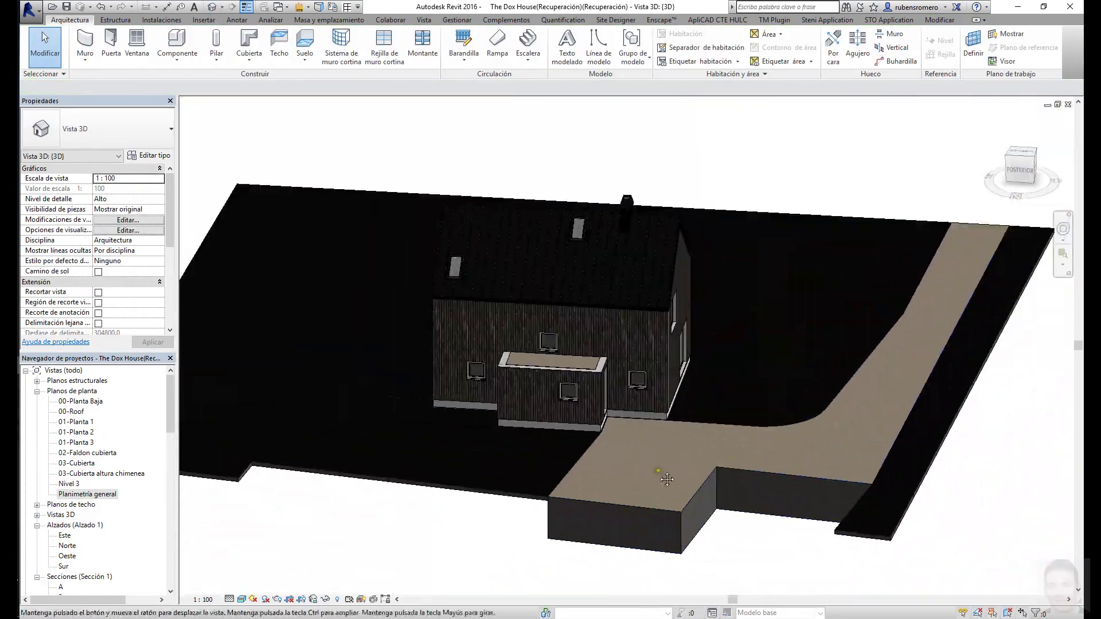
pyautogui.click(875, 226)
pyautogui.moveTo(700, 217); pyautogui.dragTo(884, 224, button='middle')
pyautogui.doubleClick(884, 223)
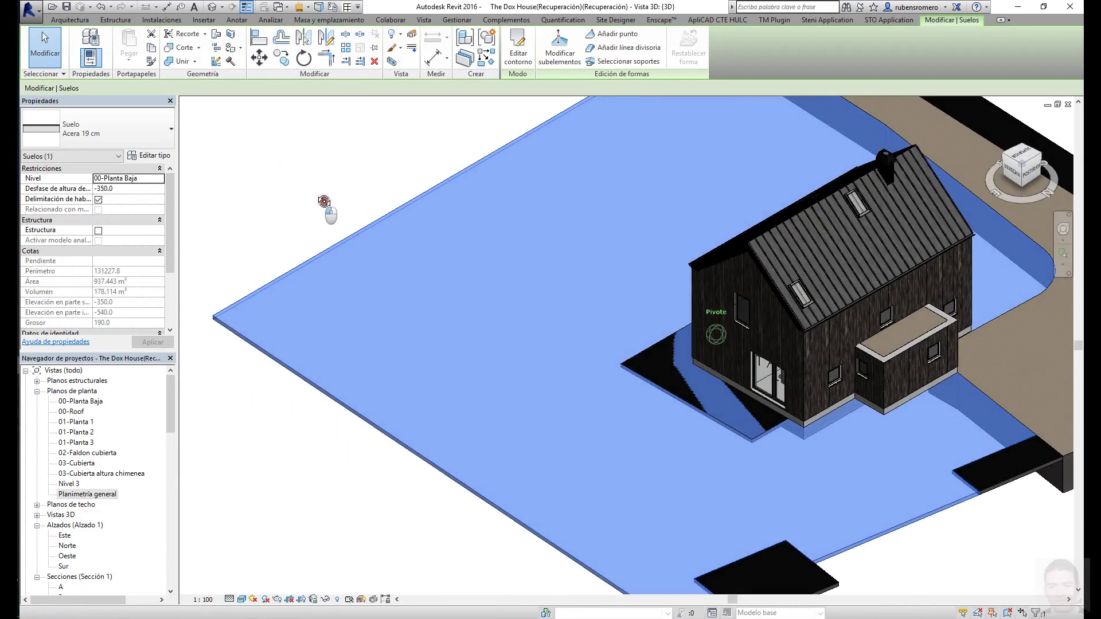
pyautogui.scroll(5, 525, 226)
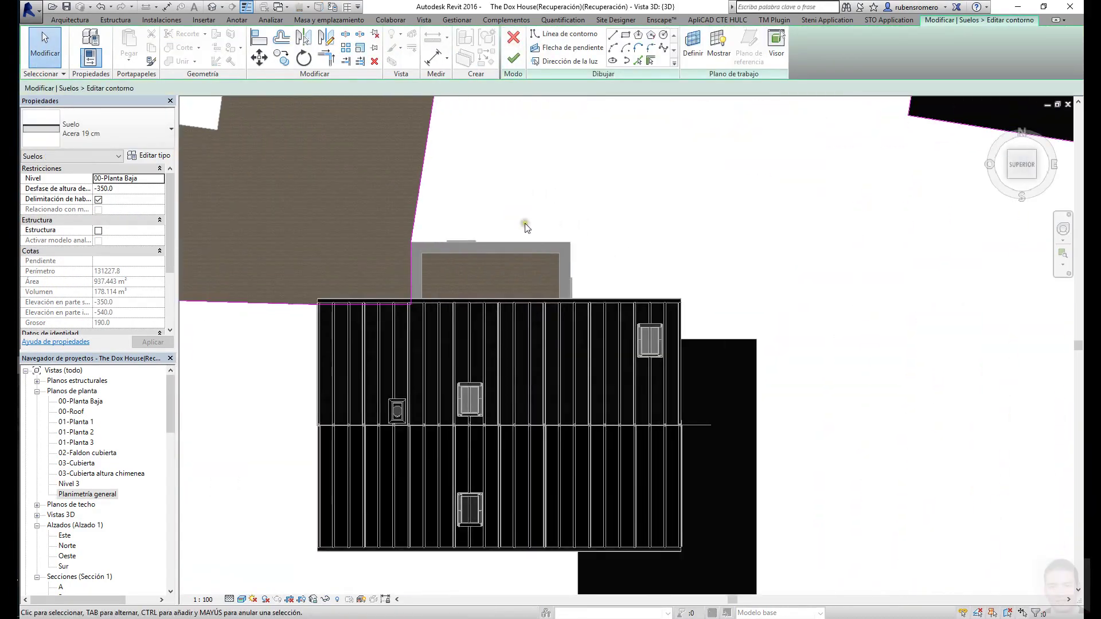
pyautogui.scroll(-4, 524, 225)
pyautogui.scroll(1, 525, 226)
pyautogui.scroll(1, 527, 228)
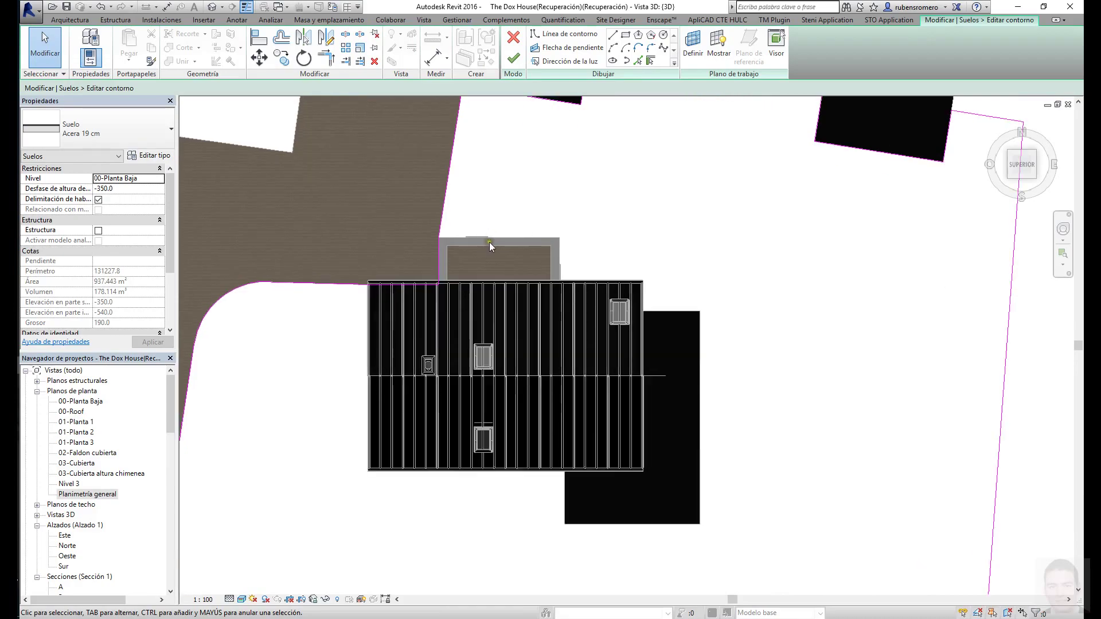
# - Add a boundary line by picking the rectangle's existing edge
pyautogui.click(638, 60)
pyautogui.scroll(3, 533, 241)
pyautogui.click(583, 275)
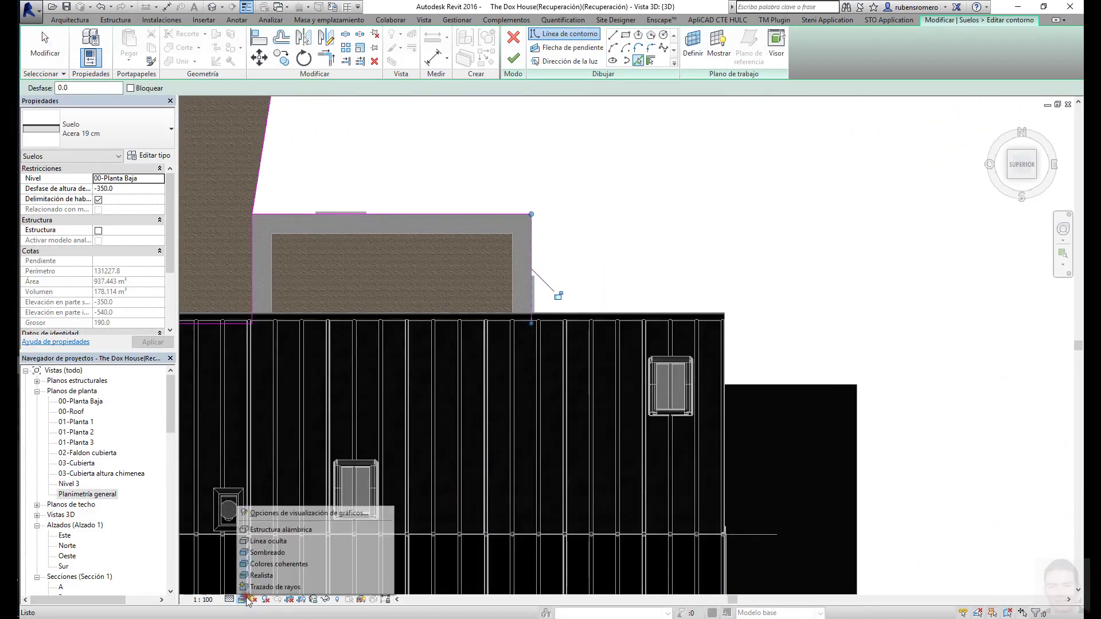
pyautogui.scroll(4, 716, 320)
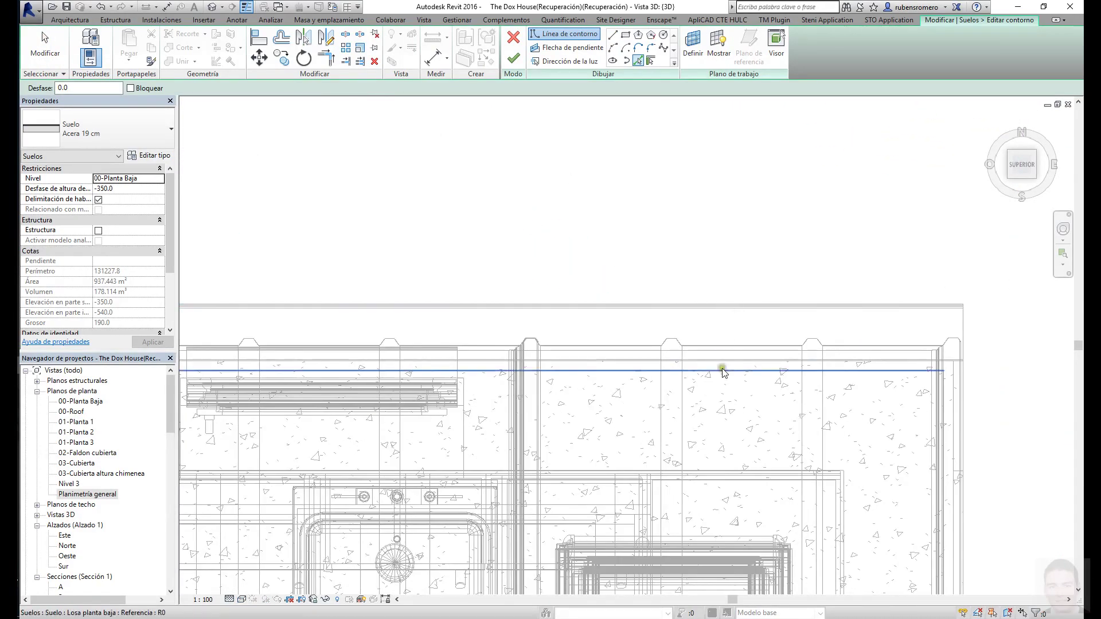
pyautogui.scroll(-1, 723, 373)
pyautogui.scroll(-1, 711, 319)
pyautogui.scroll(-1, 803, 275)
pyautogui.scroll(-1, 804, 400)
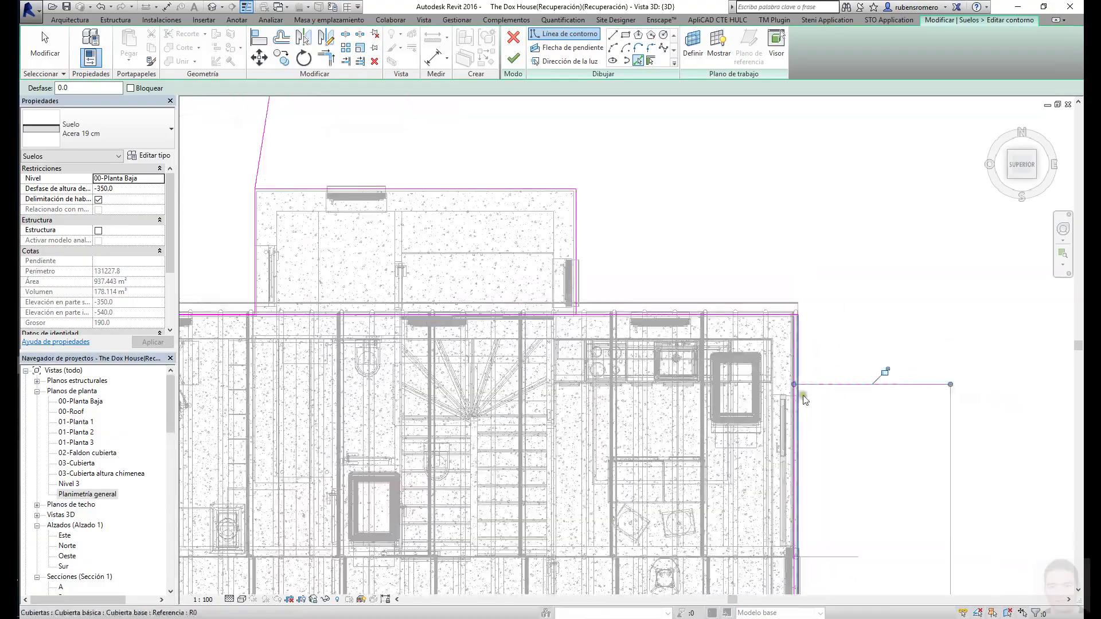
pyautogui.scroll(-2, 804, 400)
pyautogui.scroll(2, 708, 438)
pyautogui.scroll(2, 872, 484)
pyautogui.scroll(1, 878, 395)
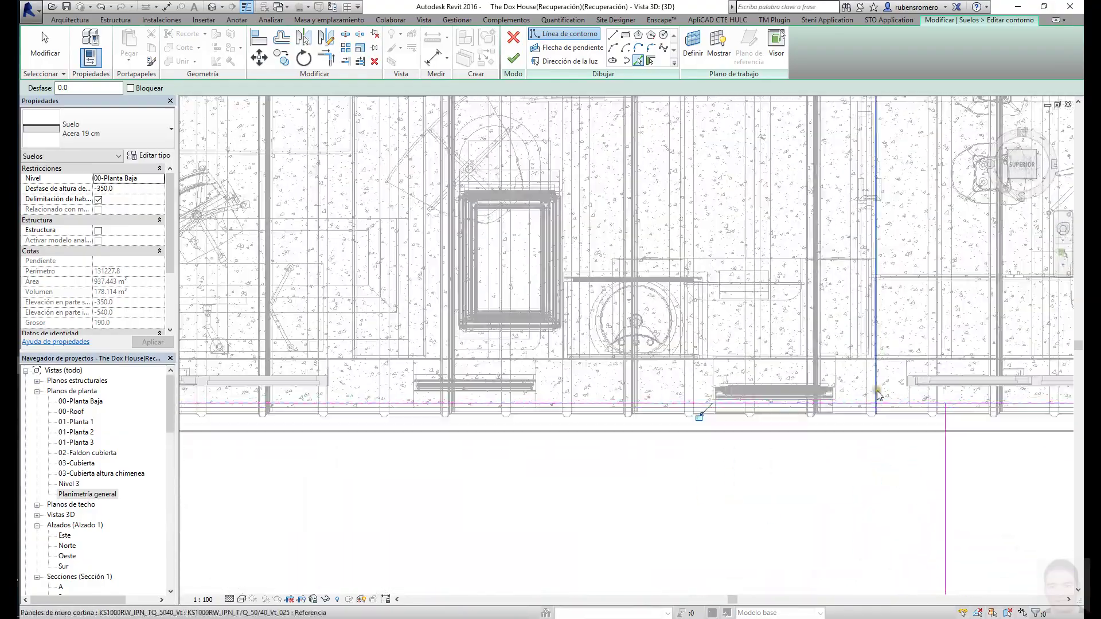
pyautogui.scroll(-1, 442, 414)
pyautogui.scroll(3, 442, 414)
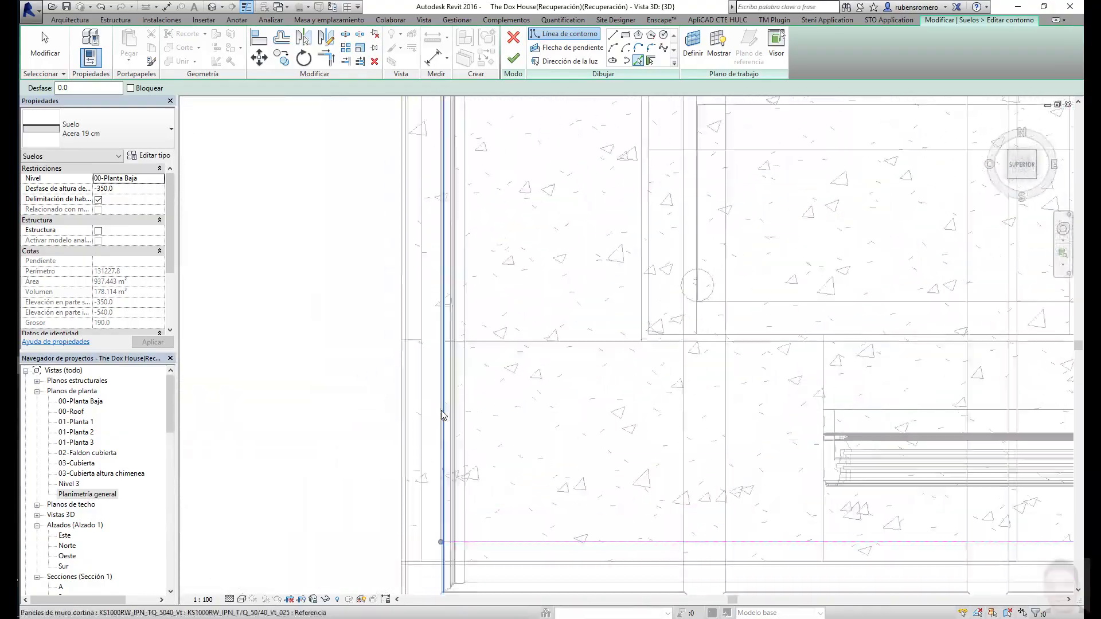
pyautogui.moveTo(442, 414); pyautogui.dragTo(414, 328, button='middle')
pyautogui.scroll(-3, 434, 360)
pyautogui.scroll(1, 437, 422)
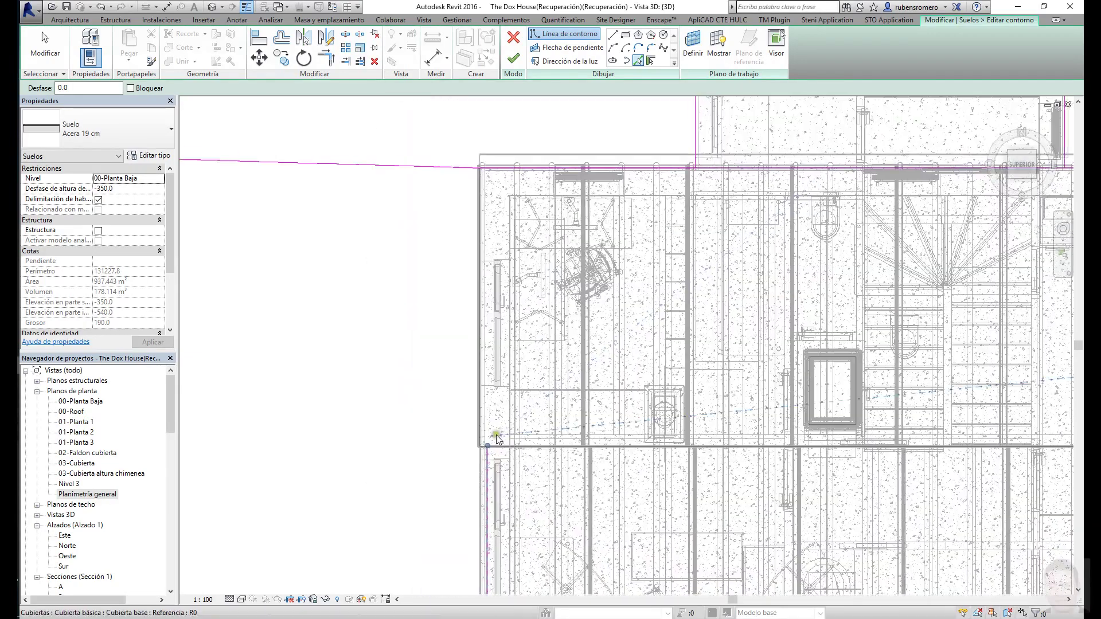
pyautogui.scroll(2, 437, 423)
pyautogui.press('Escape')
pyautogui.press('Escape')
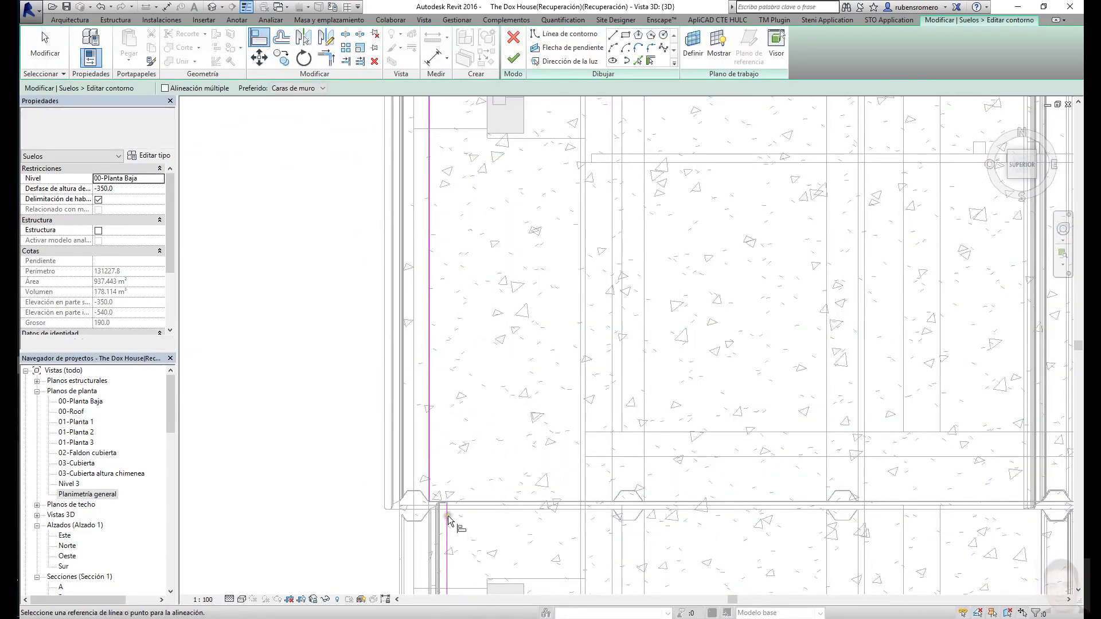
# - Trim the long horizontal boundary line to 3210 long
pyautogui.click(448, 516)
pyautogui.scroll(-3, 428, 501)
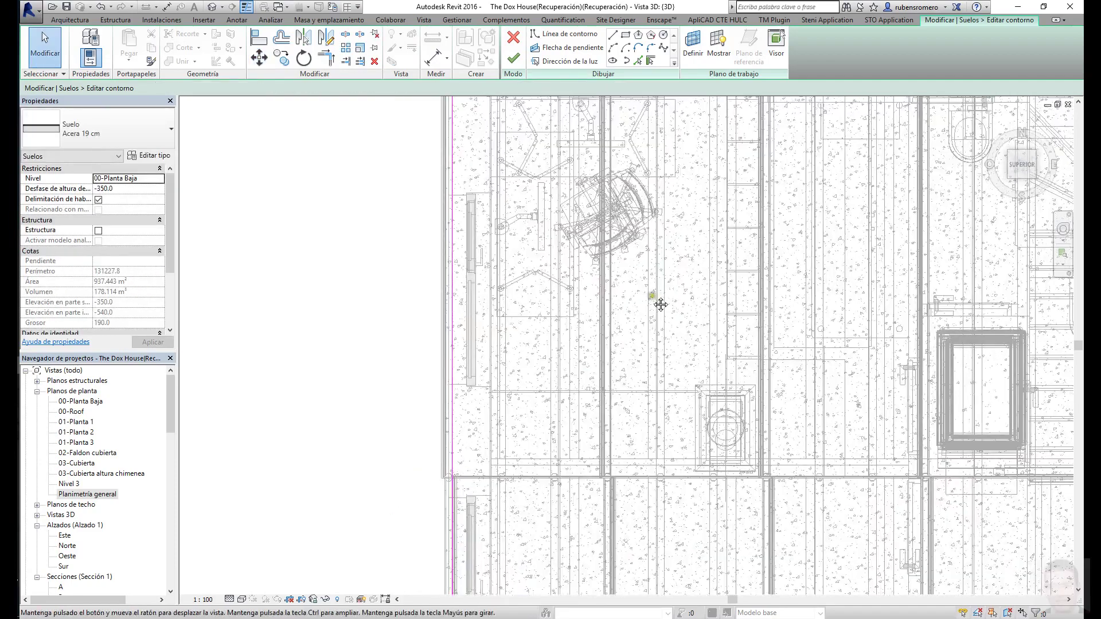
pyautogui.scroll(-2, 658, 300)
pyautogui.click(466, 380)
pyautogui.click(196, 380)
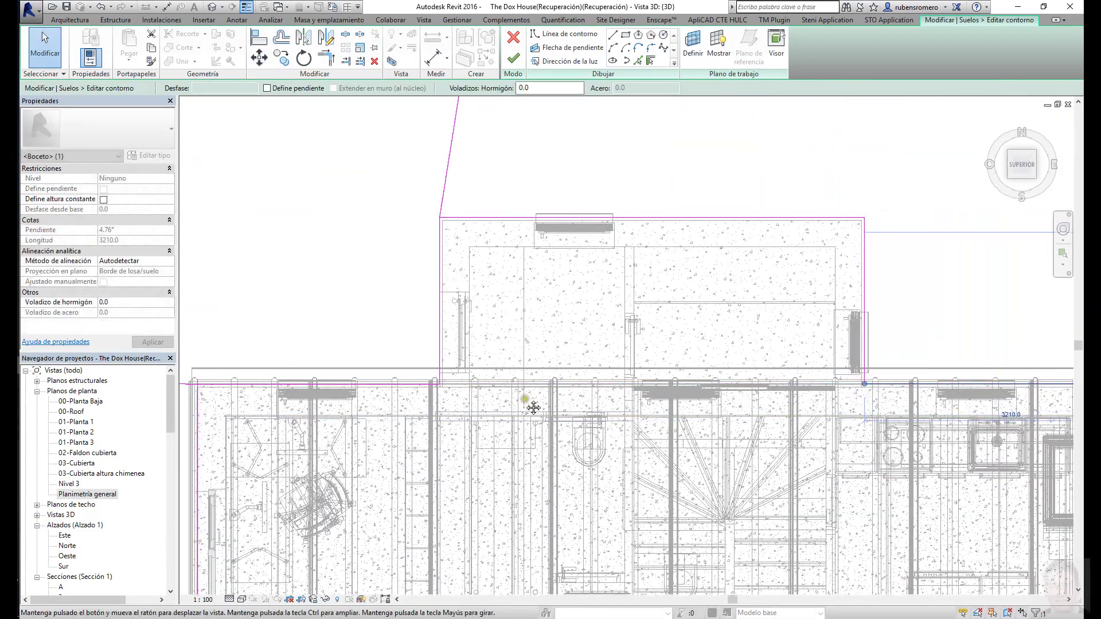
pyautogui.scroll(2, 528, 398)
pyautogui.scroll(1, 566, 335)
pyautogui.scroll(-3, 567, 335)
pyautogui.scroll(4, 447, 362)
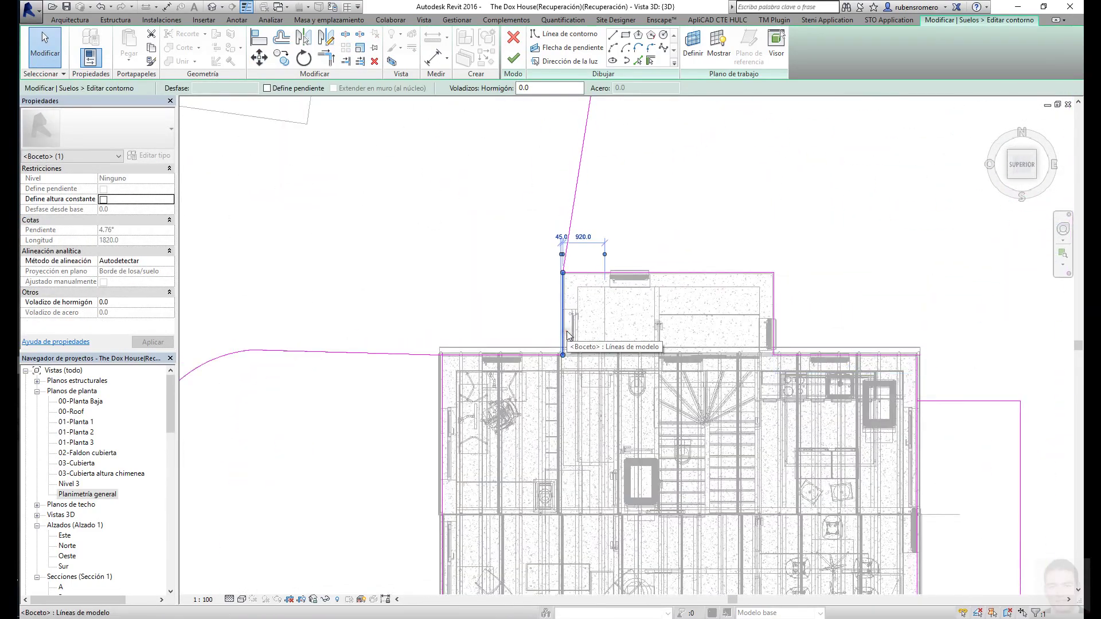
pyautogui.press('Escape')
# - Snap a boundary line end to the corner and locate faulty lines via the warning's Mostrar
pyautogui.scroll(1, 448, 361)
pyautogui.scroll(2, 447, 355)
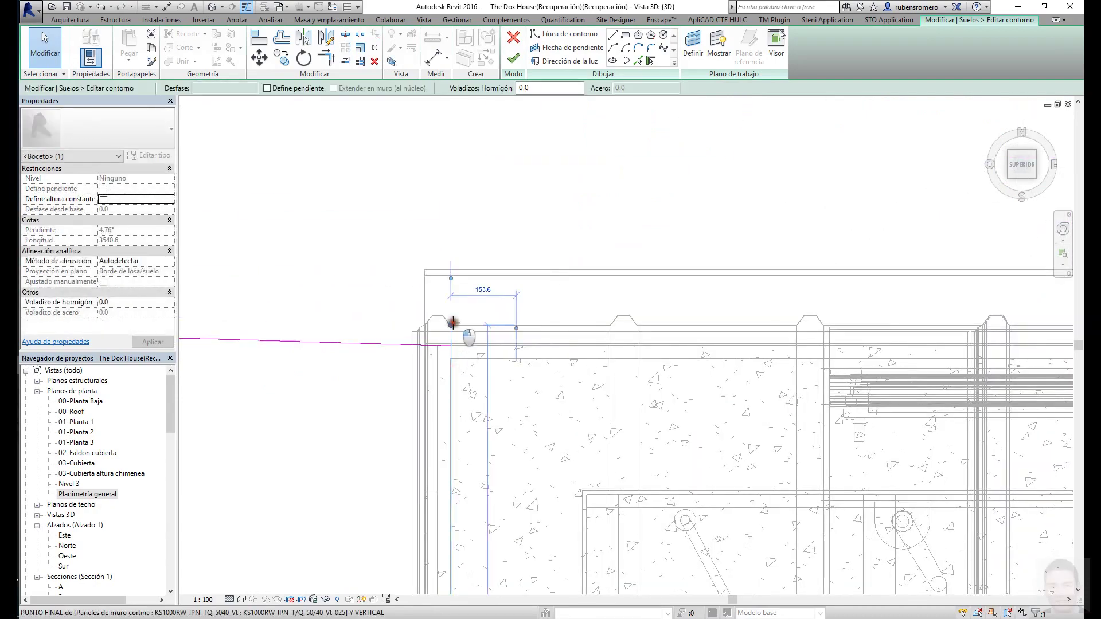
pyautogui.click(513, 58)
pyautogui.click(941, 572)
pyautogui.click(710, 300)
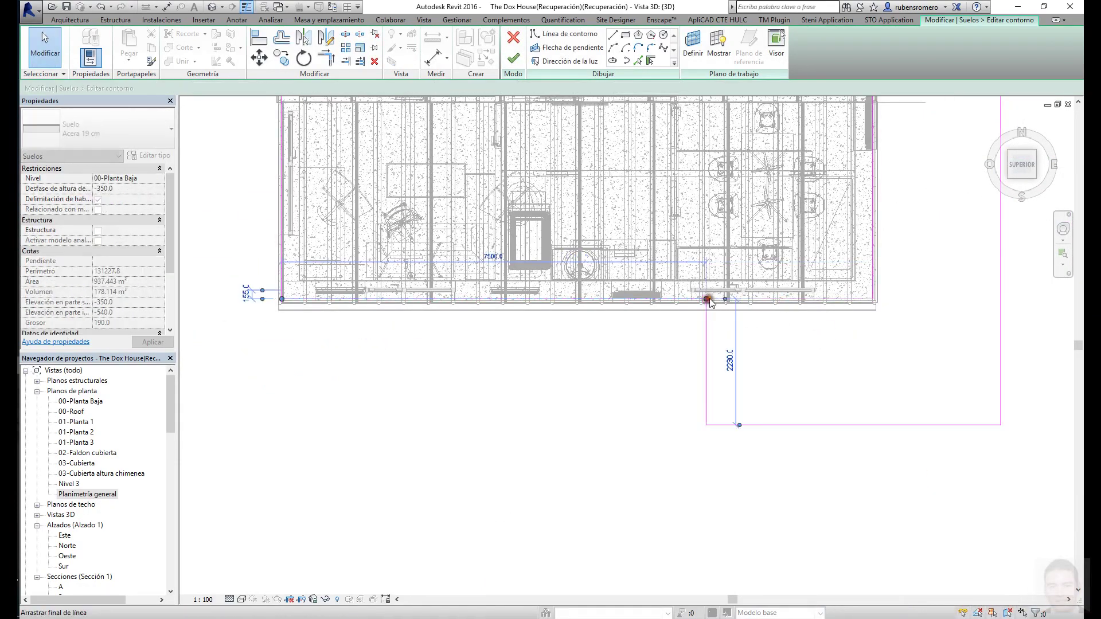
pyautogui.scroll(2, 849, 470)
pyautogui.click(941, 573)
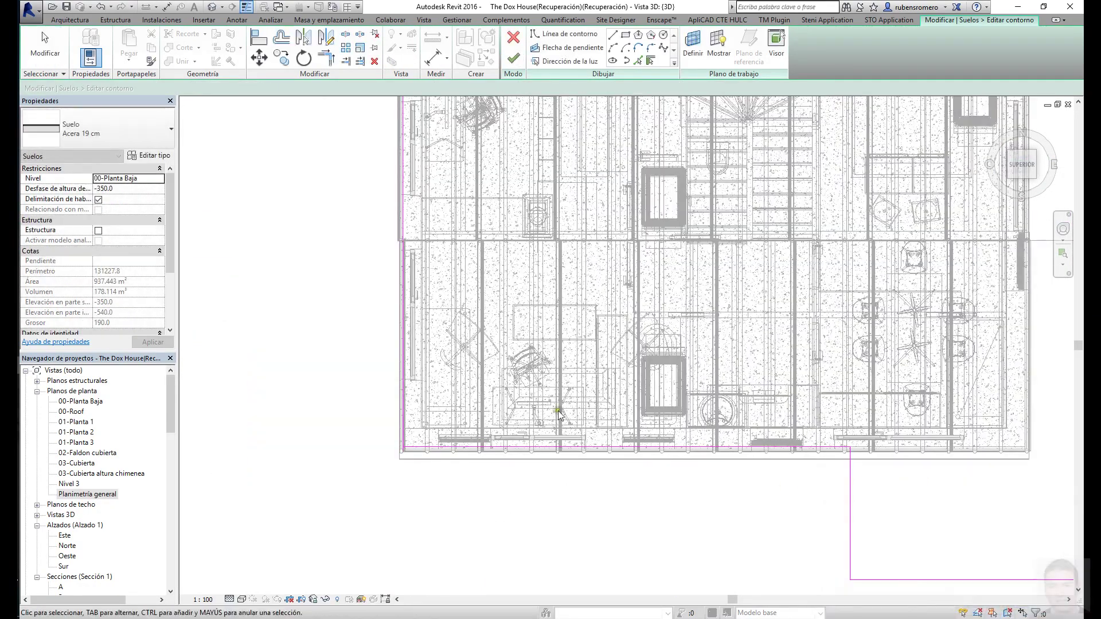
pyautogui.click(942, 575)
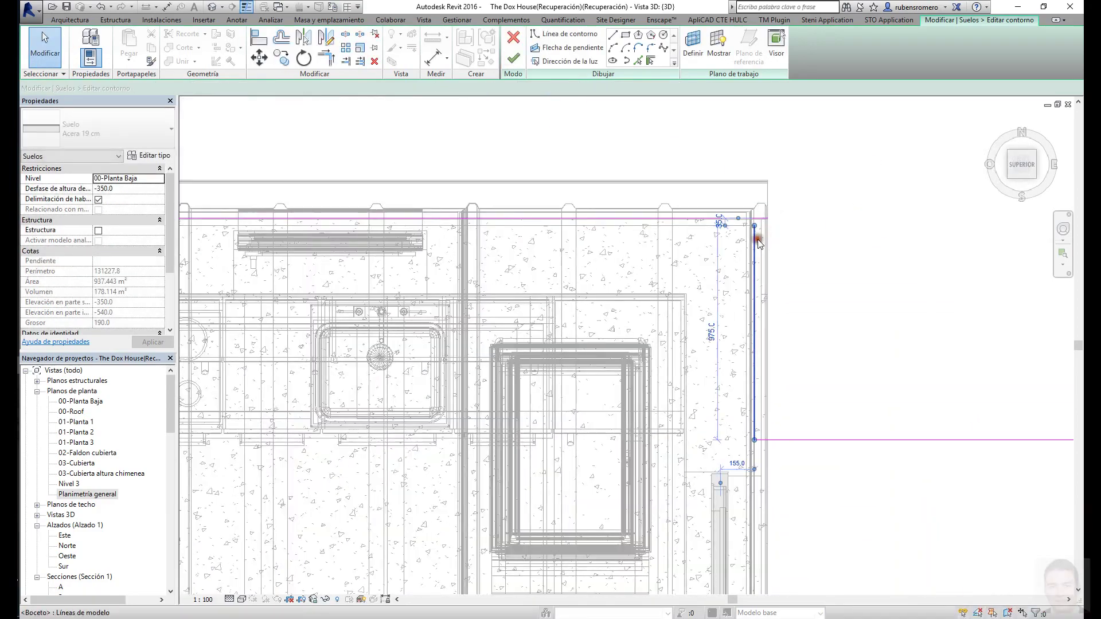
pyautogui.click(942, 574)
# - Join the lines at the remaining open corner and finish the floor sketch
pyautogui.click(1020, 604)
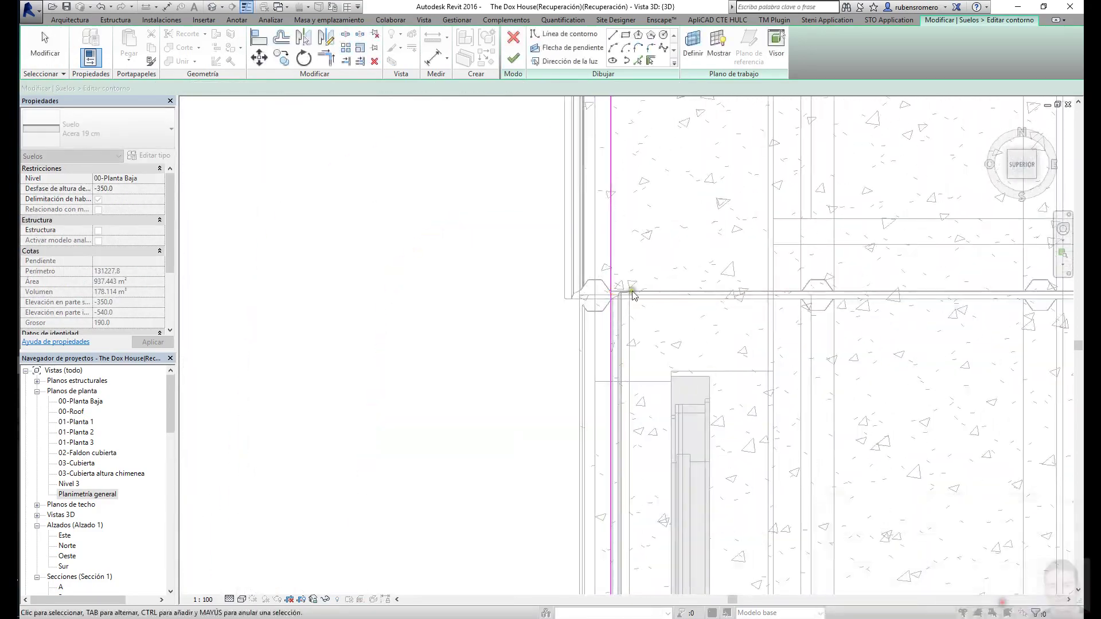
pyautogui.click(611, 288)
pyautogui.press('Escape')
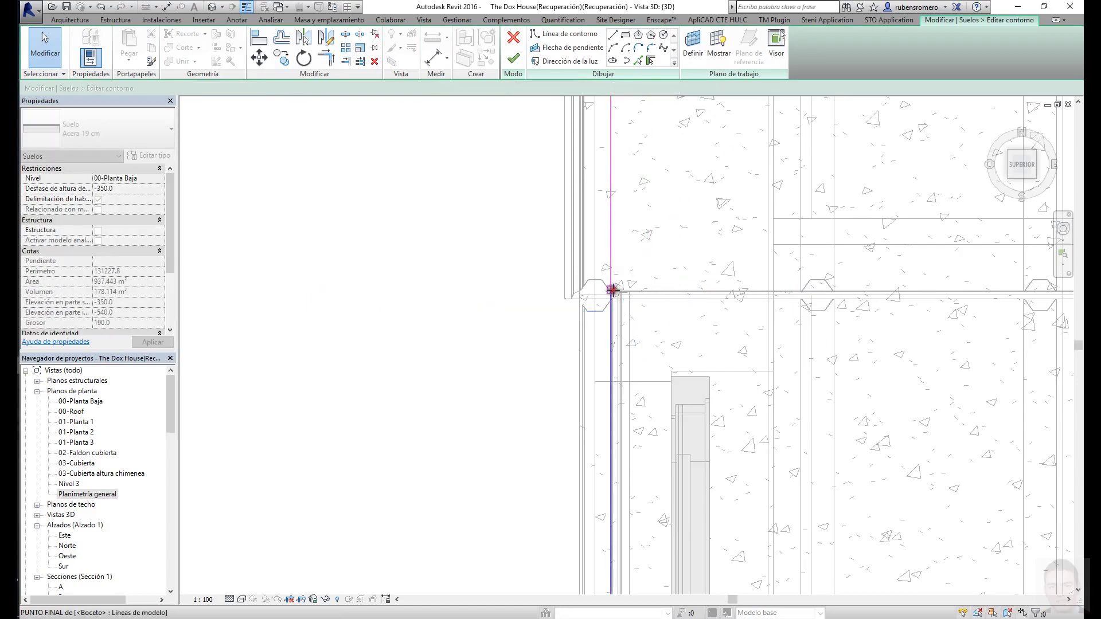
pyautogui.scroll(-2, 612, 287)
pyautogui.moveTo(612, 287)
pyautogui.mouseDown(button='middle')
pyautogui.moveTo(636, 422)
pyautogui.moveTo(650, 407)
pyautogui.mouseUp(button='middle')
pyautogui.click(637, 422)
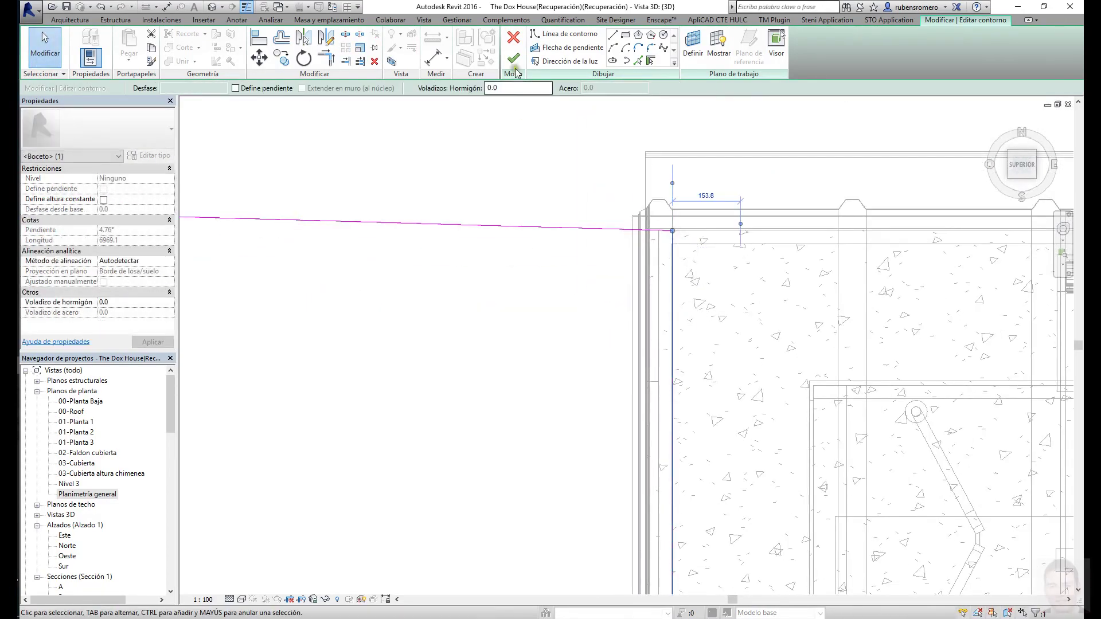
pyautogui.press('Return')
pyautogui.scroll(-3, 601, 365)
pyautogui.scroll(-4, 601, 365)
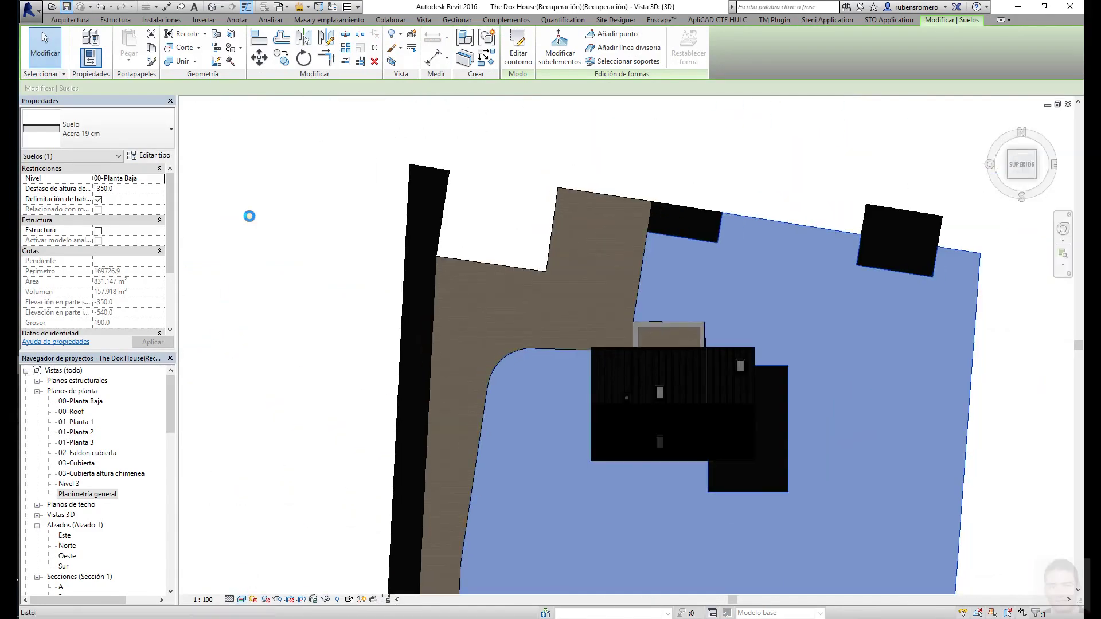
# - Select the large site floor and duplicate its type as Cesped
pyautogui.click(248, 215)
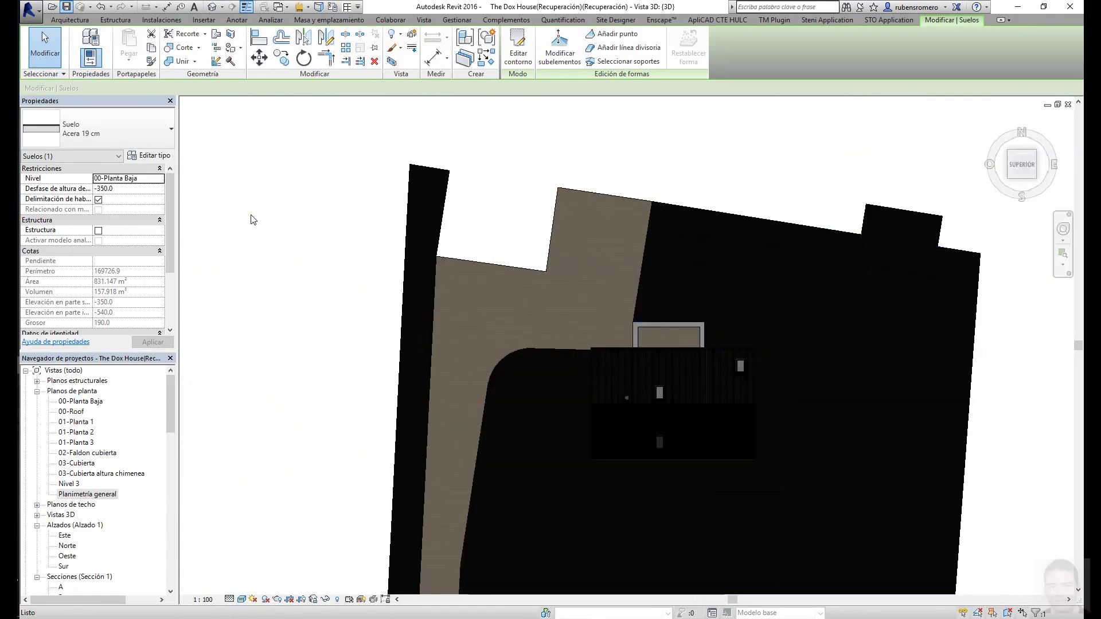
pyautogui.click(149, 155)
pyautogui.press('Escape')
pyautogui.click(574, 516)
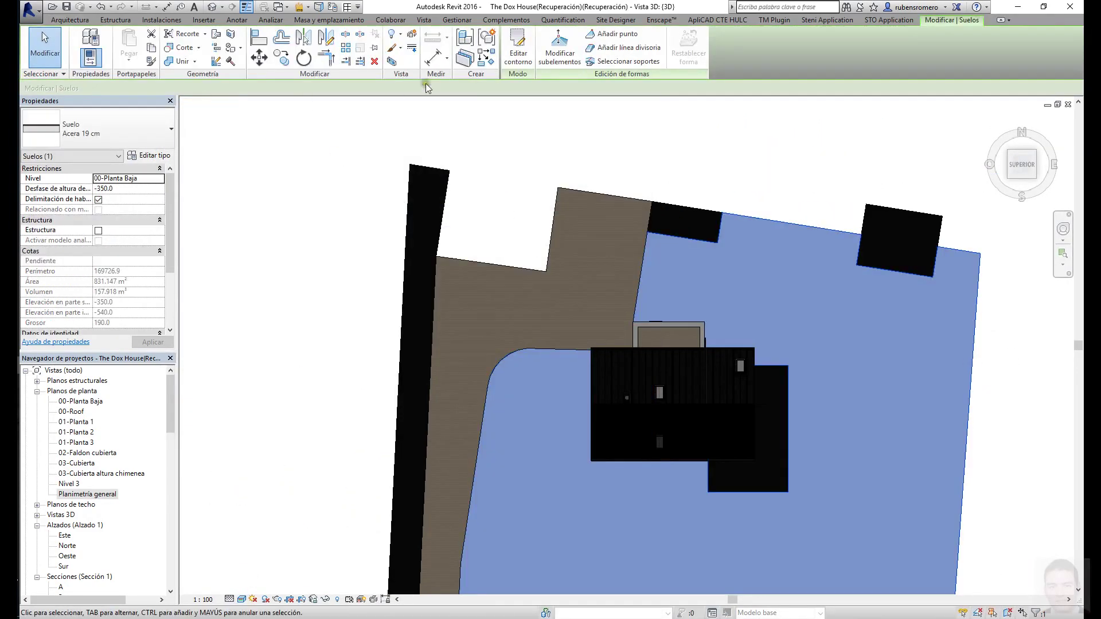
pyautogui.click(149, 156)
pyautogui.click(612, 147)
pyautogui.write('C')
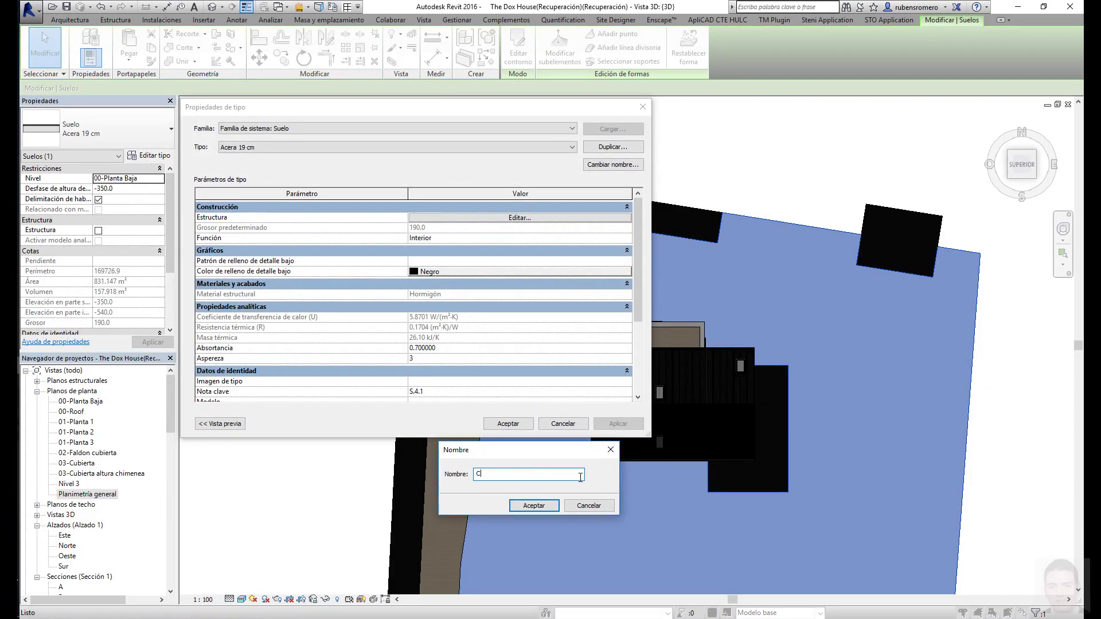
pyautogui.press('Return')
# - Set the Cesped top finish layer material to Hierba
pyautogui.click(520, 218)
pyautogui.click(396, 305)
pyautogui.click(414, 305)
pyautogui.write('c')
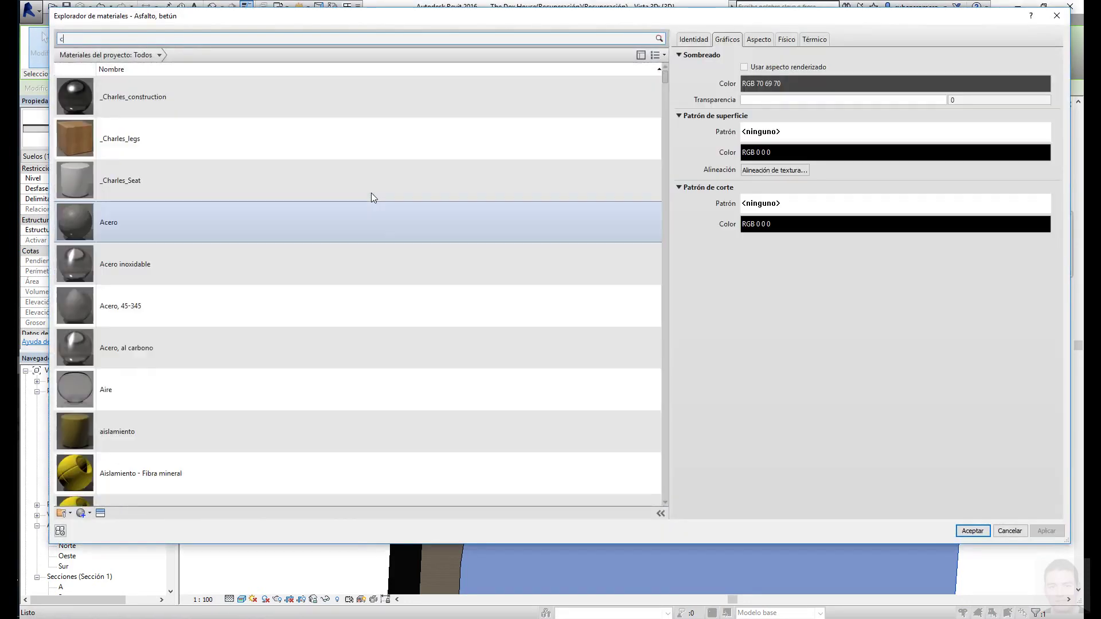
pyautogui.write('ier')
pyautogui.click(449, 126)
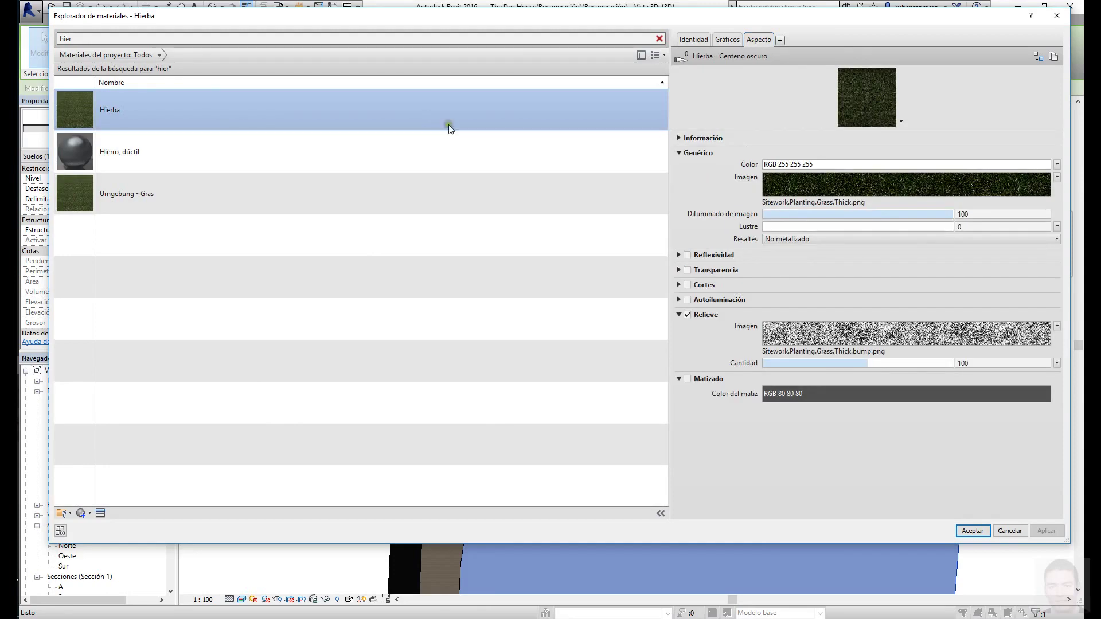
pyautogui.doubleClick(446, 106)
pyautogui.click(386, 203)
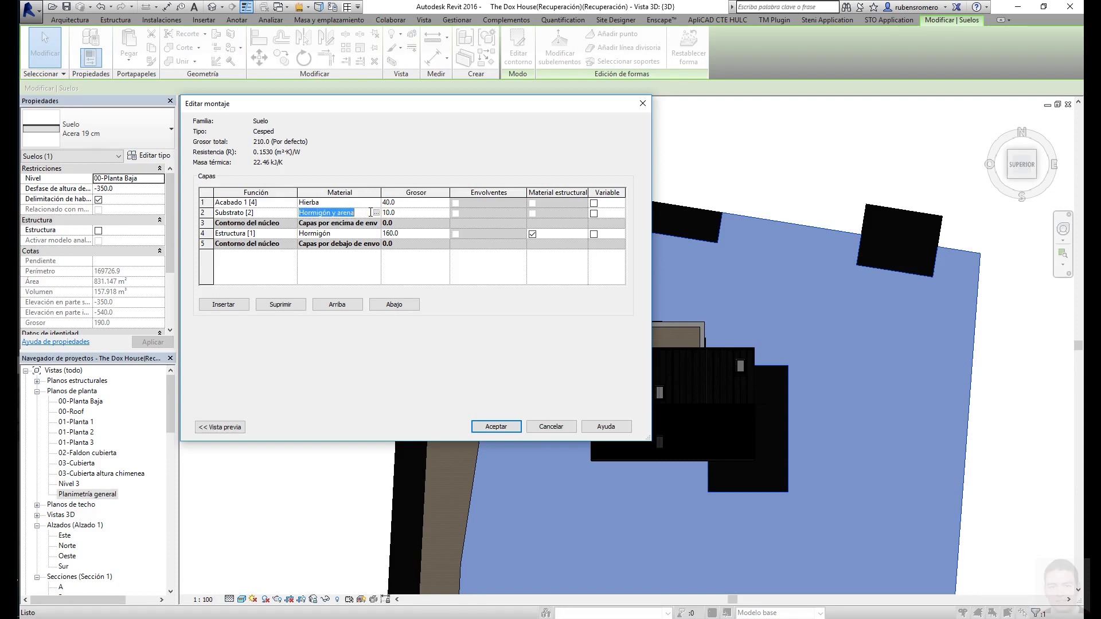
# - Delete the Substrato layer and confirm the Cesped type settings
pyautogui.click(280, 305)
pyautogui.click(400, 224)
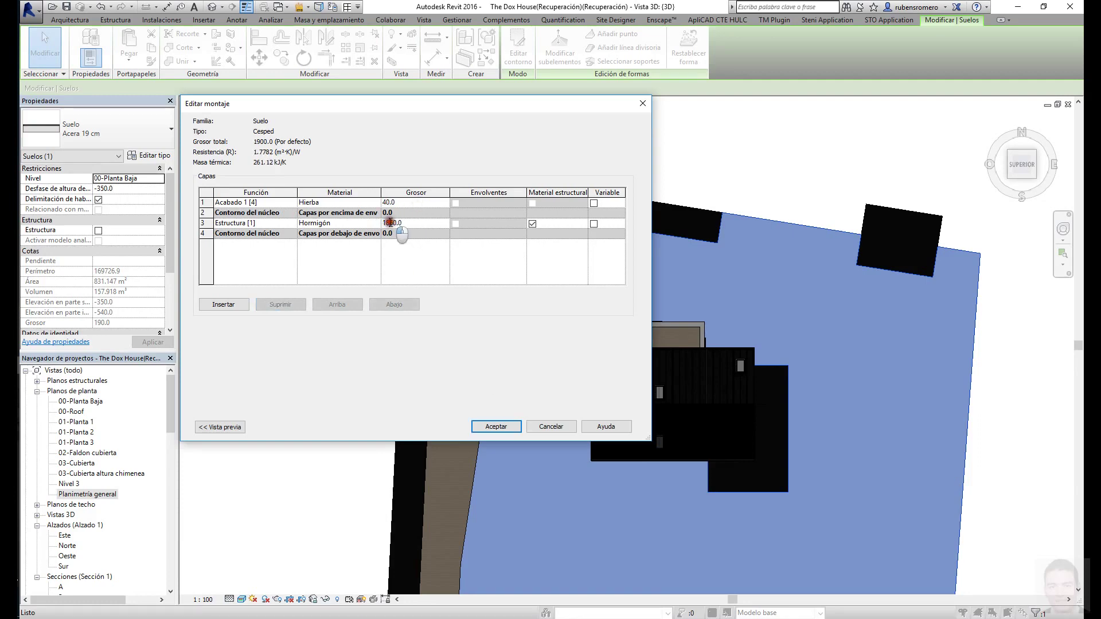
pyautogui.click(570, 433)
pyautogui.click(508, 424)
pyautogui.click(344, 381)
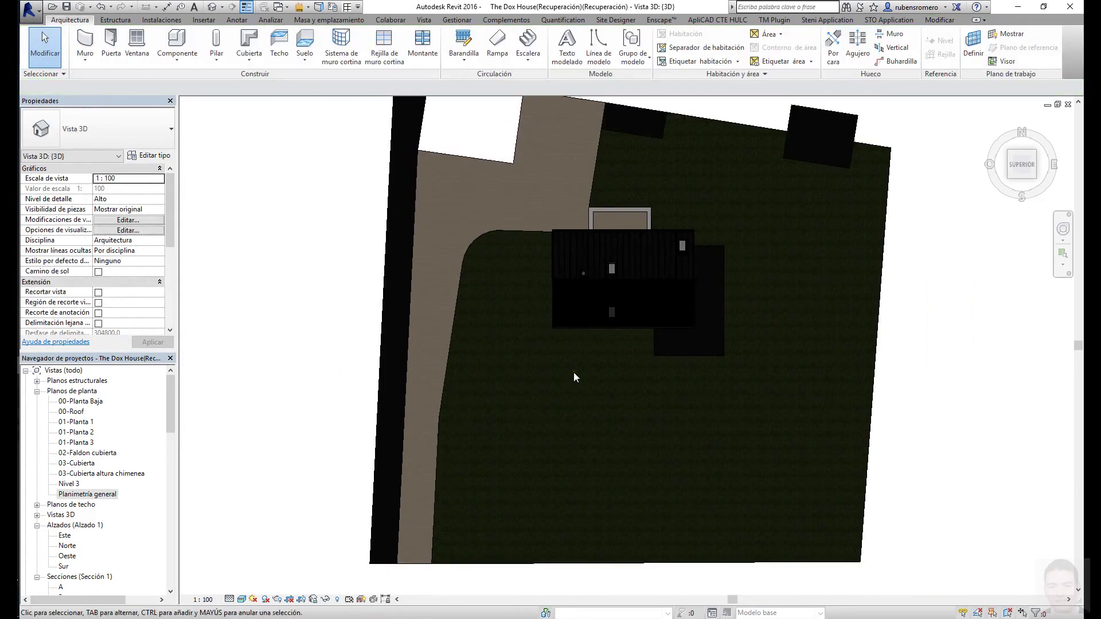
# - Open the layer structure of another floor slab near the house
pyautogui.click(725, 401)
pyautogui.scroll(3, 732, 400)
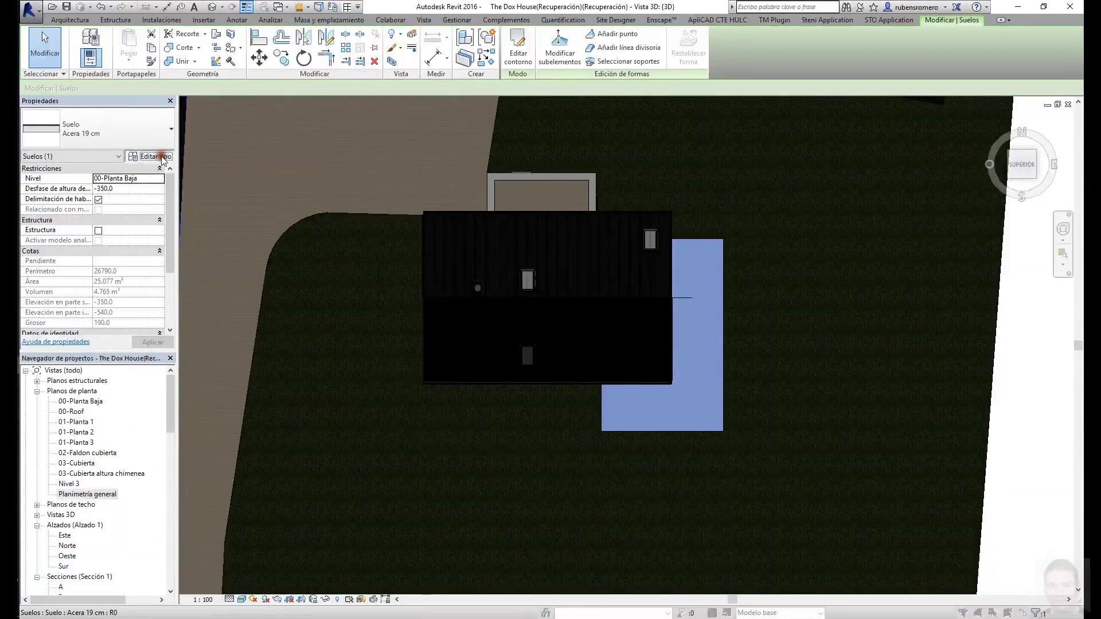
pyautogui.click(163, 157)
pyautogui.click(501, 225)
# - Duplicate the garden slab's floor type as the new grava jardin type
pyautogui.click(495, 426)
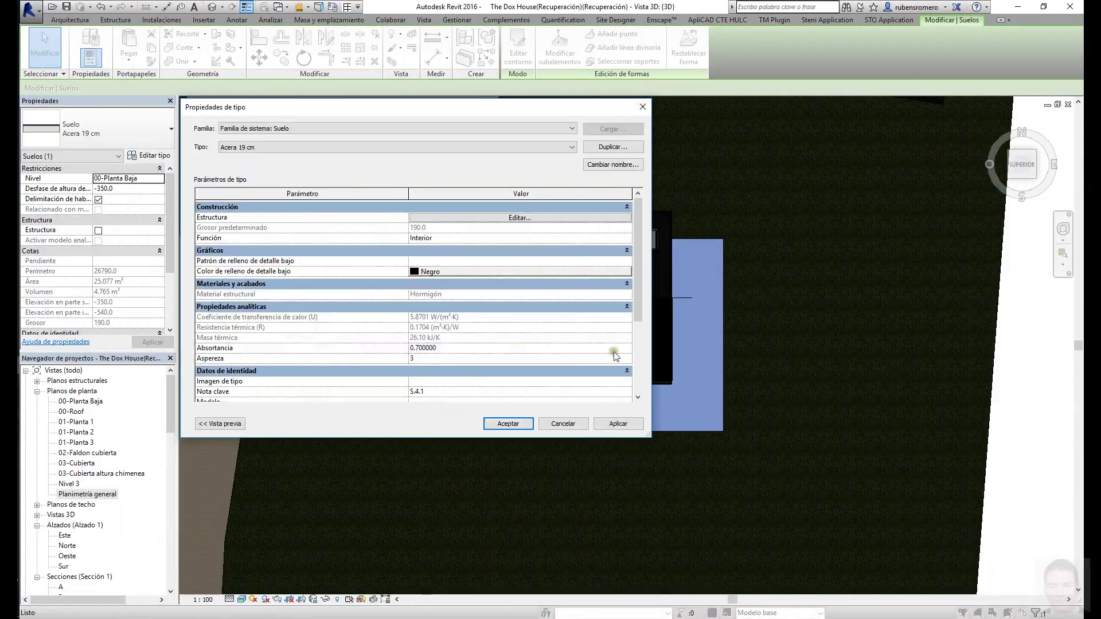
pyautogui.click(642, 344)
pyautogui.click(149, 156)
pyautogui.click(617, 164)
pyautogui.write('gr')
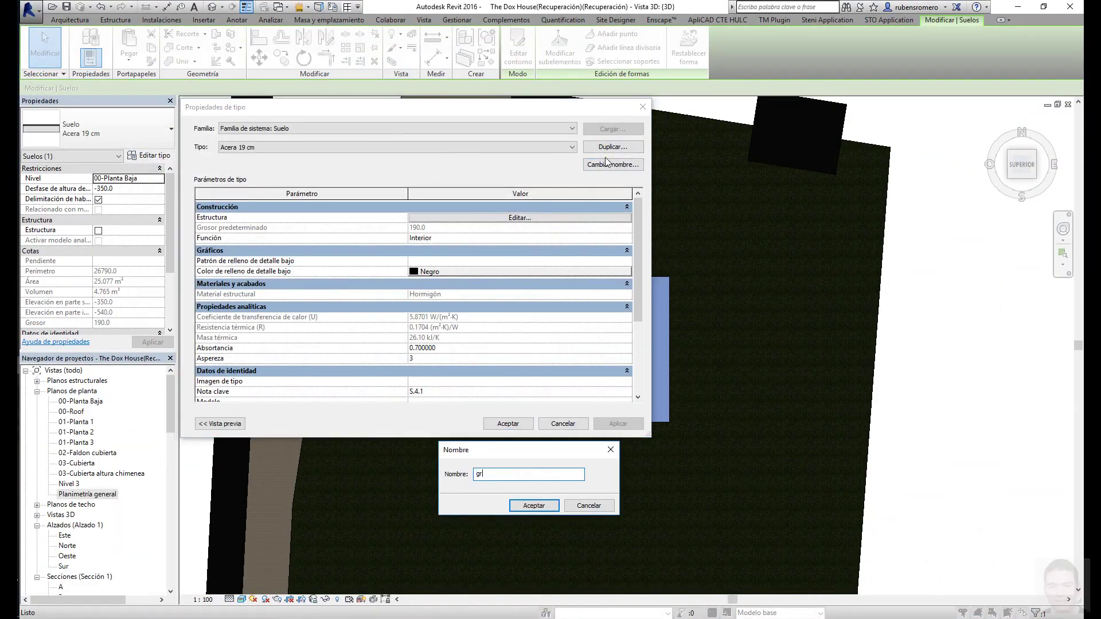
pyautogui.press('Return')
pyautogui.click(519, 217)
# - Duplicate the Cubiertas - Grava aglomerada material for the finish layer
pyautogui.click(344, 229)
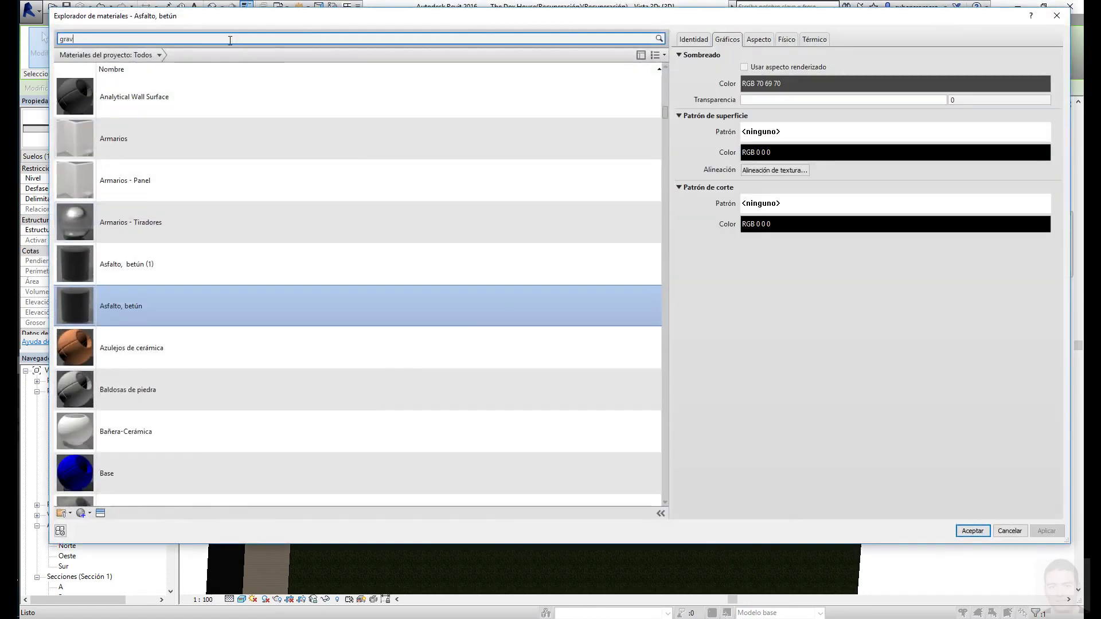
pyautogui.write('grav')
pyautogui.click(237, 109)
pyautogui.click(455, 156)
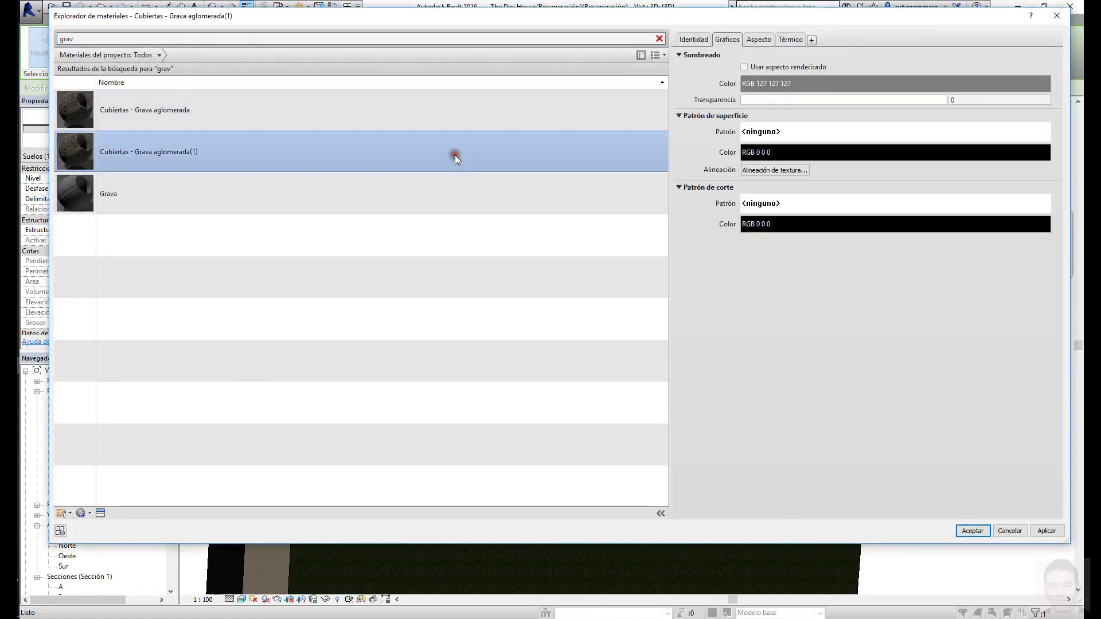
pyautogui.click(761, 43)
# - Replace the material's texture image with the crushed gravel image
pyautogui.click(843, 192)
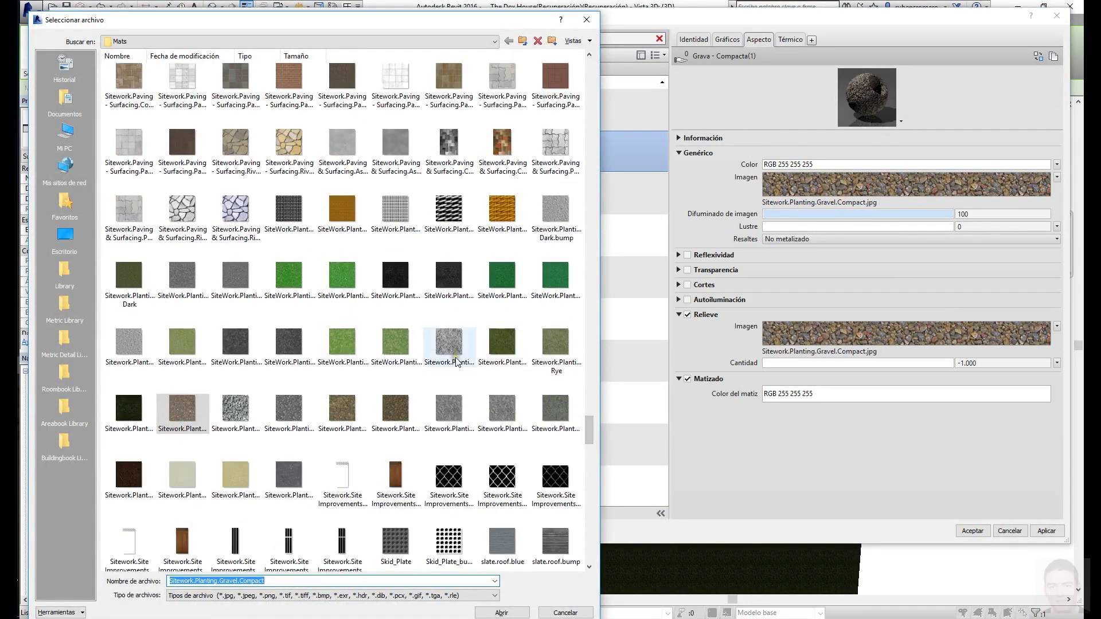
pyautogui.scroll(15, 455, 361)
pyautogui.keyDown('ctrl'); pyautogui.scroll(2, 516, 281); pyautogui.keyUp('ctrl')
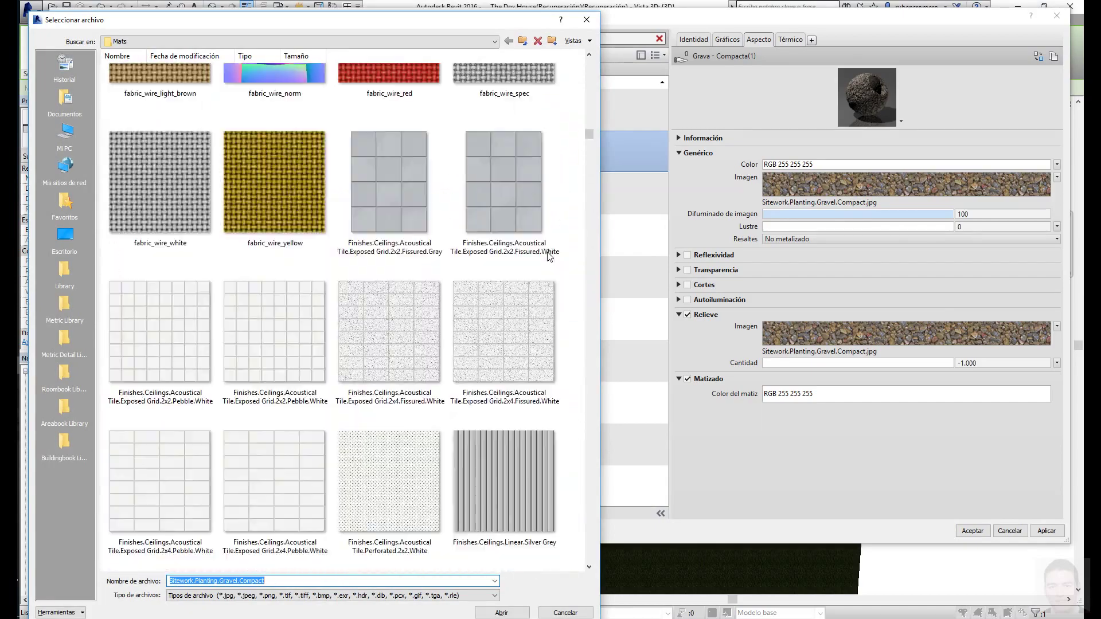
pyautogui.moveTo(589, 134)
pyautogui.mouseDown()
pyautogui.moveTo(589, 450)
pyautogui.moveTo(589, 392)
pyautogui.moveTo(600, 436)
pyautogui.mouseUp()
pyautogui.scroll(-5, 544, 358)
pyautogui.scroll(5, 544, 358)
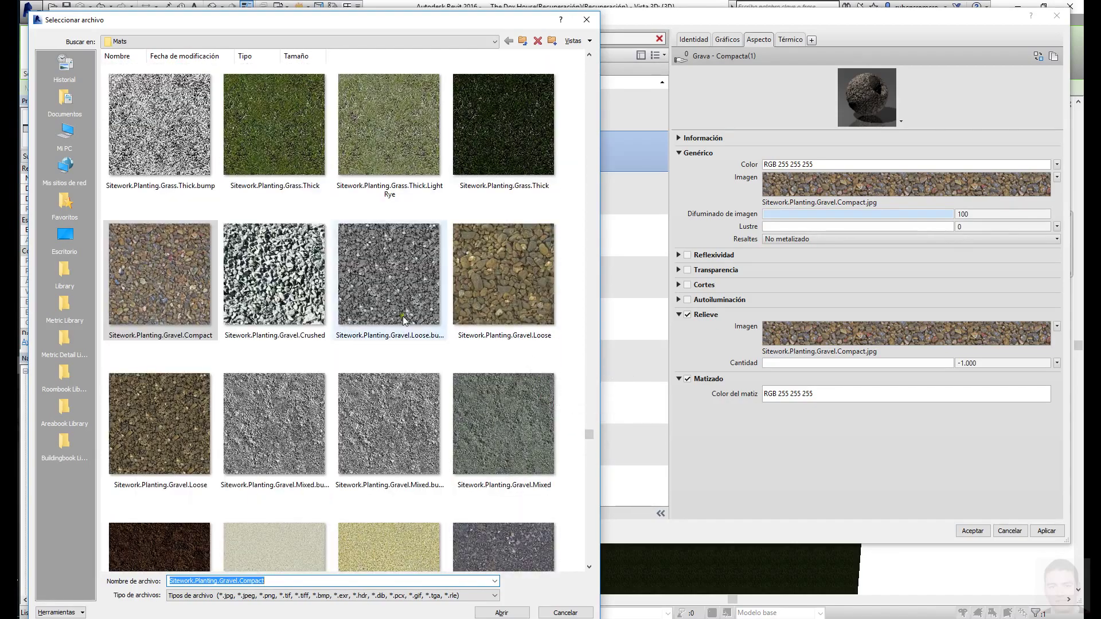
pyautogui.doubleClick(298, 284)
# - Use the crushed gravel image as the bump map with inversion off, and accept the material
pyautogui.click(801, 351)
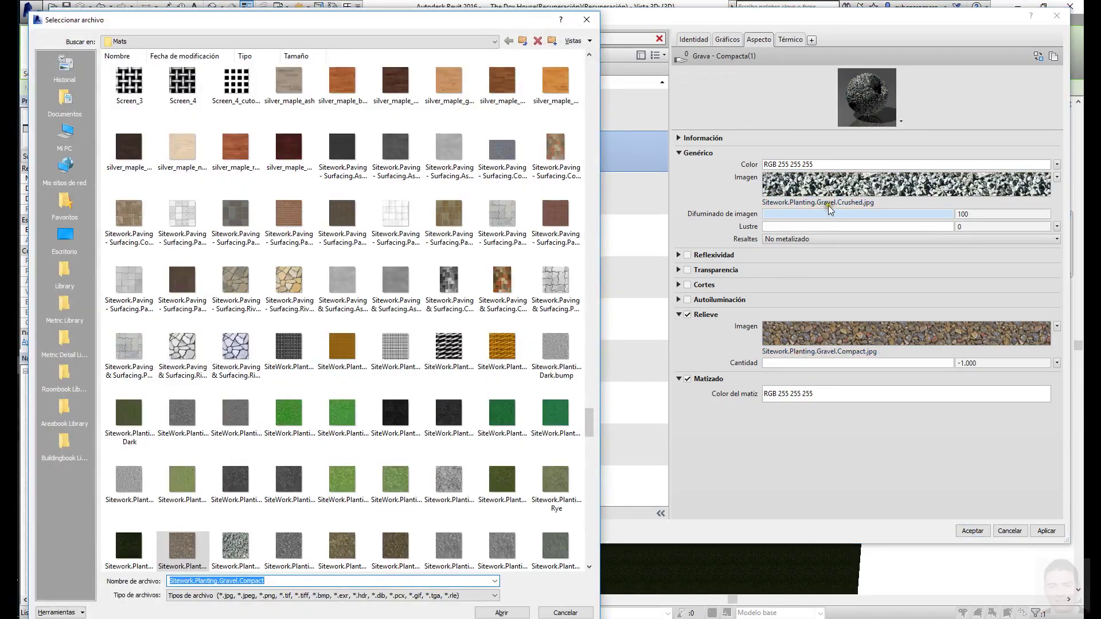
pyautogui.moveTo(587, 424)
pyautogui.mouseDown()
pyautogui.moveTo(587, 450)
pyautogui.moveTo(587, 439)
pyautogui.mouseUp()
pyautogui.doubleClick(233, 255)
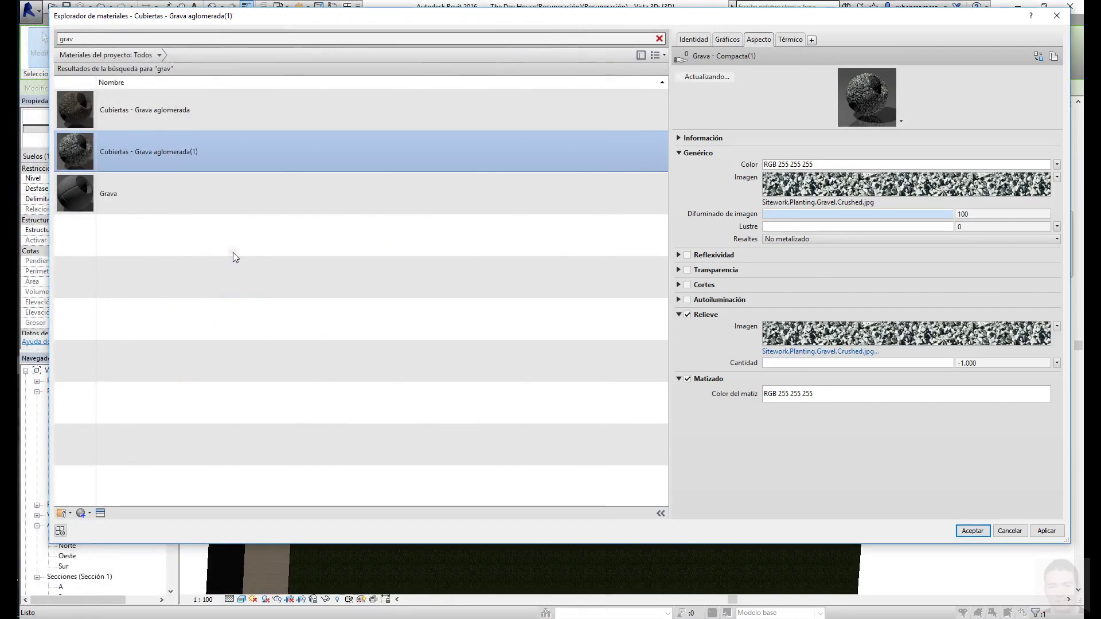
pyautogui.click(862, 456)
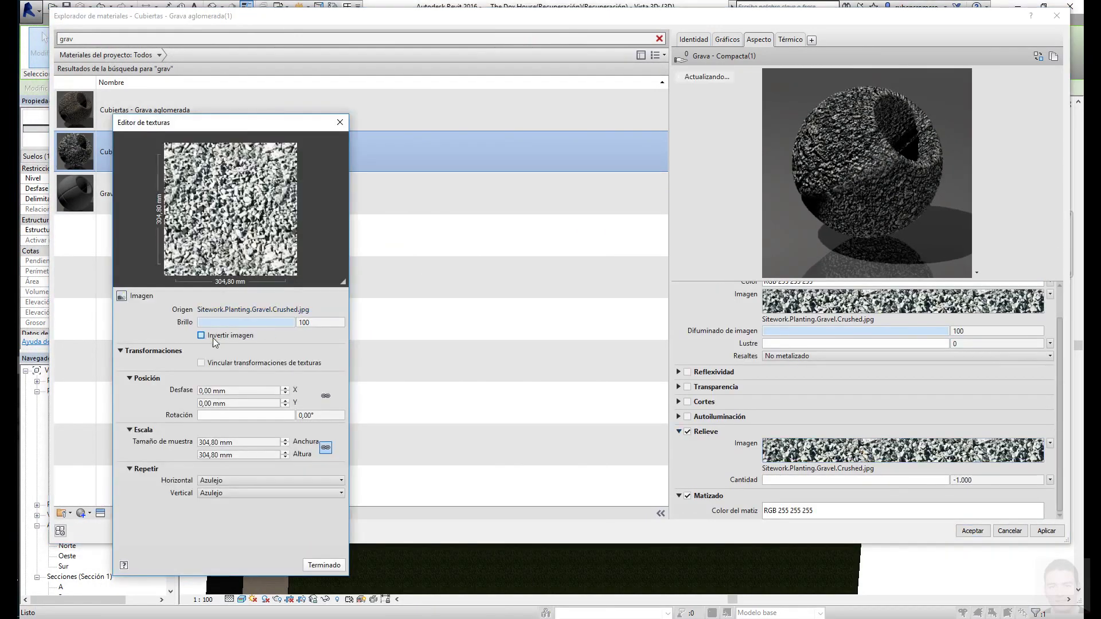
pyautogui.click(212, 338)
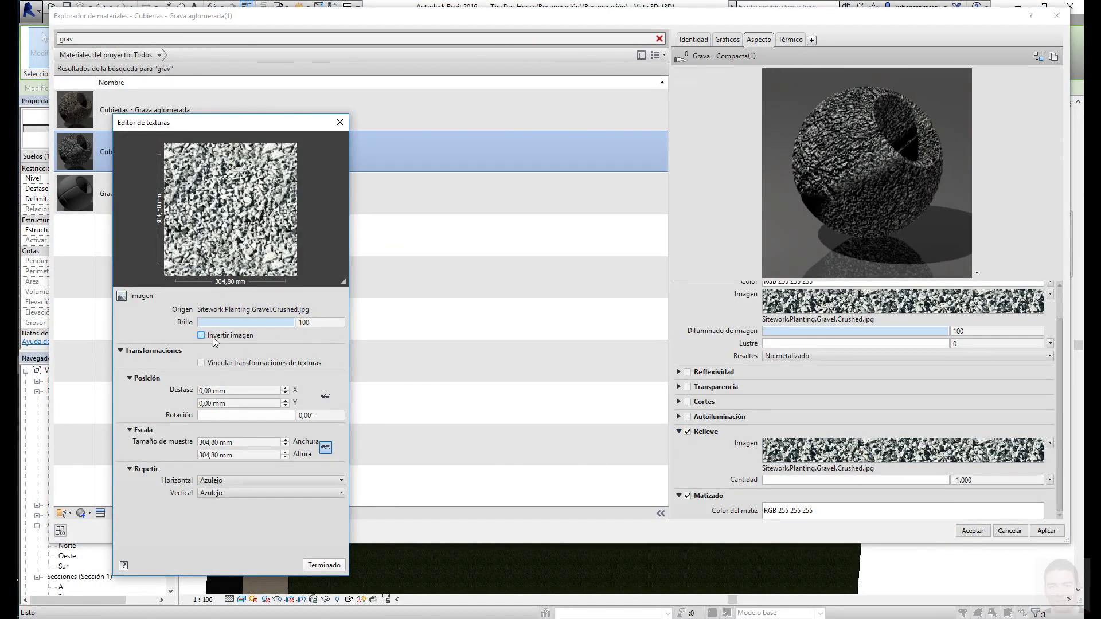
pyautogui.click(212, 337)
pyautogui.click(212, 337)
pyautogui.press('Return')
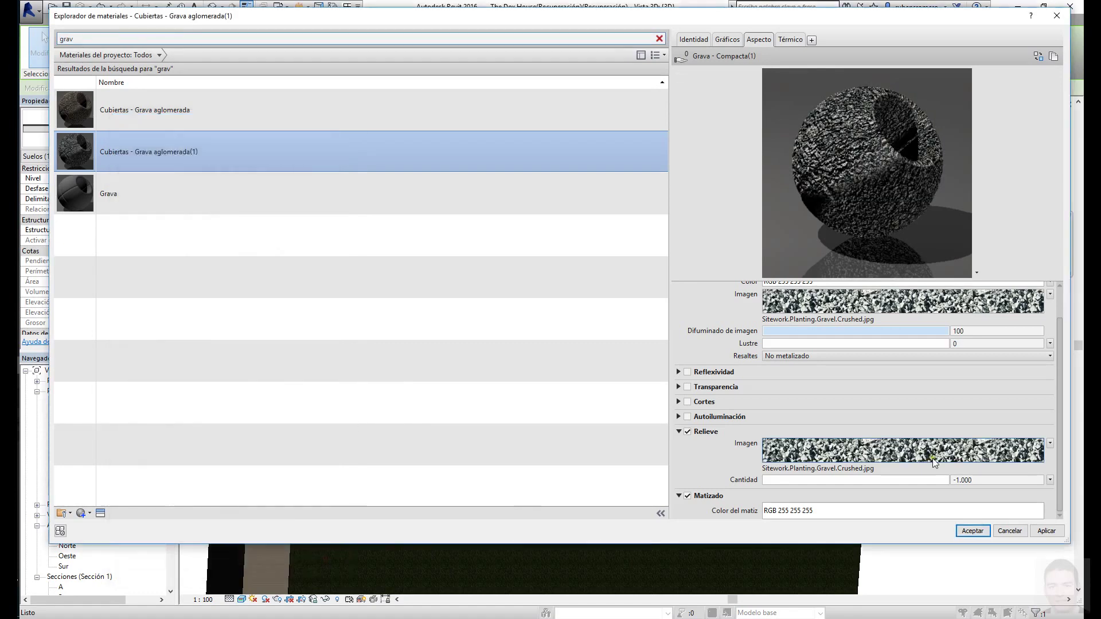
pyautogui.press('Return')
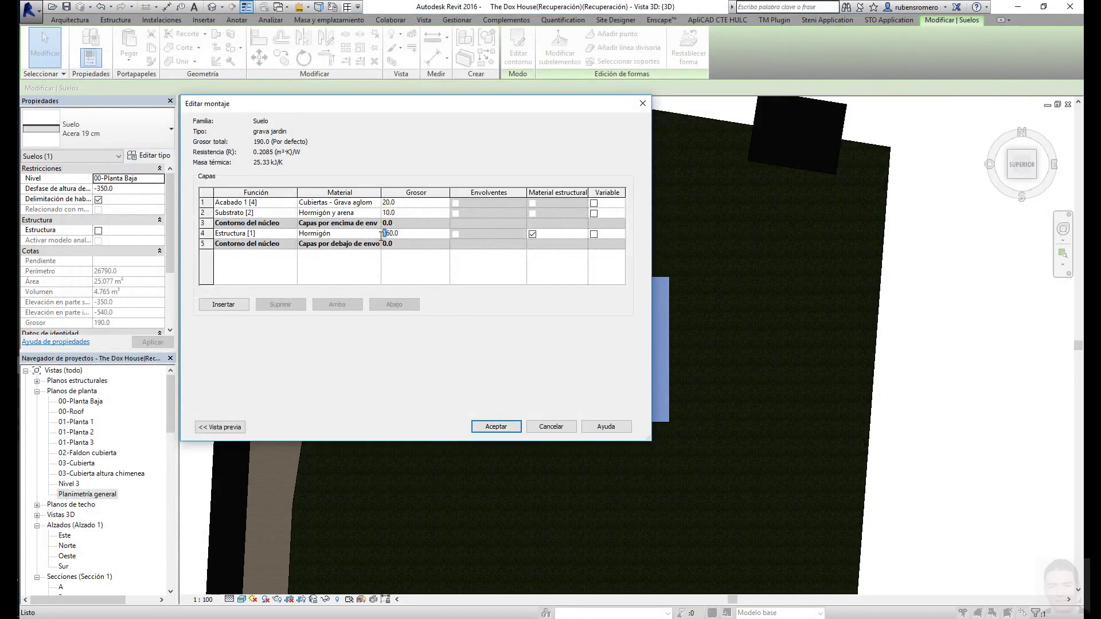
# - Set the layer thickness to 20 and confirm the grava jardin type changes
pyautogui.write('20')
pyautogui.click(496, 426)
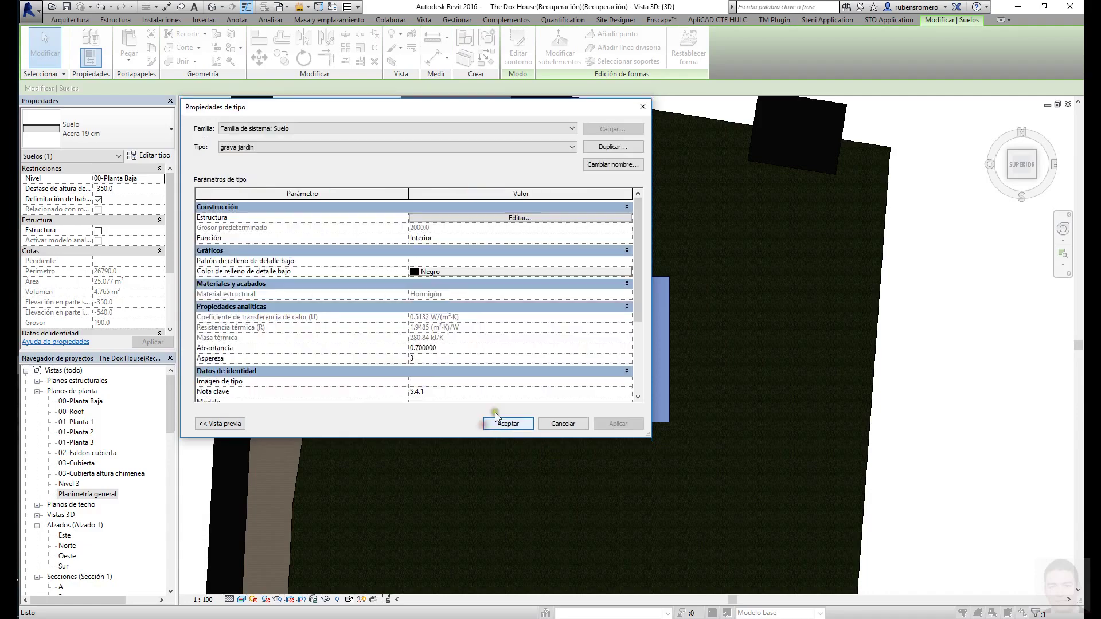
pyautogui.click(927, 317)
pyautogui.scroll(-2, 802, 321)
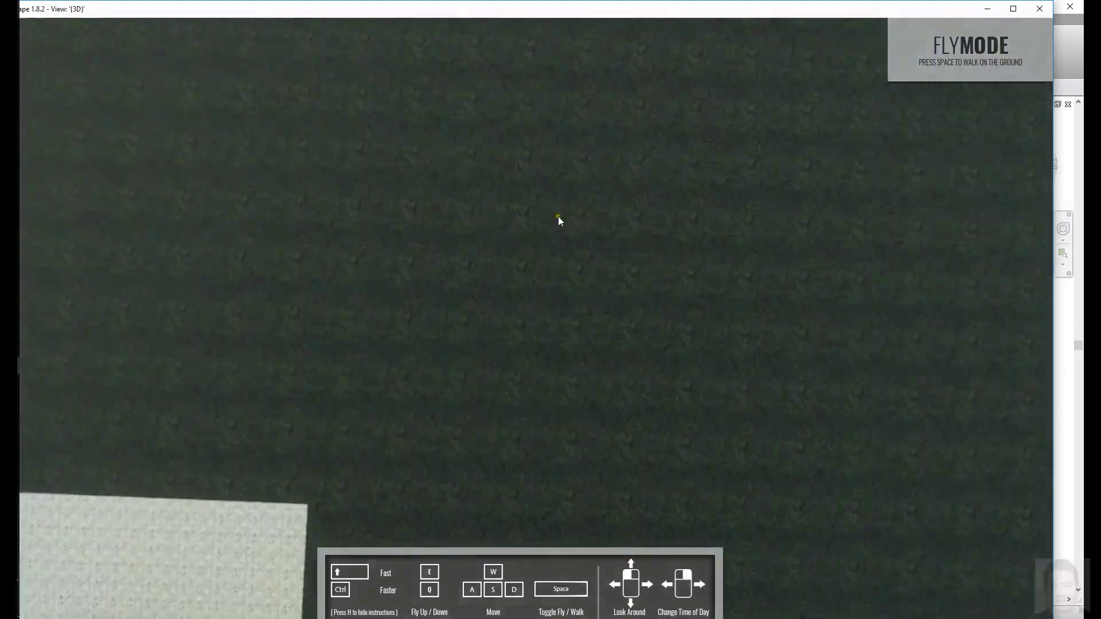
# - In the Enscape live render, look around, move through the living room toward the dining table, and shift to evening sun
pyautogui.moveTo(558, 215); pyautogui.dragTo(559, 225)
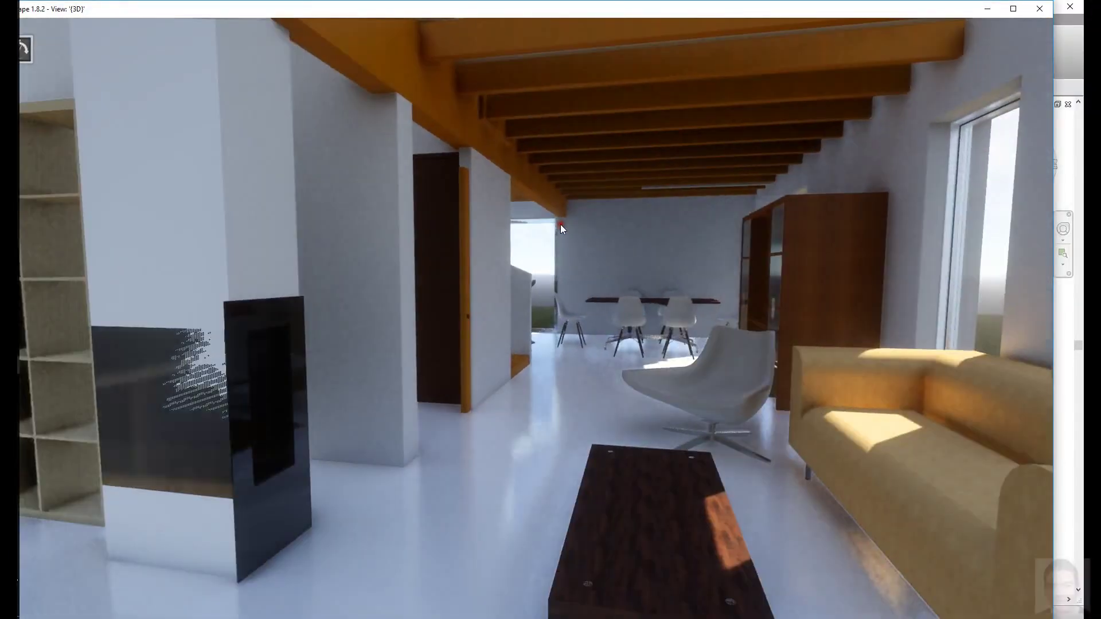
pyautogui.keyDown('shift'); pyautogui.moveTo(559, 225); pyautogui.dragTo(583, 267, button='right'); pyautogui.keyUp('shift')
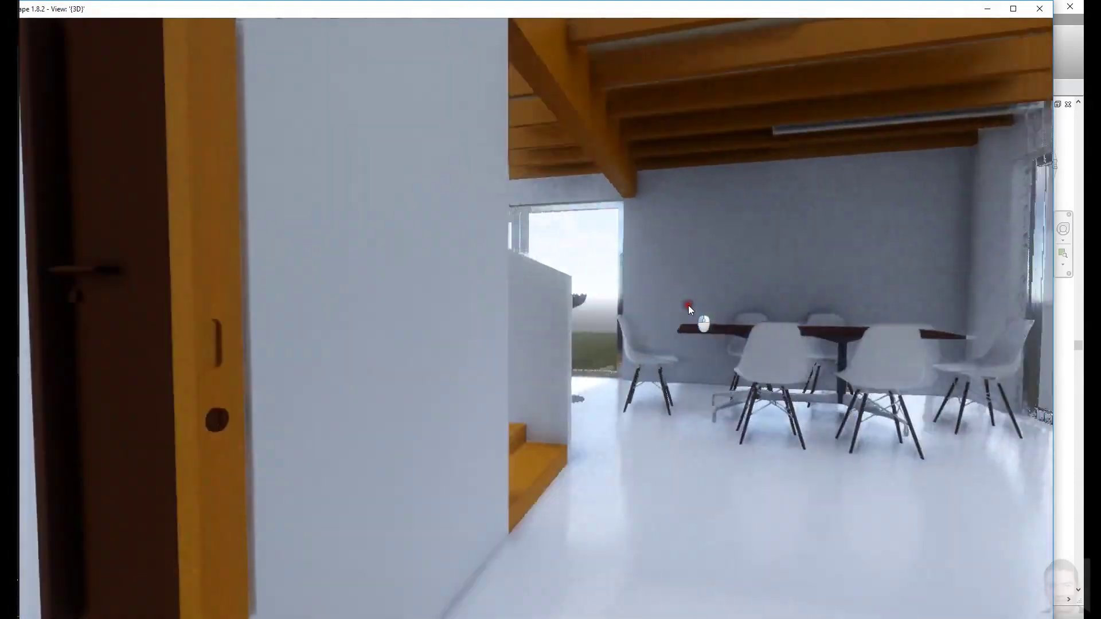
pyautogui.click(688, 305)
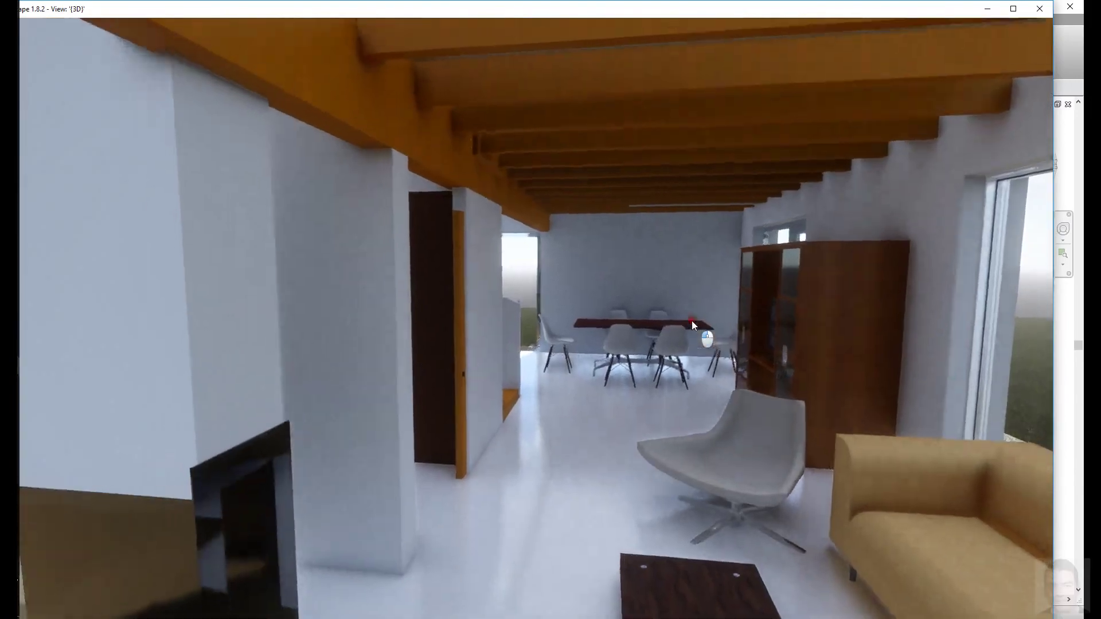
pyautogui.click(691, 321)
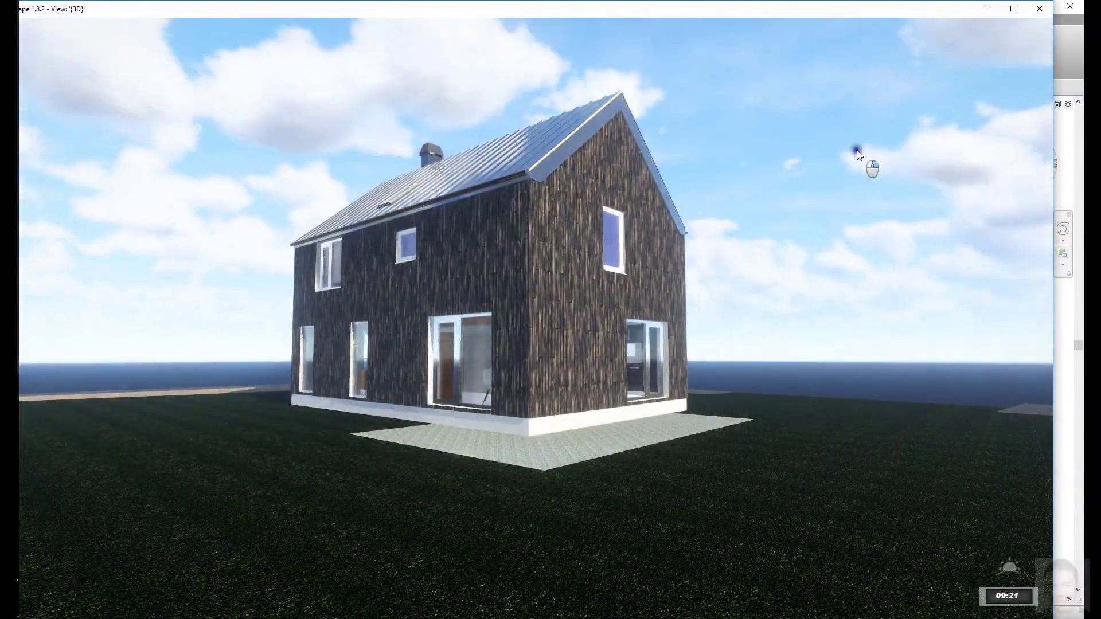
pyautogui.keyDown('shift'); pyautogui.moveTo(832, 149); pyautogui.dragTo(797, 153, button='right'); pyautogui.keyUp('shift')
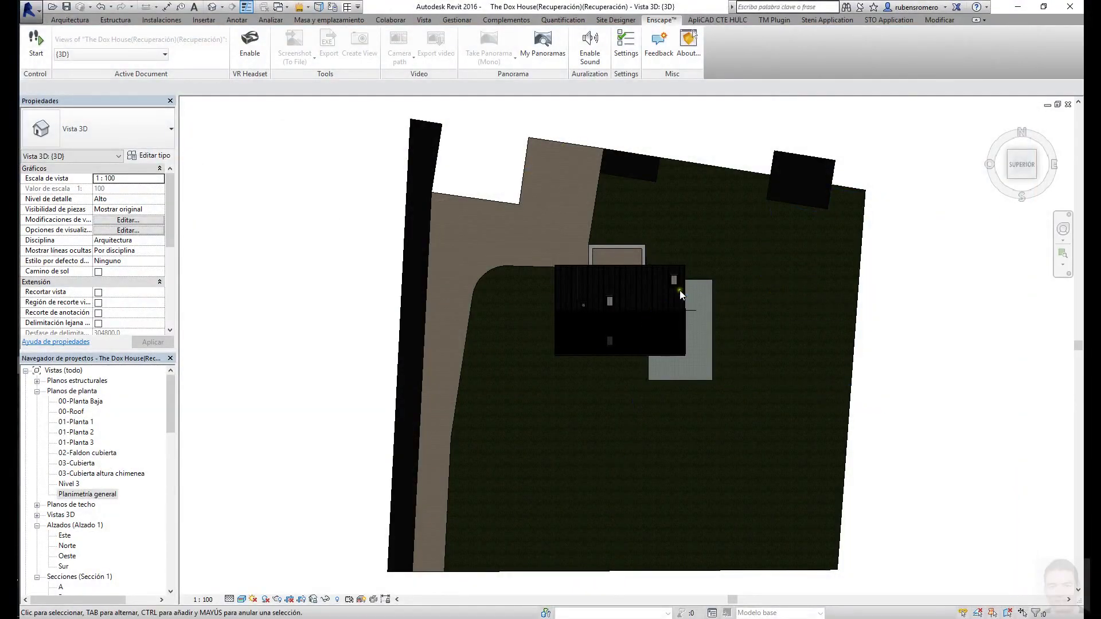
# - Start a Model In-Place element in the Walls category from the Architecture Component menu
pyautogui.scroll(-2, 688, 293)
pyautogui.scroll(3, 824, 325)
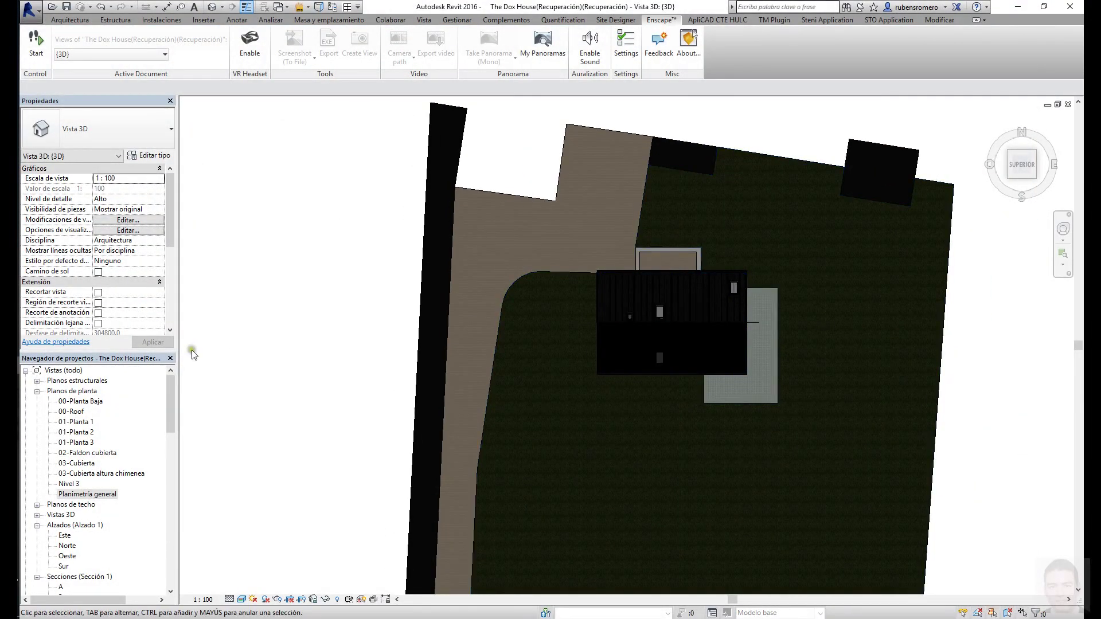
pyautogui.moveTo(81, 483)
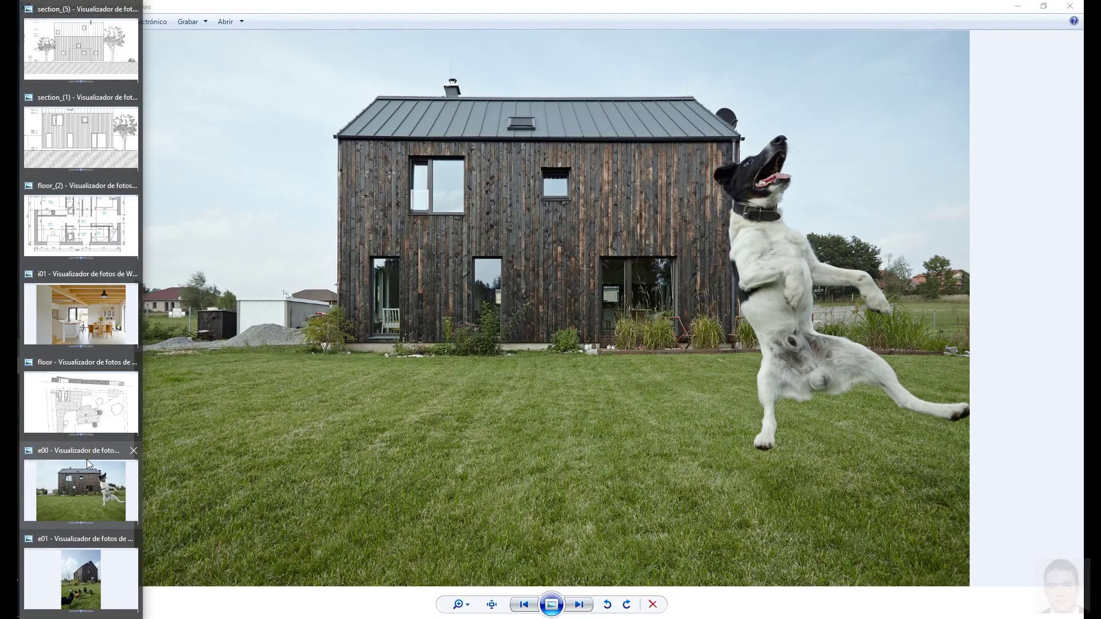
pyautogui.scroll(5, 738, 407)
pyautogui.scroll(-1, 621, 422)
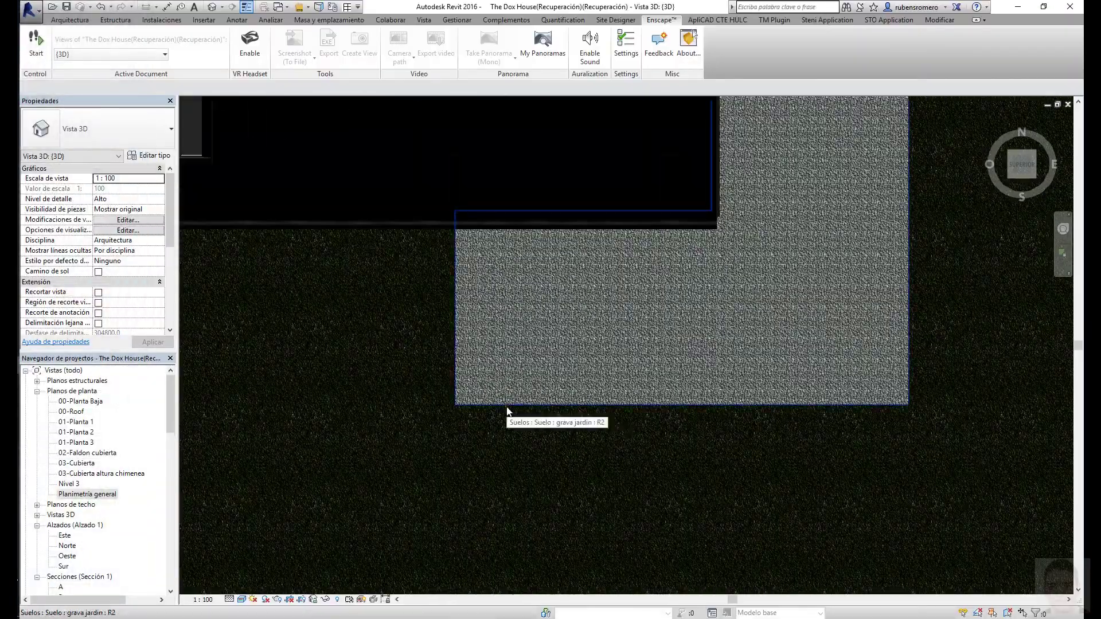
pyautogui.scroll(2, 507, 411)
pyautogui.scroll(-3, 504, 403)
pyautogui.click(70, 20)
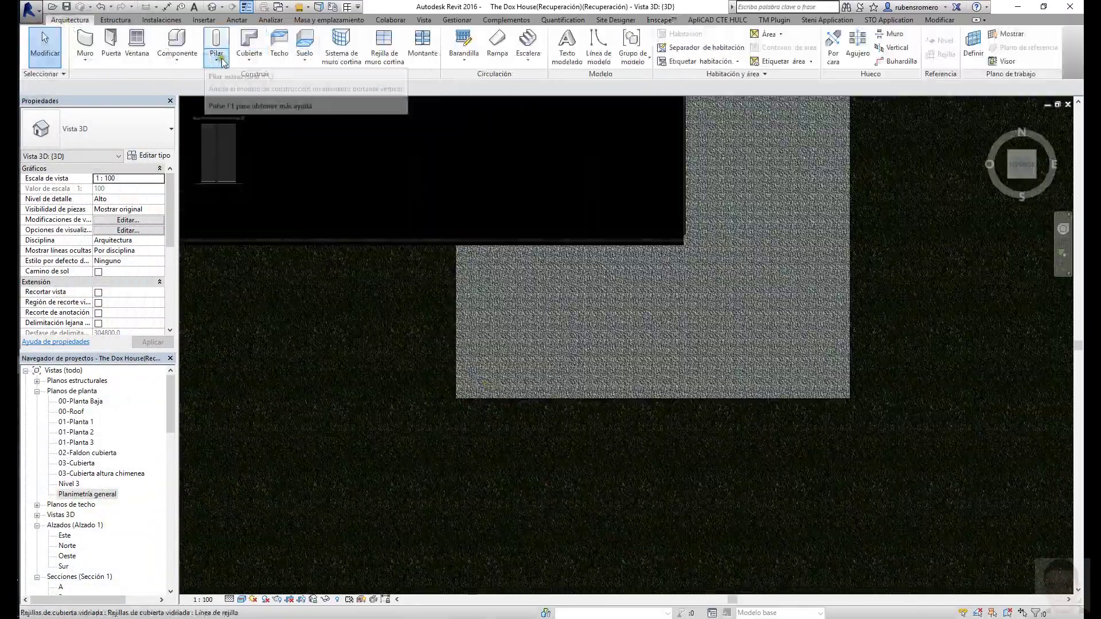
pyautogui.click(177, 57)
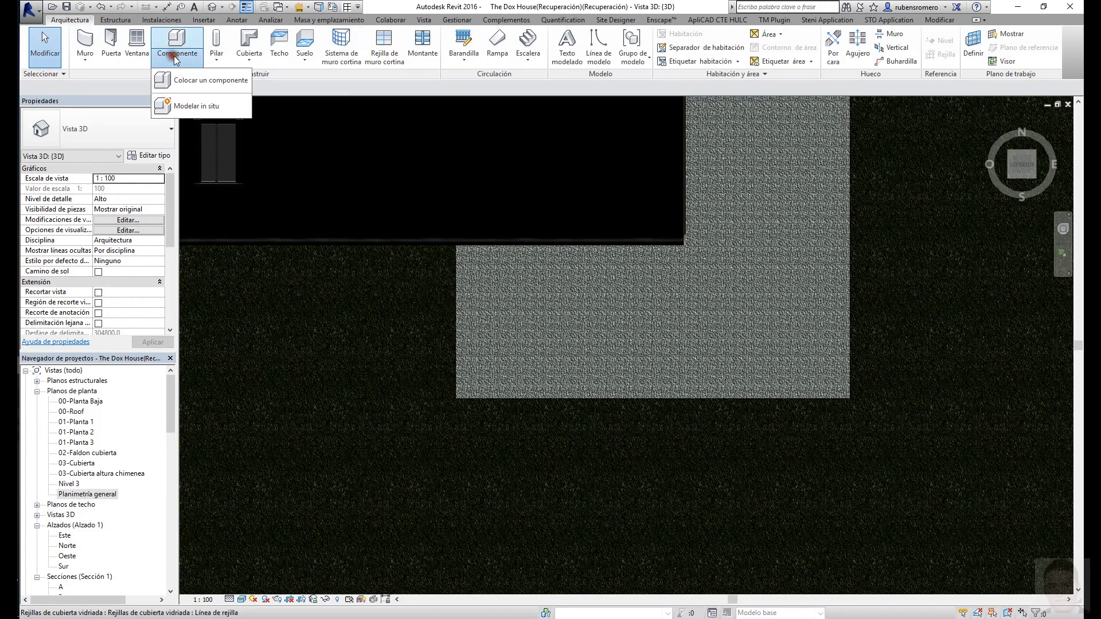
pyautogui.click(198, 105)
pyautogui.scroll(-3, 516, 275)
pyautogui.scroll(-2, 505, 281)
pyautogui.doubleClick(497, 291)
pyautogui.write('bordes jardineras ma')
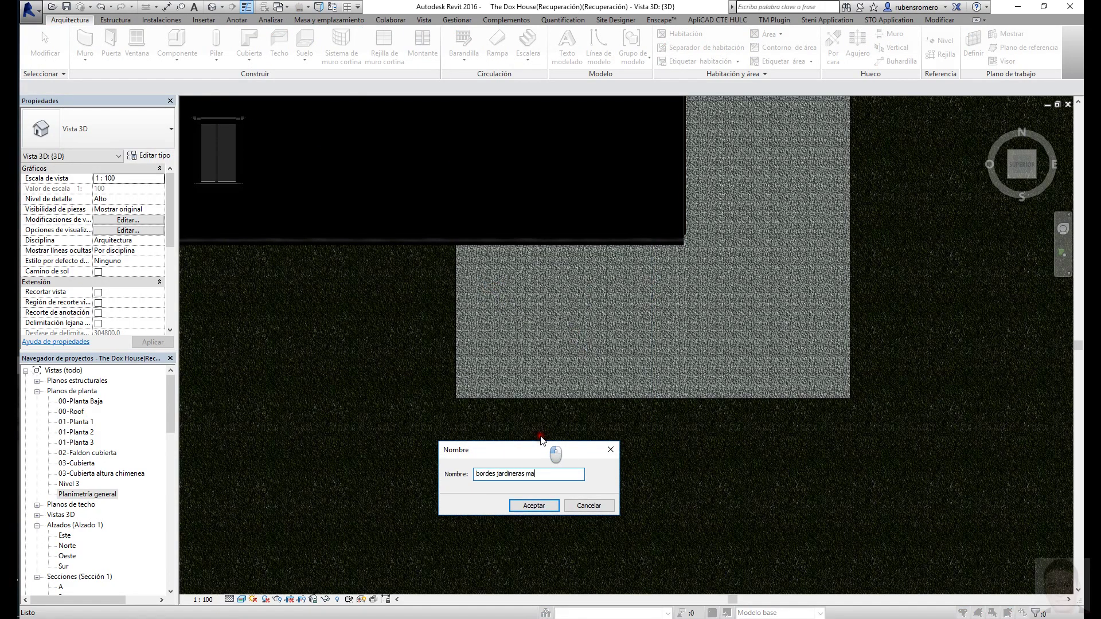
# - Confirm the name bordes, start an extrusion, and sketch a rectangle along the gravel edge
pyautogui.press('Return')
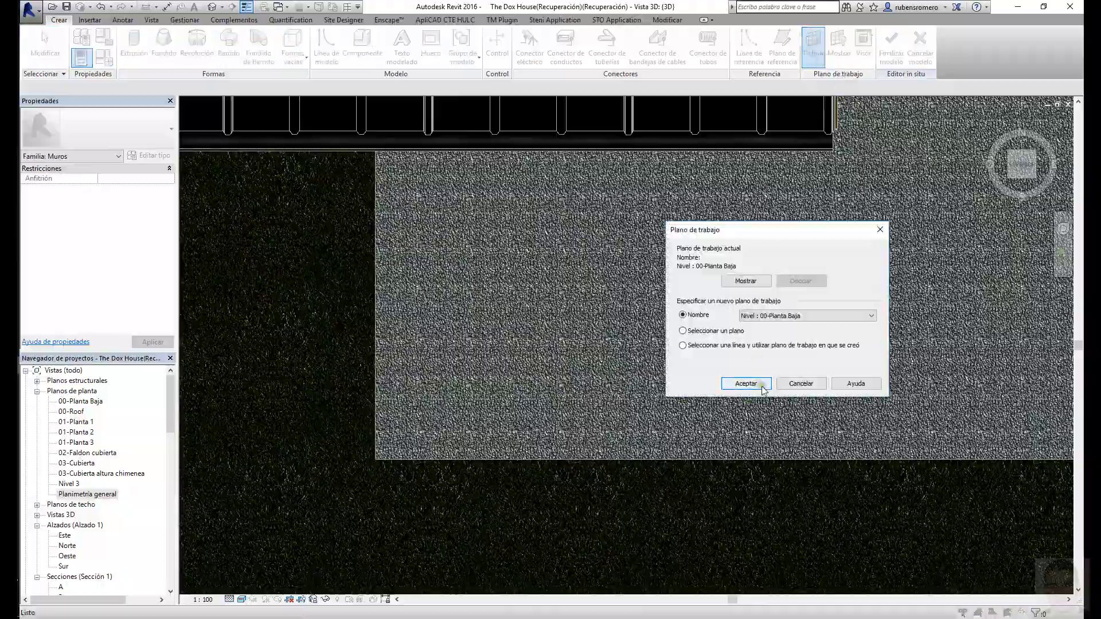
pyautogui.click(134, 46)
pyautogui.scroll(-2, 418, 373)
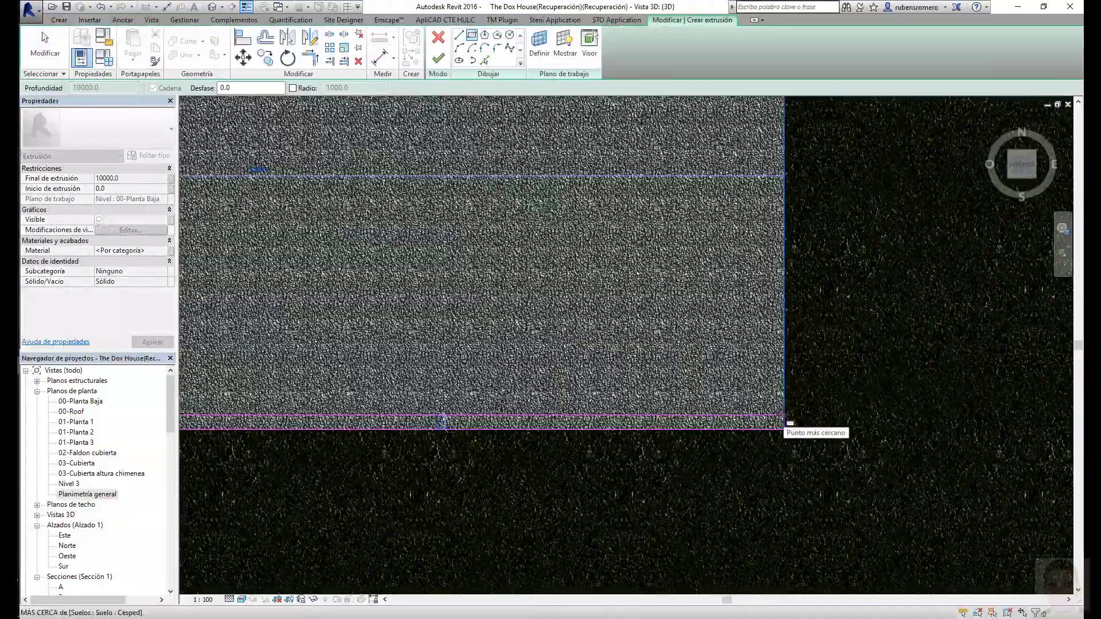
pyautogui.scroll(4, 786, 427)
pyautogui.click(784, 418)
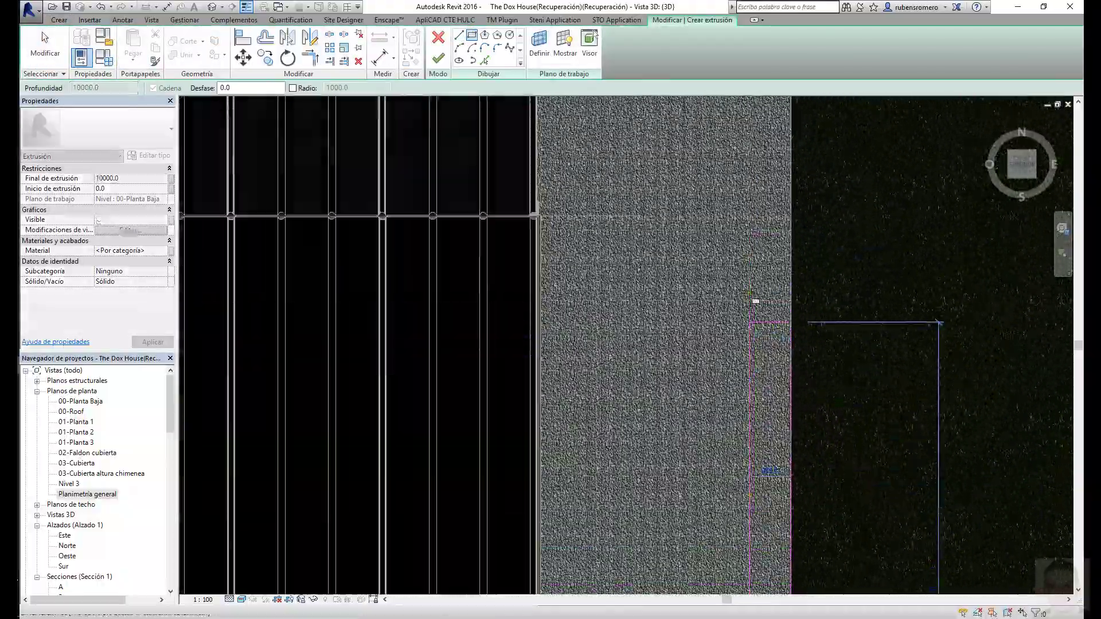
pyautogui.click(747, 211)
pyautogui.moveTo(747, 211); pyautogui.dragTo(834, 234, button='middle')
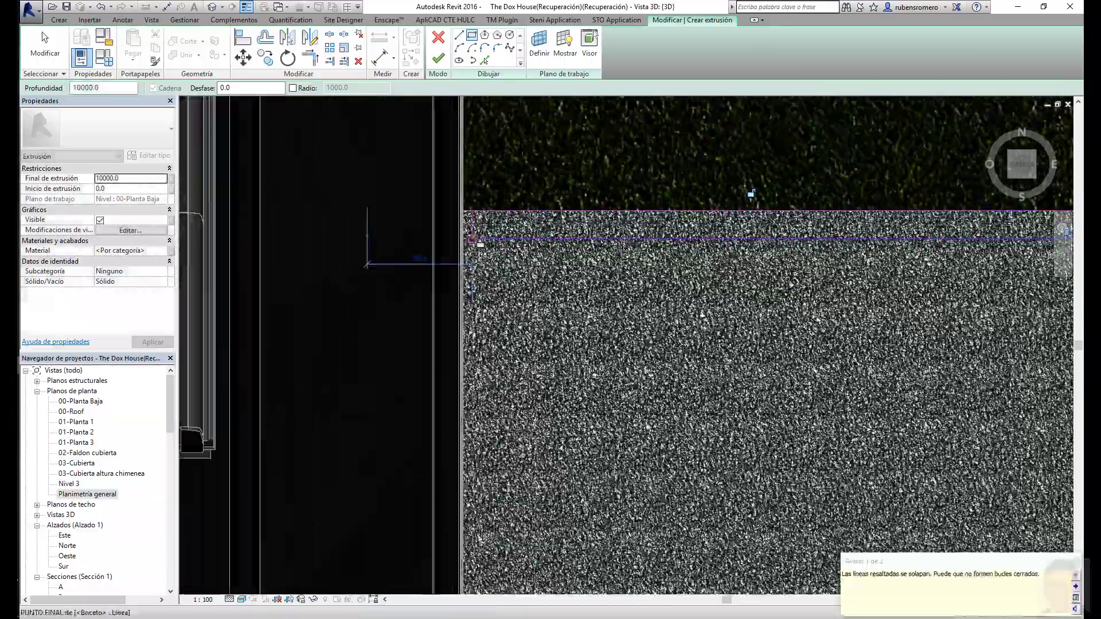
pyautogui.press('Escape')
# - Stretch the top sketch line to a new typed length
pyautogui.click(819, 235)
pyautogui.scroll(2, 974, 342)
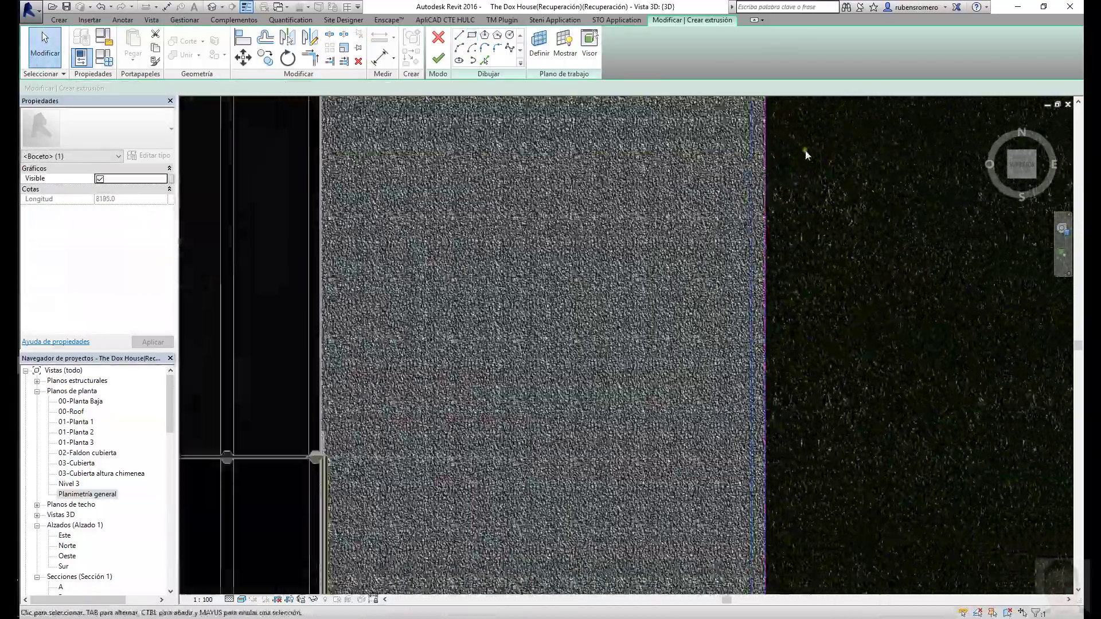
pyautogui.moveTo(192, 297); pyautogui.dragTo(818, 351, button='middle')
pyautogui.click(736, 414)
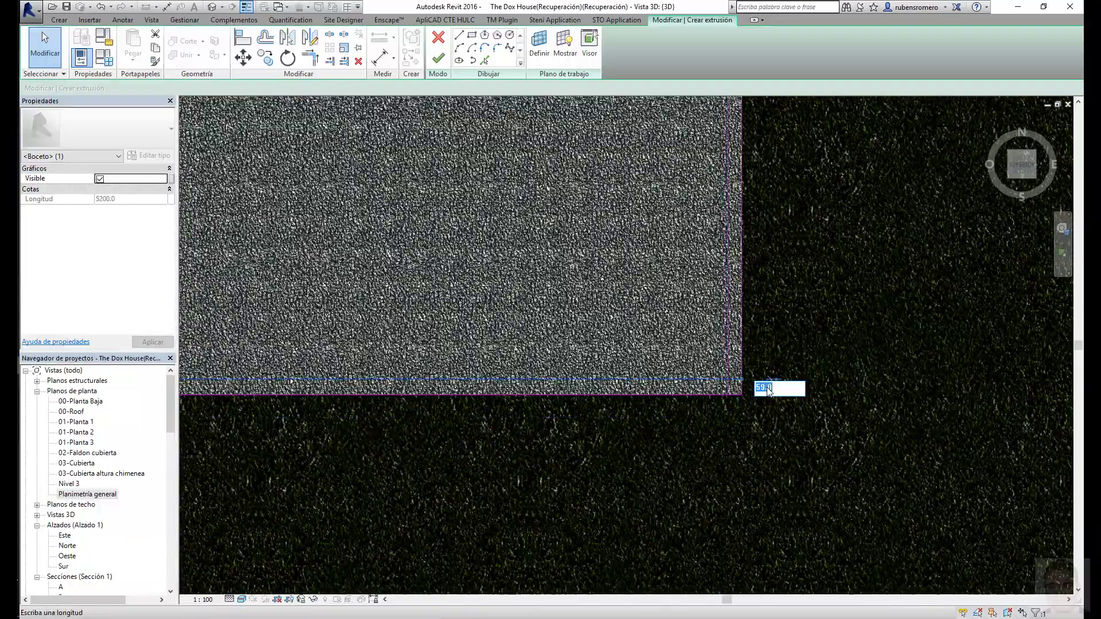
pyautogui.press('Return')
pyautogui.moveTo(740, 410)
pyautogui.mouseDown(button='middle')
pyautogui.moveTo(823, 468)
pyautogui.moveTo(690, 594)
pyautogui.mouseUp(button='middle')
# - Resolve the intersecting-lines error by deleting the conflicting right-edge sketch line
pyautogui.click(438, 58)
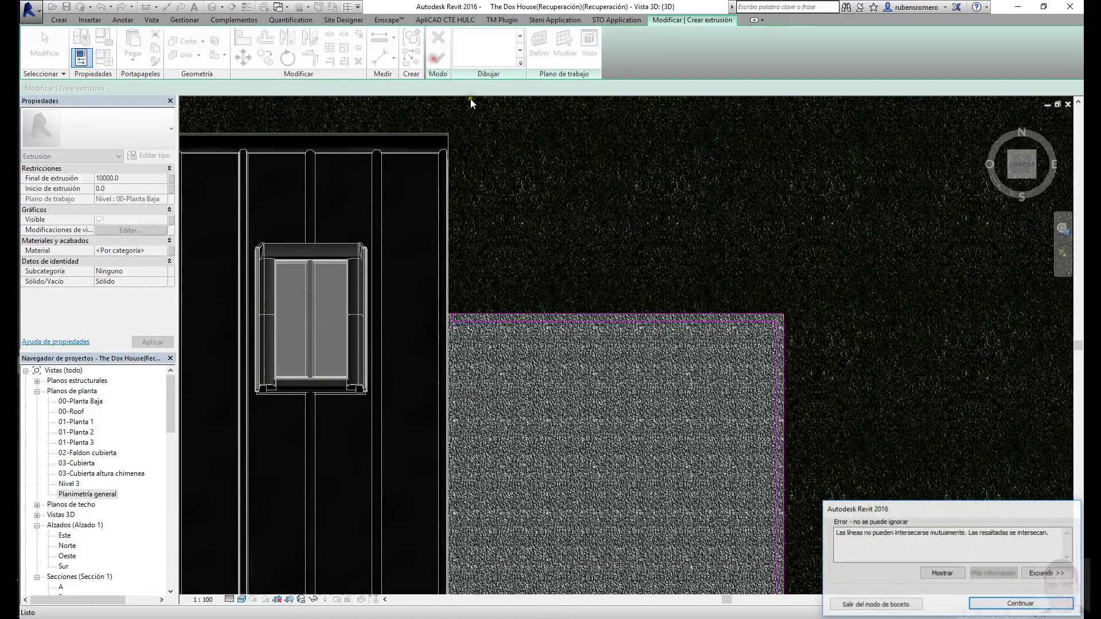
pyautogui.click(943, 576)
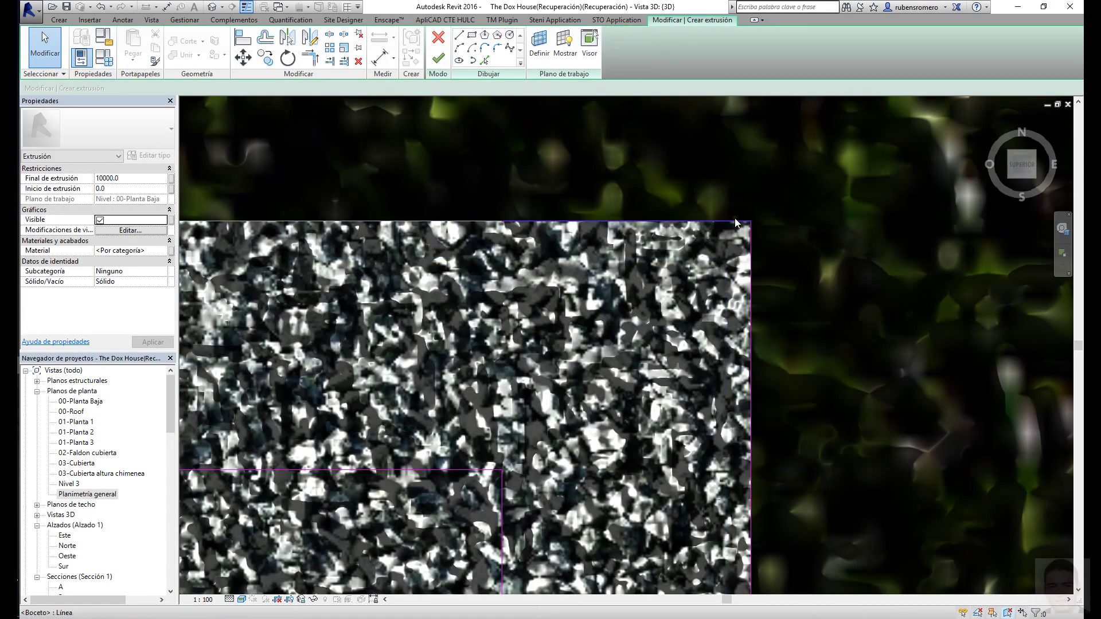
pyautogui.click(438, 58)
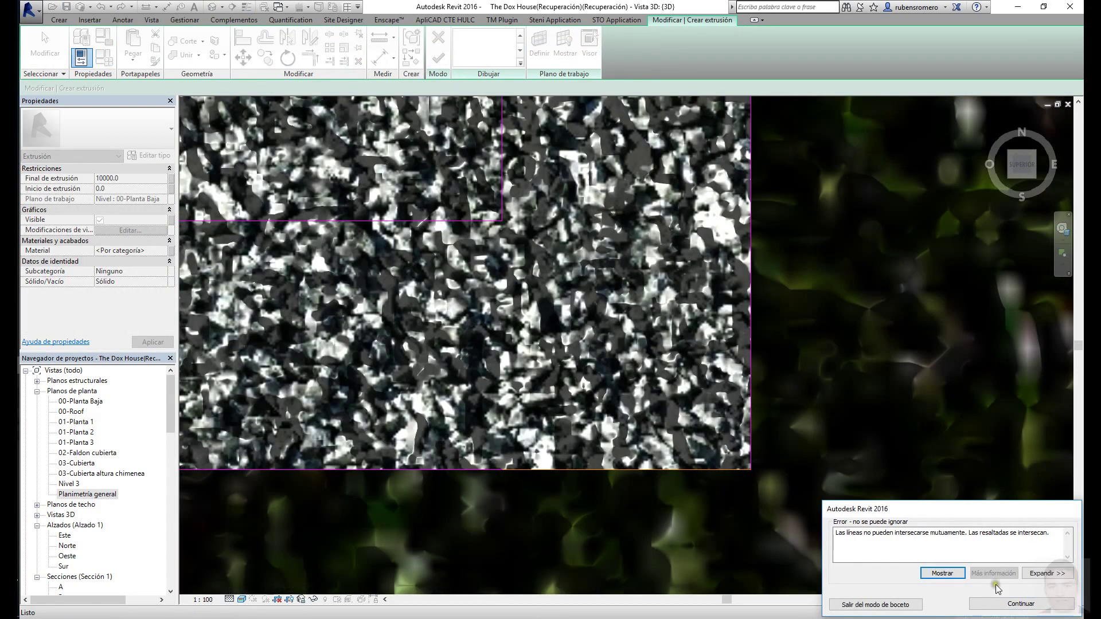
pyautogui.click(998, 603)
pyautogui.click(752, 427)
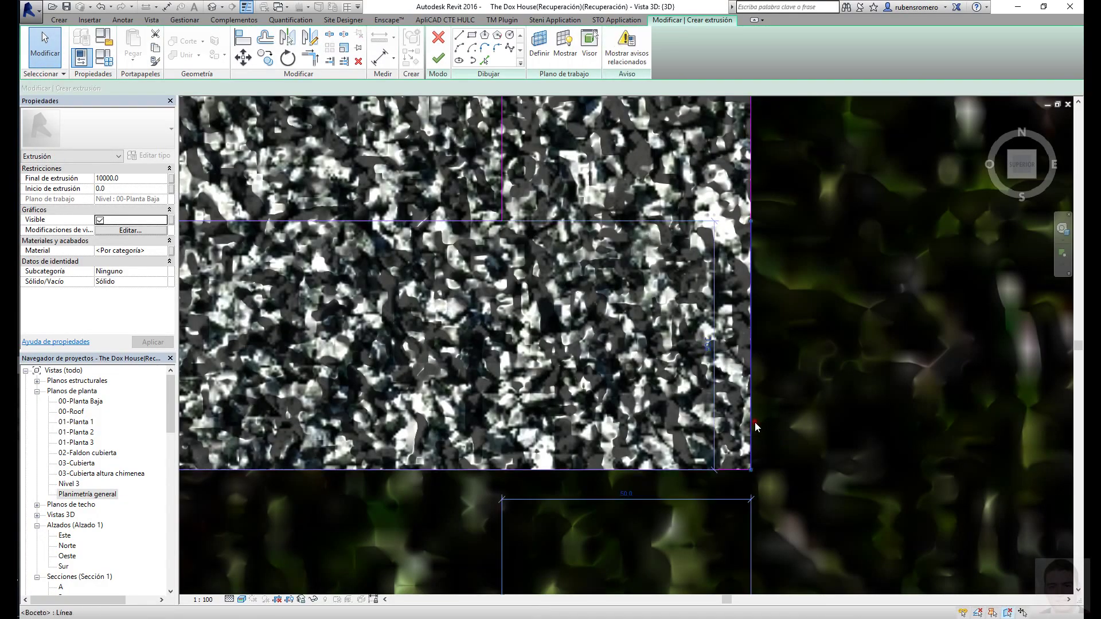
pyautogui.press('Delete')
# - Finish the extrusion sketch and view the edging strip obliquely
pyautogui.scroll(-2, 803, 458)
pyautogui.scroll(-2, 820, 475)
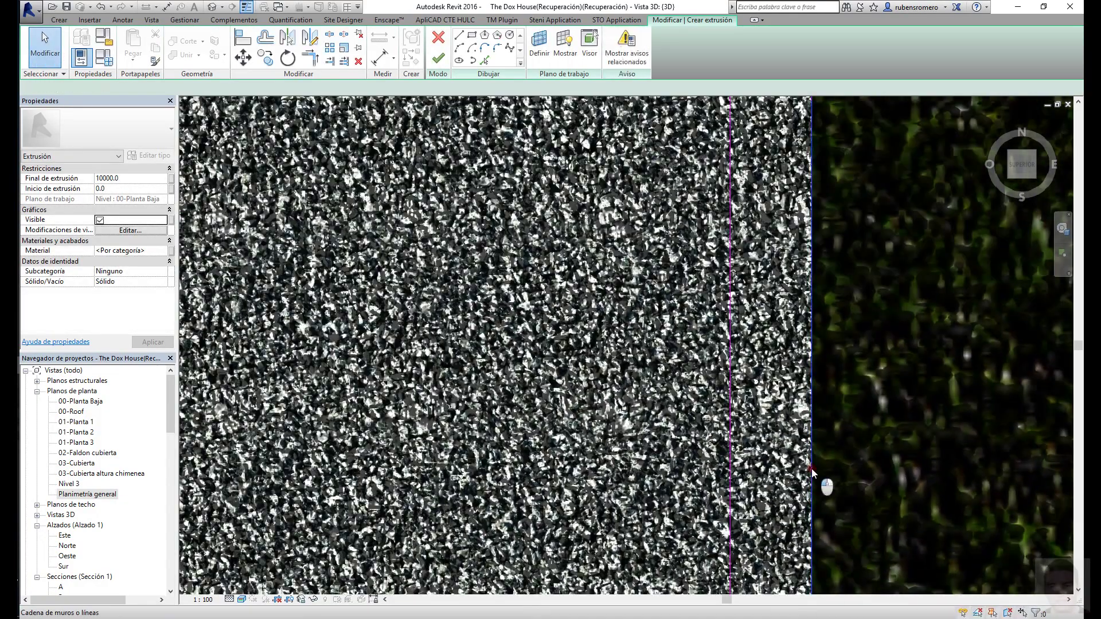
pyautogui.scroll(-5, 820, 469)
pyautogui.scroll(4, 703, 204)
pyautogui.scroll(3, 696, 222)
pyautogui.scroll(2, 695, 222)
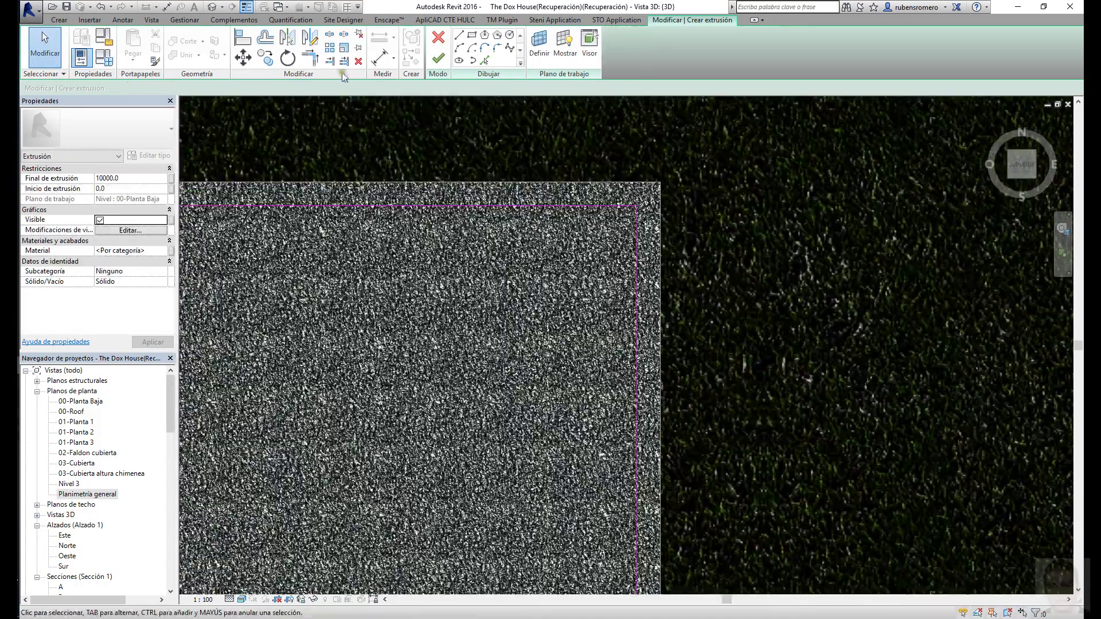
pyautogui.click(459, 35)
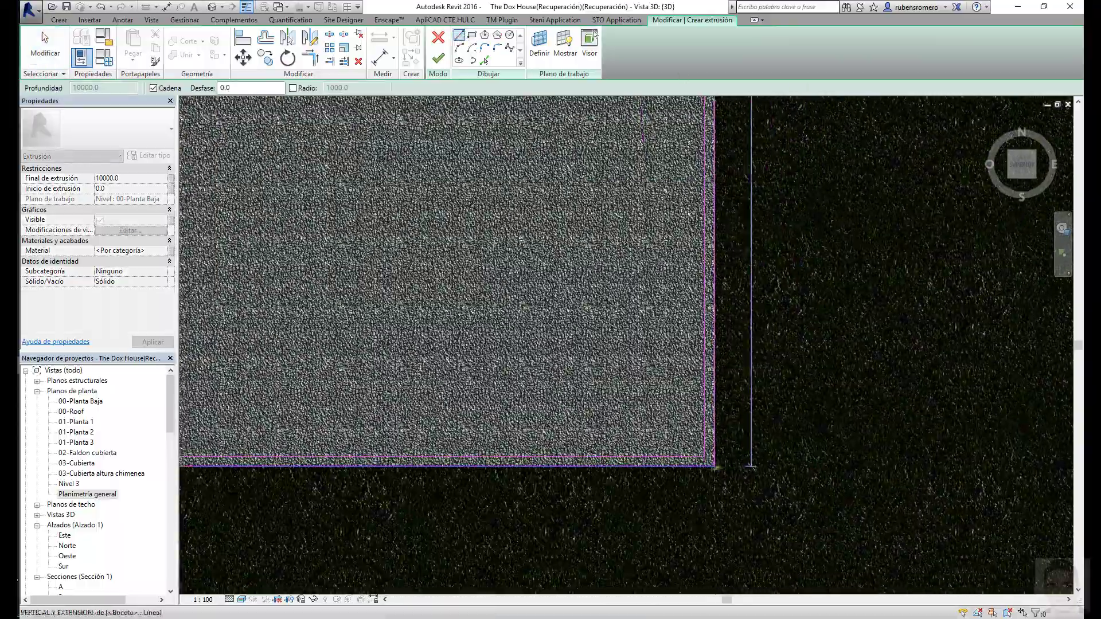
pyautogui.moveTo(708, 128); pyautogui.dragTo(724, 302, button='middle')
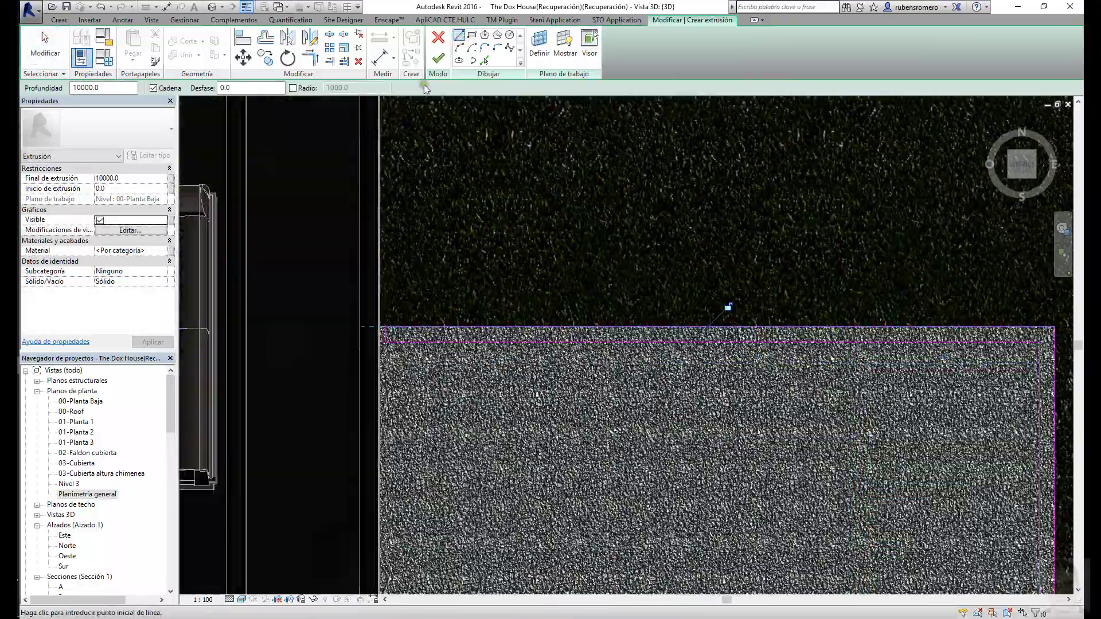
pyautogui.click(438, 58)
pyautogui.keyDown('shift'); pyautogui.moveTo(830, 234); pyautogui.dragTo(149, 203, button='middle'); pyautogui.keyUp('shift')
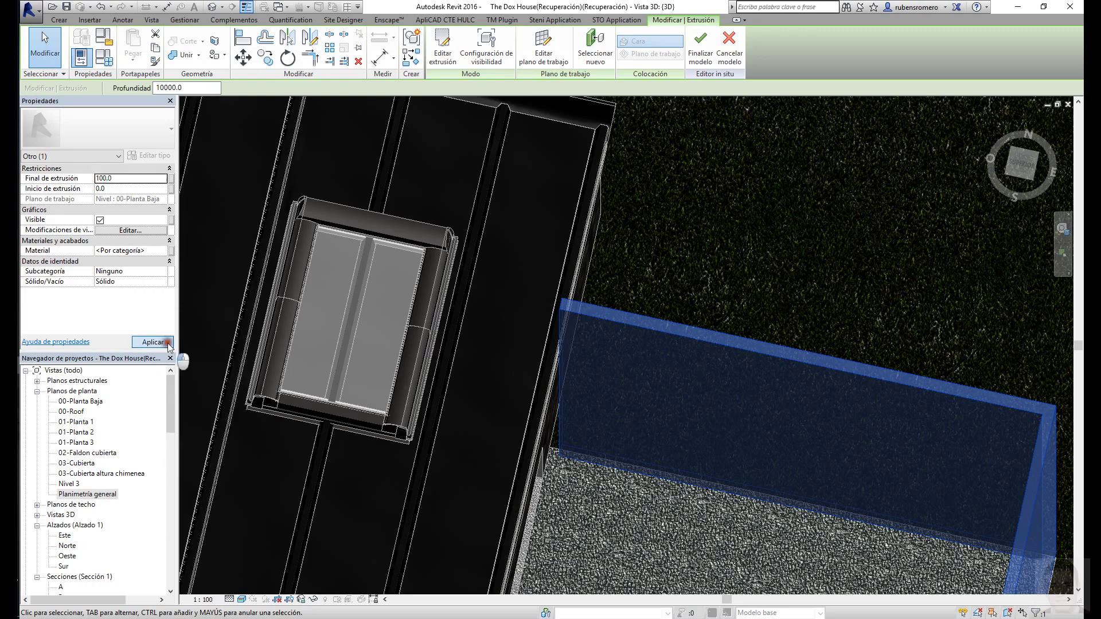
# - Set the edging extrusion end to 100.0
pyautogui.click(153, 342)
pyautogui.keyDown('shift'); pyautogui.moveTo(835, 266); pyautogui.dragTo(210, 211, button='middle'); pyautogui.keyUp('shift')
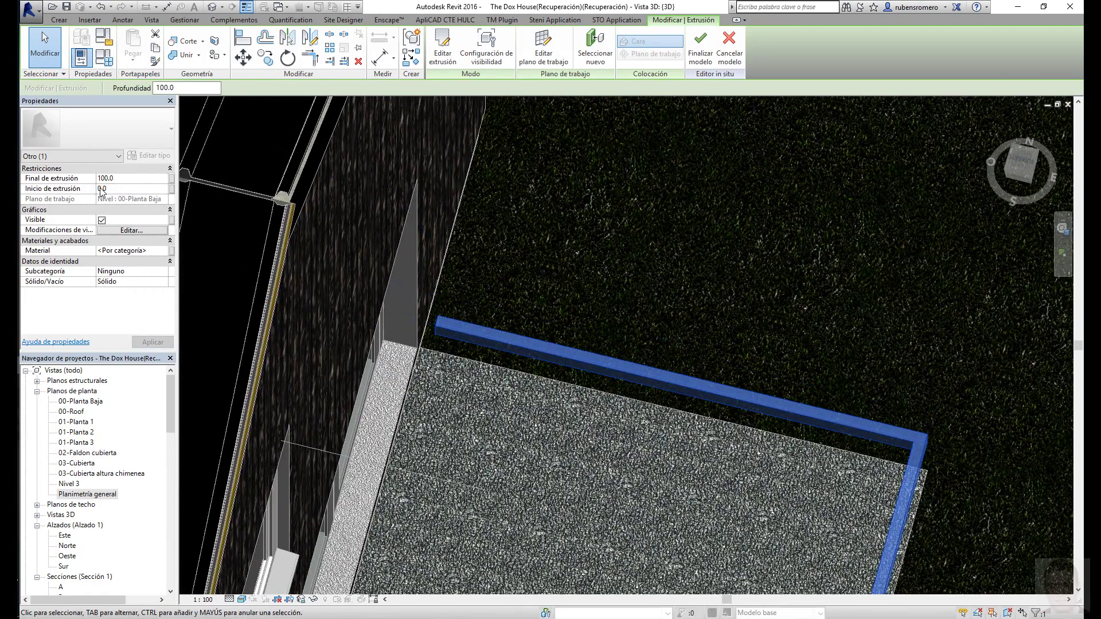
pyautogui.click(159, 344)
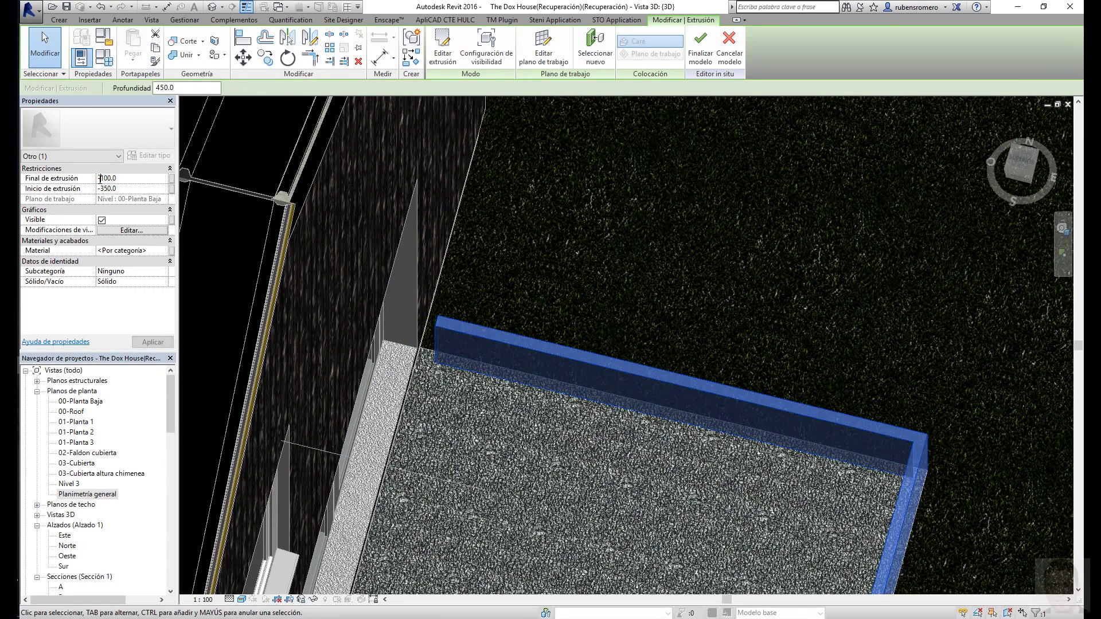
pyautogui.write('-2500')
pyautogui.press('BackSpace')
pyautogui.press('Return')
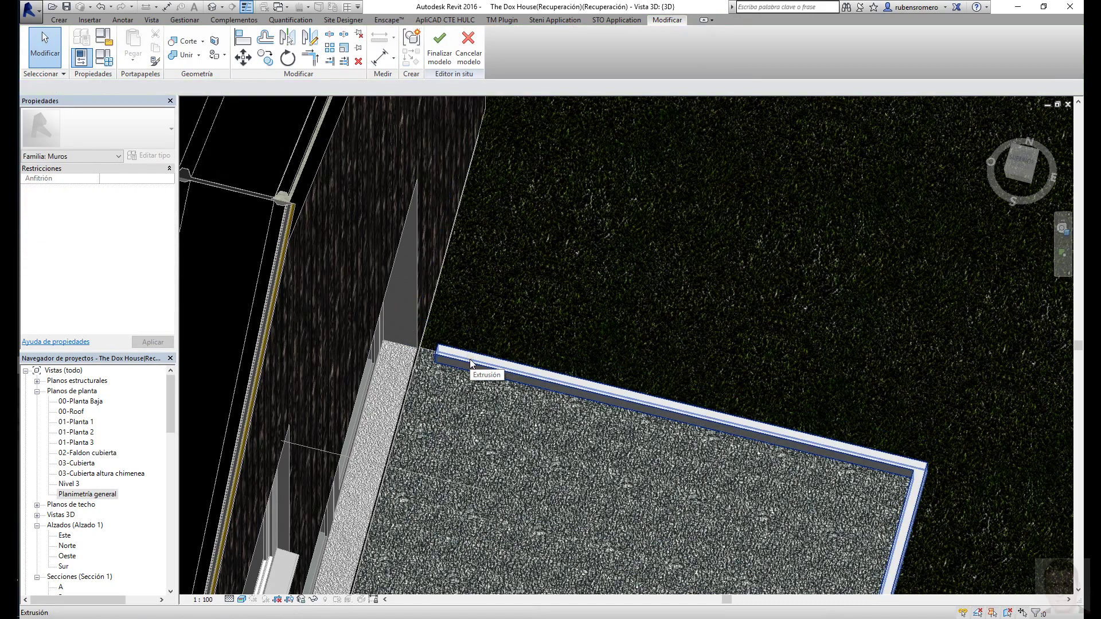
pyautogui.keyDown('shift'); pyautogui.moveTo(484, 373); pyautogui.dragTo(454, 229, button='middle'); pyautogui.keyUp('shift')
# - Search 'mad' and apply the Madera listones / Wood - Veneers material to the edging
pyautogui.write('mad')
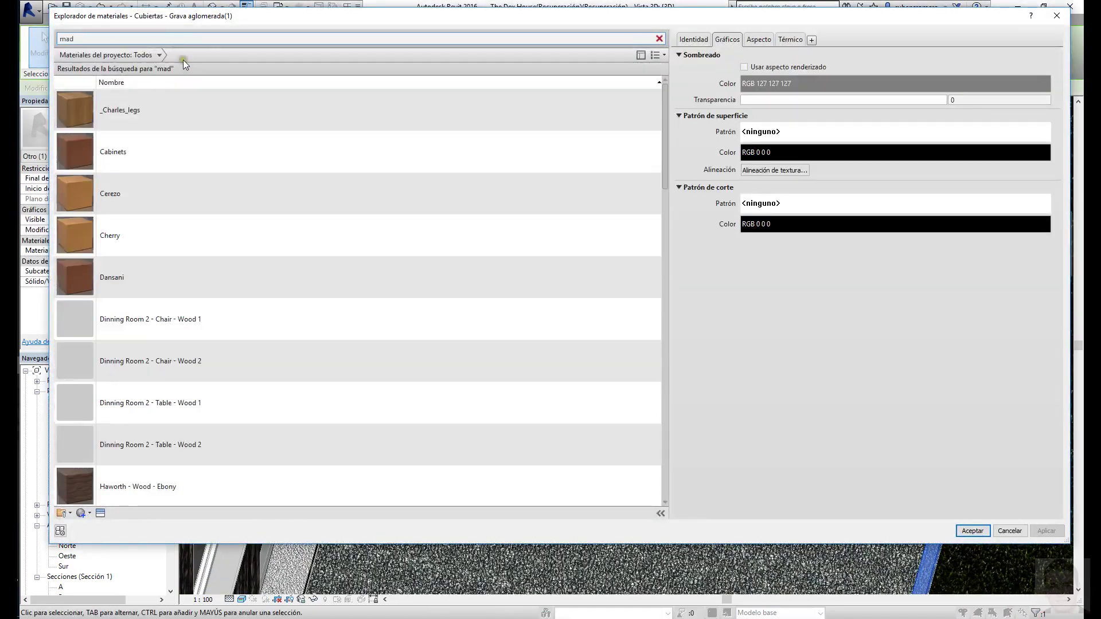
pyautogui.moveTo(661, 136); pyautogui.dragTo(655, 163)
pyautogui.click(230, 392)
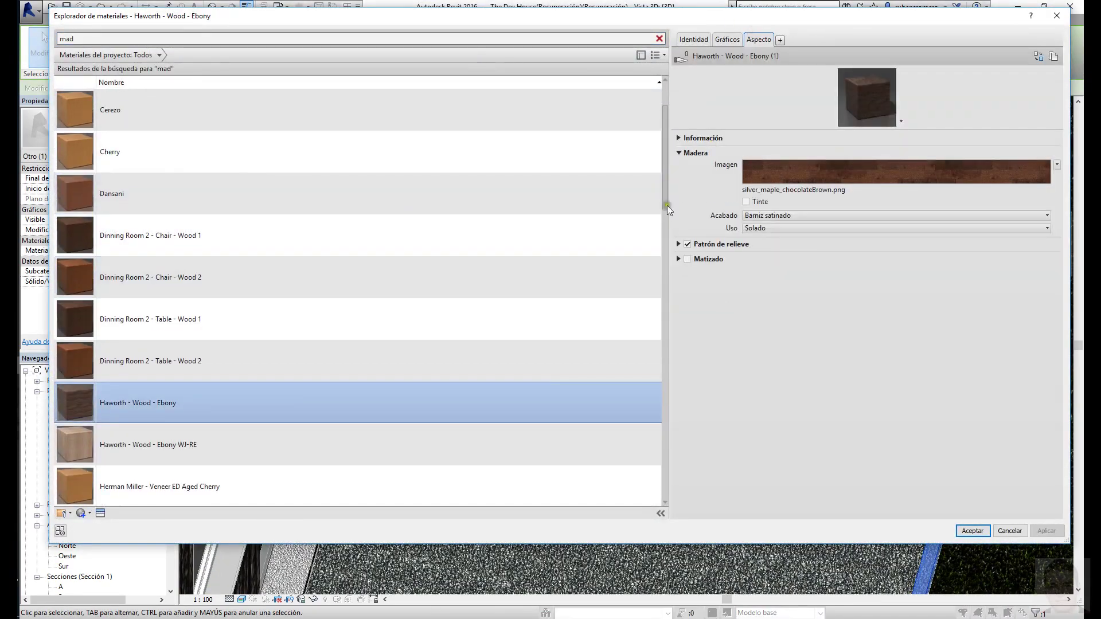
pyautogui.moveTo(666, 206); pyautogui.dragTo(669, 376)
pyautogui.click(518, 325)
pyautogui.moveTo(666, 329); pyautogui.dragTo(666, 373)
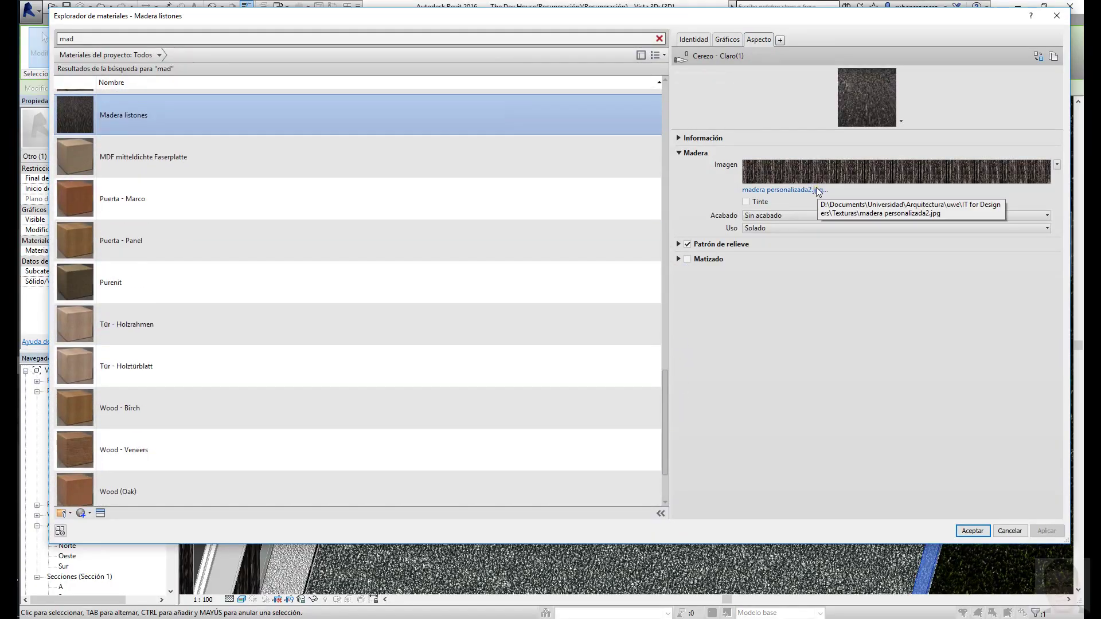
pyautogui.click(366, 435)
pyautogui.press('Return')
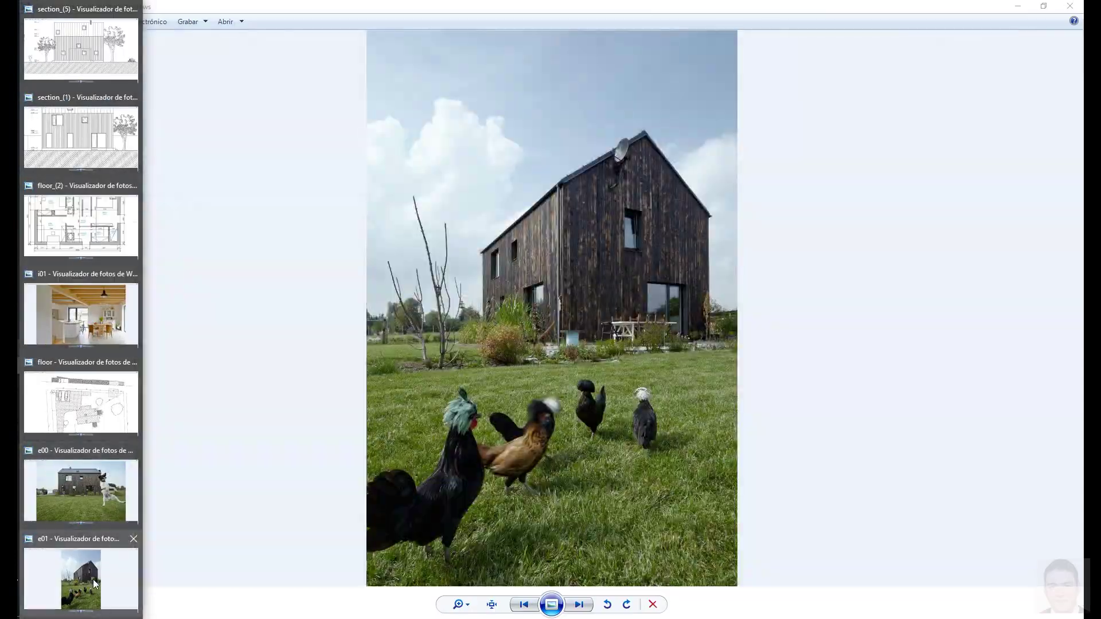
pyautogui.scroll(3, 576, 374)
# - Finish the bordes in-place model
pyautogui.scroll(-3, 576, 374)
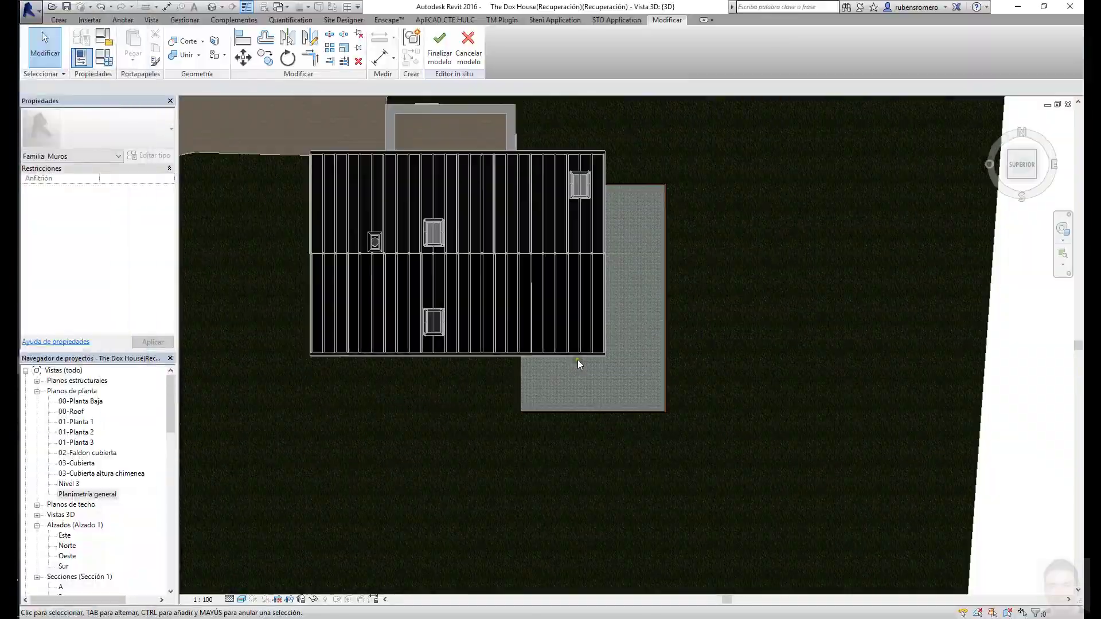
pyautogui.scroll(3, 576, 359)
pyautogui.scroll(-2, 579, 352)
pyautogui.scroll(1, 580, 352)
pyautogui.scroll(-2, 580, 352)
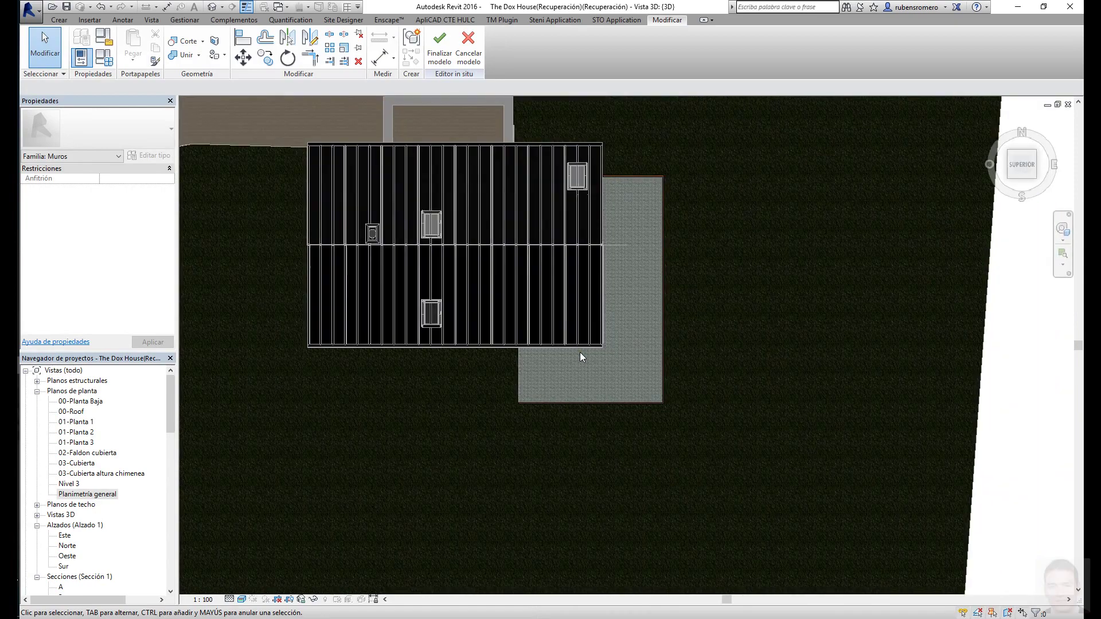
pyautogui.scroll(-1, 579, 352)
pyautogui.scroll(2, 580, 352)
pyautogui.click(439, 49)
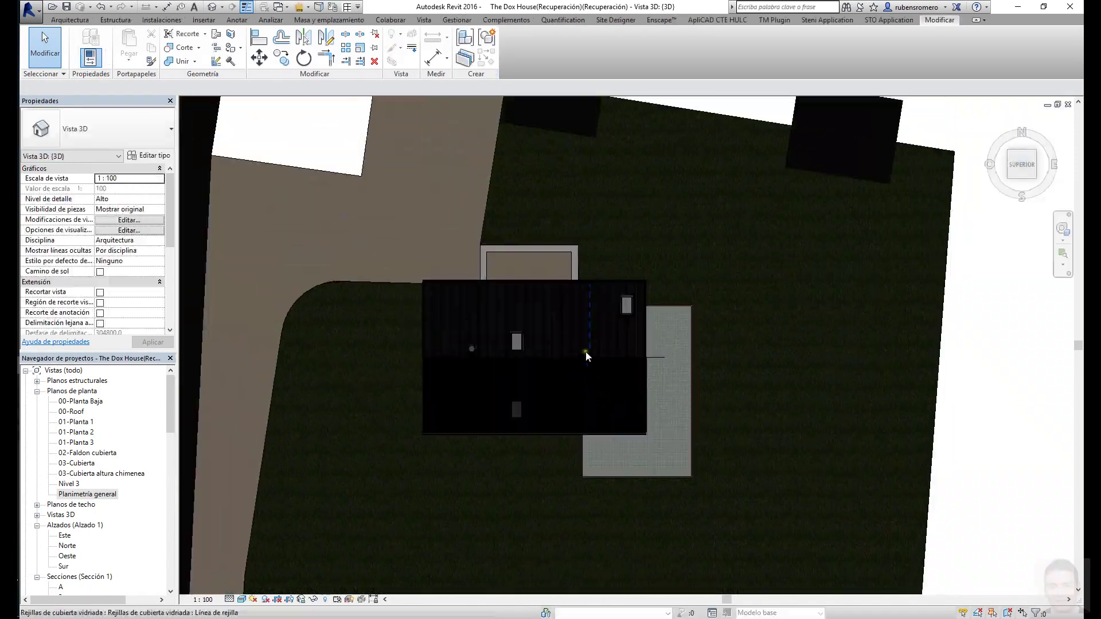
# - Switch the 3D view to Trazado de rayos and orbit into a perspective of the house
pyautogui.scroll(-2, 546, 273)
pyautogui.scroll(-1, 518, 360)
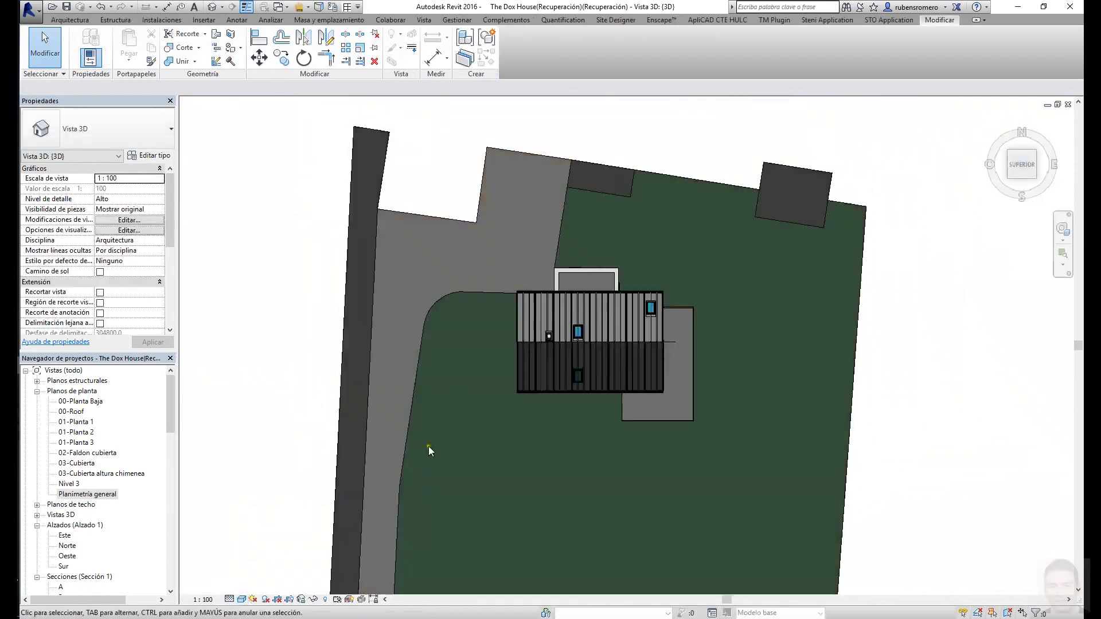
pyautogui.click(250, 587)
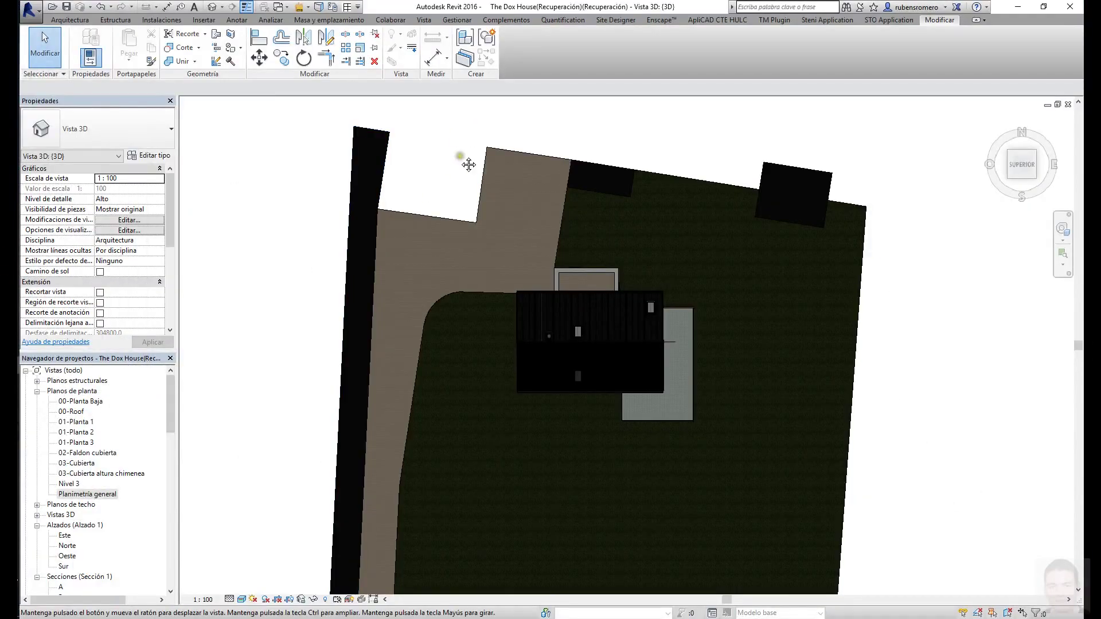
pyautogui.scroll(-2, 469, 165)
pyautogui.scroll(3, 477, 204)
pyautogui.keyDown('shift'); pyautogui.moveTo(477, 205); pyautogui.dragTo(806, 394, button='middle'); pyautogui.keyUp('shift')
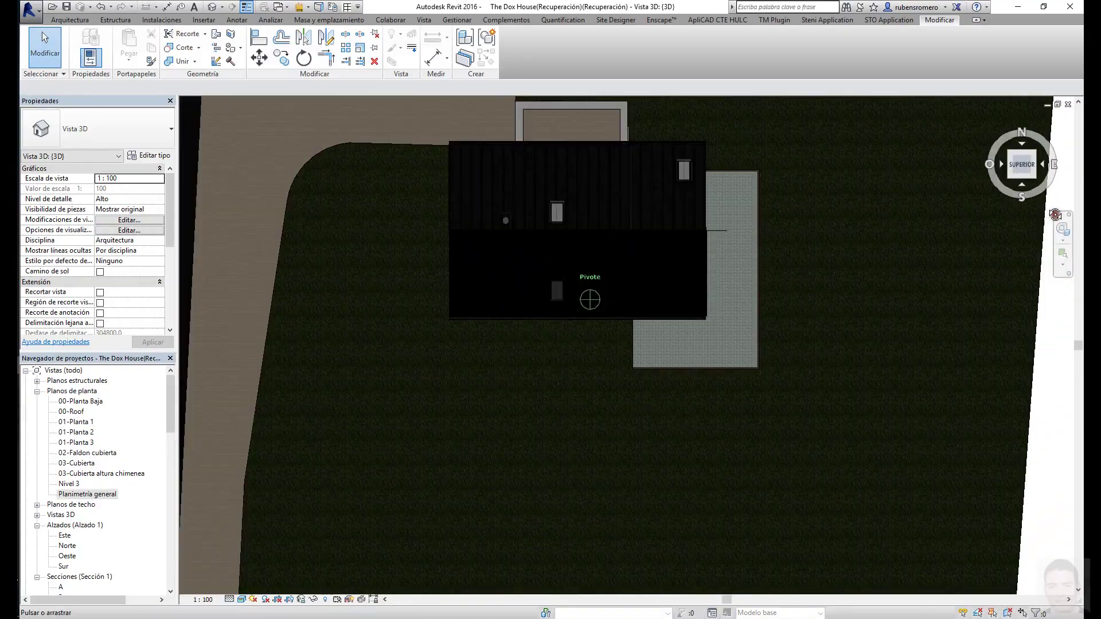
pyautogui.scroll(4, 589, 295)
# - Redraw the grava jardin floor boundary with a typed line length, cutting it to 4.513 m²
pyautogui.click(331, 400)
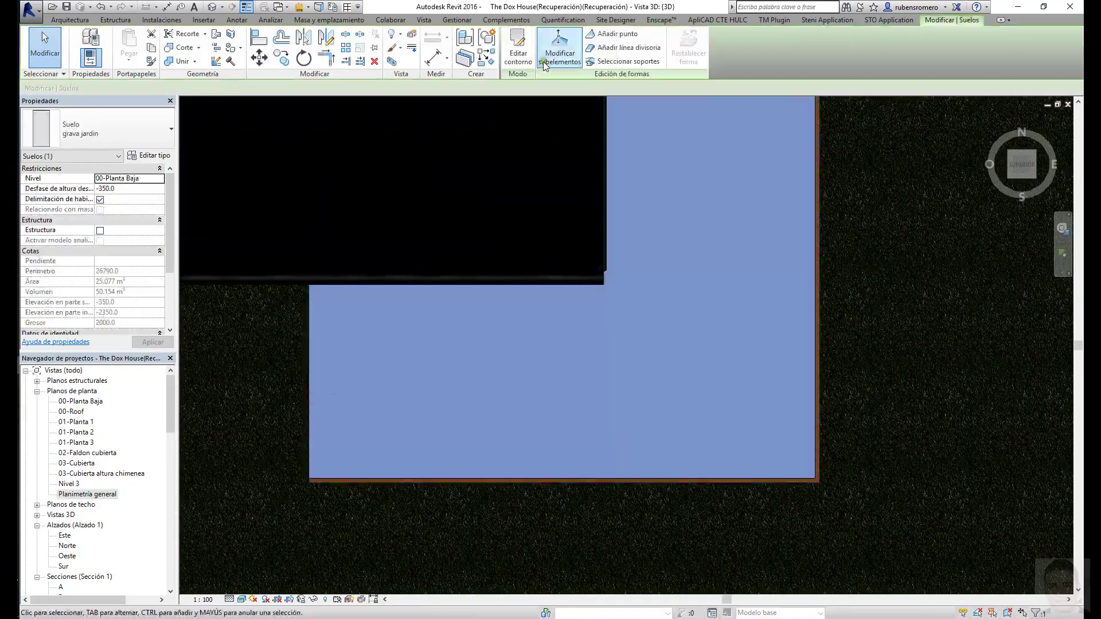
pyautogui.click(517, 51)
pyautogui.scroll(2, 826, 430)
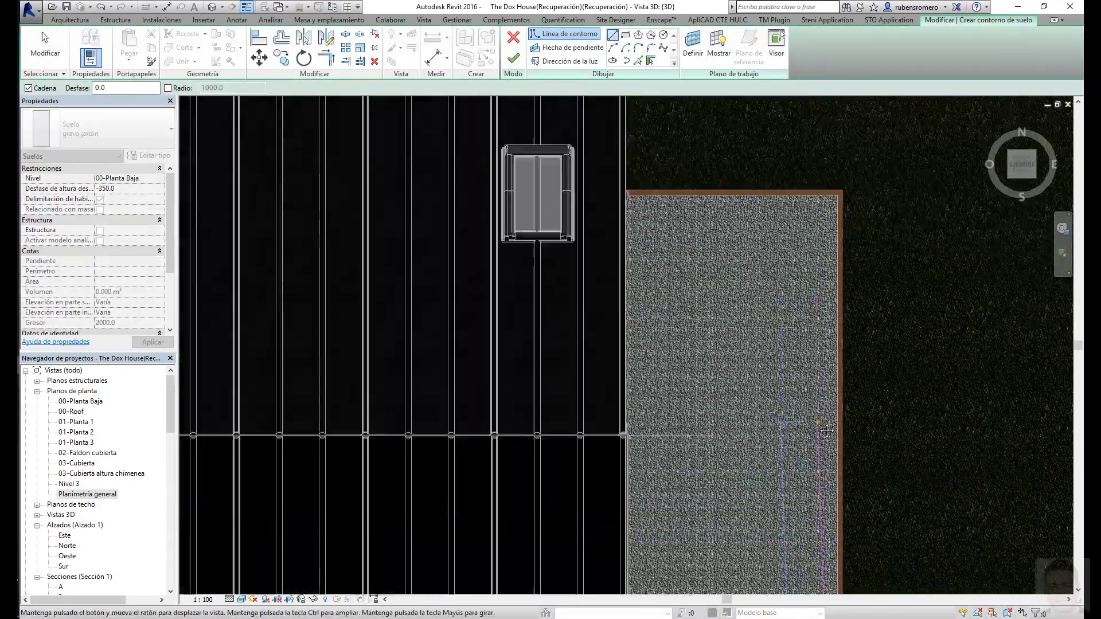
pyautogui.scroll(-1, 826, 430)
pyautogui.scroll(3, 859, 95)
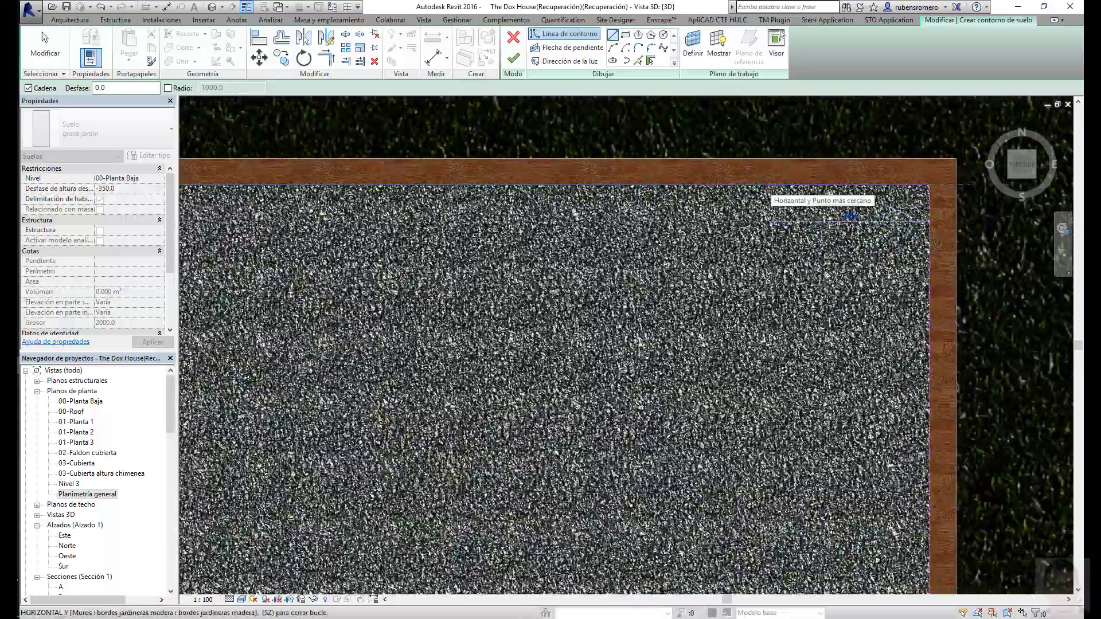
pyautogui.scroll(-3, 837, 180)
pyautogui.write('3')
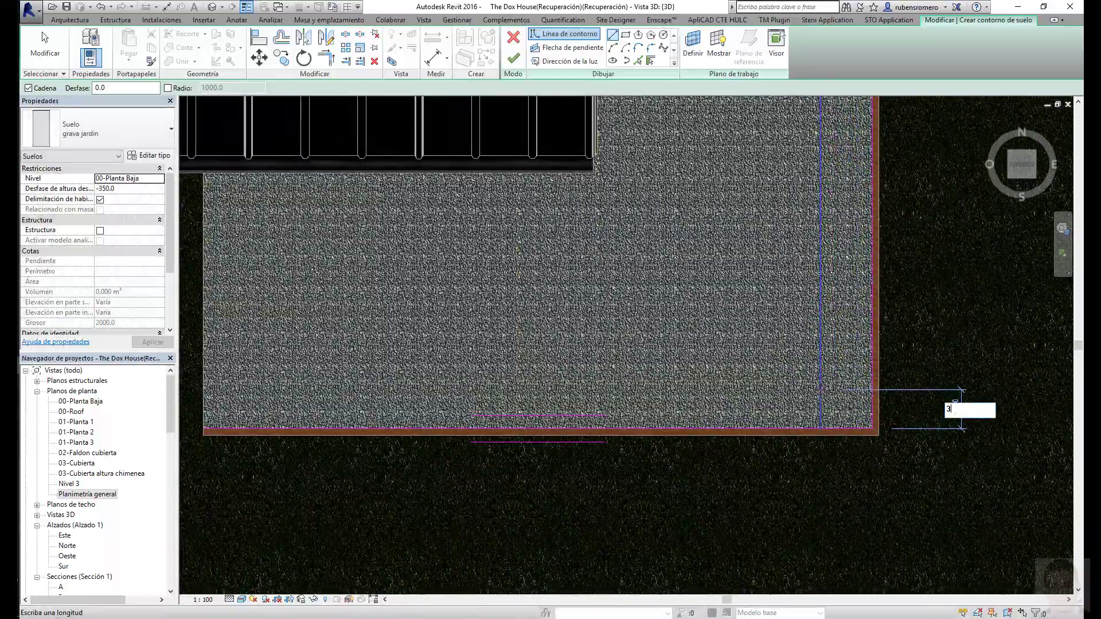
pyautogui.press('Return')
pyautogui.press('Escape')
pyautogui.press('Escape')
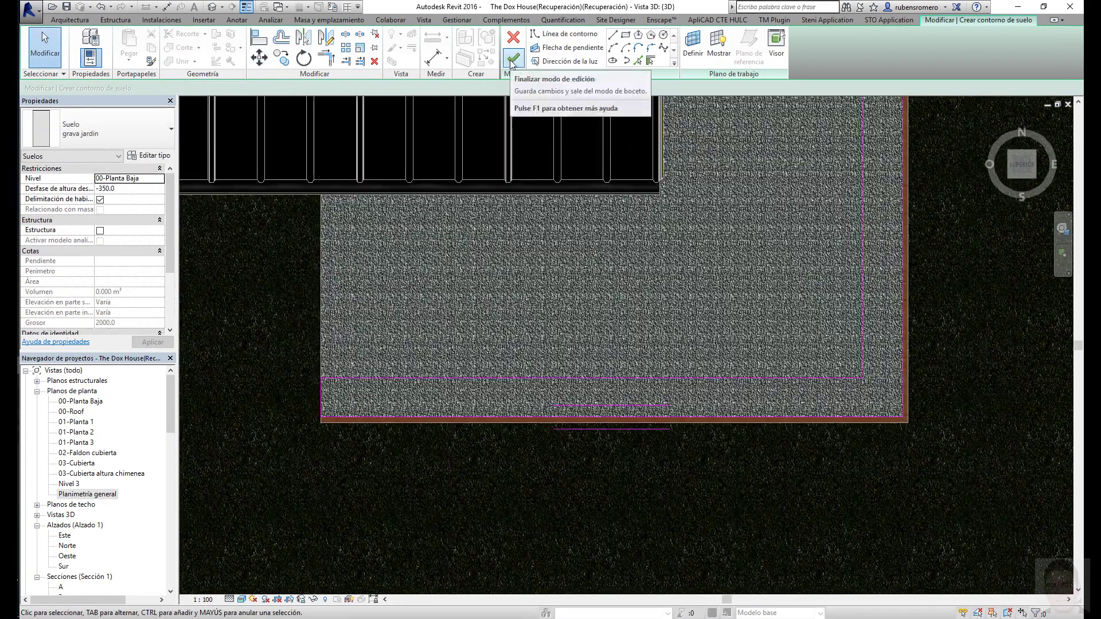
pyautogui.click(514, 58)
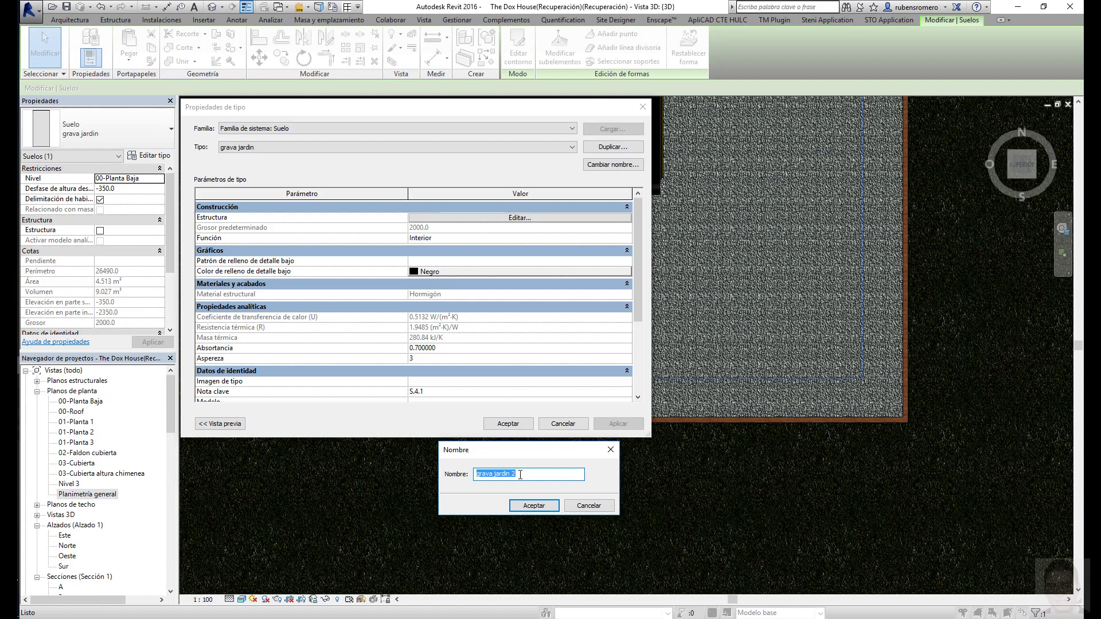
# - Name the new floor type 'tierra jardin' and delete the unused new material
pyautogui.write('n')
pyautogui.press('Return')
pyautogui.click(520, 218)
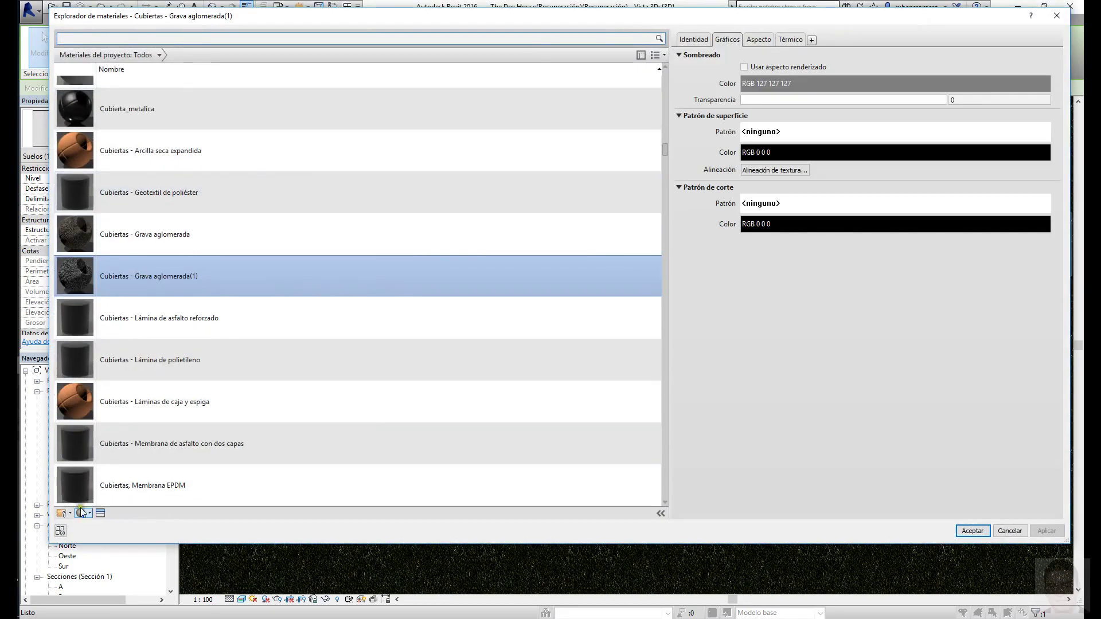
pyautogui.rightClick(226, 275)
pyautogui.click(263, 315)
pyautogui.write('Tierra')
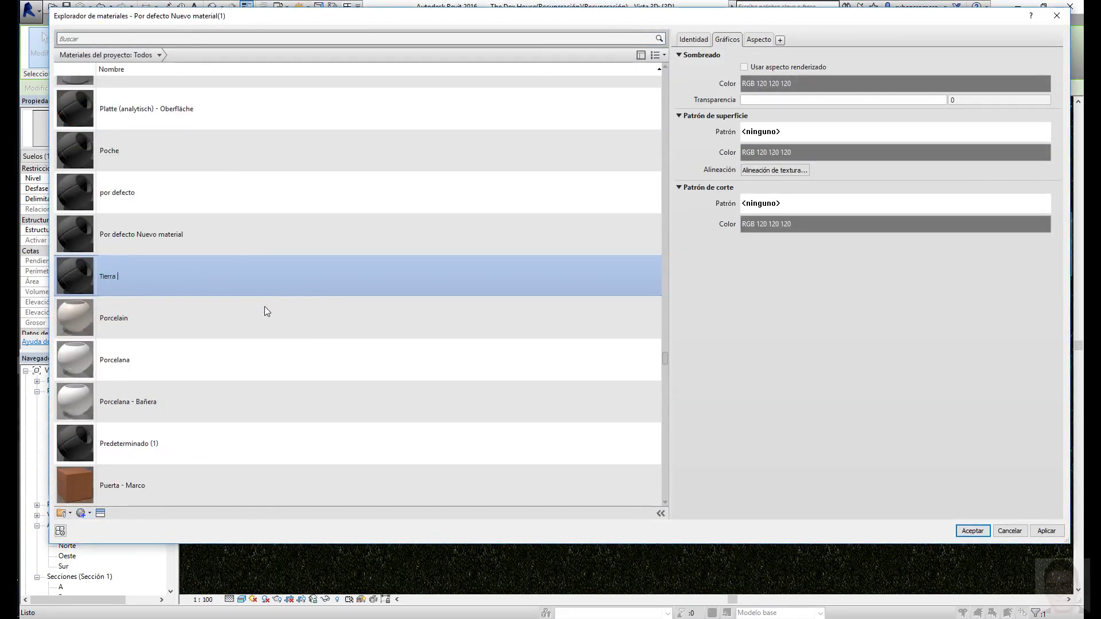
# - Assign the Tierra soil material to the tierra jardin layer and confirm the structure
pyautogui.scroll(-10, 239, 319)
pyautogui.click(214, 424)
pyautogui.click(759, 39)
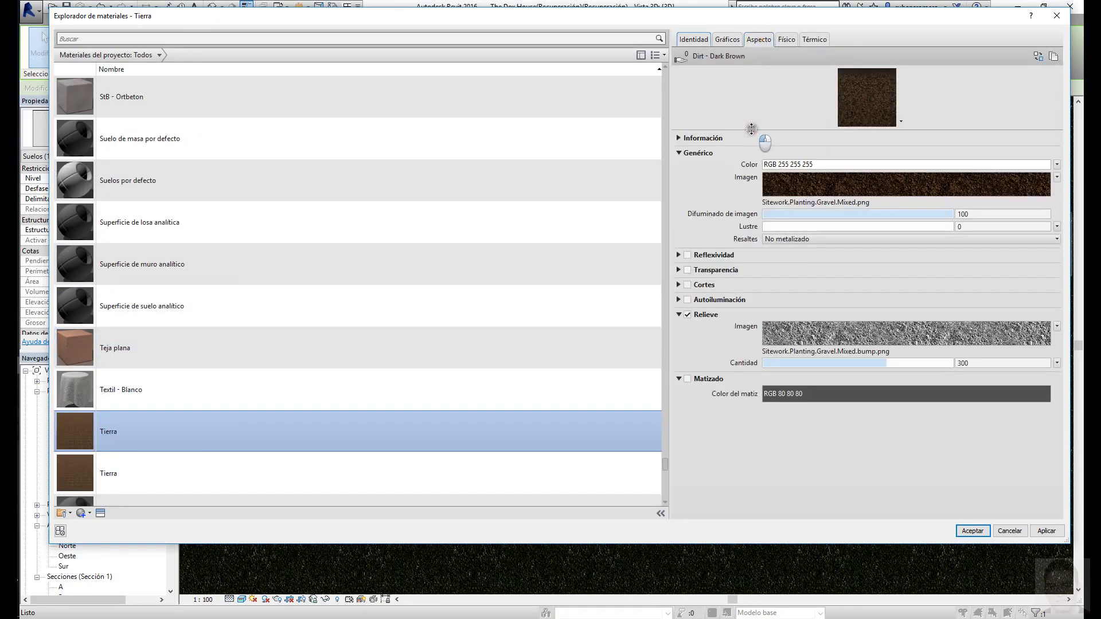
pyautogui.click(972, 530)
pyautogui.click(566, 423)
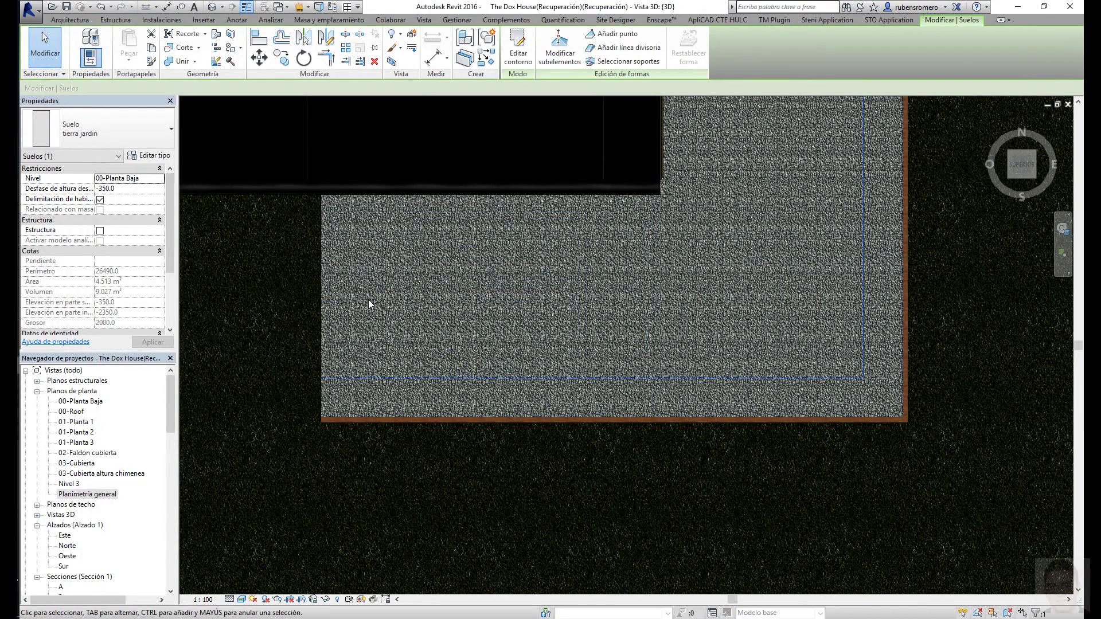
pyautogui.doubleClick(321, 302)
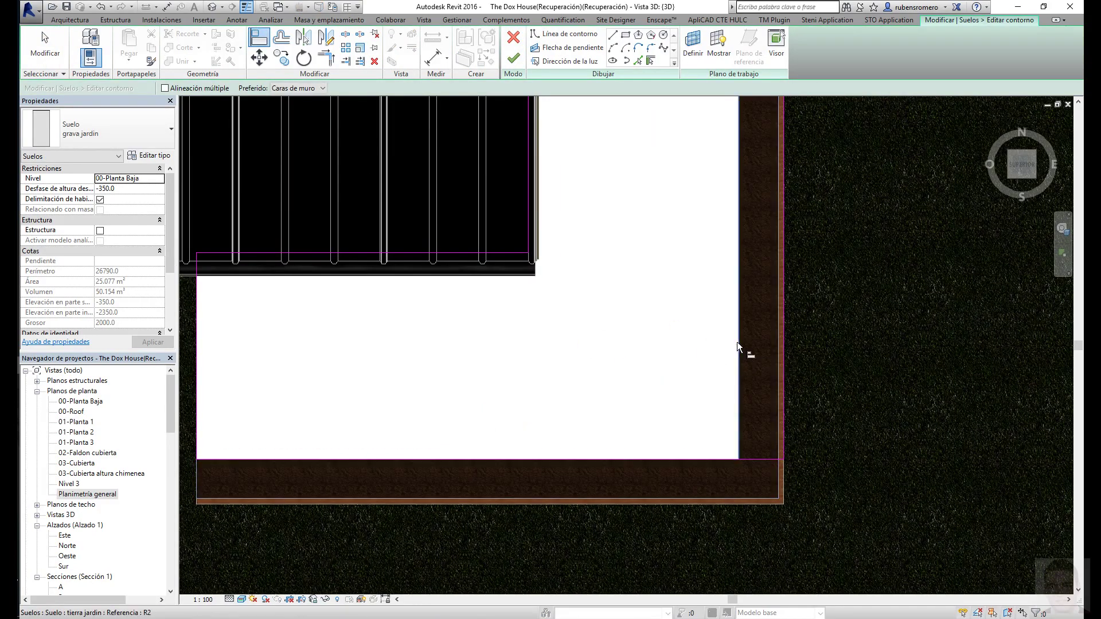
pyautogui.press('Return')
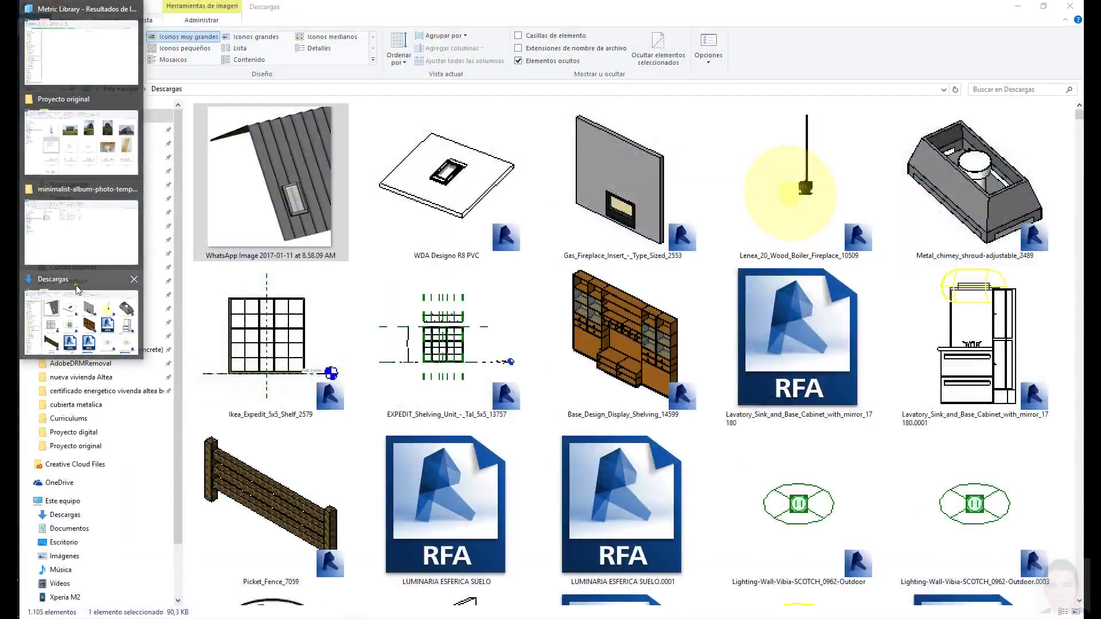
# - Browse File Explorer to IT for Designers > Proyecto digital to locate RPCtest, then minimise Explorer
pyautogui.click(94, 149)
pyautogui.click(72, 89)
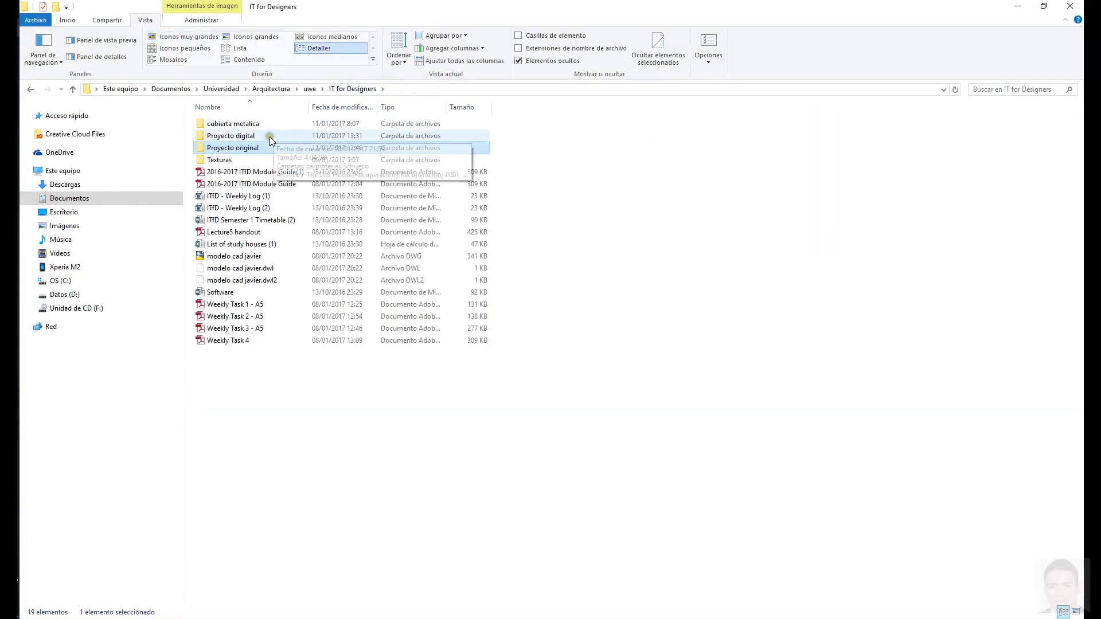
pyautogui.doubleClick(229, 136)
pyautogui.click(352, 88)
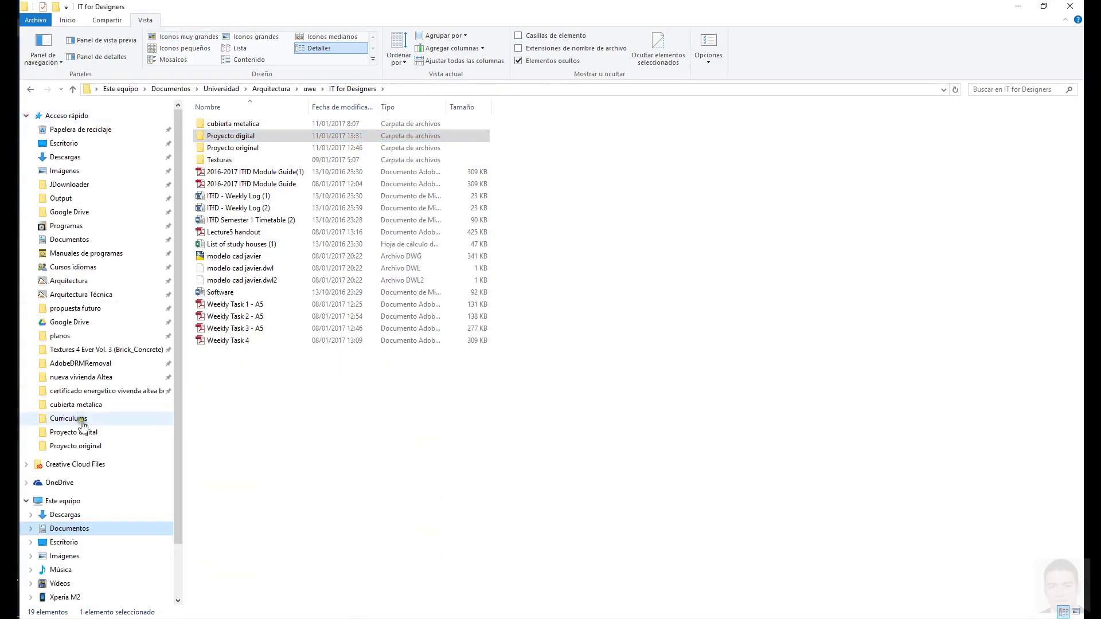
pyautogui.click(309, 89)
pyautogui.scroll(-2, 344, 401)
pyautogui.doubleClick(240, 568)
pyautogui.doubleClick(539, 135)
pyautogui.scroll(-5, 436, 230)
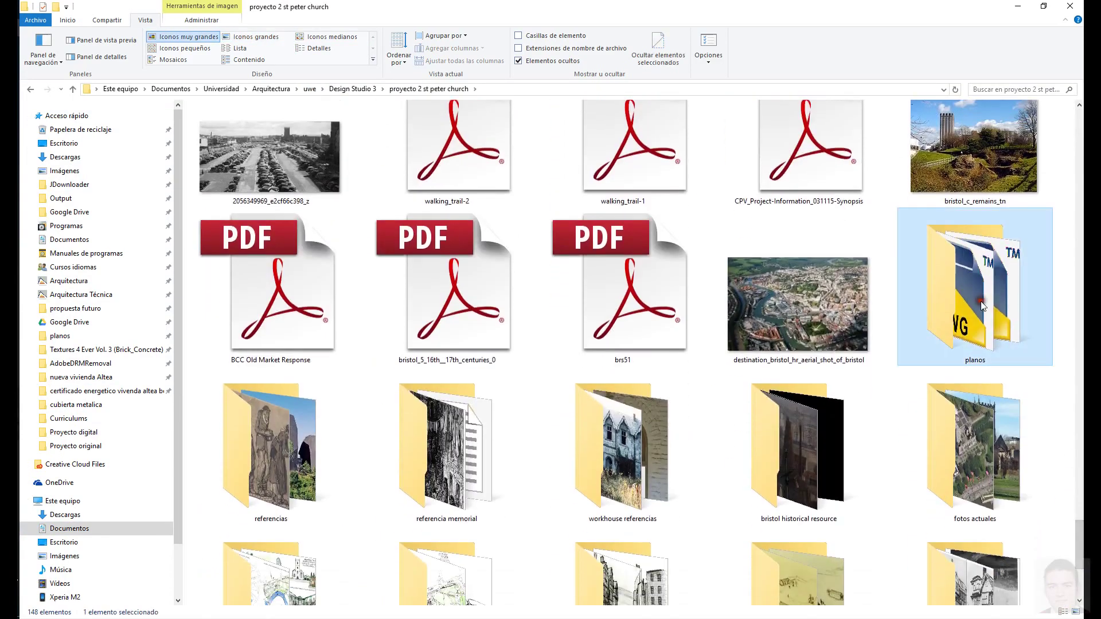
pyautogui.doubleClick(437, 180)
pyautogui.click(73, 431)
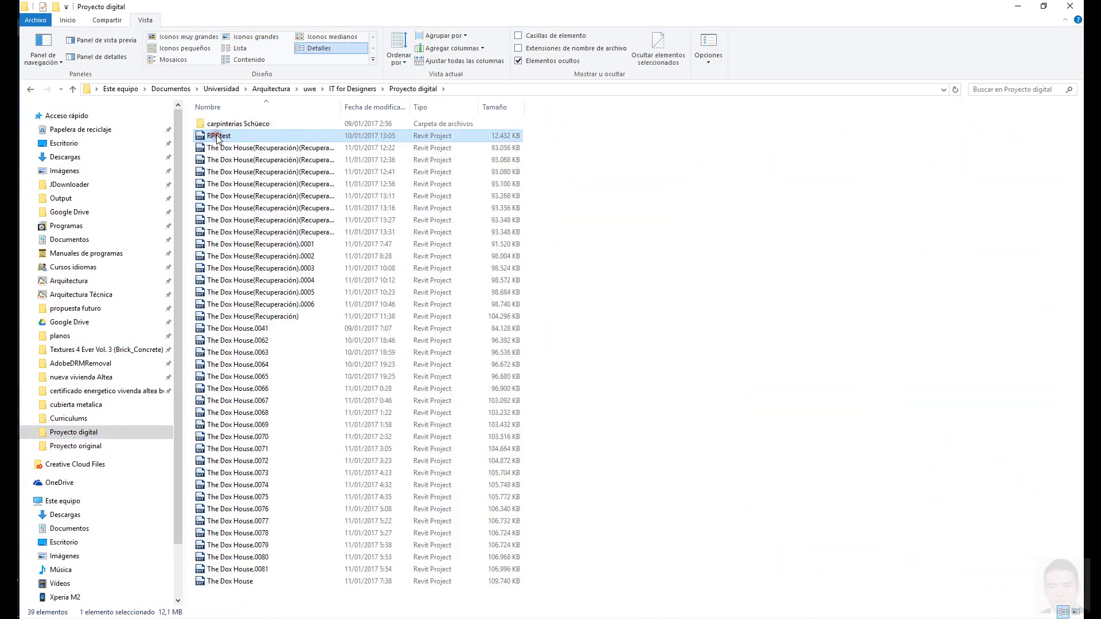
pyautogui.click(1013, 10)
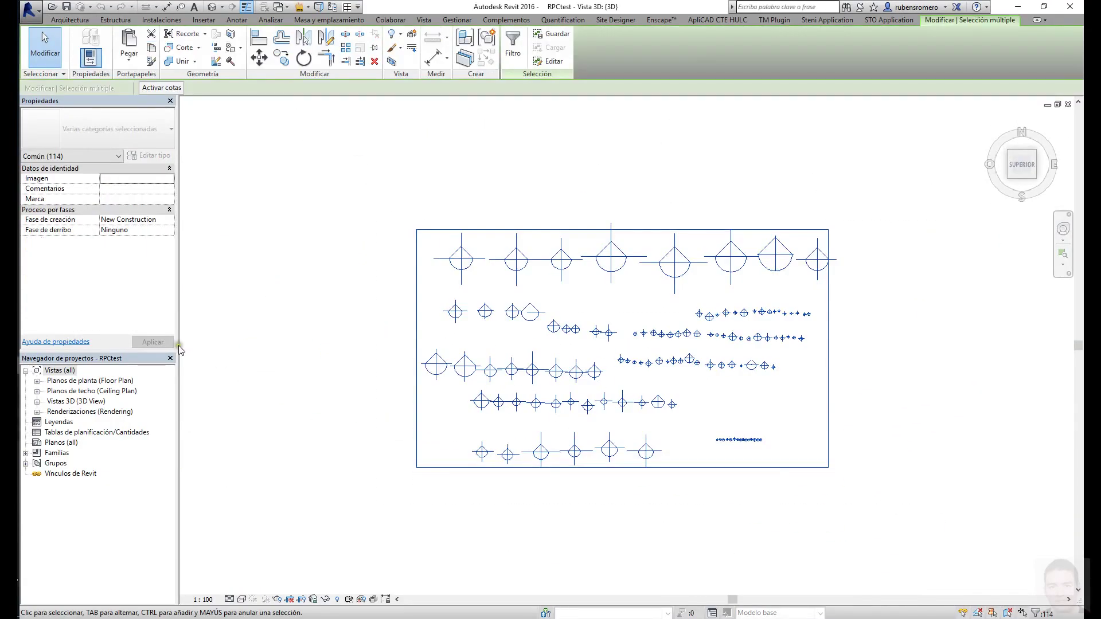
# - Switch to The Dox House and try Paste Aligned to Selected Levels, then cancel it
pyautogui.hotkey('ctrl', 'Tab')
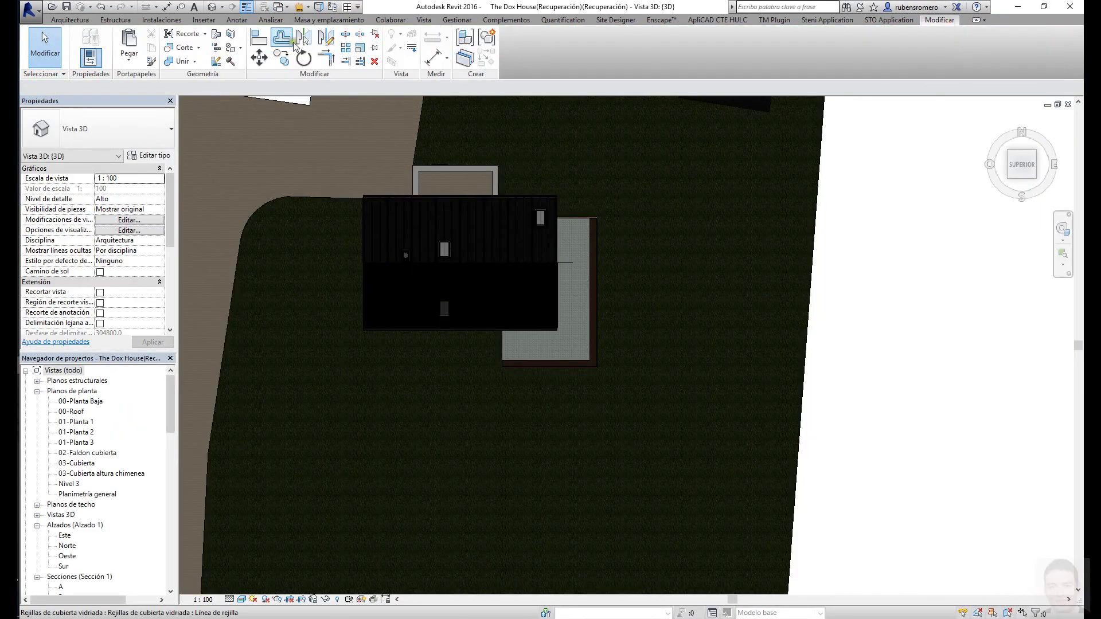
pyautogui.click(129, 54)
pyautogui.click(156, 103)
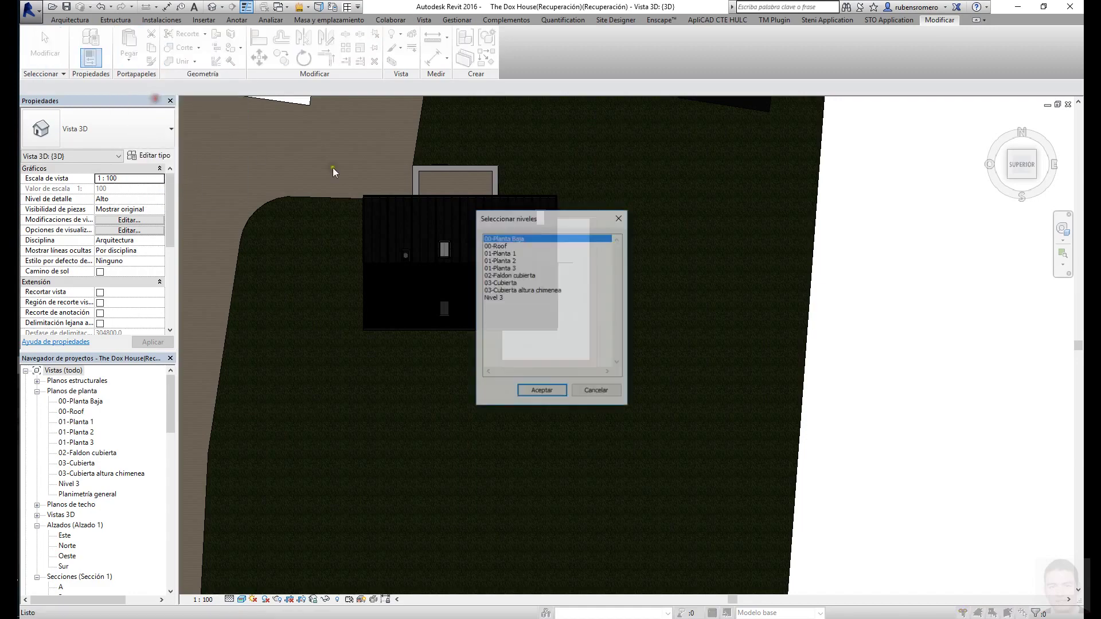
pyautogui.click(589, 391)
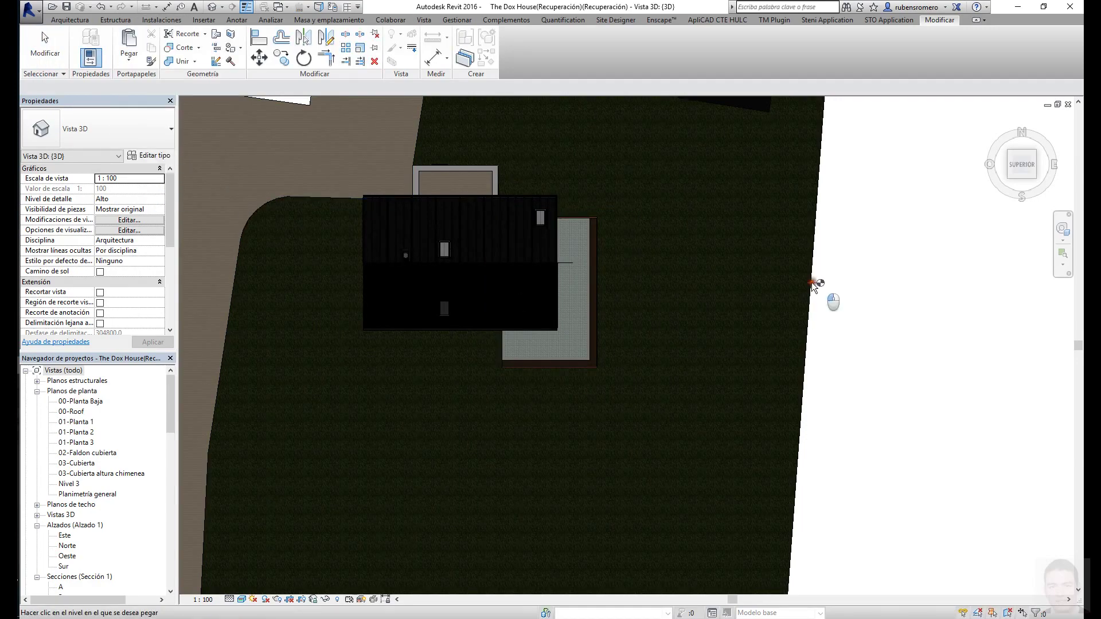
# - Paste the copied RPC trees into the 3D view, check them from the front, and finish placing
pyautogui.keyDown('shift'); pyautogui.moveTo(835, 300); pyautogui.dragTo(1032, 477, button='middle'); pyautogui.keyUp('shift')
pyautogui.keyDown('shift'); pyautogui.moveTo(692, 369); pyautogui.dragTo(696, 330, button='middle'); pyautogui.keyUp('shift')
pyautogui.rightClick(695, 329)
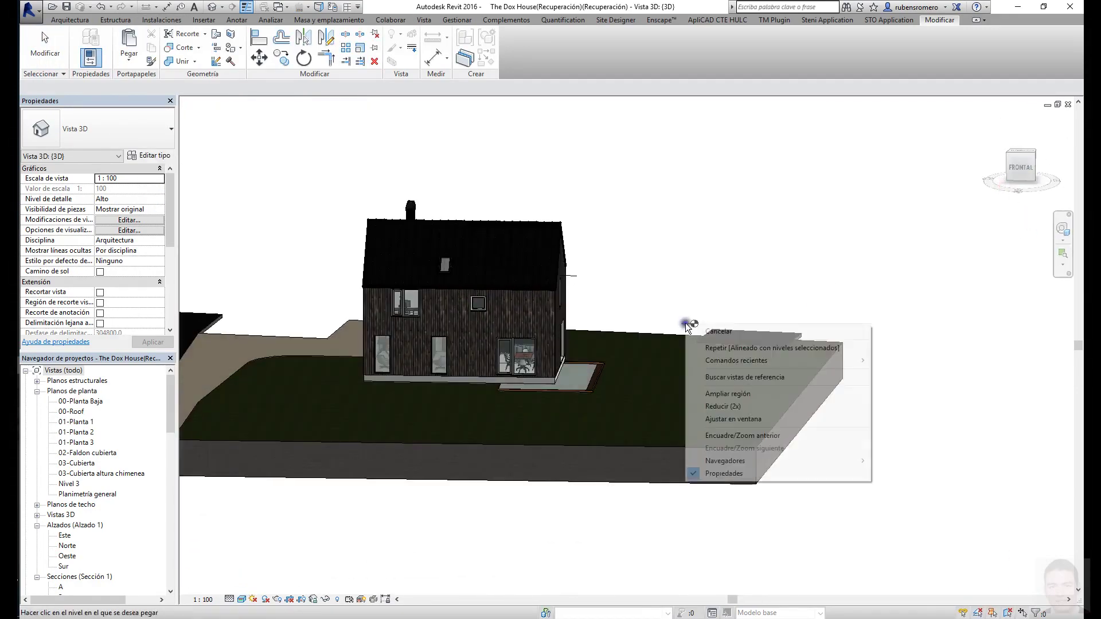
pyautogui.click(122, 60)
pyautogui.click(175, 81)
pyautogui.click(589, 364)
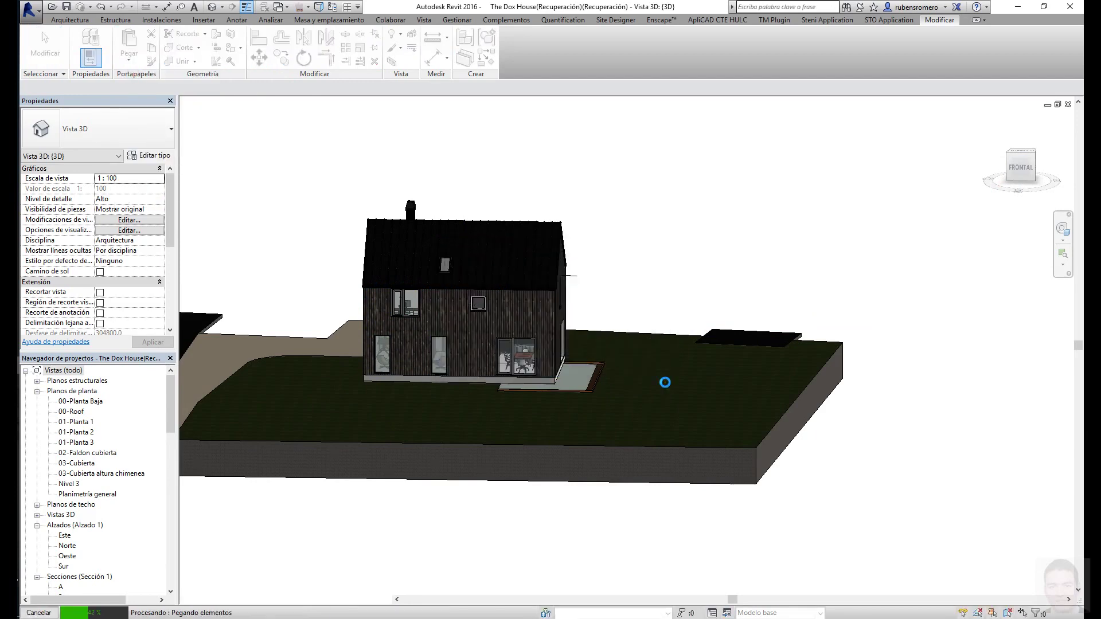
pyautogui.click(1022, 167)
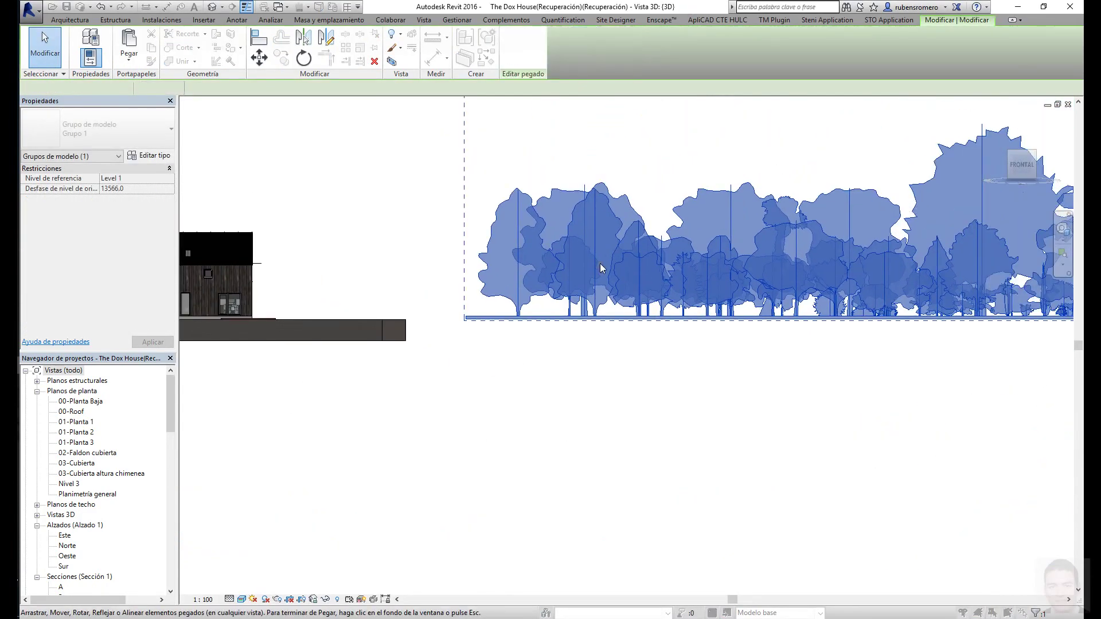
pyautogui.press('Escape')
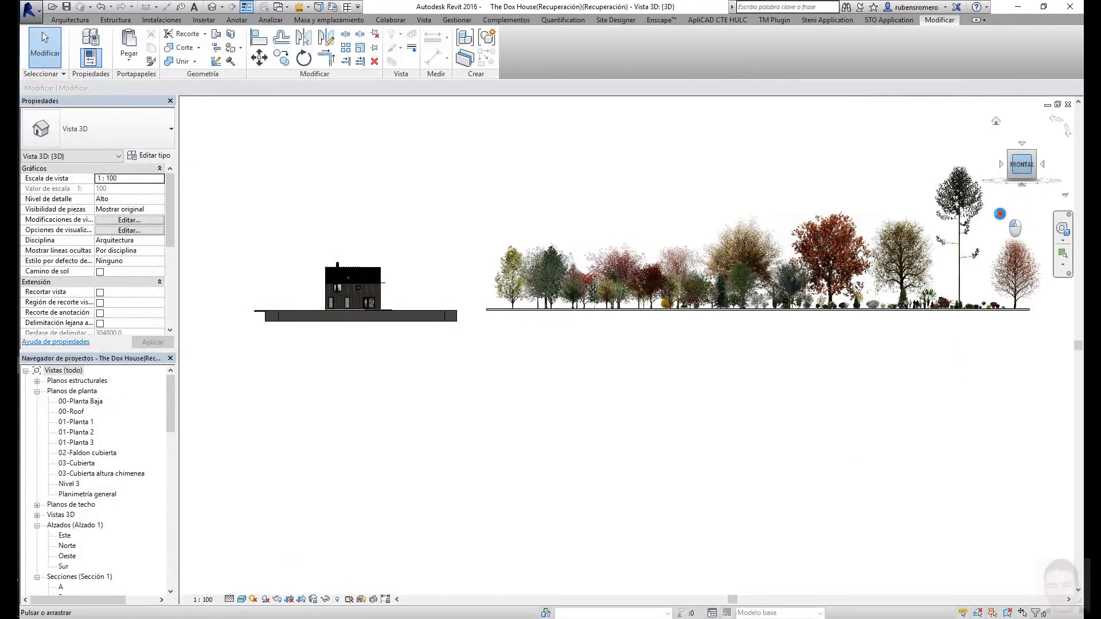
# - Box-select the 61 small shrubs and flowers in the plant rows
pyautogui.keyDown('shift'); pyautogui.moveTo(1000, 214); pyautogui.dragTo(1000, 212, button='middle'); pyautogui.keyUp('shift')
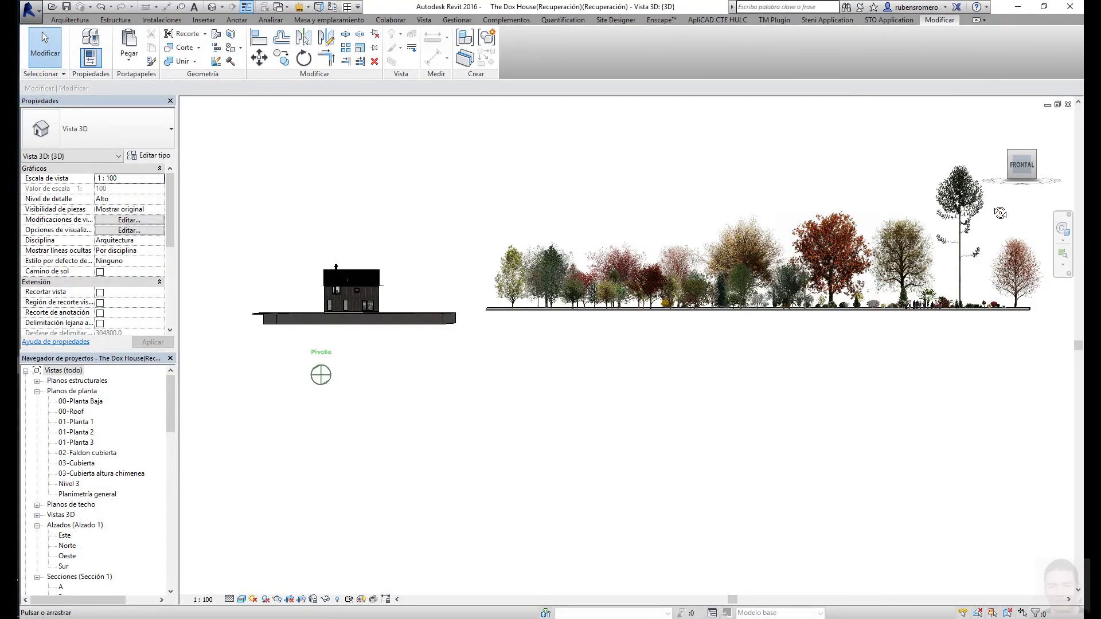
pyautogui.keyDown('shift'); pyautogui.moveTo(914, 283); pyautogui.dragTo(934, 276, button='middle'); pyautogui.keyUp('shift')
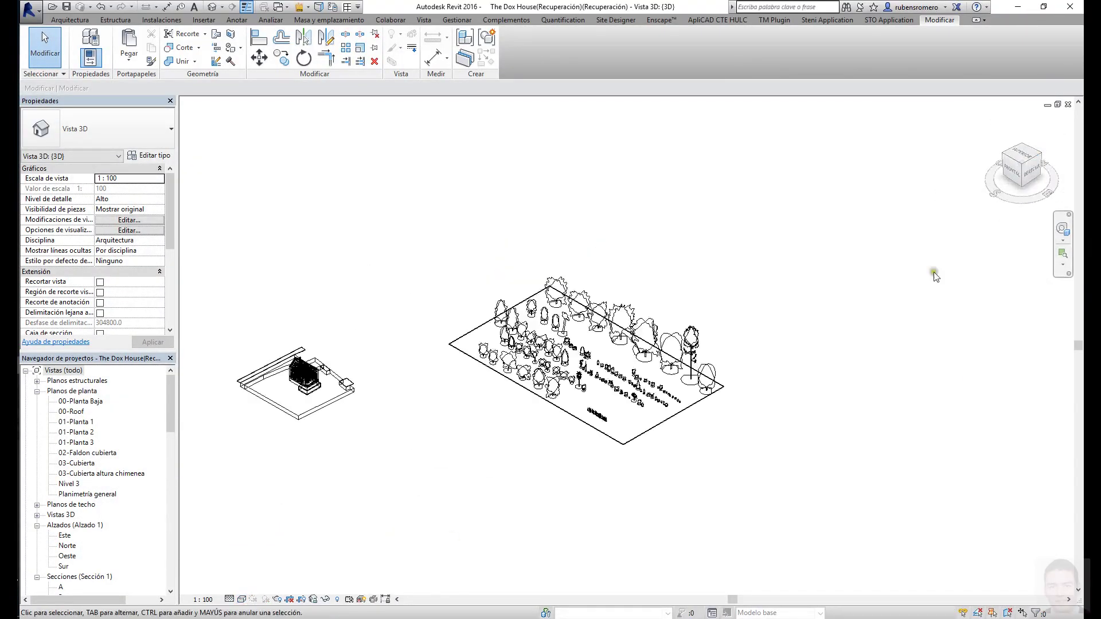
pyautogui.scroll(5, 798, 379)
pyautogui.scroll(2, 798, 378)
pyautogui.scroll(2, 758, 414)
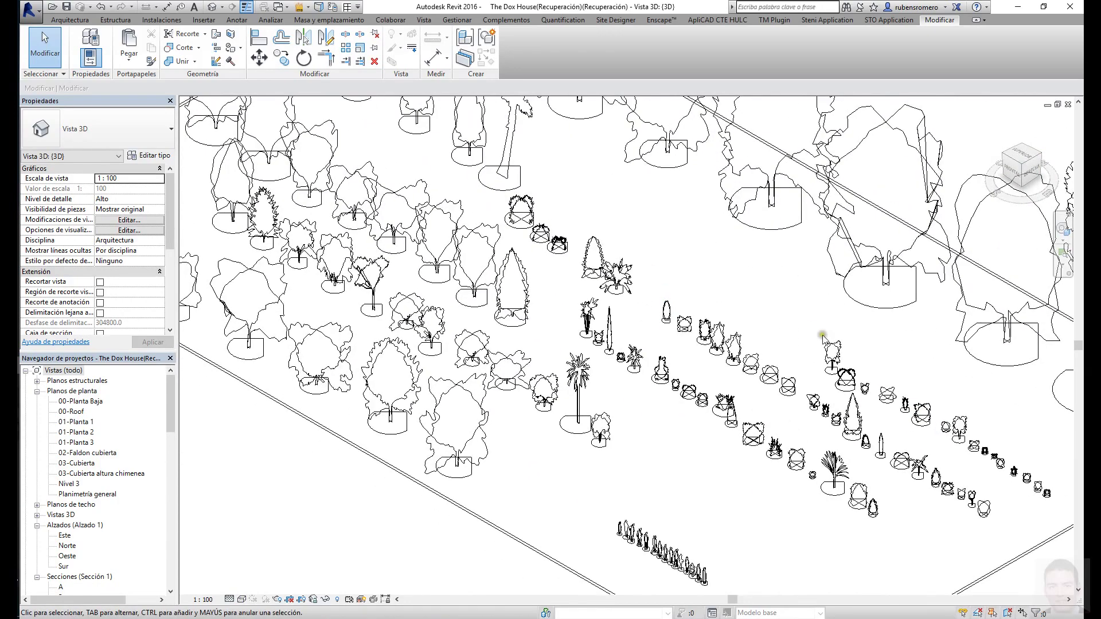
pyautogui.moveTo(1013, 224); pyautogui.dragTo(888, 262)
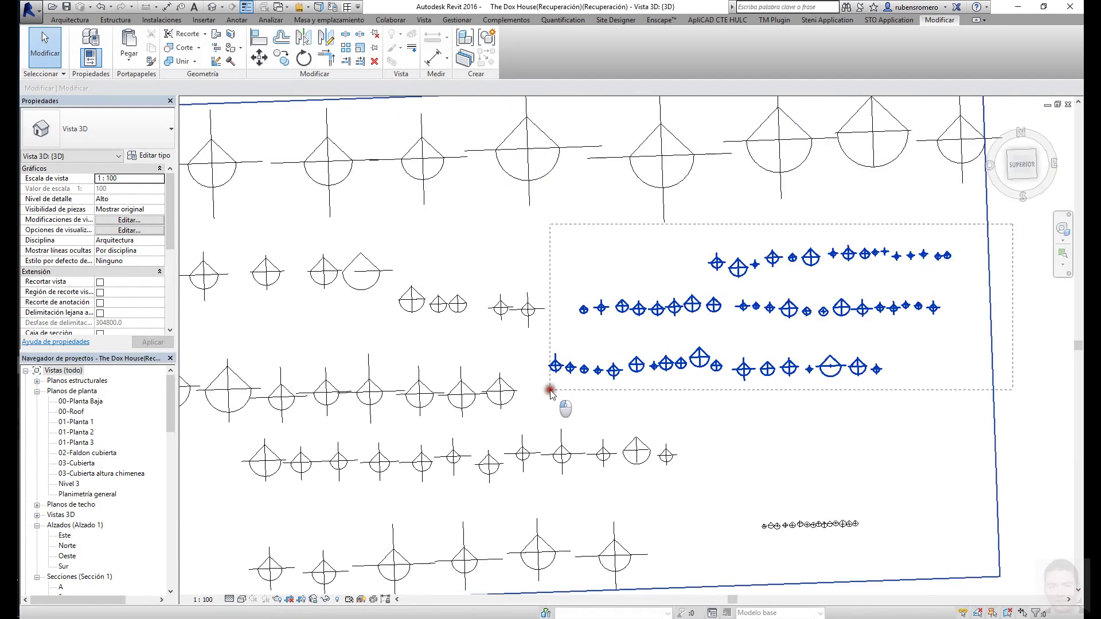
pyautogui.moveTo(549, 392); pyautogui.dragTo(410, 300)
pyautogui.scroll(-3, 410, 300)
pyautogui.keyDown('shift'); pyautogui.moveTo(516, 344); pyautogui.dragTo(516, 287, button='middle'); pyautogui.keyUp('shift')
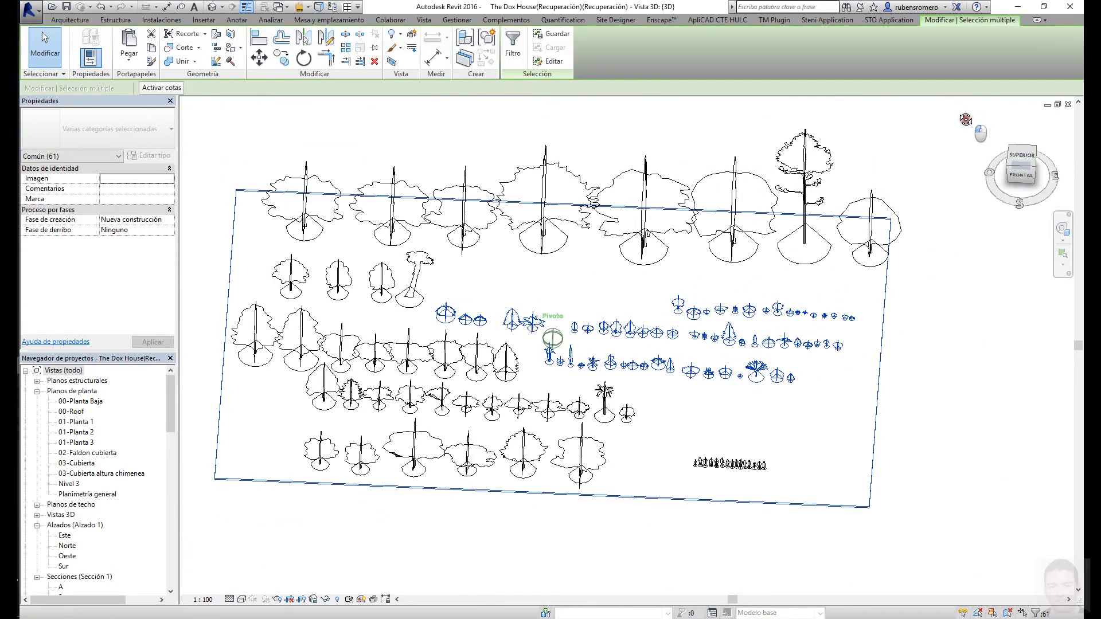
# - Copy the selected small plants to a spot nearer the house
pyautogui.click(284, 60)
pyautogui.click(235, 190)
pyautogui.scroll(-3, 436, 287)
pyautogui.click(661, 381)
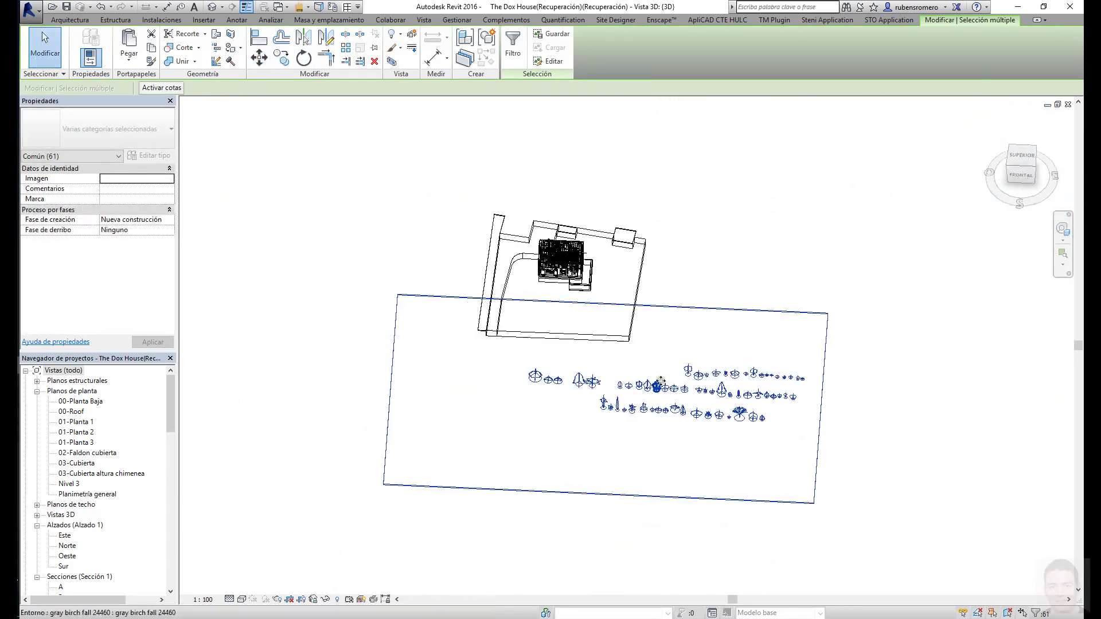
pyautogui.scroll(-3, 661, 381)
# - Move a single plant to a new spot with MV
pyautogui.click(843, 249)
pyautogui.press('m')
pyautogui.press('v')
pyautogui.scroll(3, 504, 433)
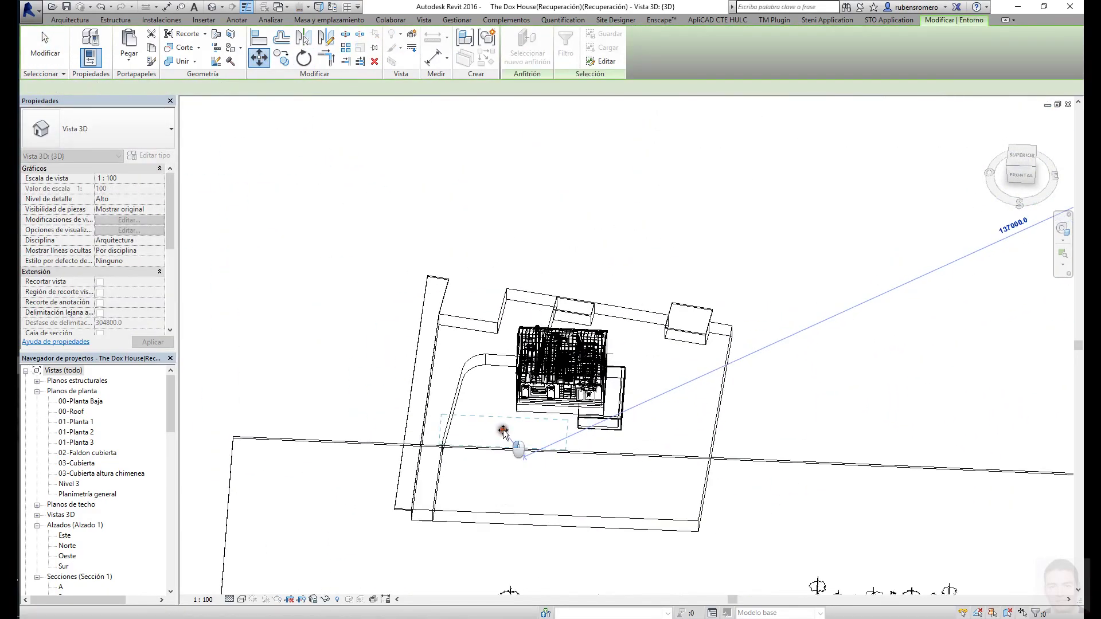
pyautogui.click(504, 431)
pyautogui.moveTo(503, 431); pyautogui.dragTo(504, 276, button='middle')
pyautogui.scroll(3, 516, 401)
# - Switch the view's visual style to Realistic
pyautogui.click(242, 599)
pyautogui.click(269, 586)
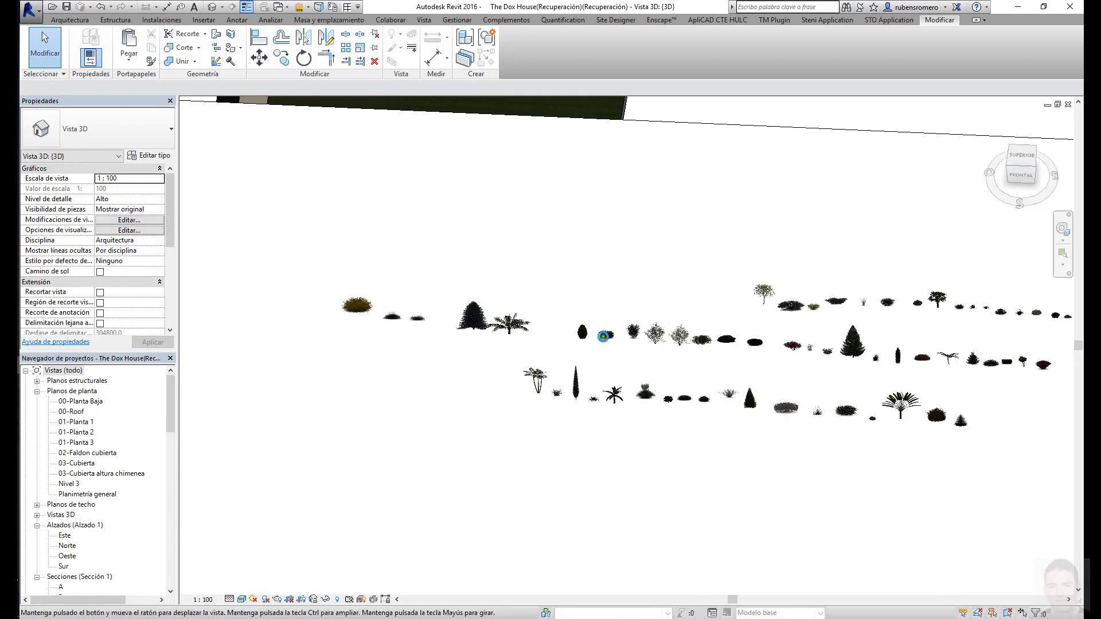
pyautogui.scroll(3, 829, 360)
pyautogui.scroll(3, 829, 390)
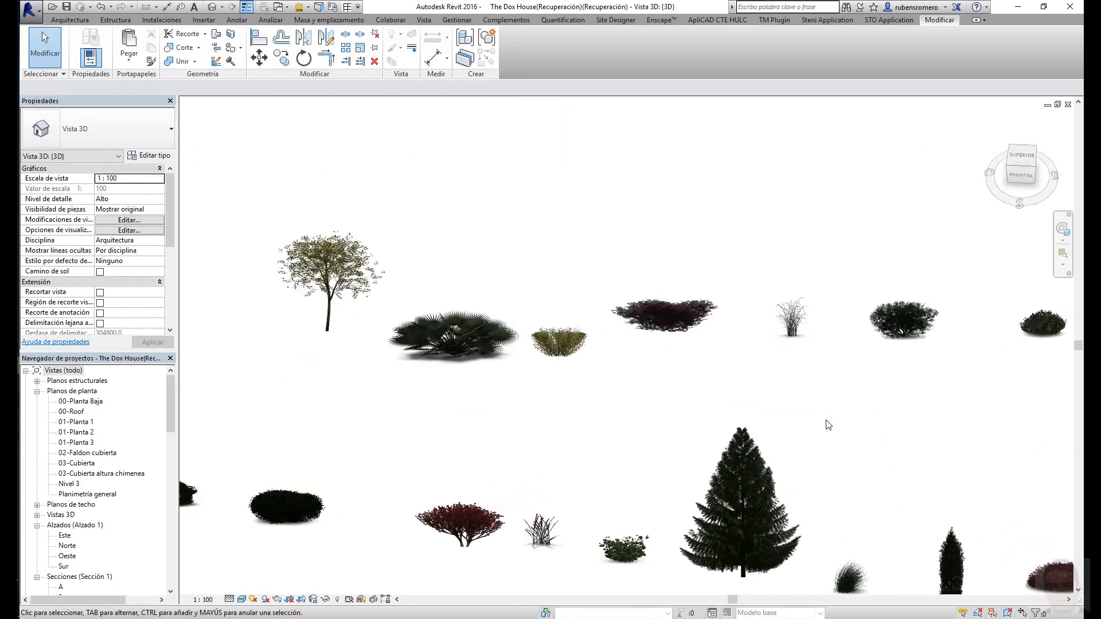
# - Select every lupin plant in the model with SA
pyautogui.click(508, 549)
pyautogui.press('s')
pyautogui.press('a')
pyautogui.scroll(-2, 634, 504)
pyautogui.scroll(-3, 595, 414)
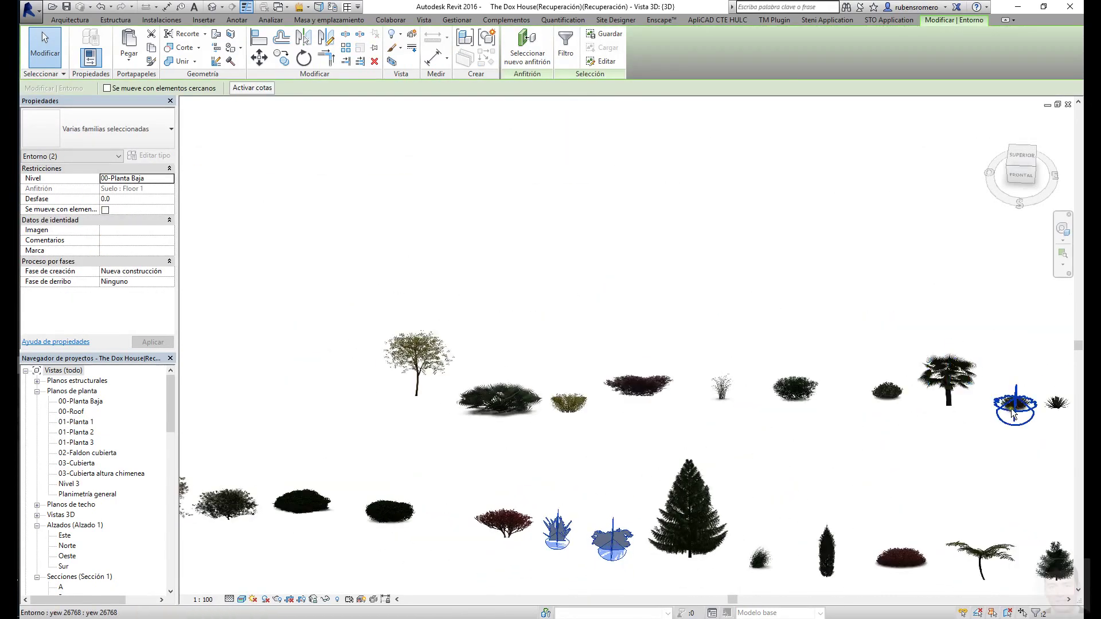
pyautogui.scroll(-1, 524, 339)
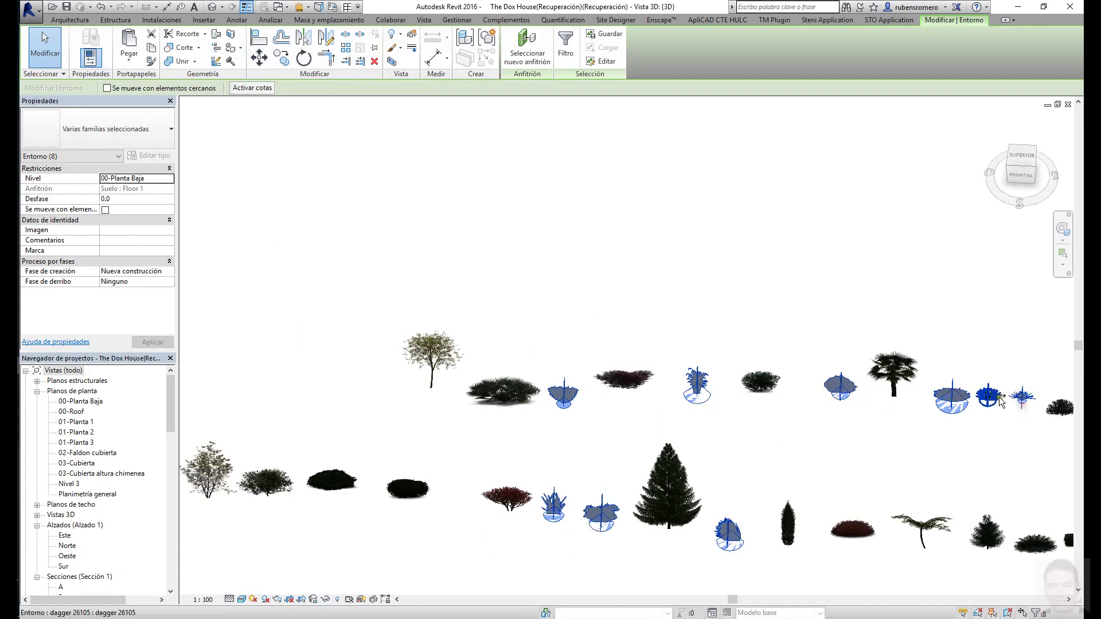
# - Select a switchgrass plant, then switch to a top-down view of the site
pyautogui.click(1001, 401)
pyautogui.scroll(-2, 579, 270)
pyautogui.scroll(-1, 580, 270)
pyautogui.scroll(-2, 465, 499)
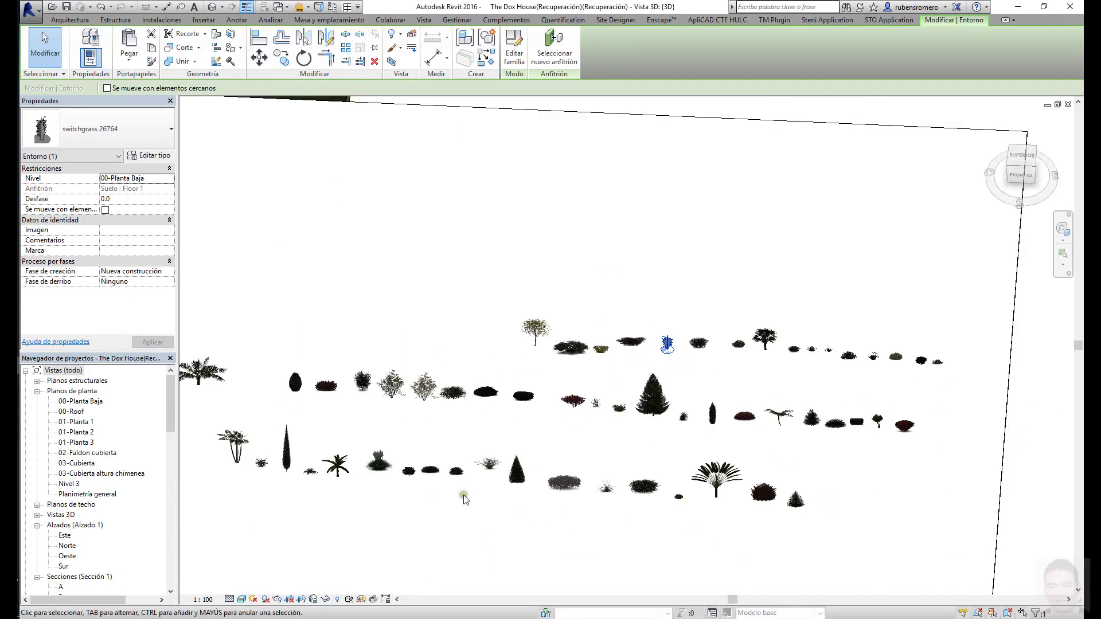
pyautogui.click(1021, 155)
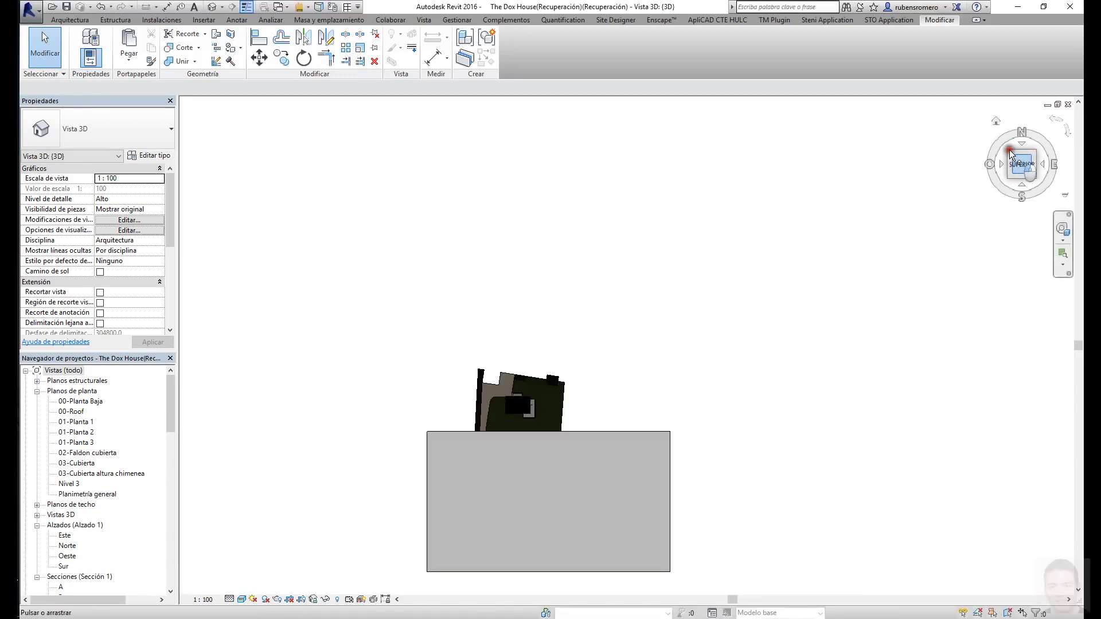
# - Select the grey terrain floor, then Zoom in Region twice around the plant rows
pyautogui.click(668, 441)
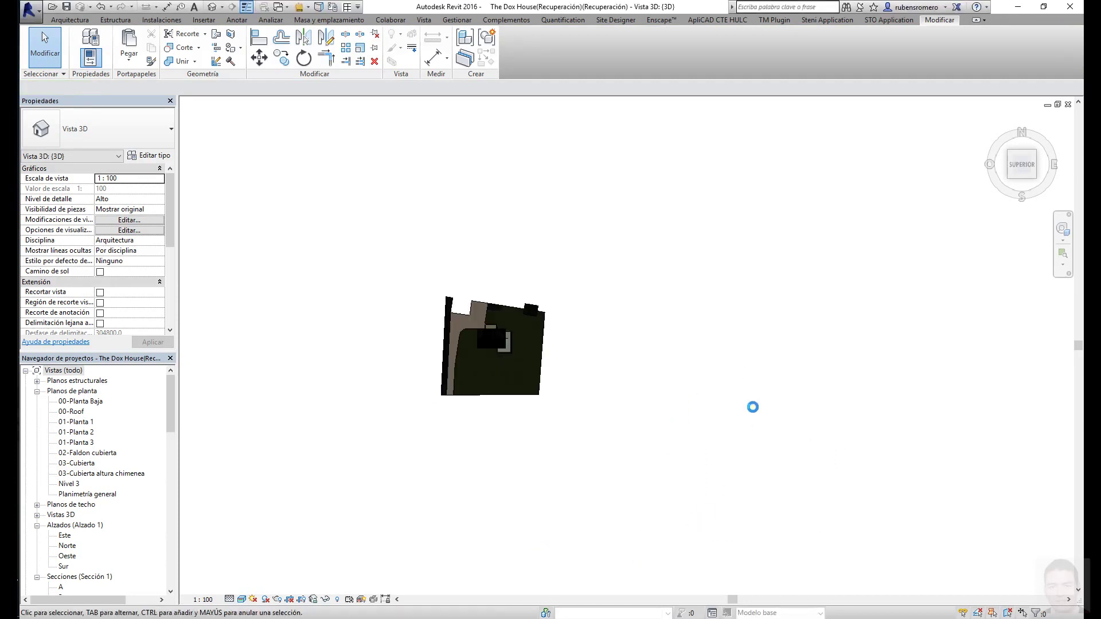
pyautogui.rightClick(736, 499)
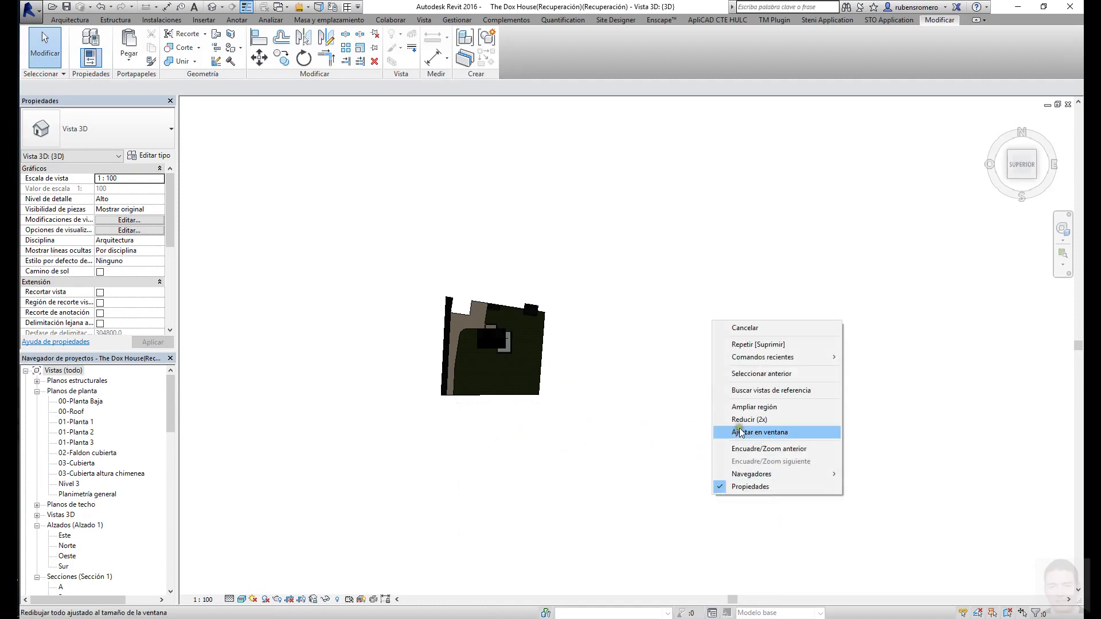
pyautogui.click(740, 430)
pyautogui.click(413, 287)
pyautogui.click(708, 482)
pyautogui.rightClick(625, 393)
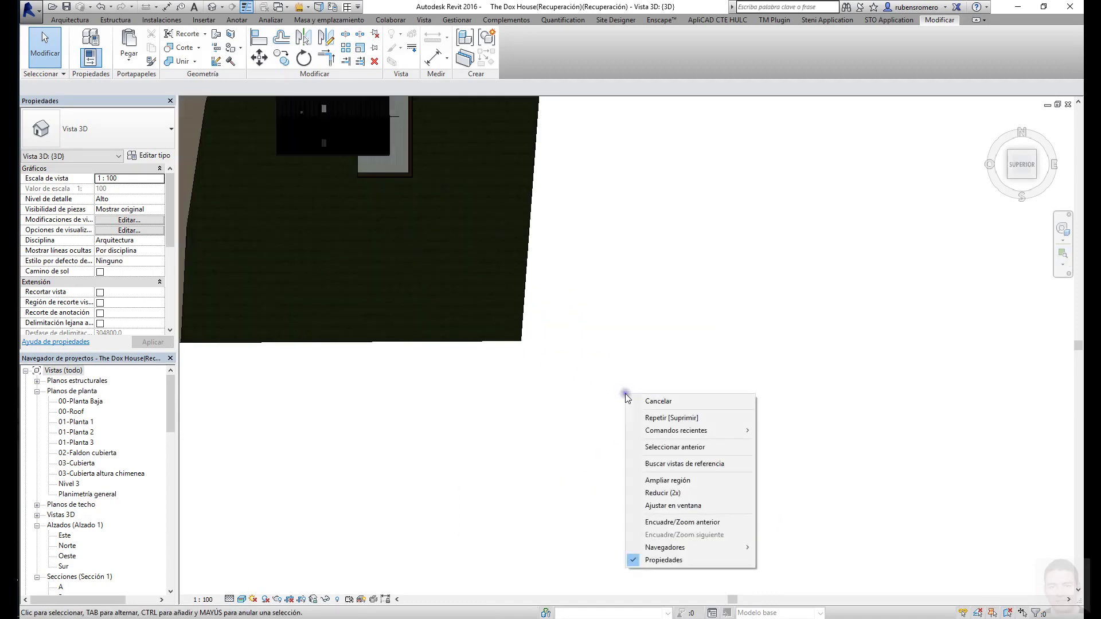
pyautogui.click(677, 491)
pyautogui.click(470, 327)
pyautogui.click(764, 472)
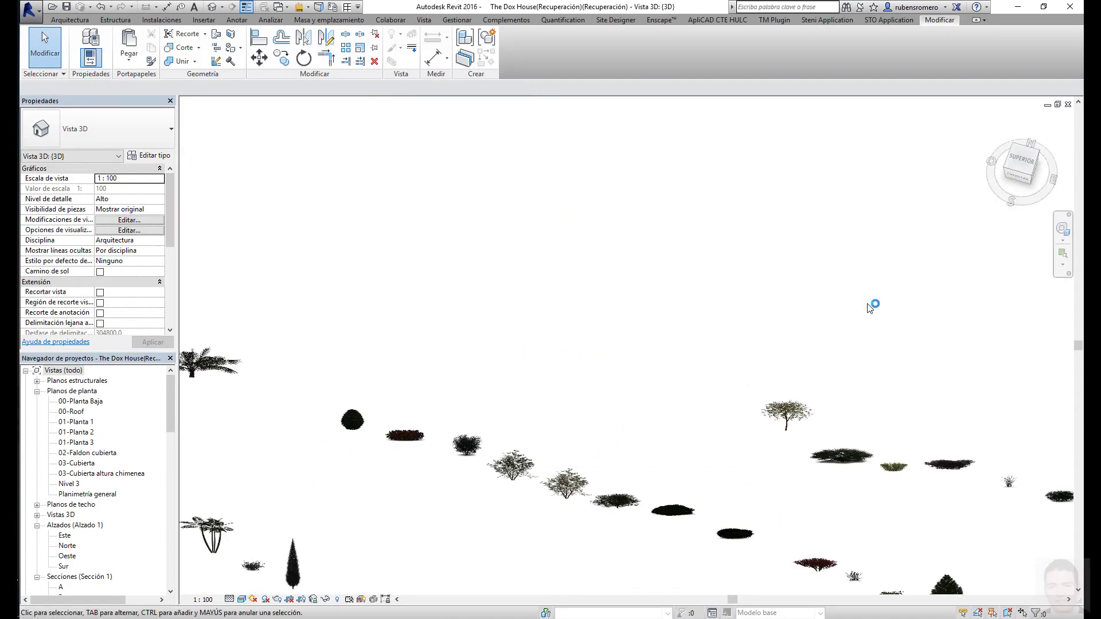
pyautogui.scroll(-5, 872, 307)
# - Gather the hydrangea and eight plants, and rotate them into a vertical row
pyautogui.click(516, 454)
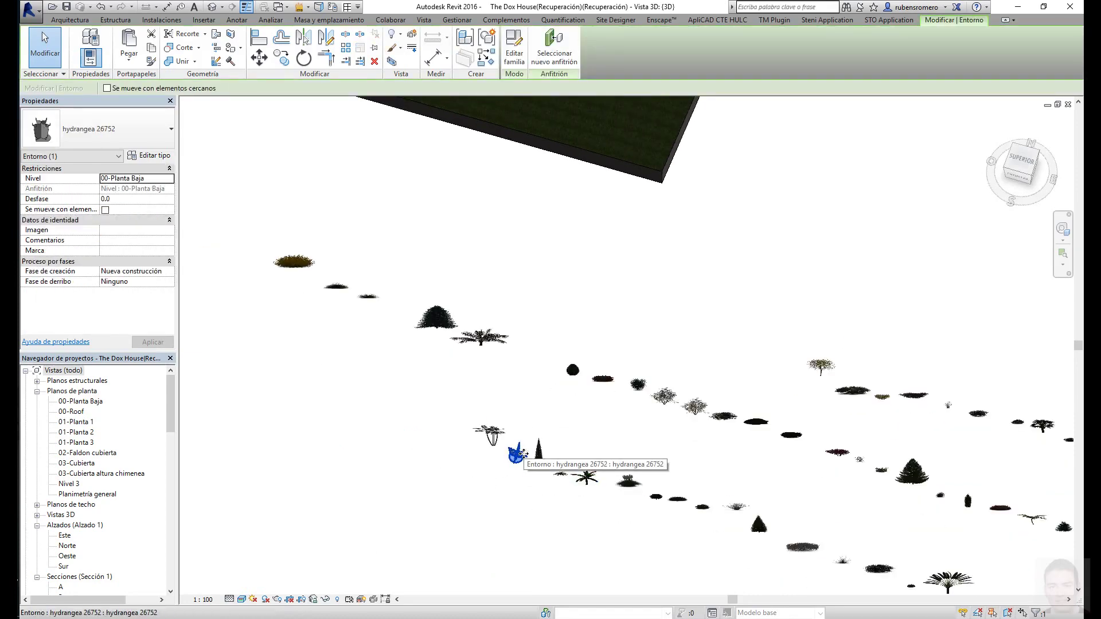
pyautogui.scroll(-5, 275, 296)
pyautogui.moveTo(896, 528); pyautogui.dragTo(254, 267)
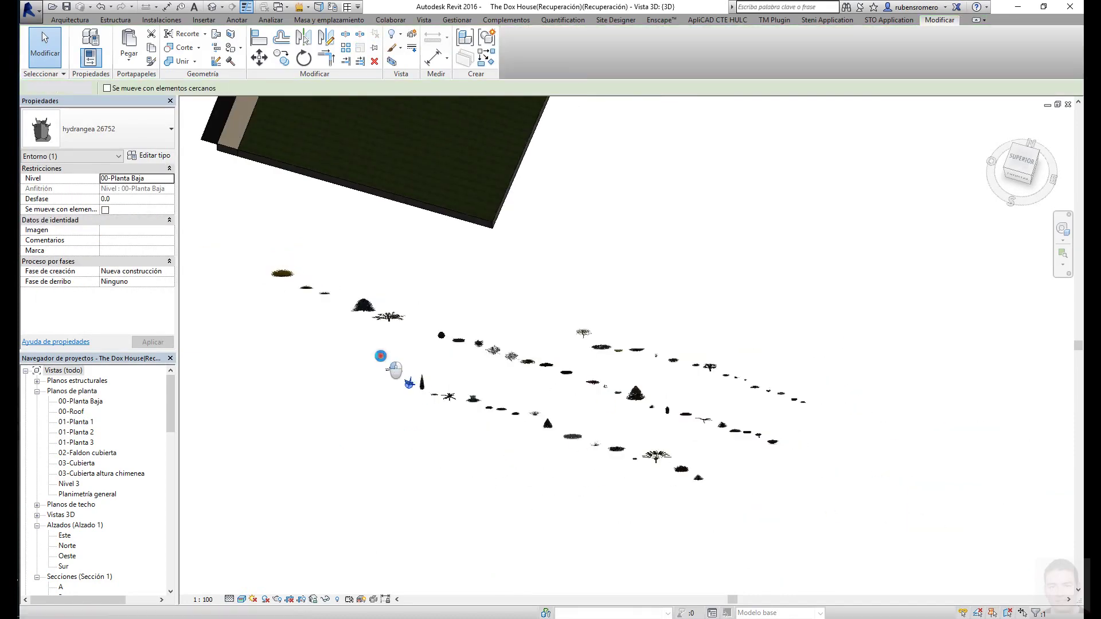
pyautogui.click(436, 437)
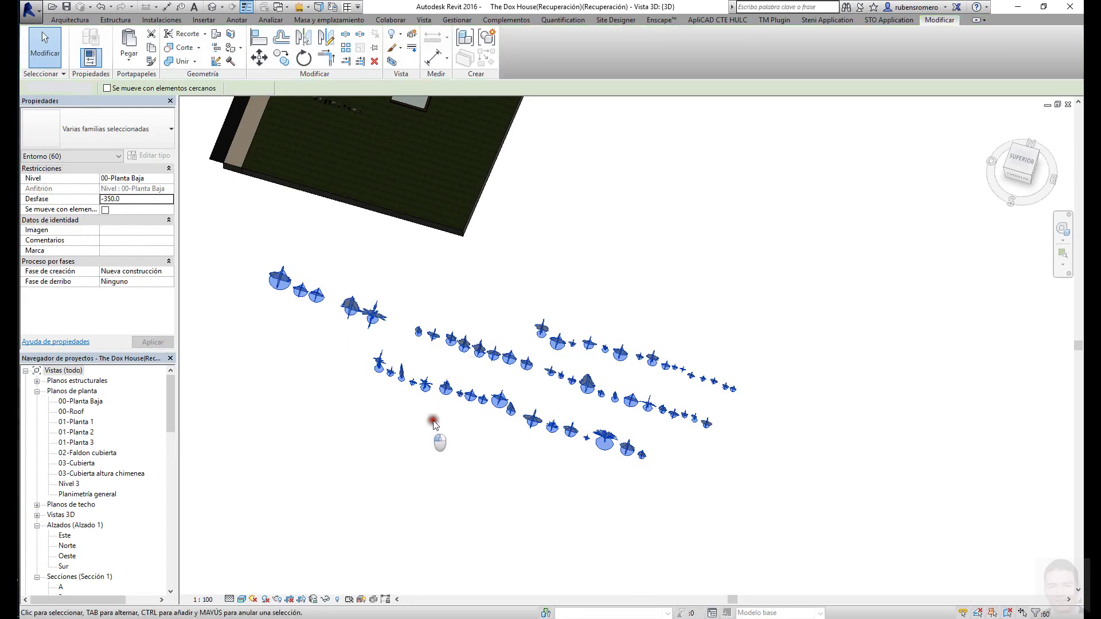
pyautogui.click(390, 374)
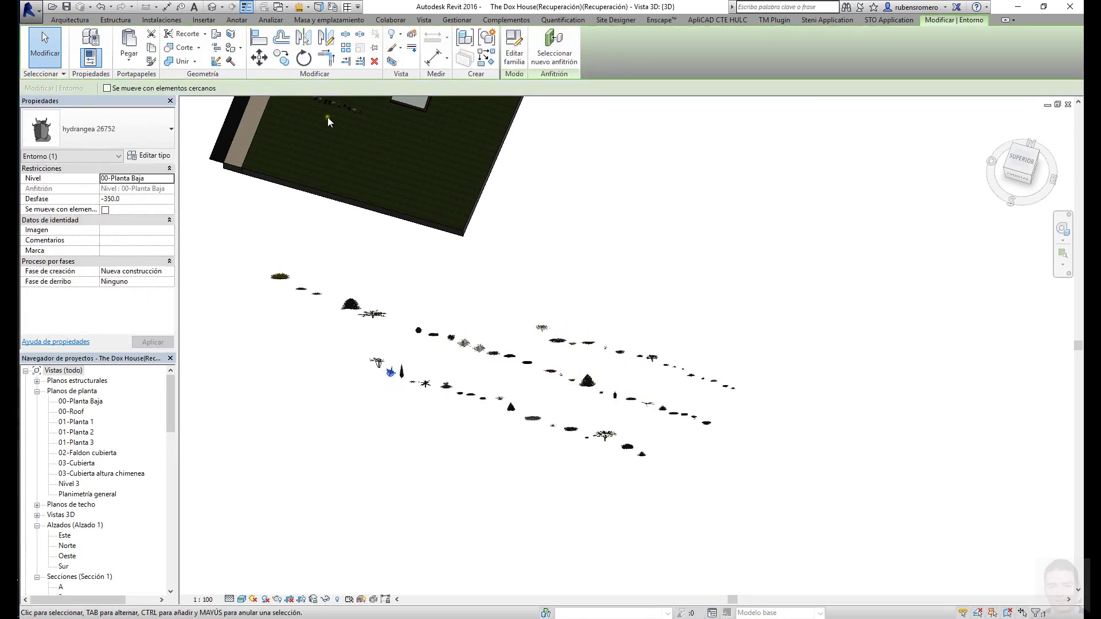
pyautogui.press('m')
pyautogui.press('v')
pyautogui.moveTo(424, 118); pyautogui.dragTo(446, 181, button='middle')
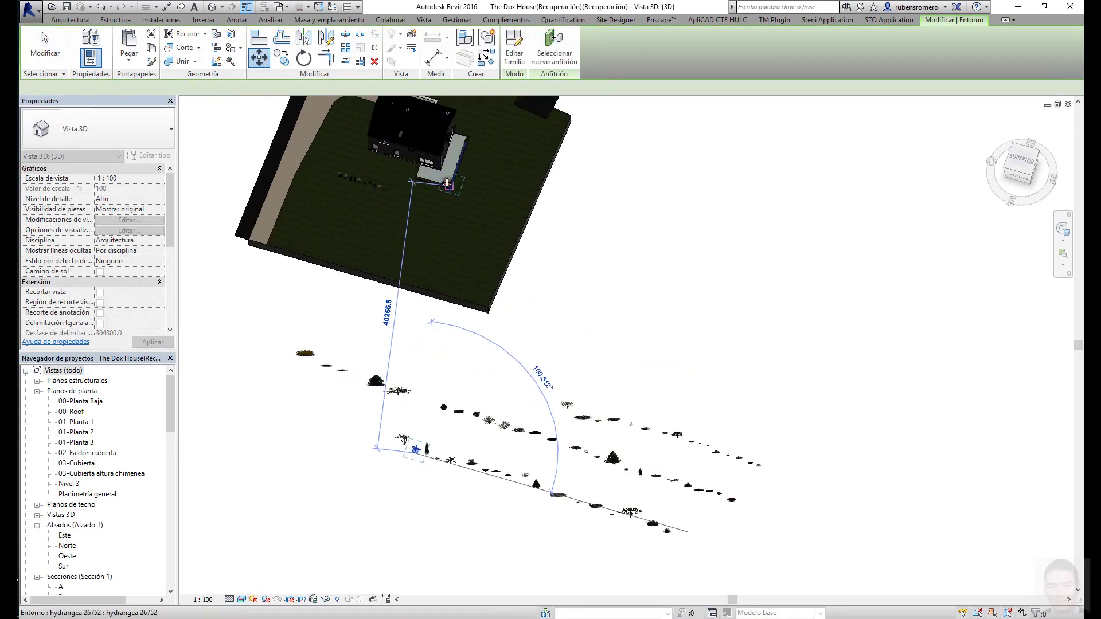
pyautogui.click(751, 478)
pyautogui.press('r')
pyautogui.press('o')
pyautogui.click(710, 247)
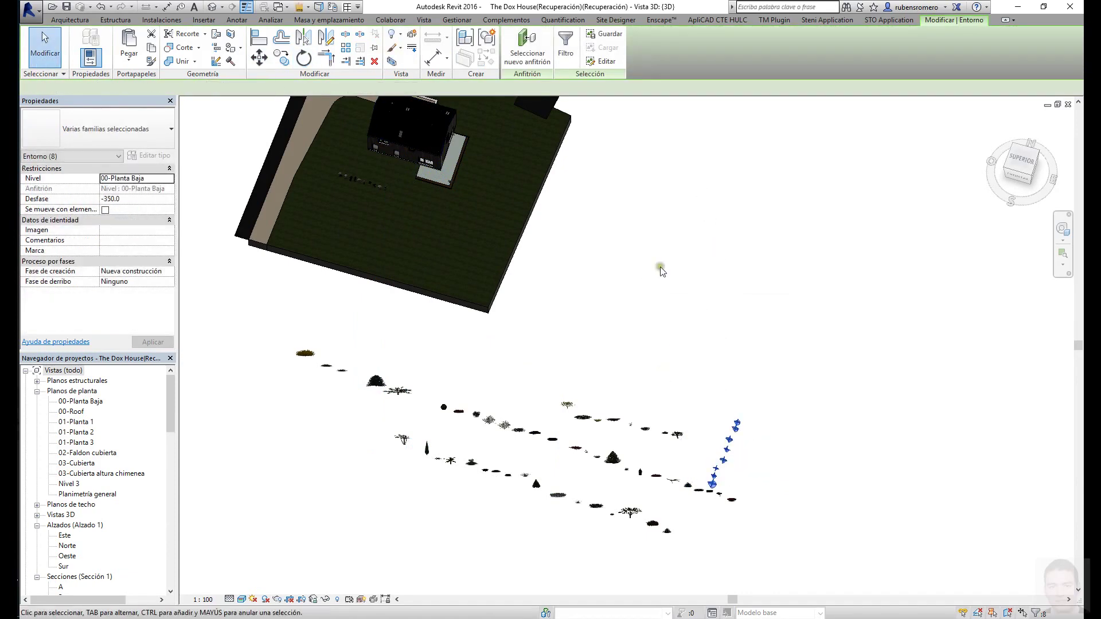
# - Move a small group of plants beside the house
pyautogui.click(577, 278)
pyautogui.press('m')
pyautogui.press('v')
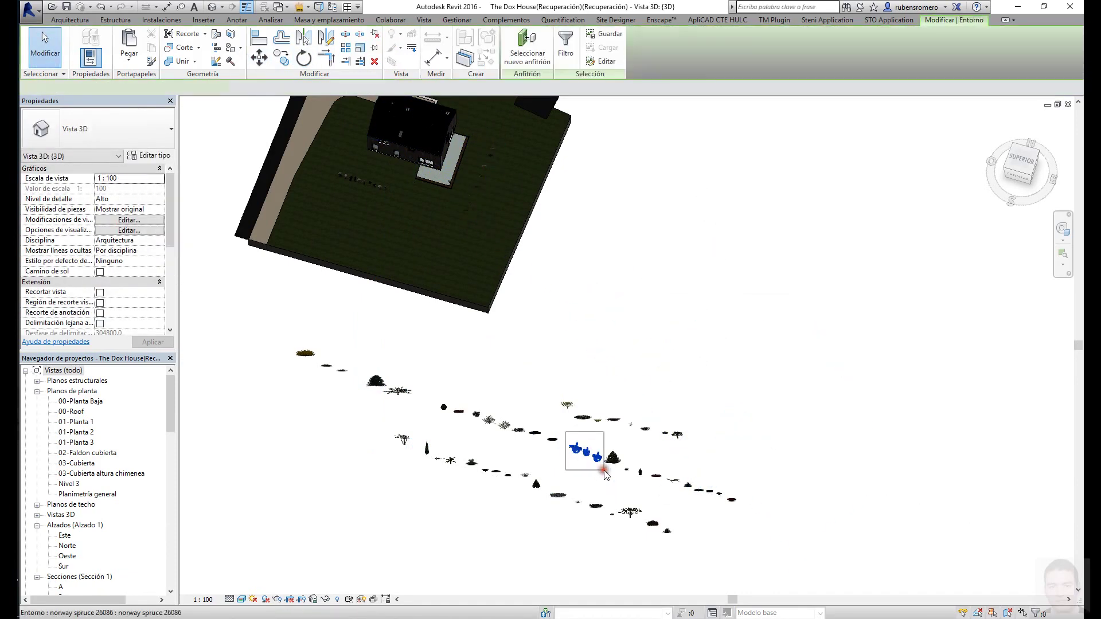
pyautogui.click(575, 445)
pyautogui.click(447, 219)
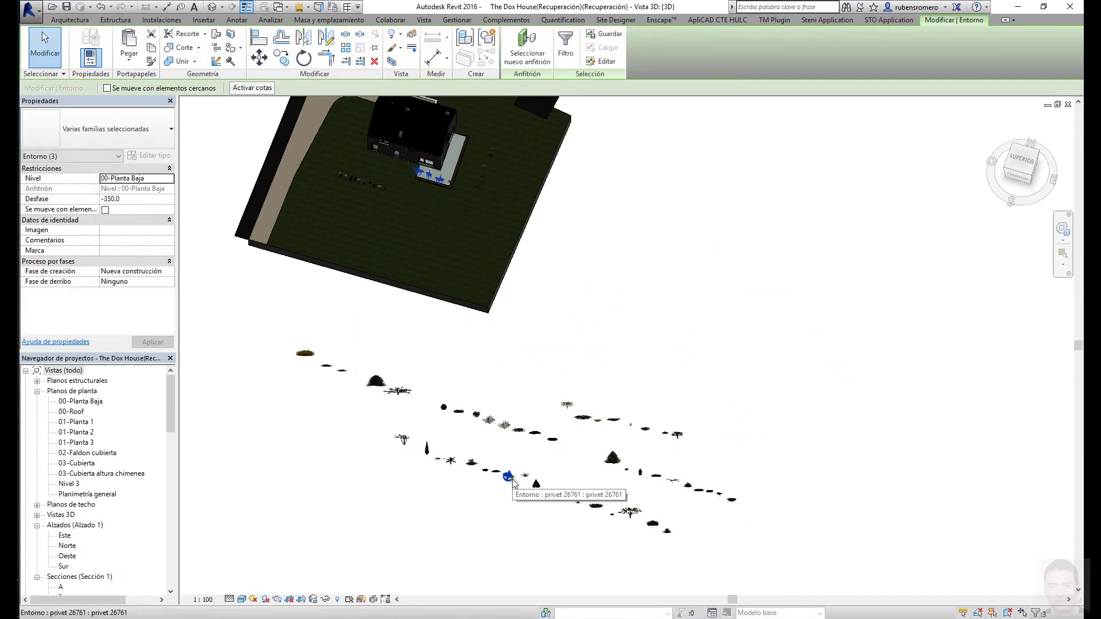
pyautogui.press('Escape')
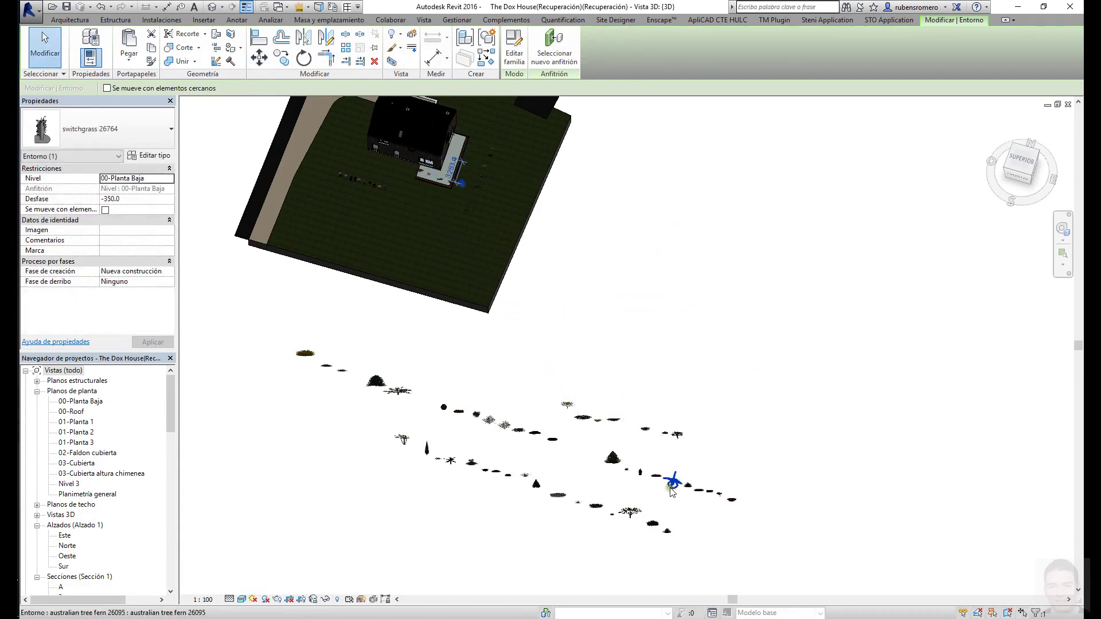
# - Move another plant group onto the lawn near the house and start Enscape
pyautogui.moveTo(773, 519); pyautogui.dragTo(623, 463)
pyautogui.press('m')
pyautogui.press('v')
pyautogui.click(556, 439)
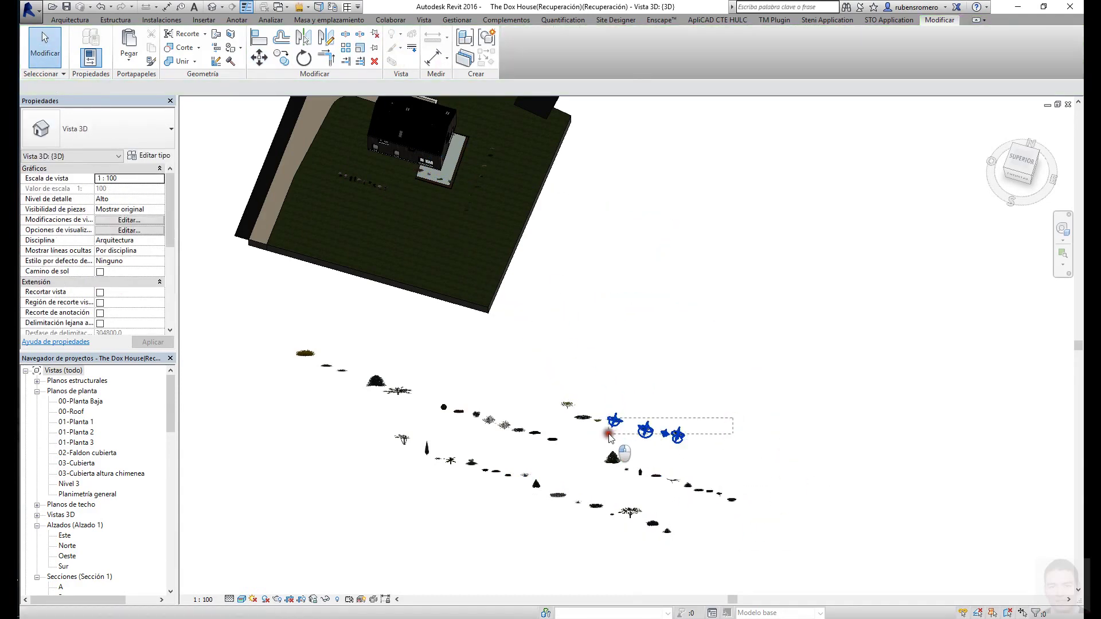
pyautogui.click(418, 207)
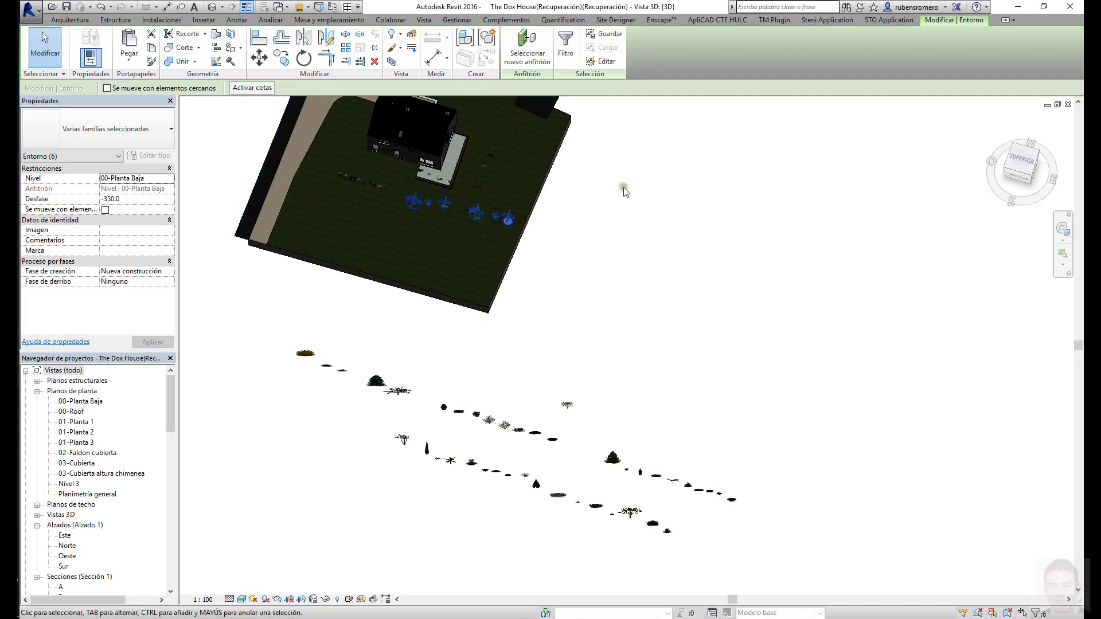
pyautogui.click(661, 20)
pyautogui.click(250, 46)
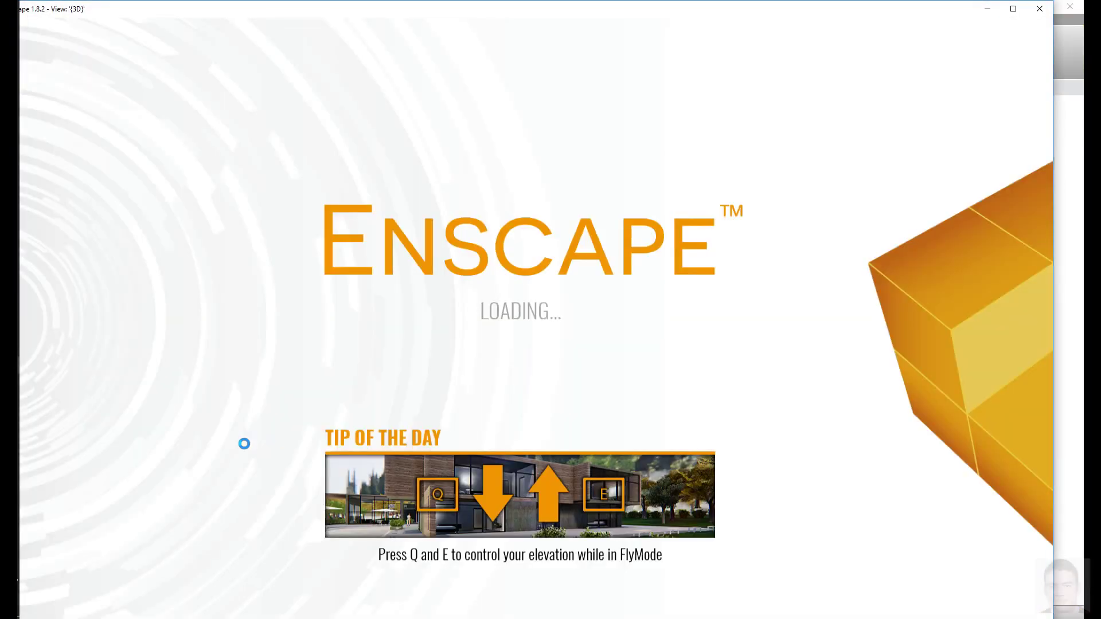
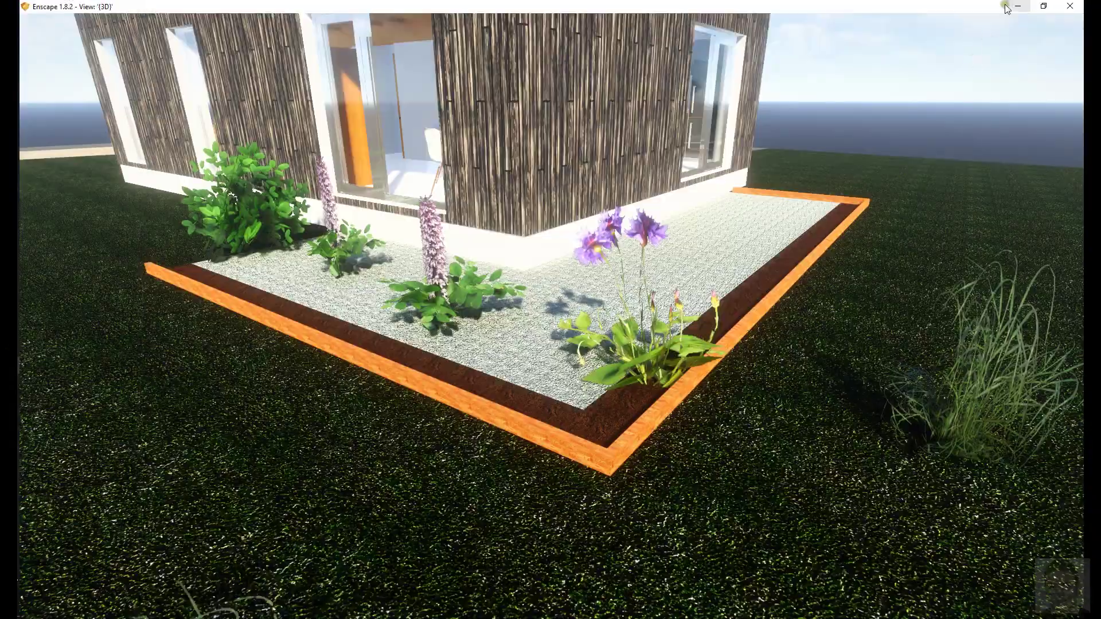
# - Minimize Enscape and zoom the Revit 3D view to fit the whole model
pyautogui.click(1006, 6)
pyautogui.rightClick(504, 261)
pyautogui.click(491, 202)
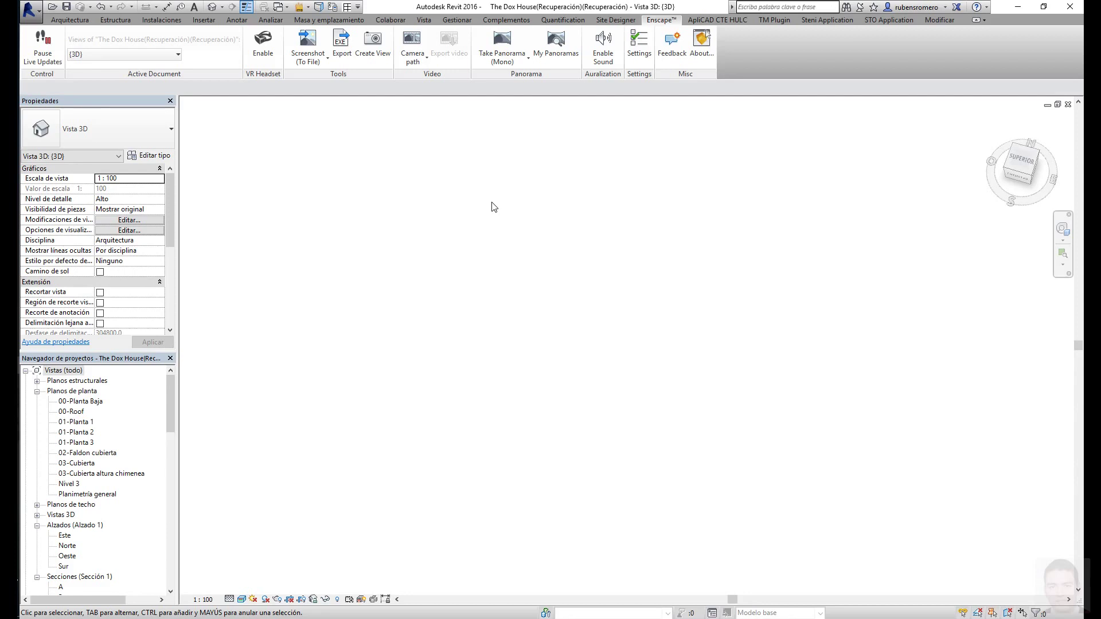
pyautogui.rightClick(579, 330)
pyautogui.click(629, 425)
pyautogui.rightClick(612, 358)
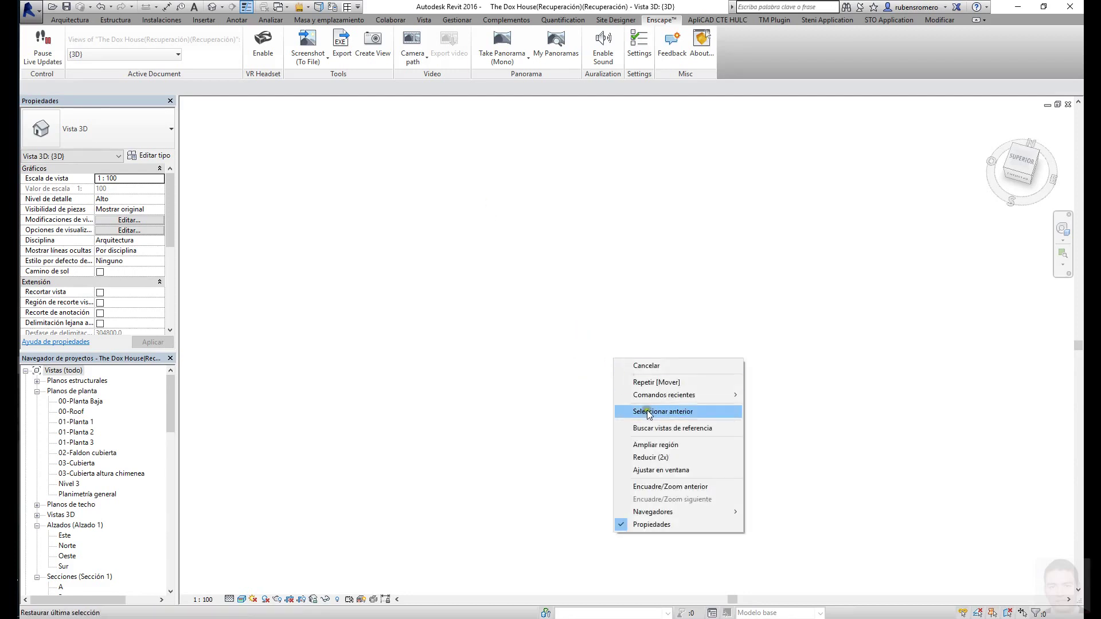
pyautogui.click(625, 411)
pyautogui.rightClick(600, 370)
pyautogui.click(631, 447)
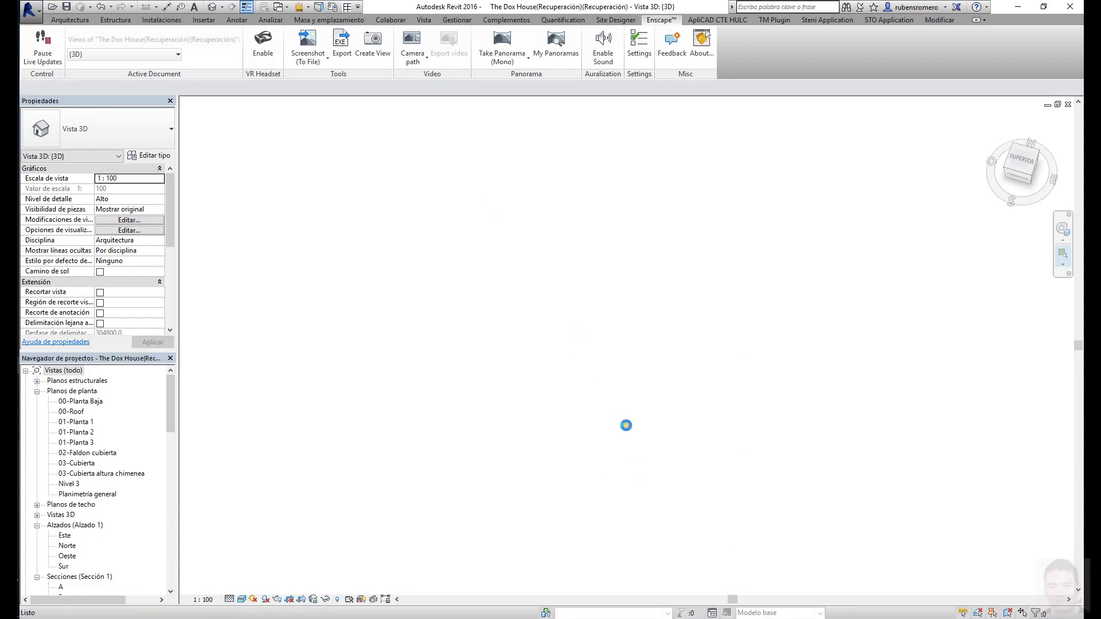
# - Switch to Wireframe, zoom to the bed corner, and select the magnolia, then the lupin
pyautogui.click(240, 599)
pyautogui.click(264, 513)
pyautogui.scroll(10, 560, 386)
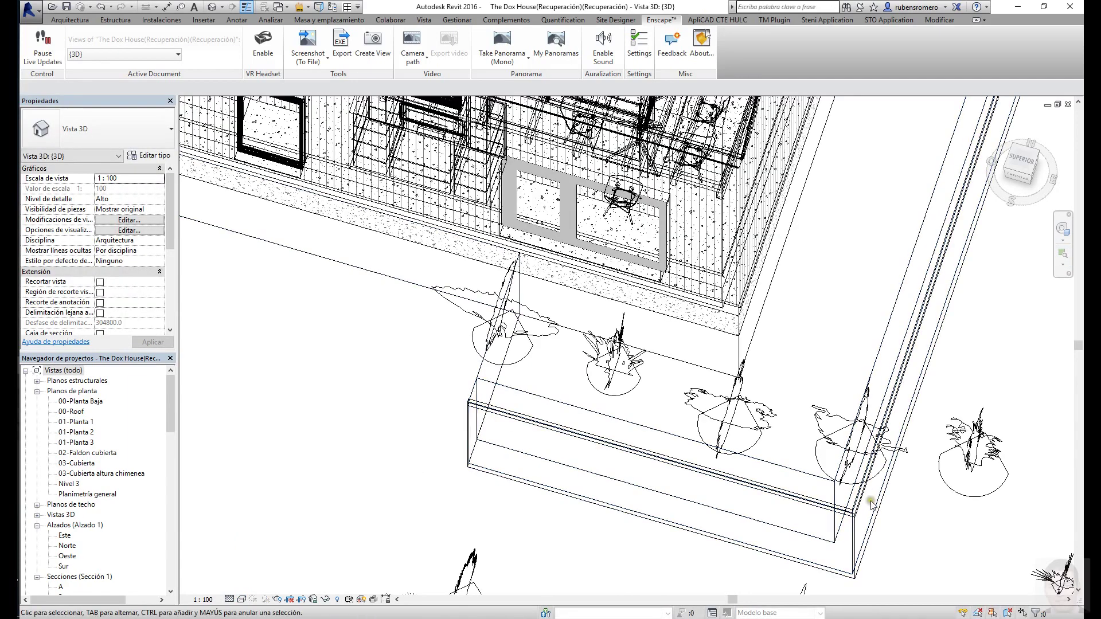
pyautogui.click(571, 314)
pyautogui.scroll(2, 674, 299)
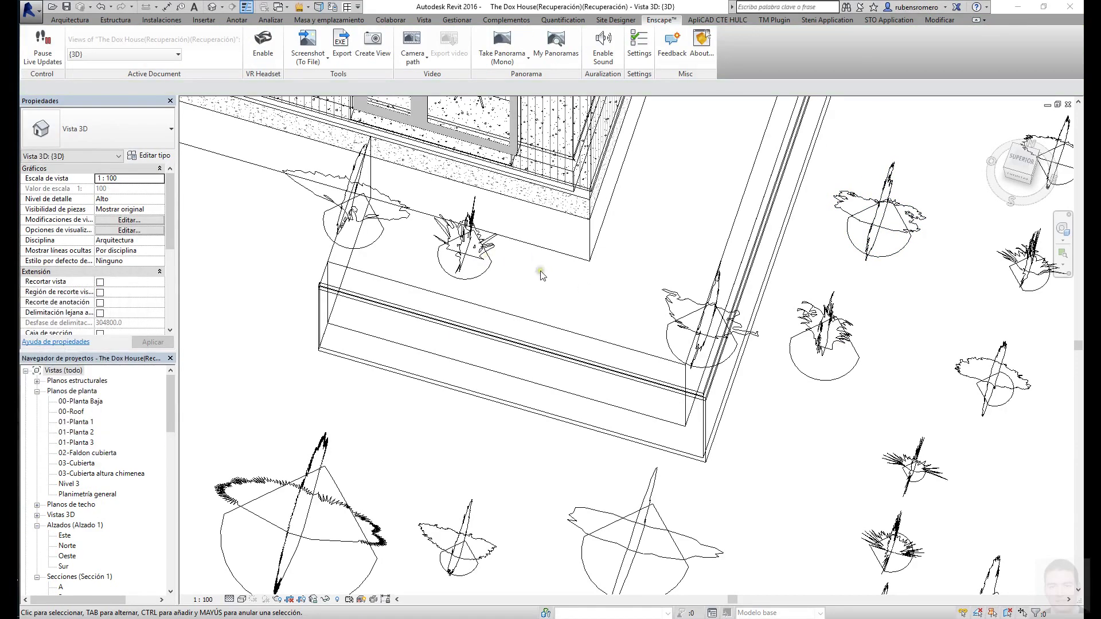
pyautogui.click(472, 246)
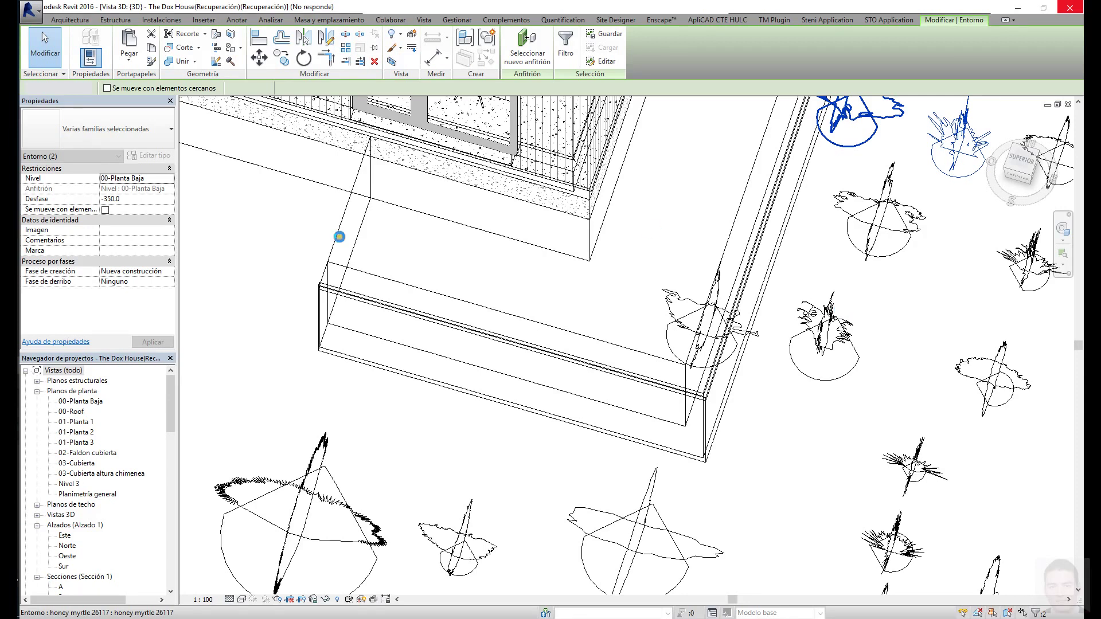
# - Switch to Top view and change the switchgrass type's Altura height
pyautogui.click(108, 349)
pyautogui.click(21, 369)
pyautogui.click(843, 343)
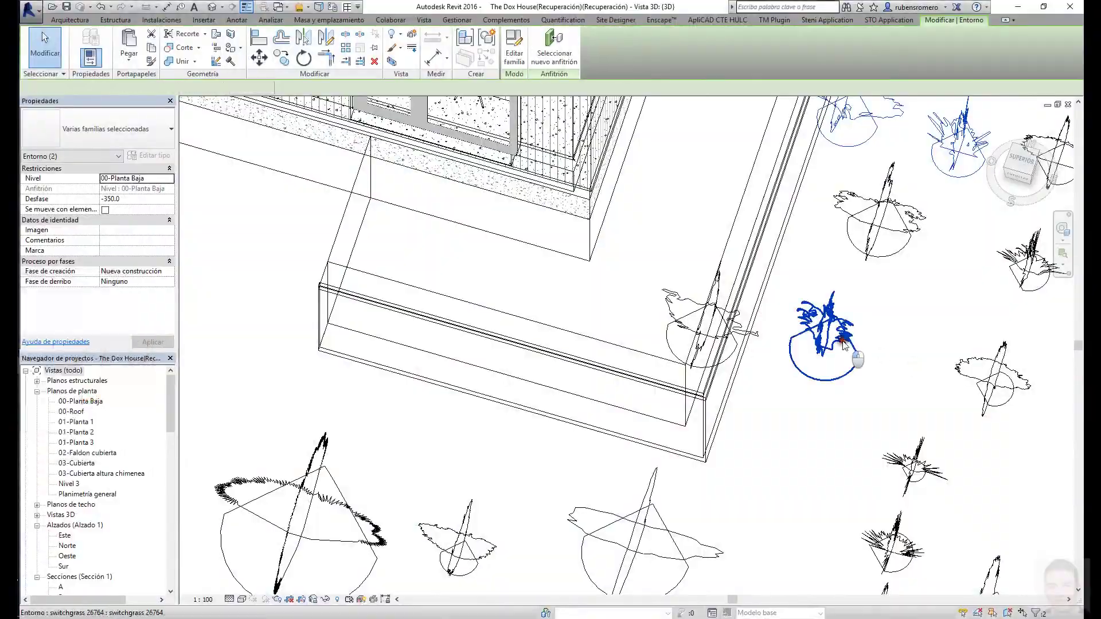
pyautogui.click(1021, 165)
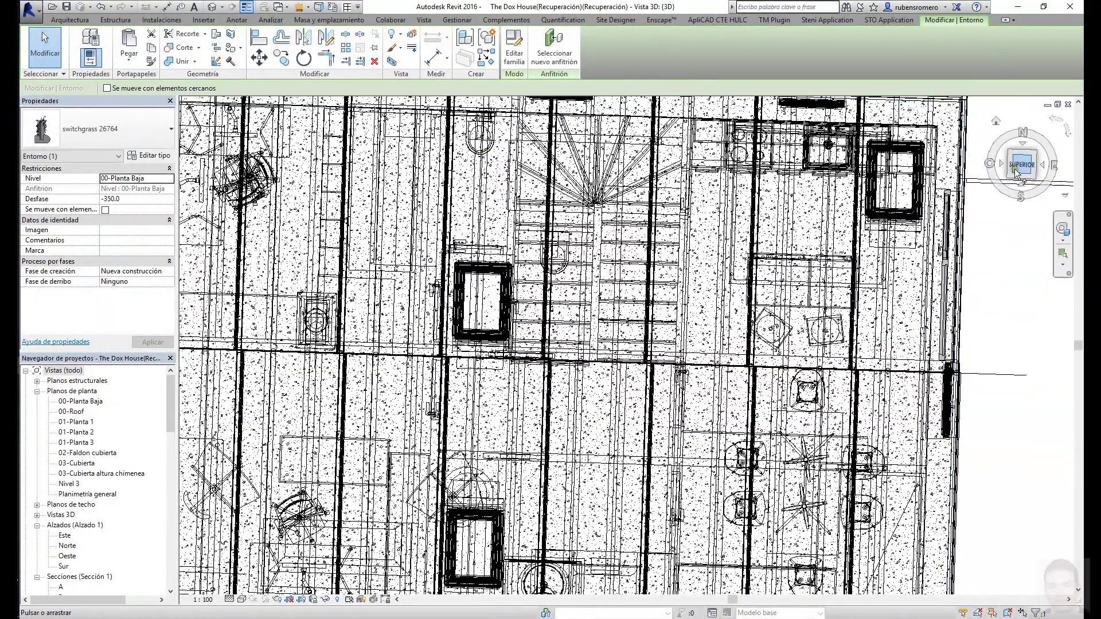
pyautogui.moveTo(80, 488)
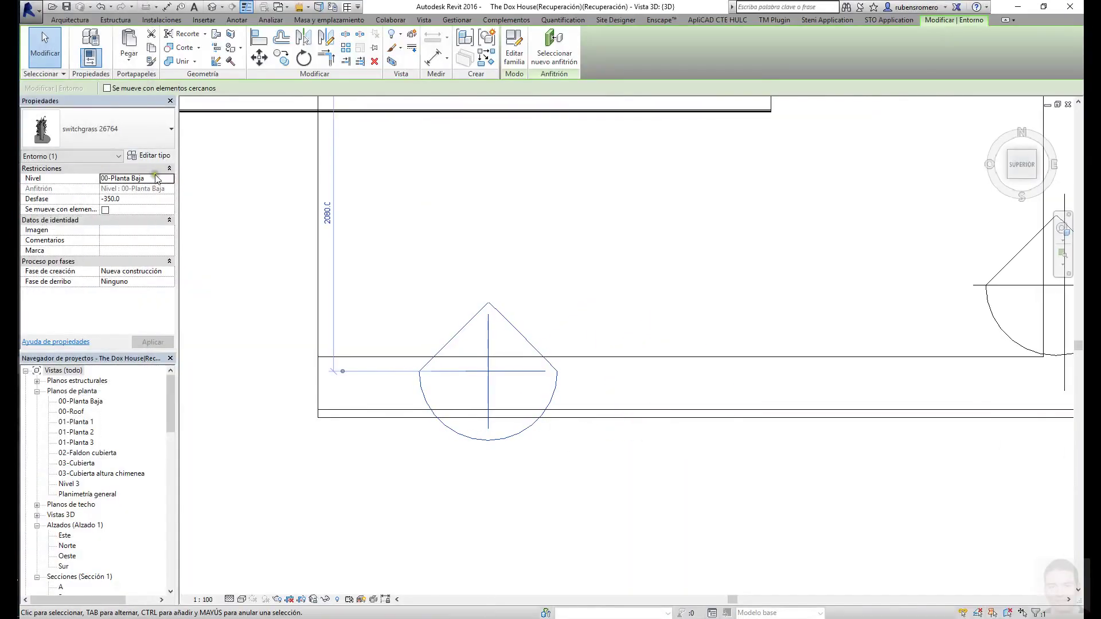
pyautogui.click(149, 155)
pyautogui.click(413, 218)
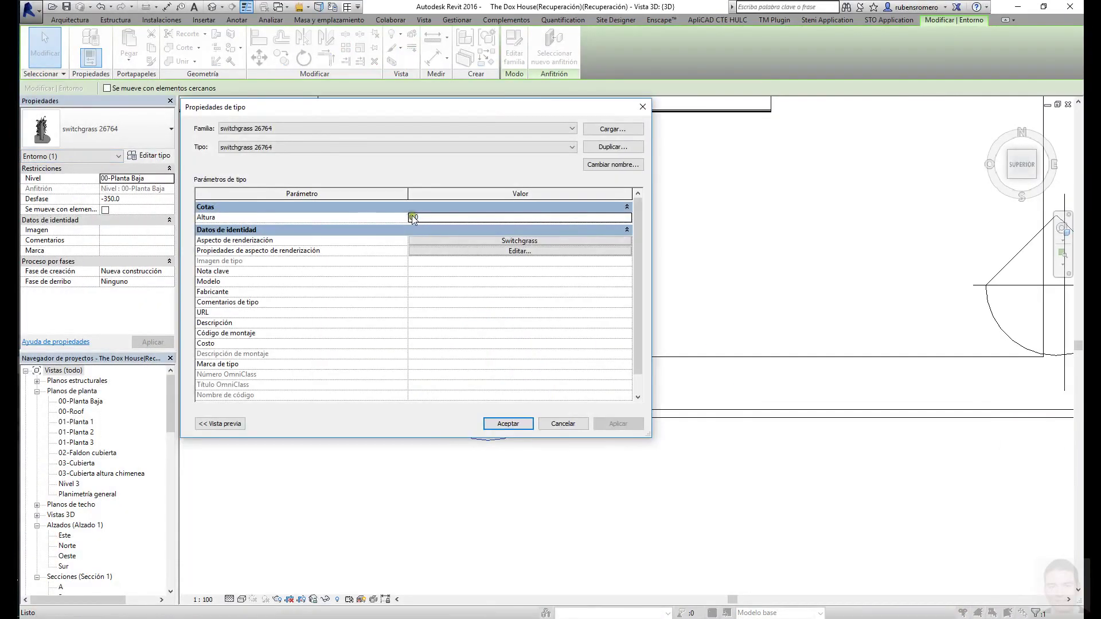
pyautogui.click(508, 423)
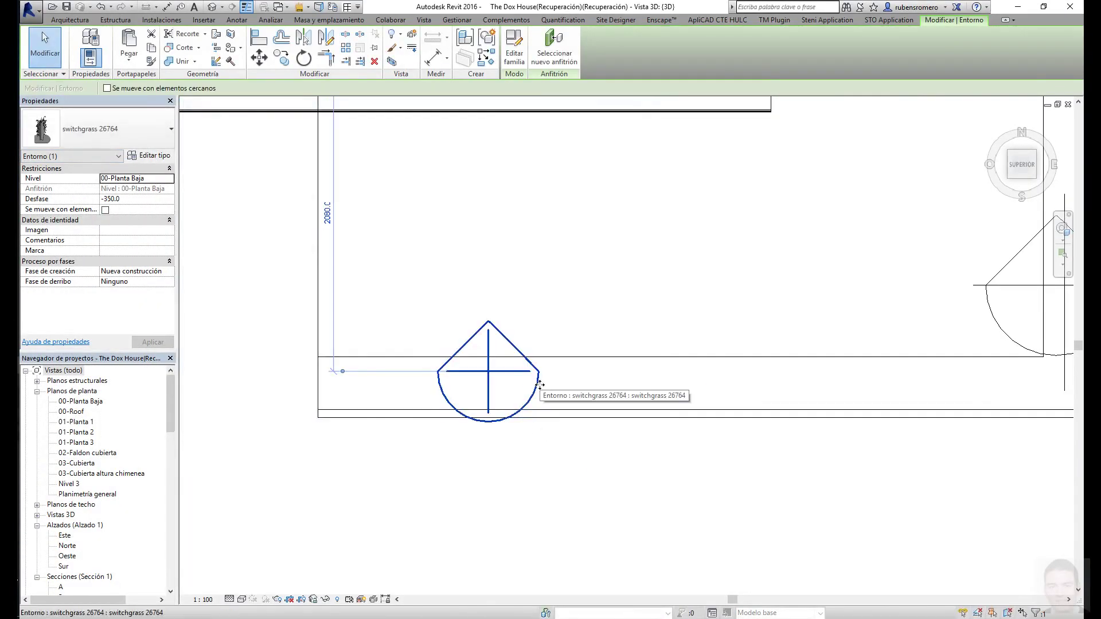
# - Copy a switchgrass plant along the bed edge with CO and rotate the copy with RO
pyautogui.press('c')
pyautogui.press('o')
pyautogui.click(535, 374)
pyautogui.click(747, 371)
pyautogui.press('r')
pyautogui.press('o')
pyautogui.click(590, 252)
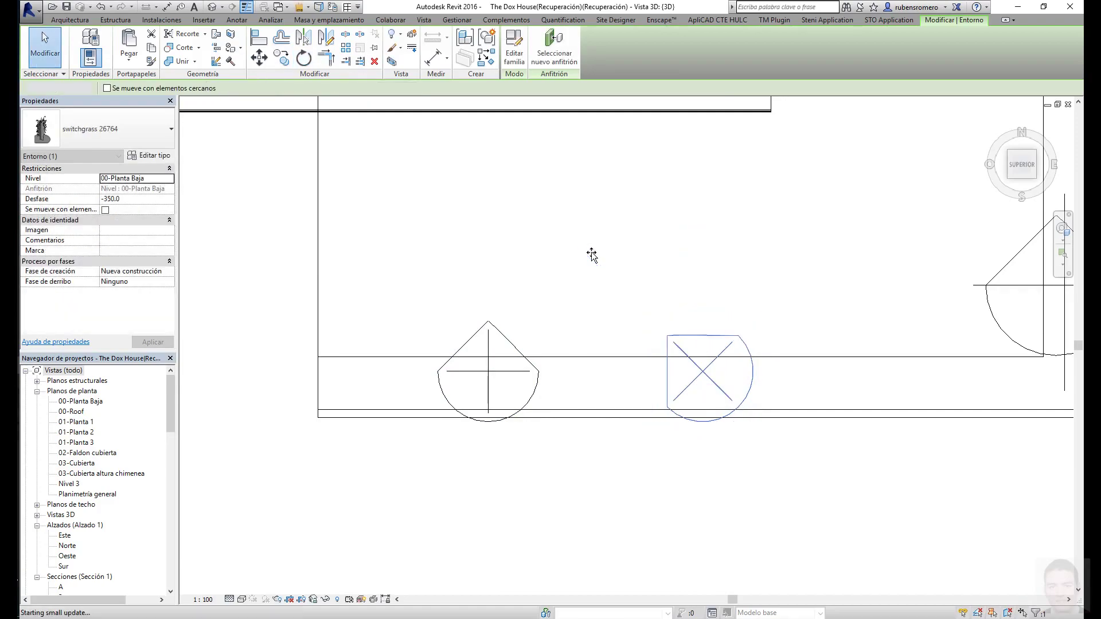
pyautogui.press('Escape')
# - Change the thevetia type's height and review the planting in Enscape
pyautogui.scroll(-2, 474, 238)
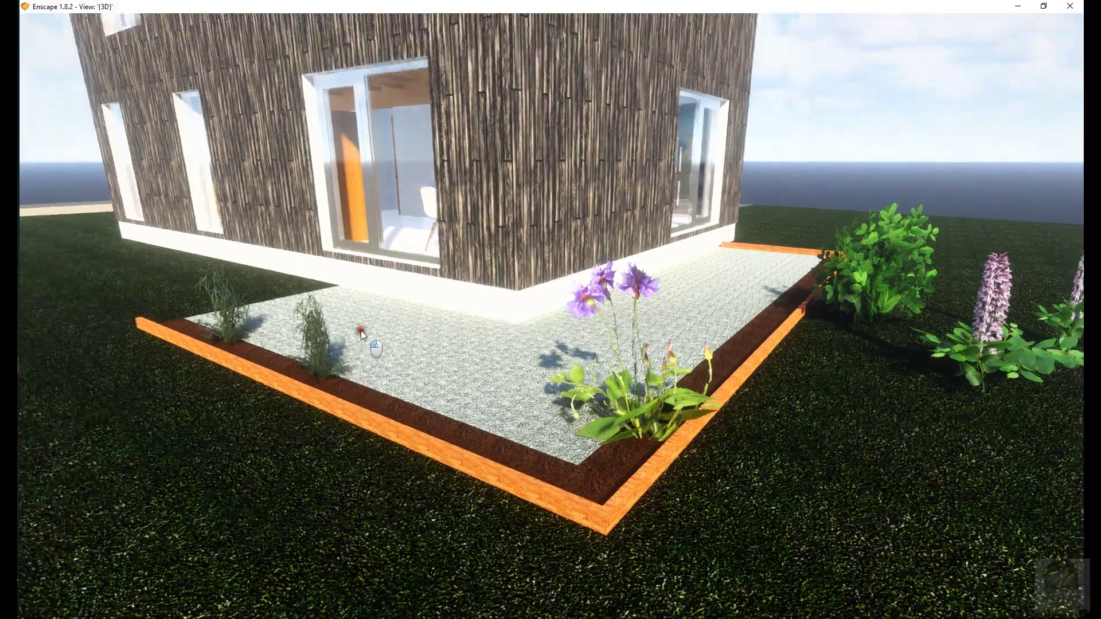
pyautogui.moveTo(325, 332); pyautogui.dragTo(384, 333)
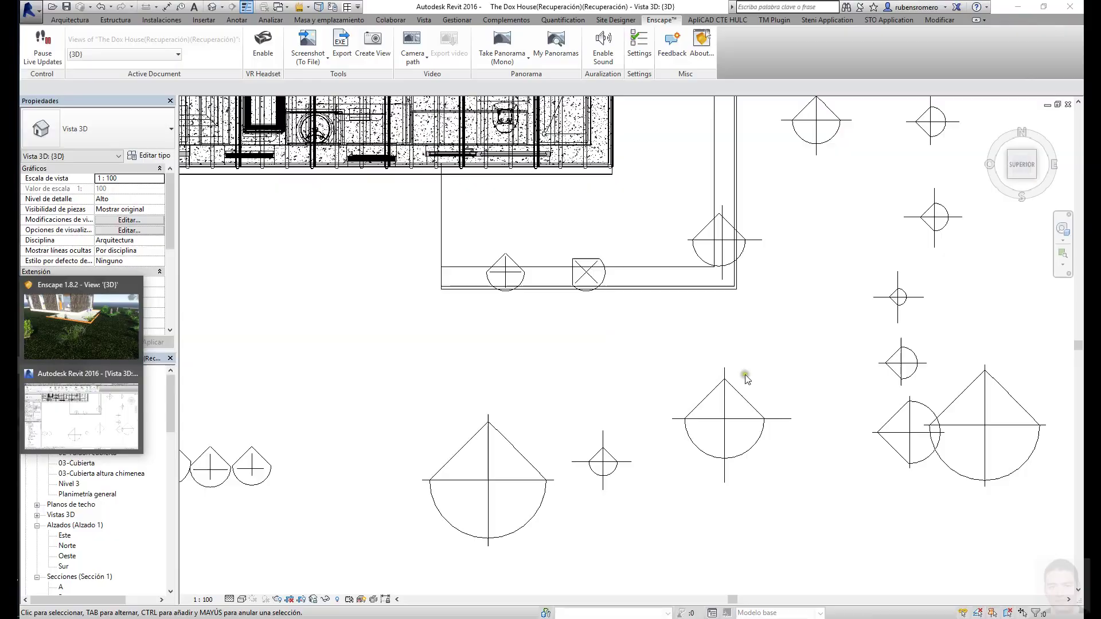
pyautogui.scroll(2, 664, 267)
pyautogui.click(150, 156)
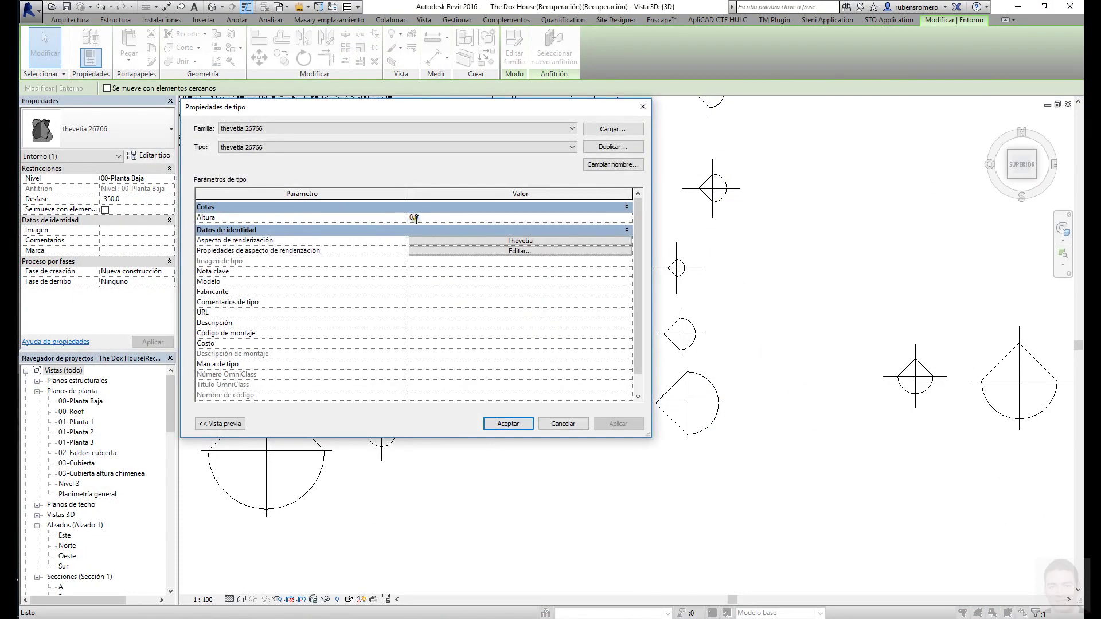
pyautogui.press('Return')
pyautogui.click(81, 324)
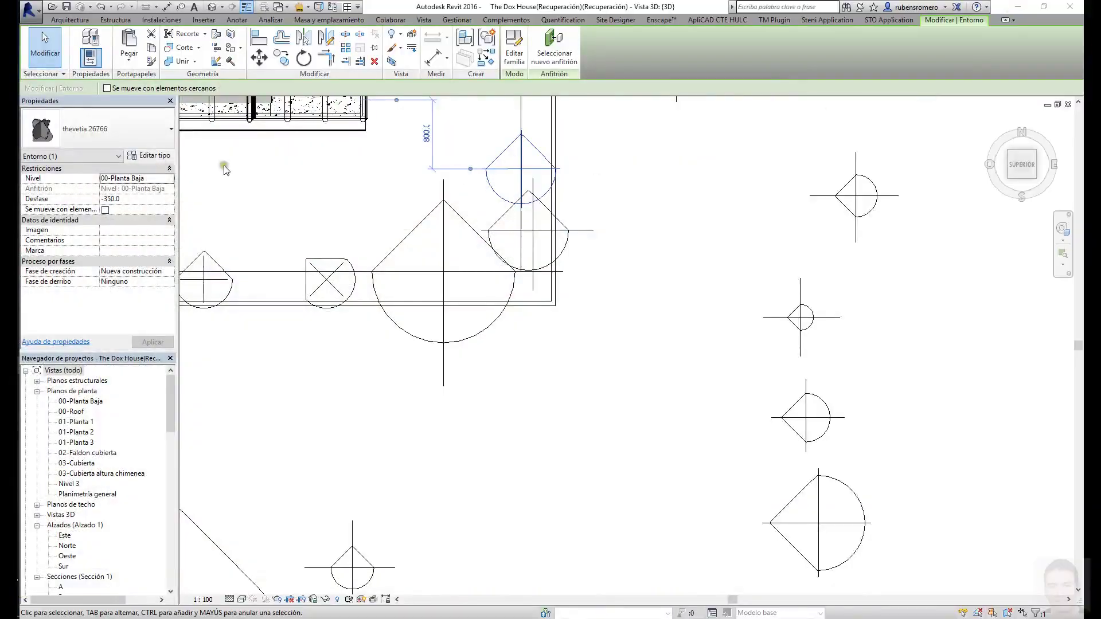
pyautogui.press('Return')
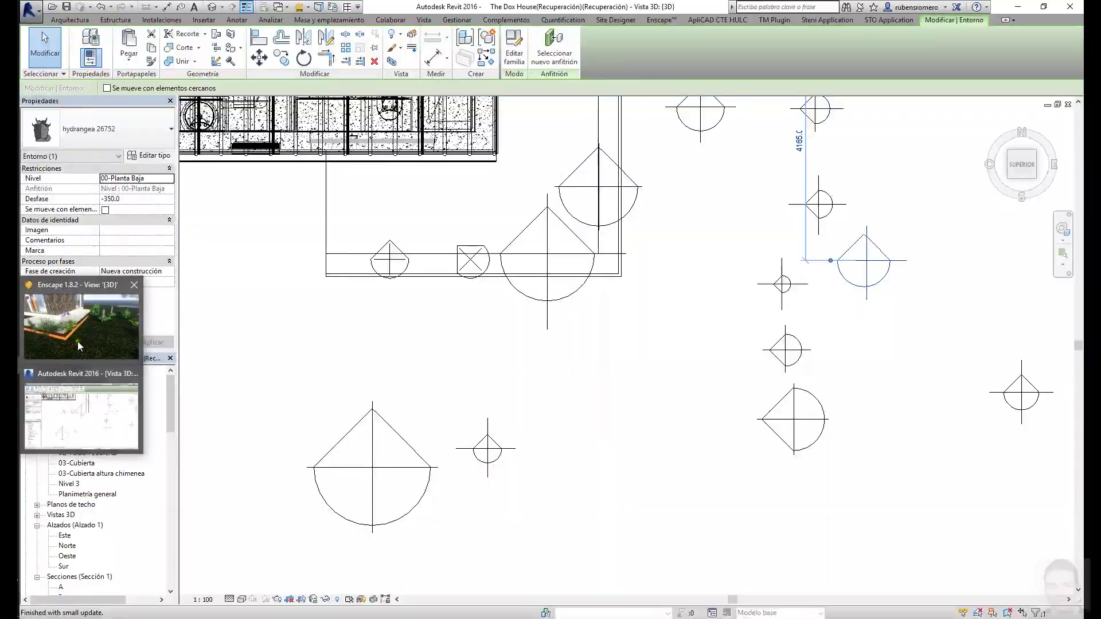
pyautogui.click(78, 342)
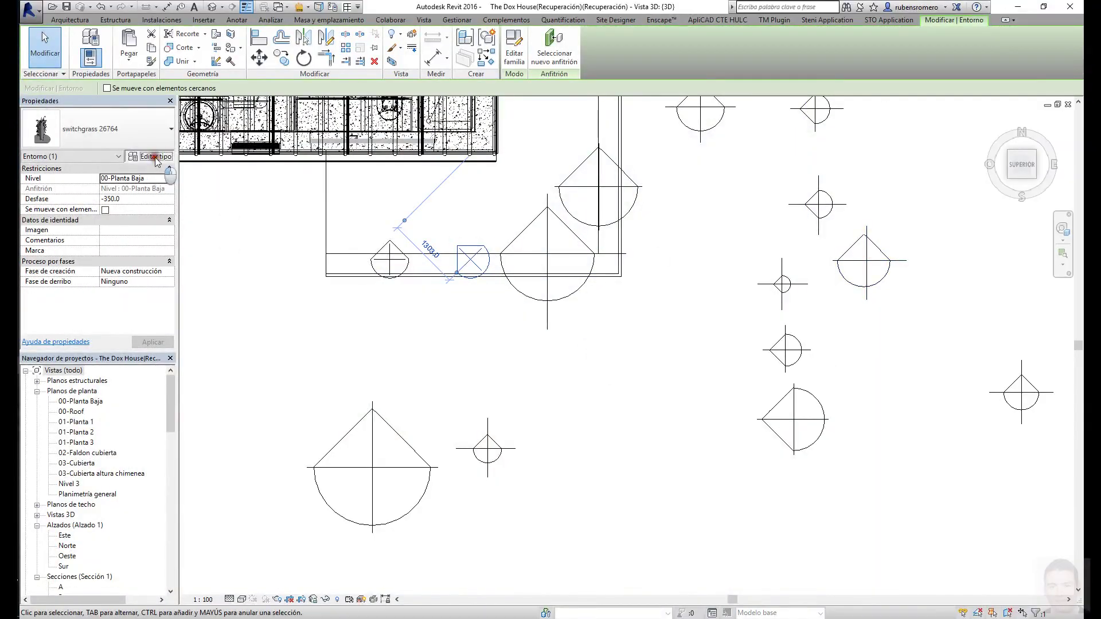
# - Confirm the switchgrass type settings and copy the plant 1300 to the left
pyautogui.click(156, 160)
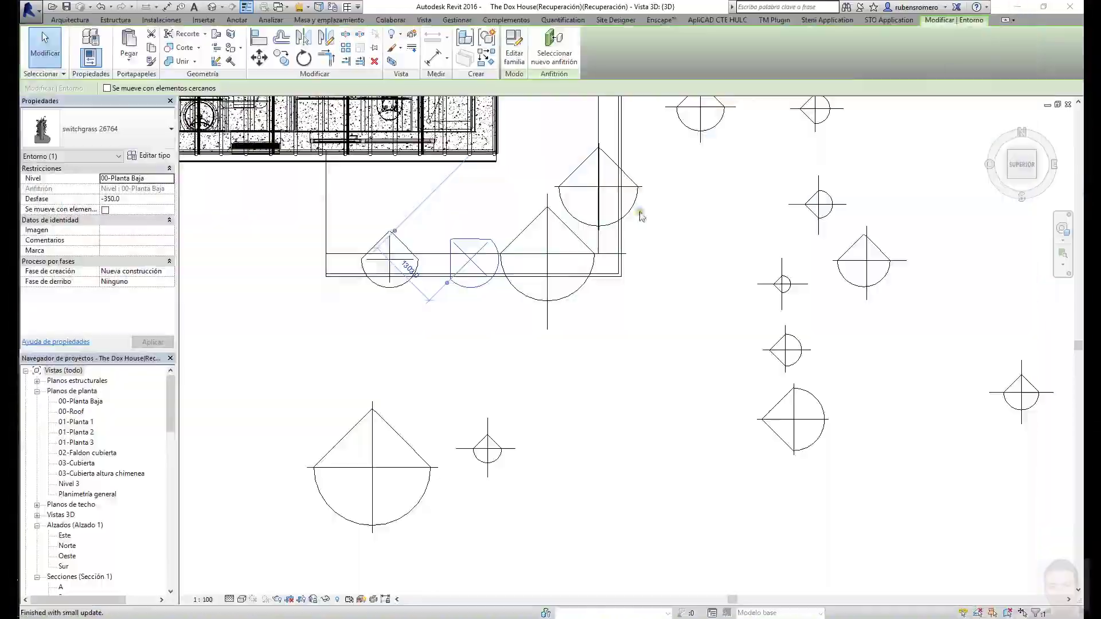
pyautogui.click(508, 423)
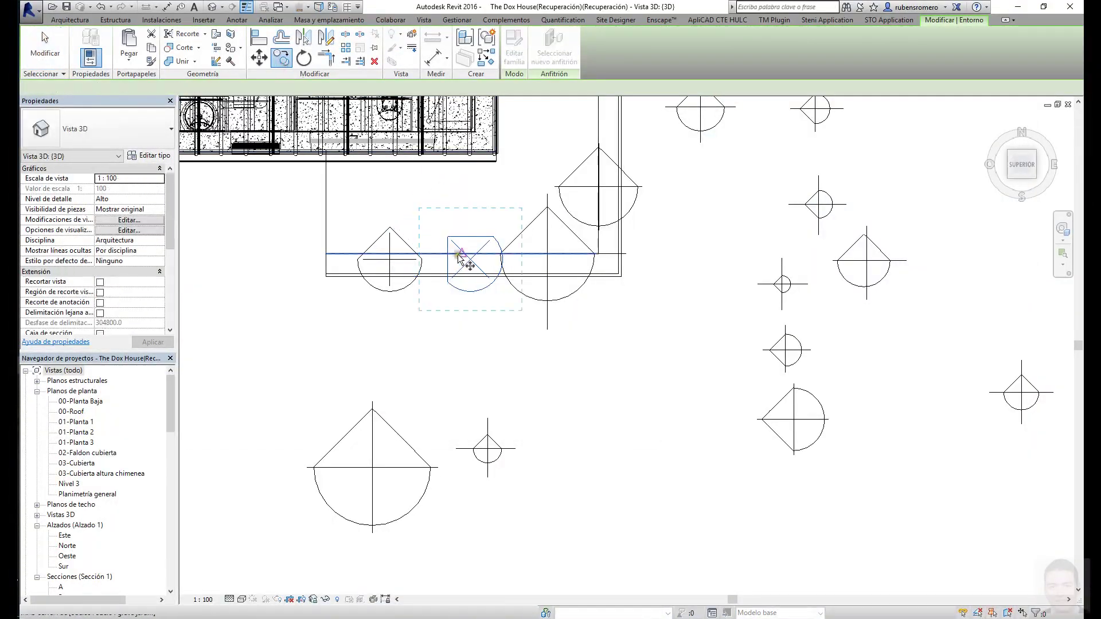
pyautogui.scroll(2, 458, 257)
pyautogui.click(442, 275)
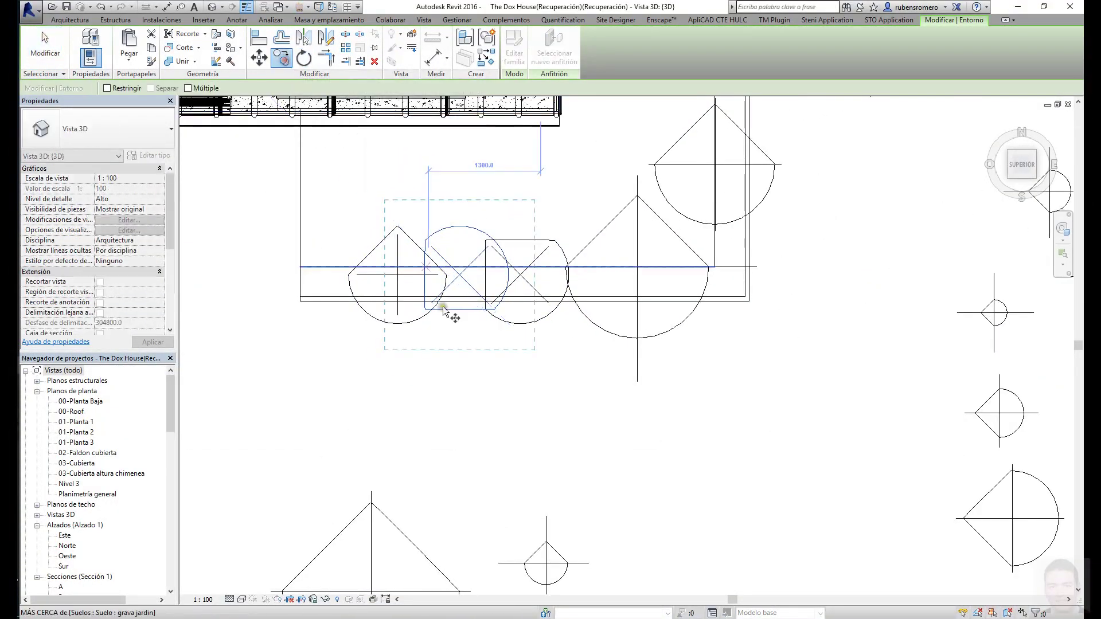
pyautogui.click(375, 311)
# - Rotate the copied switchgrass, undoing and redoing the rotation until it sits correctly
pyautogui.write('ro')
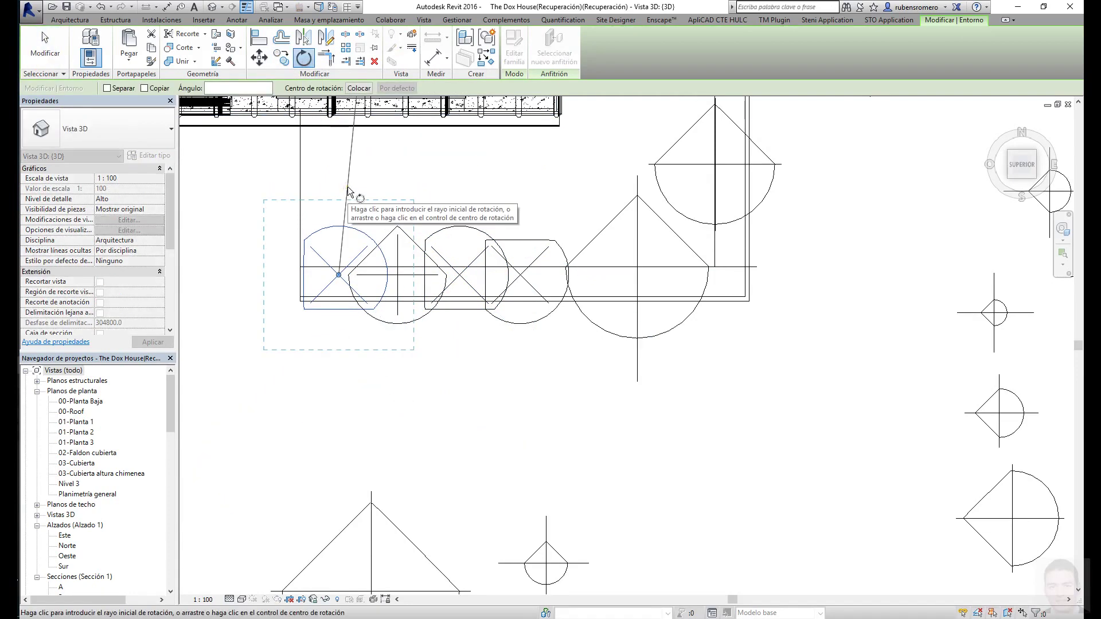
pyautogui.write('90')
pyautogui.press('Return')
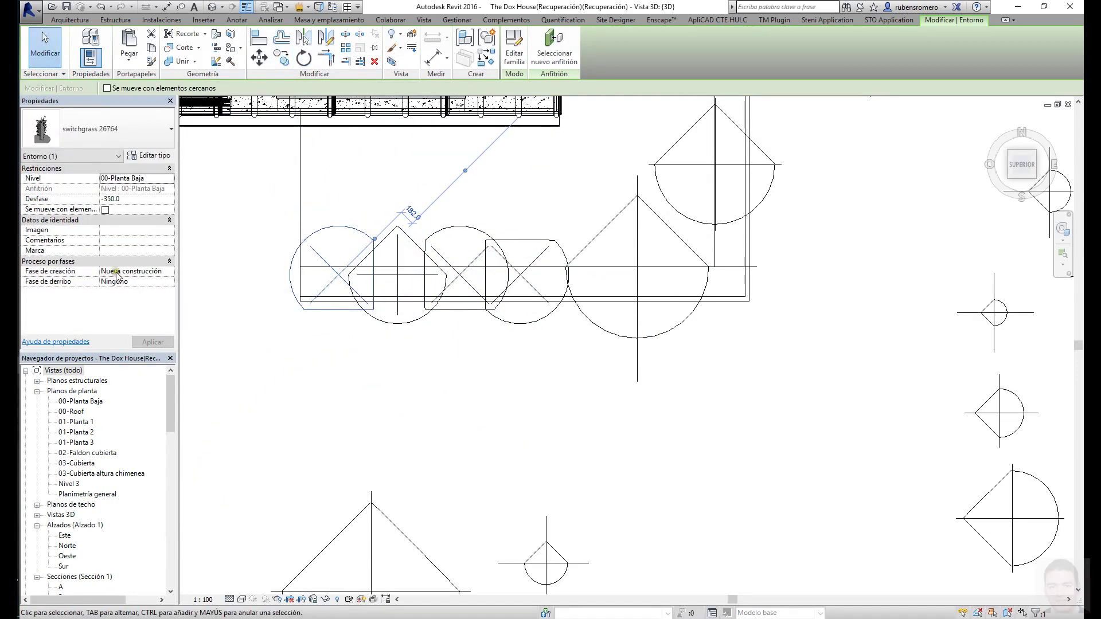
pyautogui.press('r')
pyautogui.press('o')
pyautogui.click(467, 182)
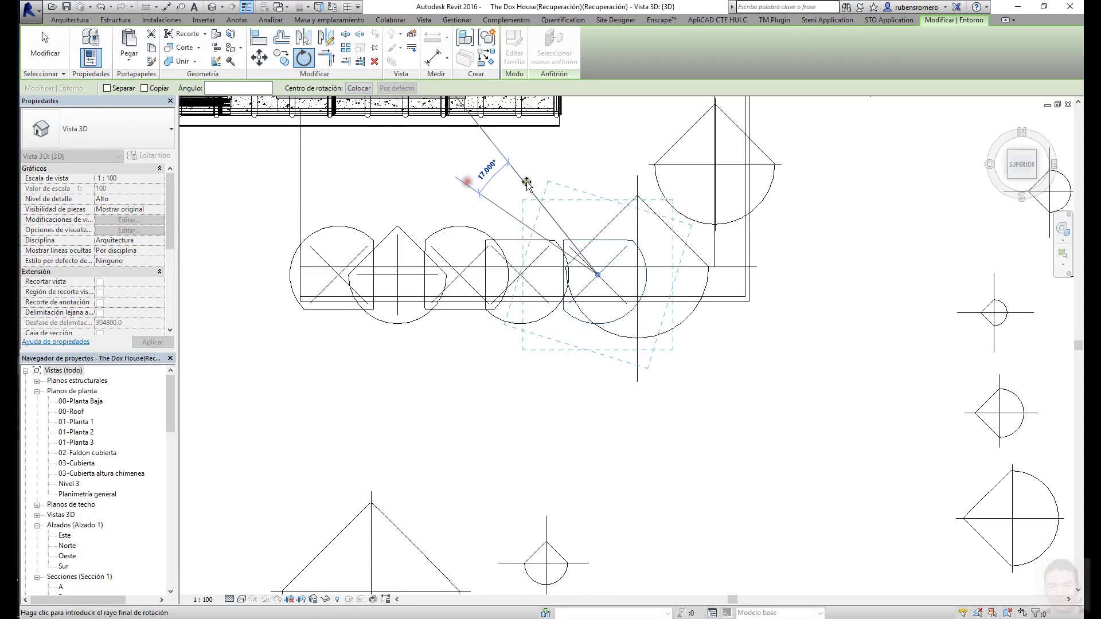
pyautogui.click(599, 181)
pyautogui.hotkey('ctrl', 'z')
pyautogui.click(589, 252)
pyautogui.press('r')
pyautogui.press('o')
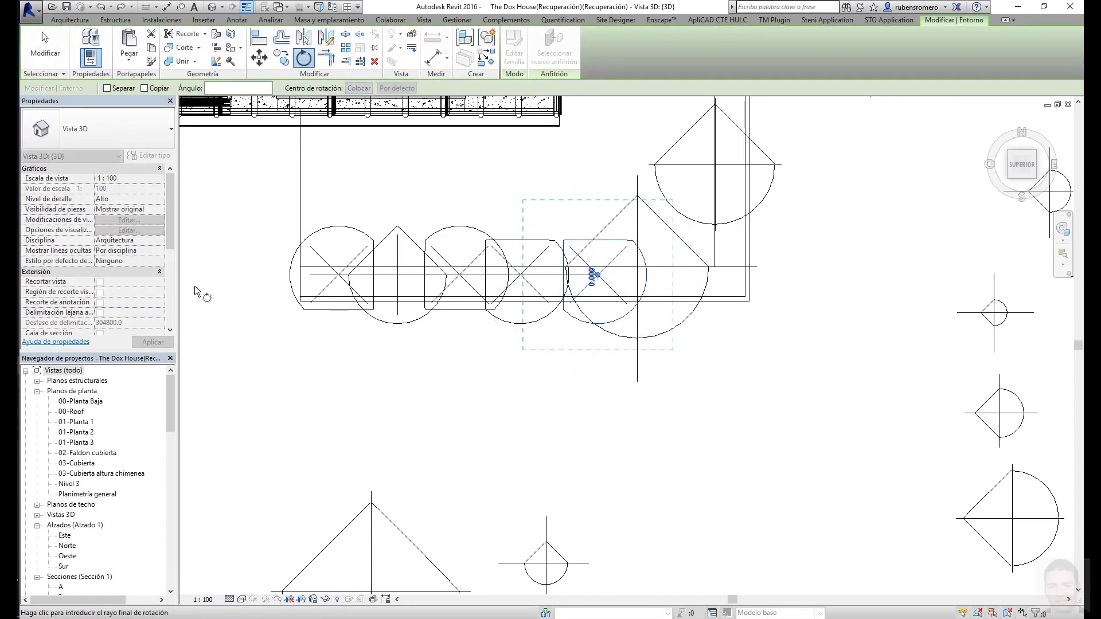
pyautogui.click(276, 374)
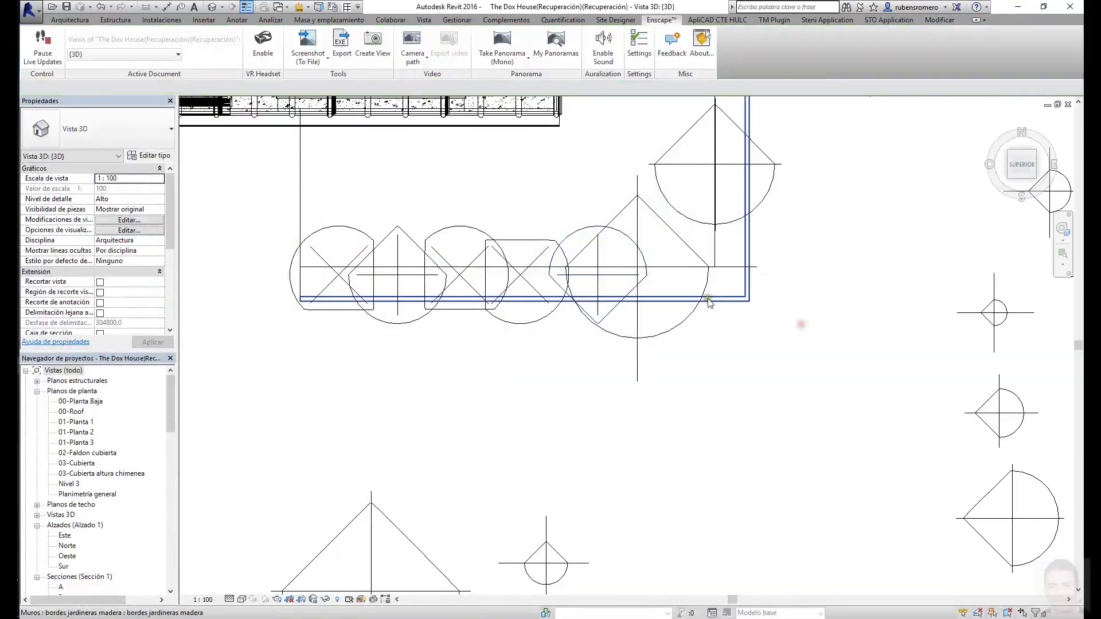
# - Copy another switchgrass 600 to the side, rotate it, and review the bed in Enscape
pyautogui.click(709, 303)
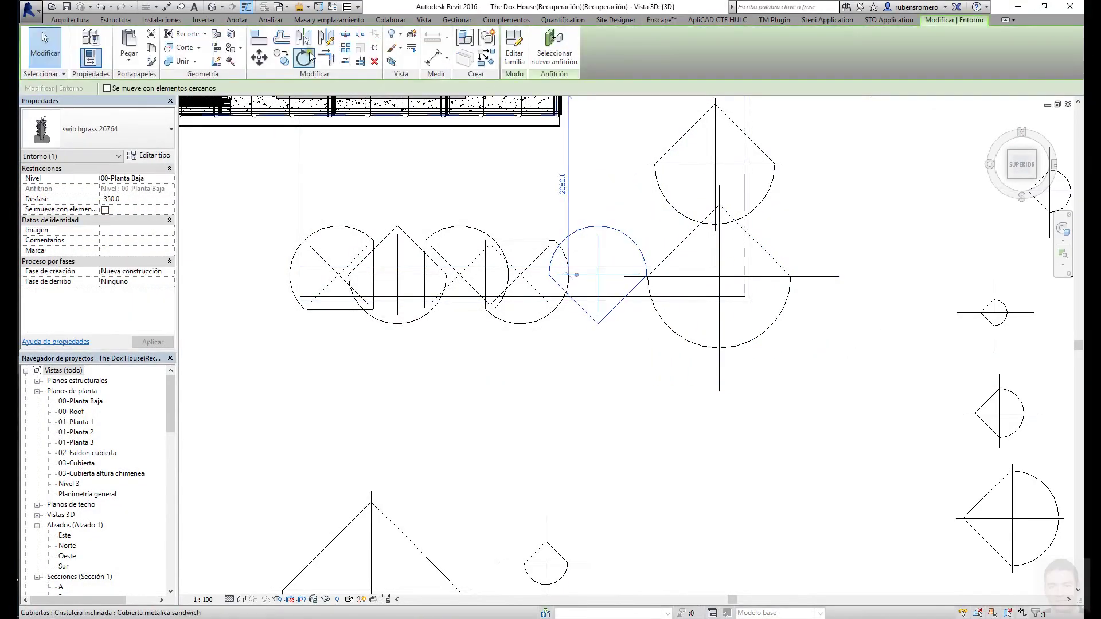
pyautogui.click(437, 354)
pyautogui.click(304, 57)
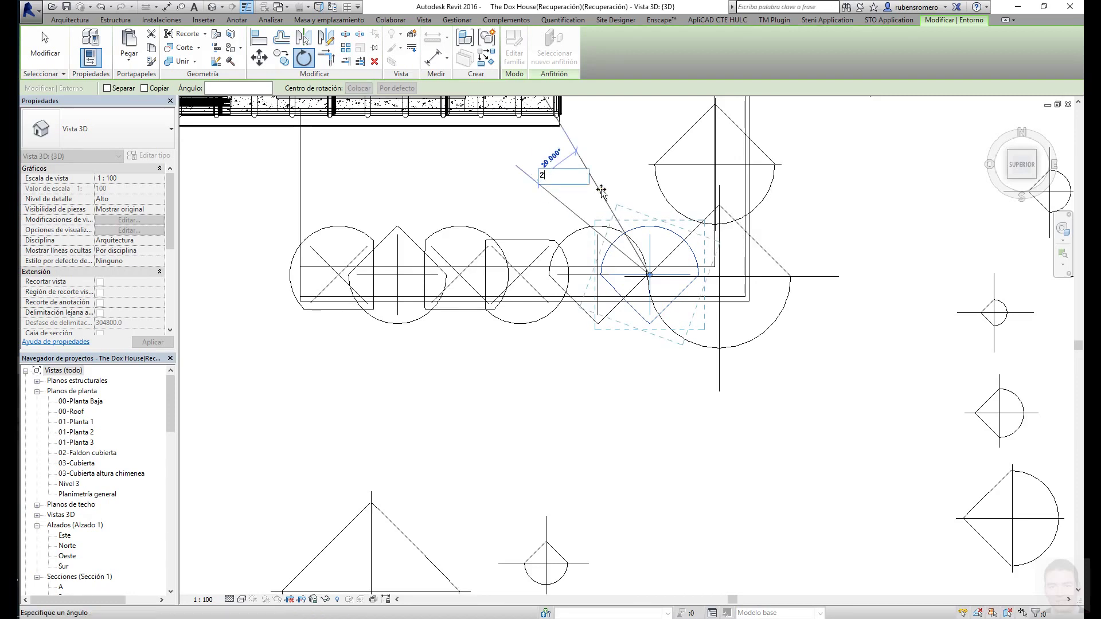
pyautogui.click(601, 192)
pyautogui.click(44, 356)
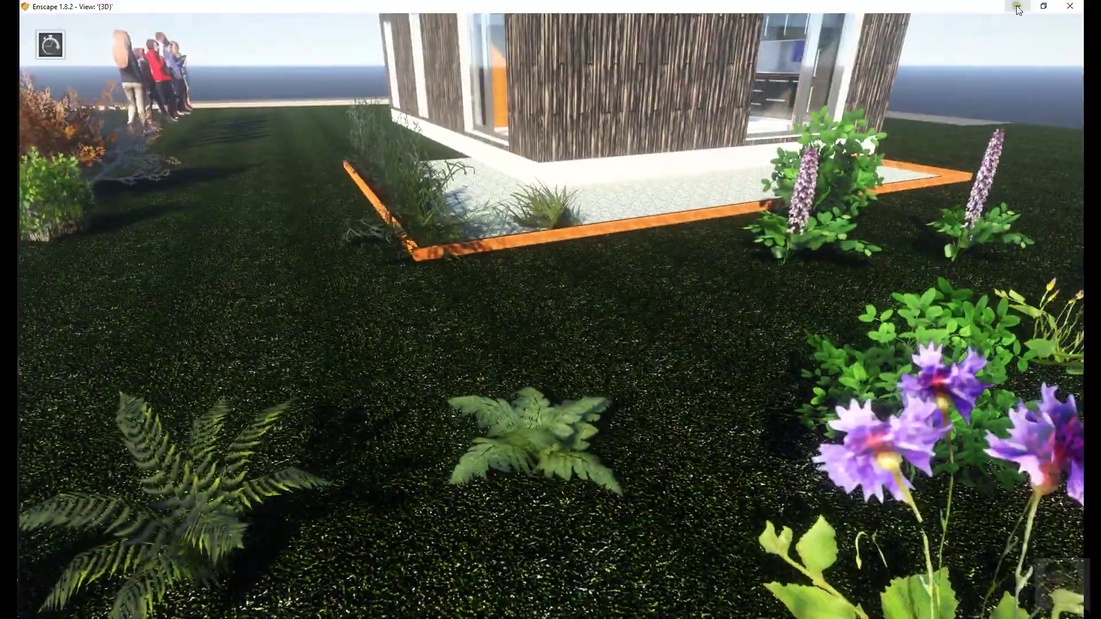
pyautogui.click(80, 413)
pyautogui.click(500, 119)
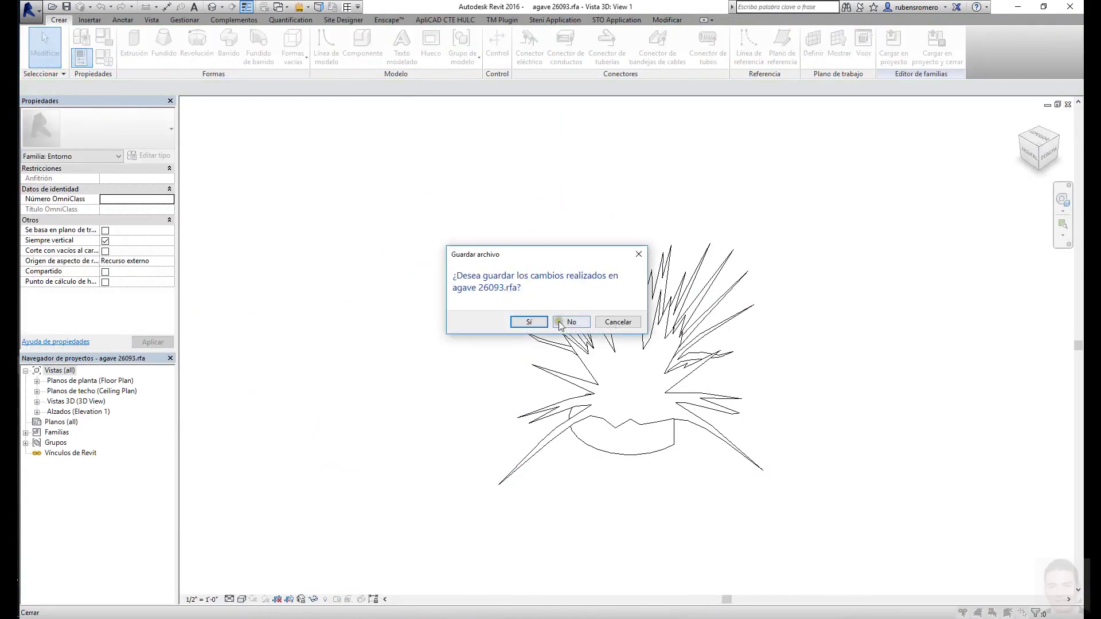
# - Rotate the agave plant 90° with RO and check its type properties
pyautogui.click(560, 322)
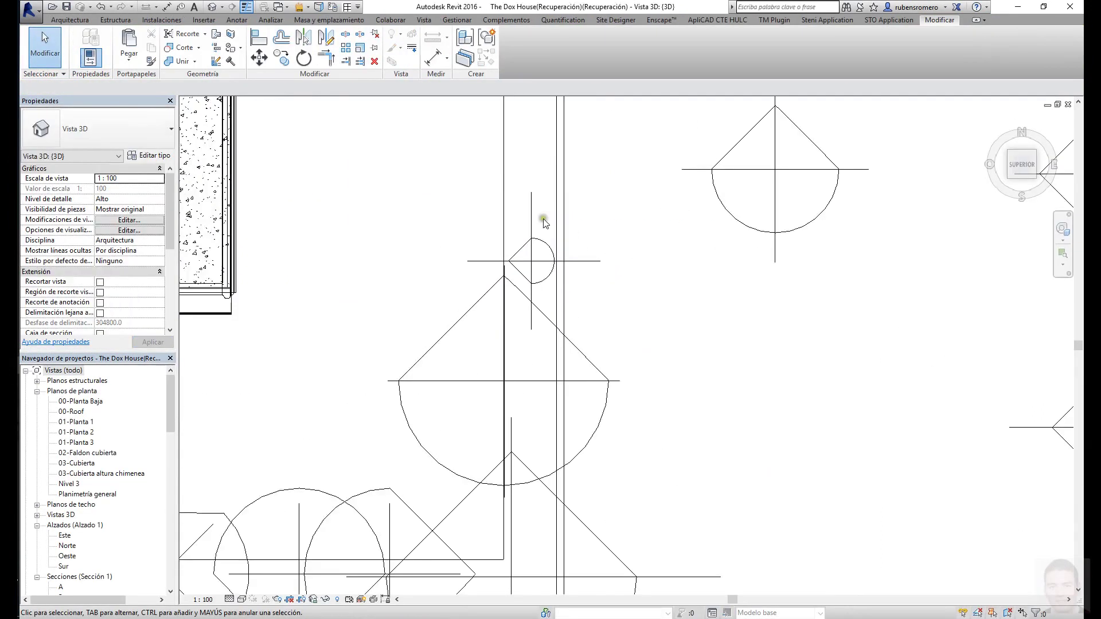
pyautogui.write('ro90')
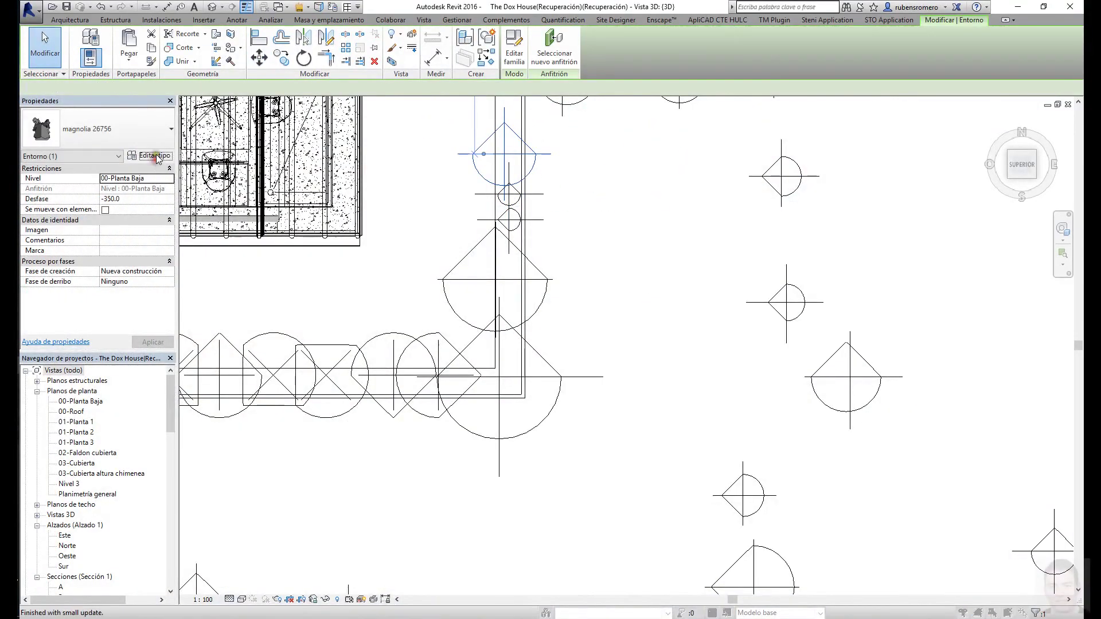
pyautogui.click(155, 156)
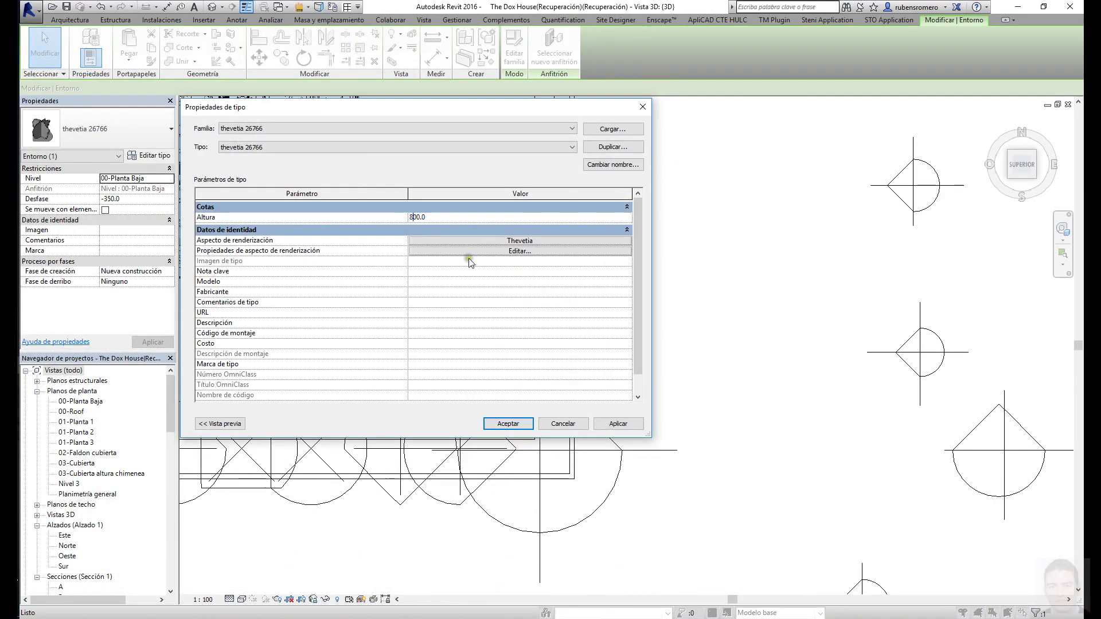
pyautogui.press('Return')
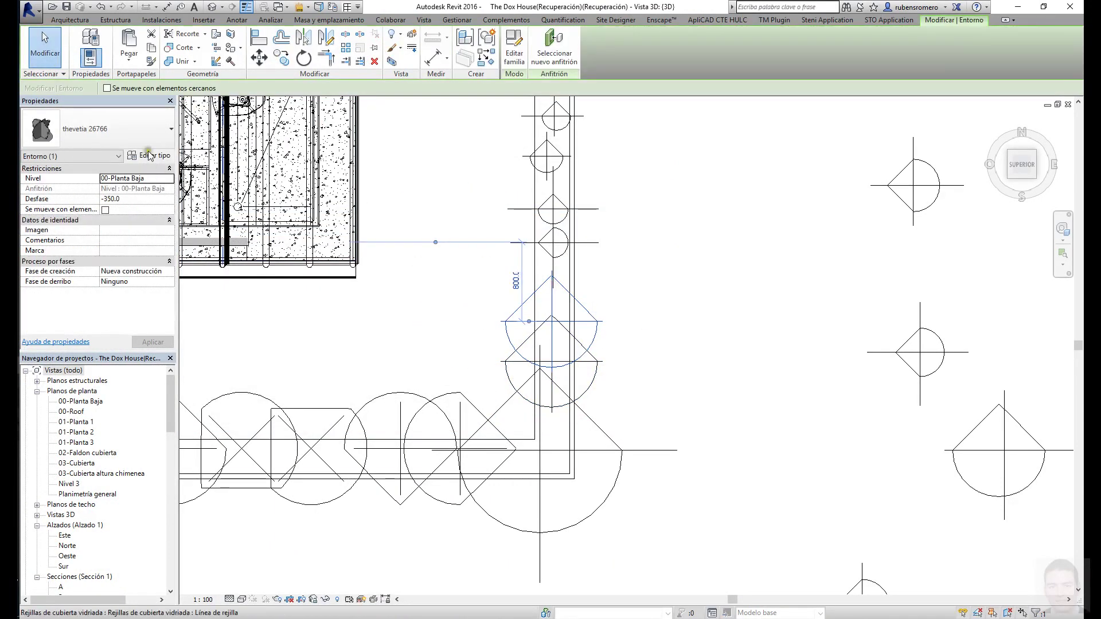
# - Duplicate the thevetia type as thevetia 26767 with its own Altura height
pyautogui.click(149, 155)
pyautogui.click(611, 147)
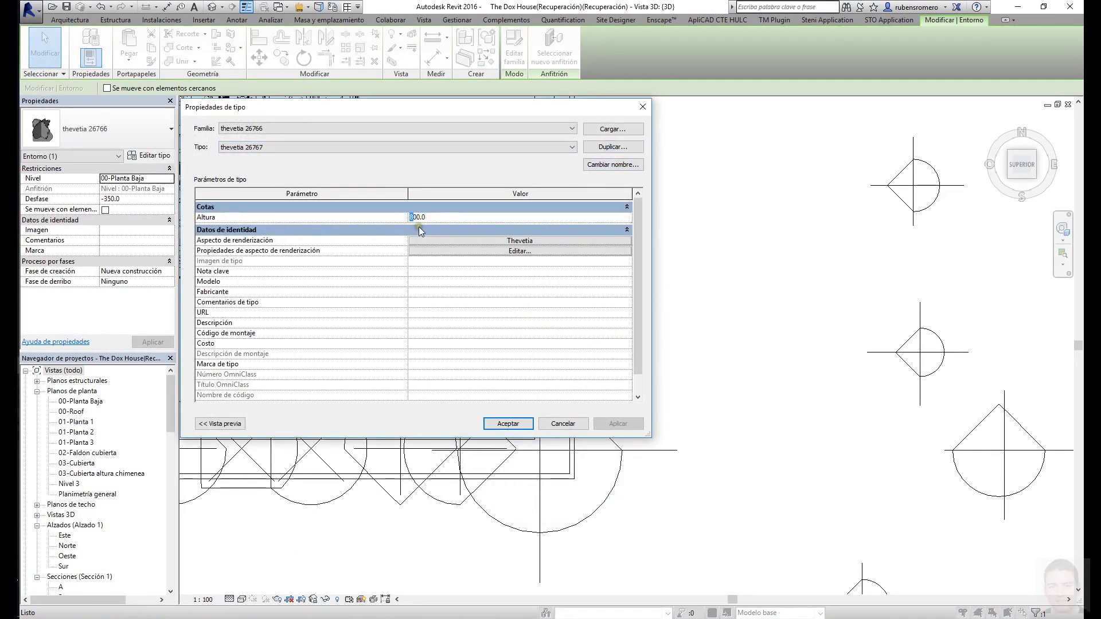
pyautogui.press('Return')
pyautogui.click(438, 281)
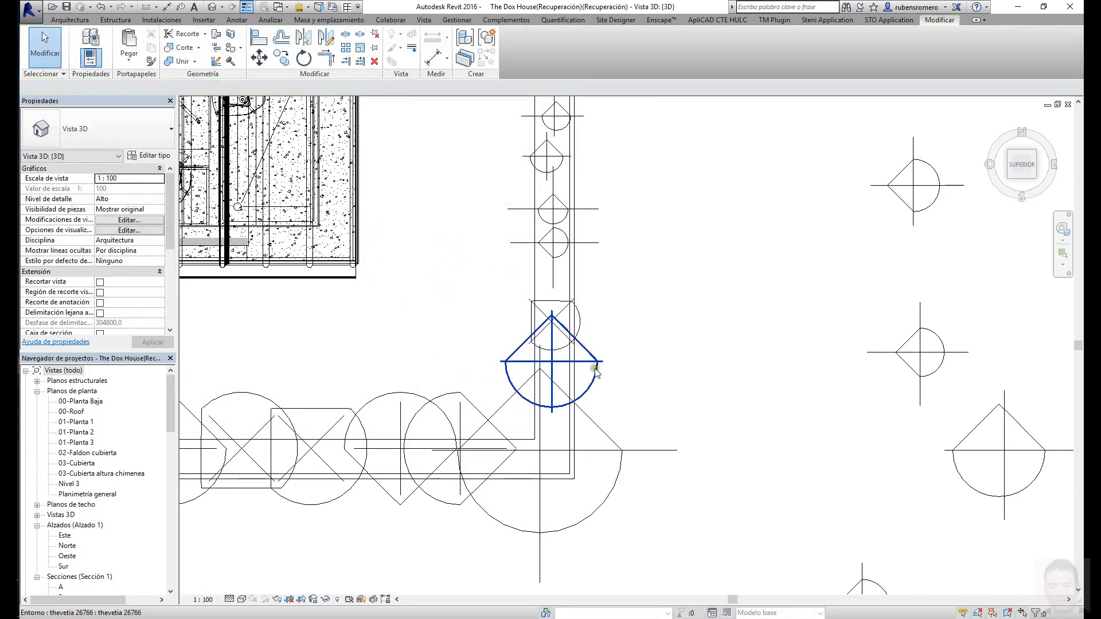
# - Review the corner plants in Enscape and glance at the yew's type properties
pyautogui.click(93, 314)
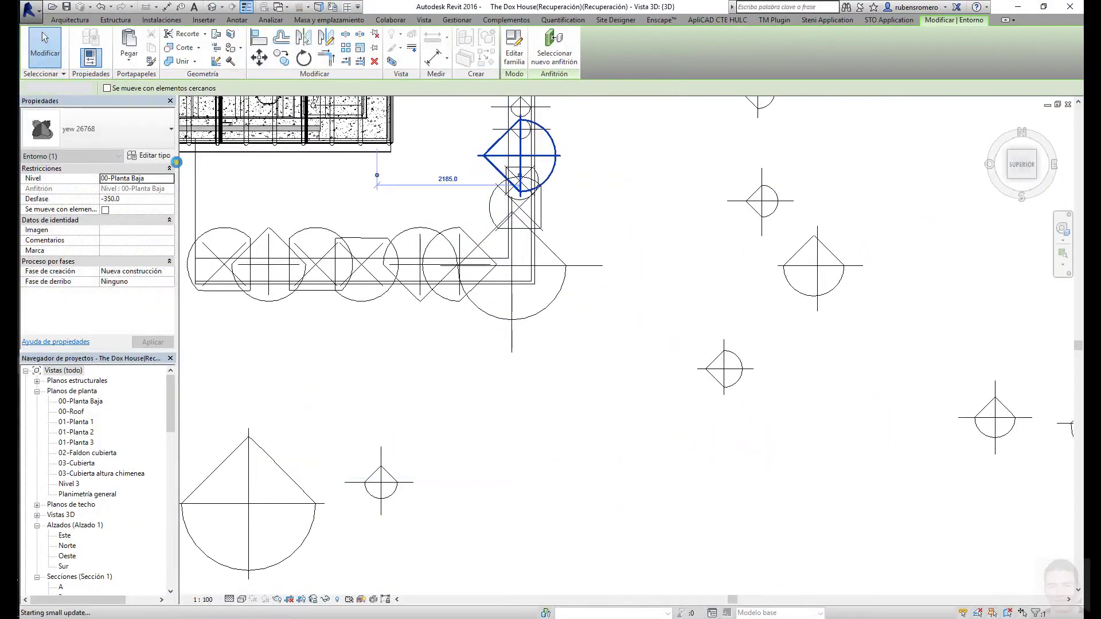
pyautogui.click(172, 159)
pyautogui.press('Escape')
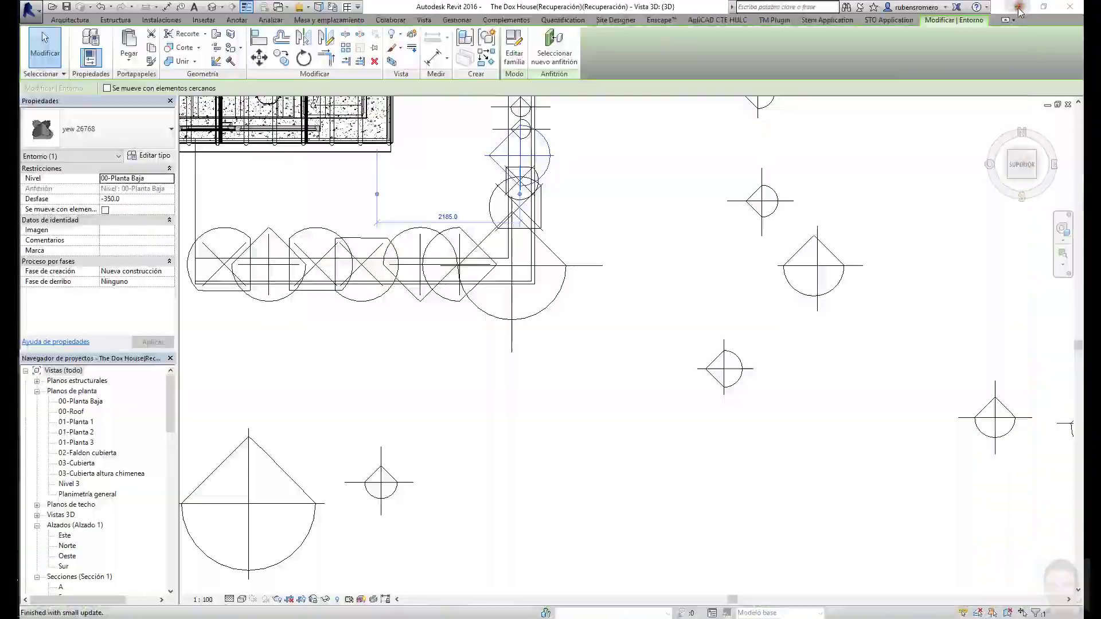
pyautogui.scroll(-3, 544, 319)
pyautogui.scroll(-2, 544, 318)
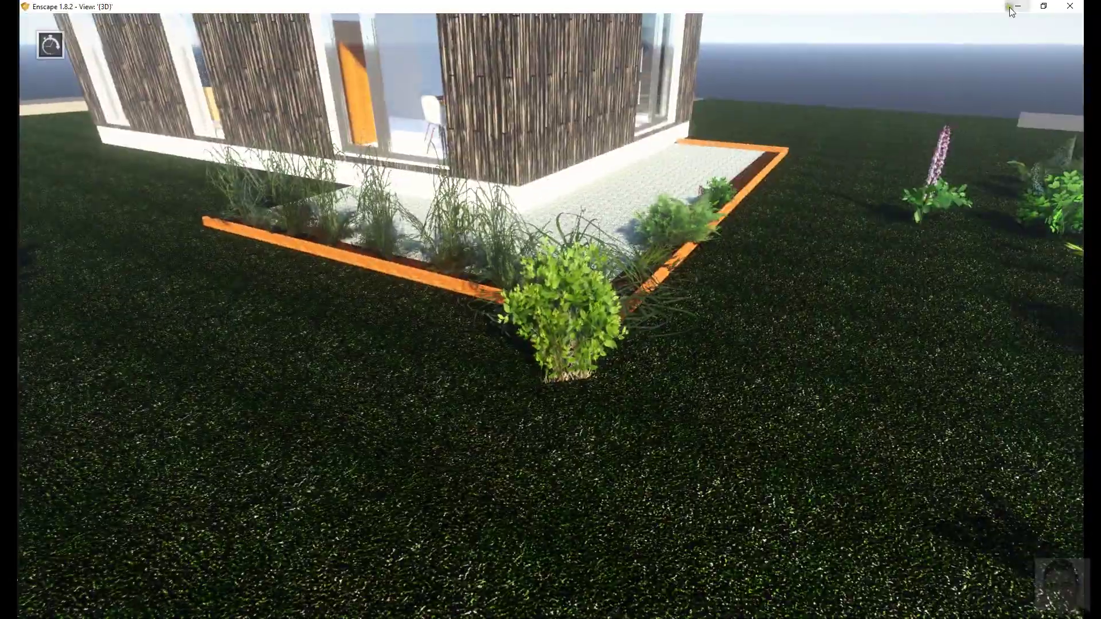
pyautogui.click(1011, 10)
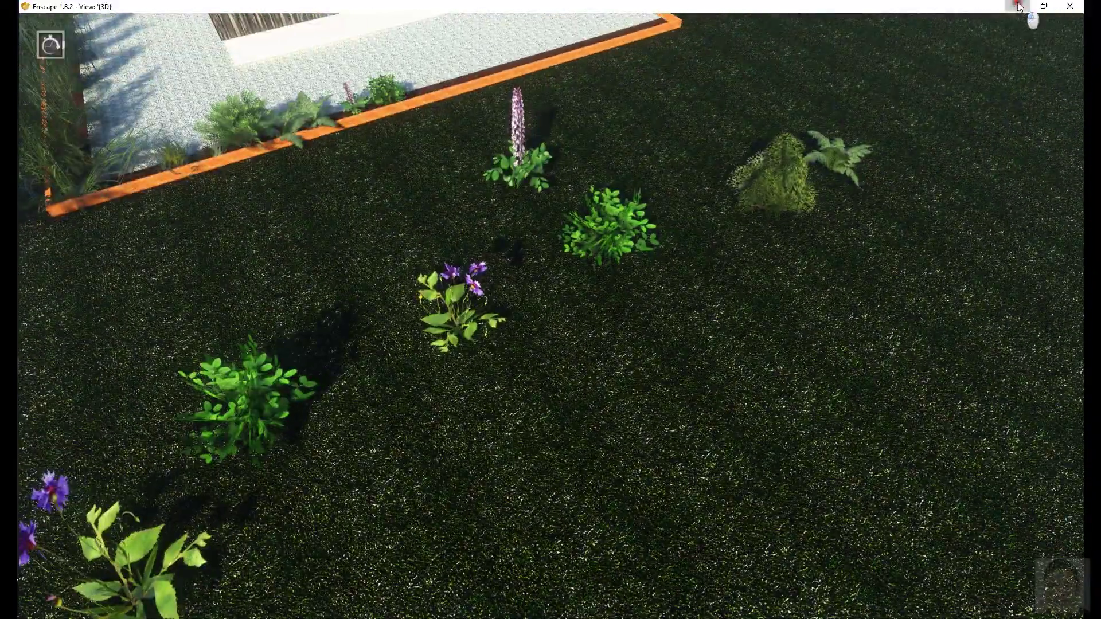
pyautogui.click(1018, 6)
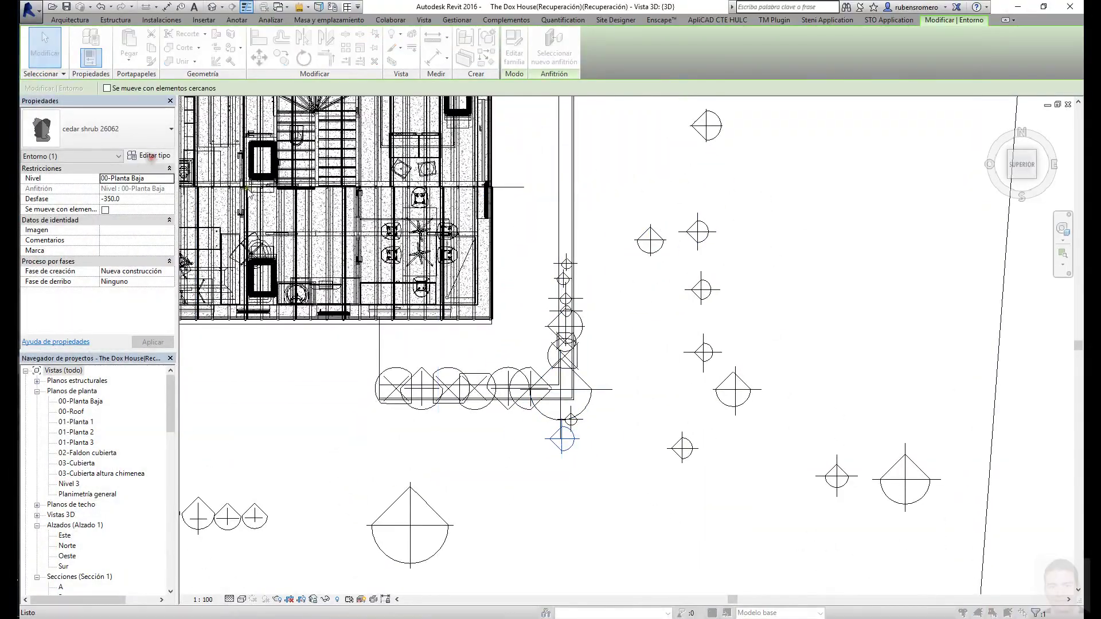
# - Look around the garden in Enscape and drag a plant up toward the garden plot
pyautogui.click(150, 156)
pyautogui.press('Escape')
pyautogui.click(140, 306)
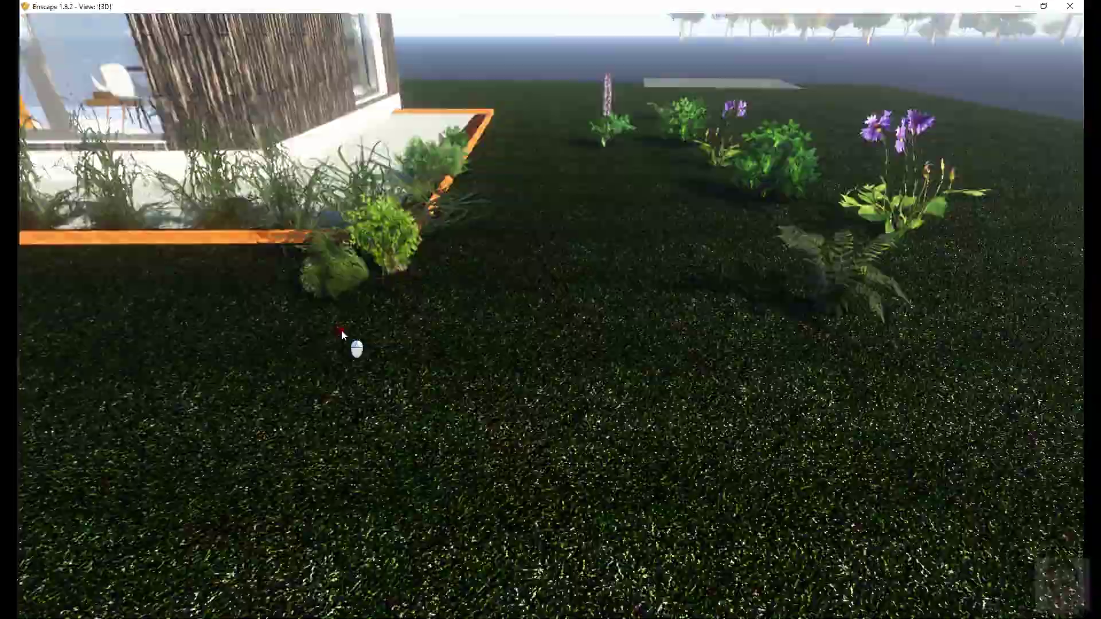
pyautogui.moveTo(342, 330); pyautogui.dragTo(577, 235)
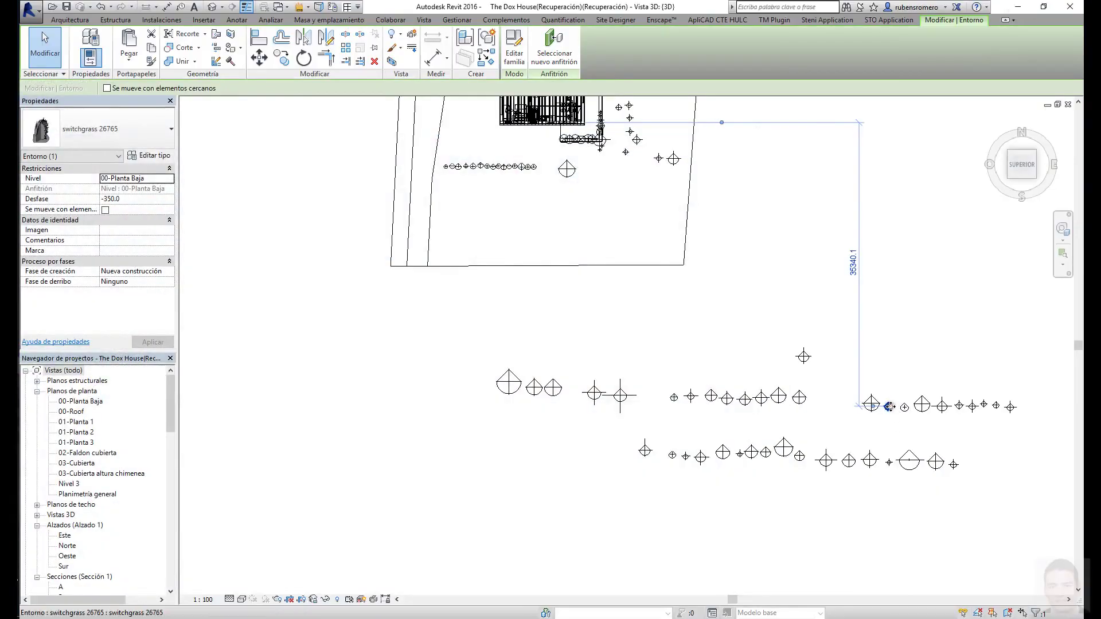
pyautogui.moveTo(888, 406); pyautogui.dragTo(625, 152)
pyautogui.click(64, 352)
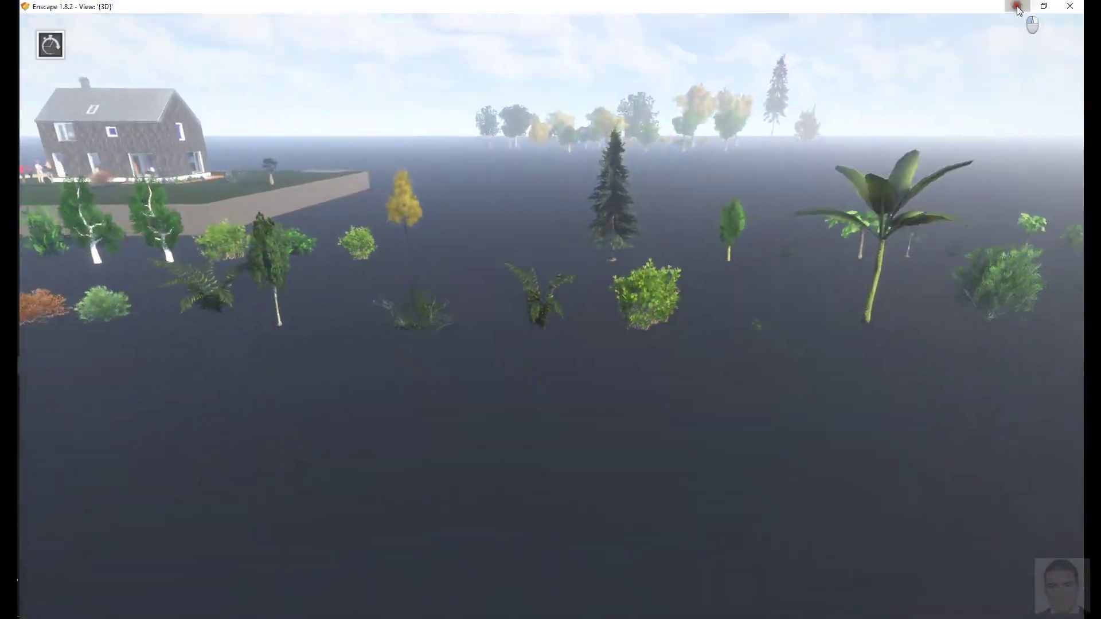
# - Select a plant symbol in Revit and compare it against the Enscape render near the trees and house
pyautogui.click(1017, 7)
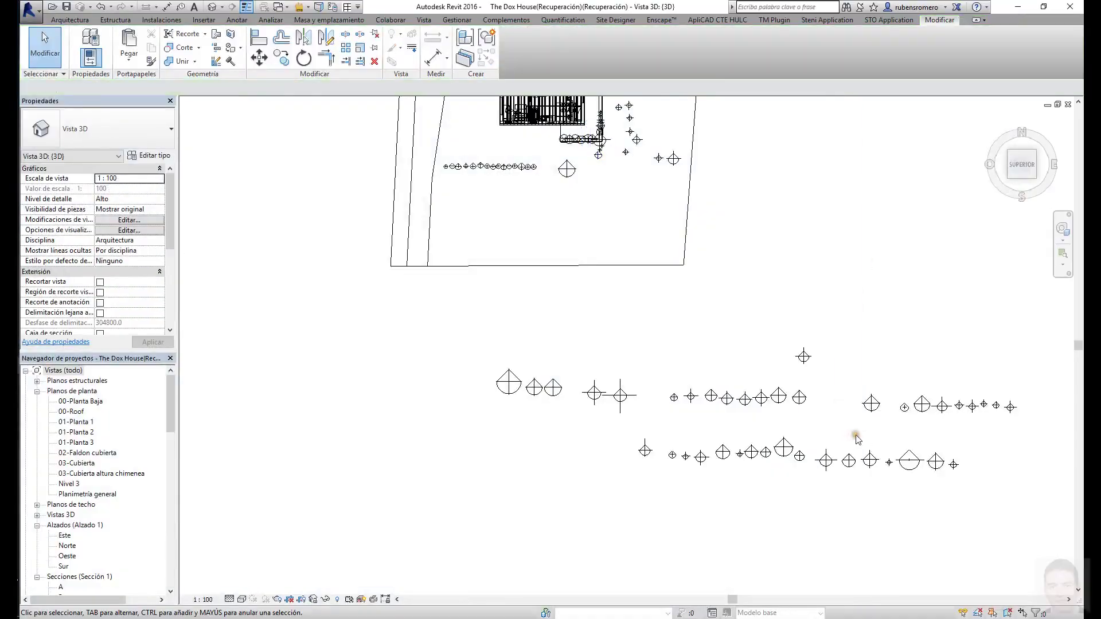
pyautogui.click(594, 182)
pyautogui.hotkey('alt', 'Tab')
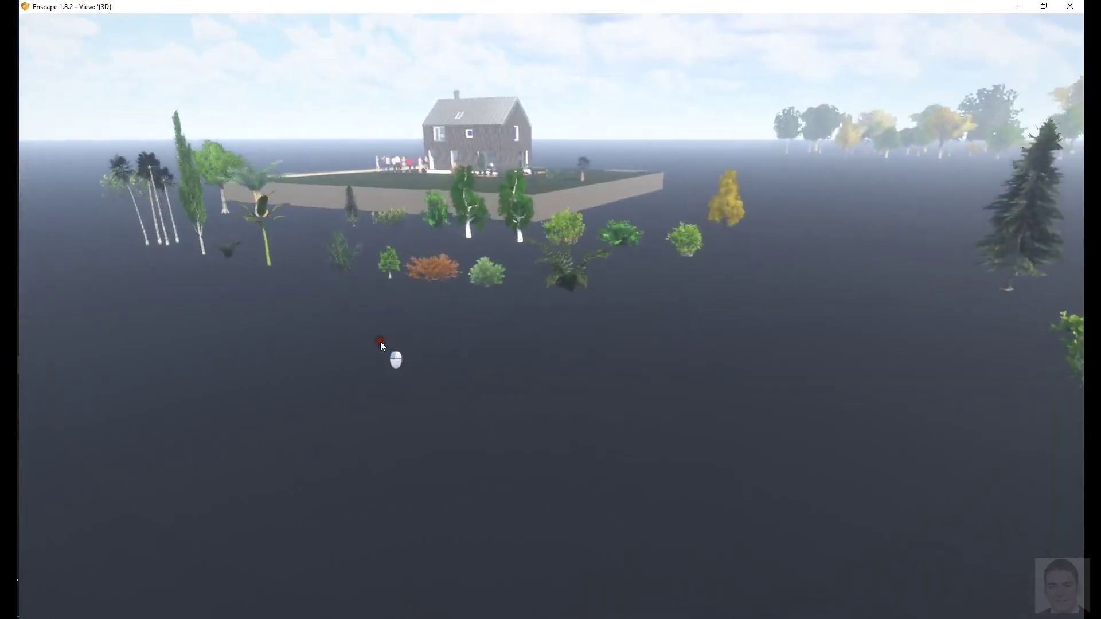
pyautogui.hotkey('alt', 'Tab')
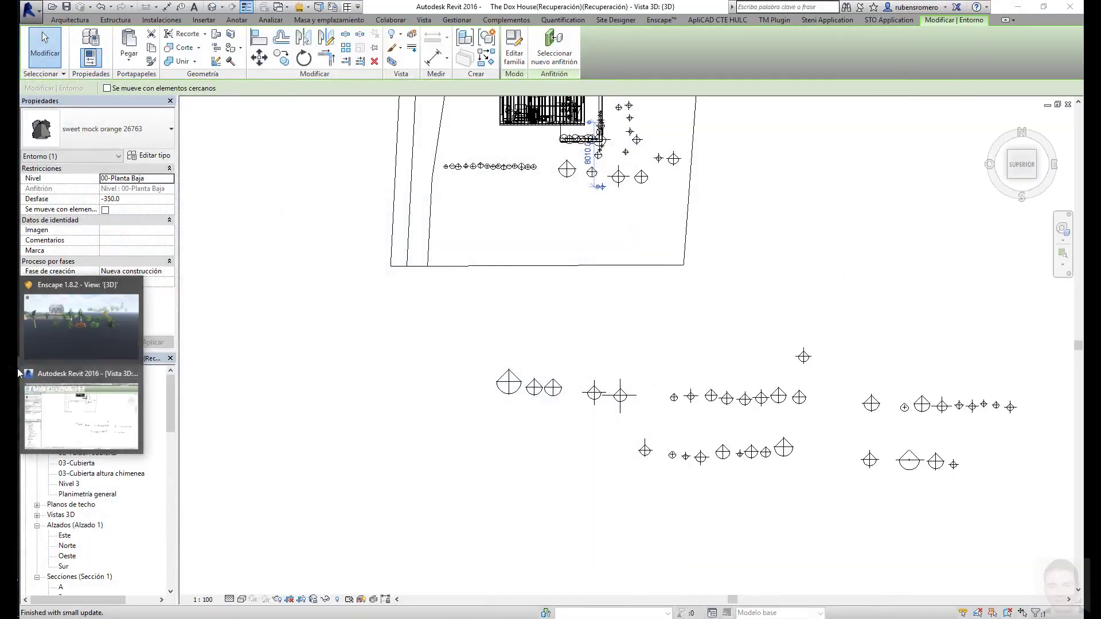
pyautogui.hotkey('alt', 'Tab')
pyautogui.hotkey('alt', 'Tab')
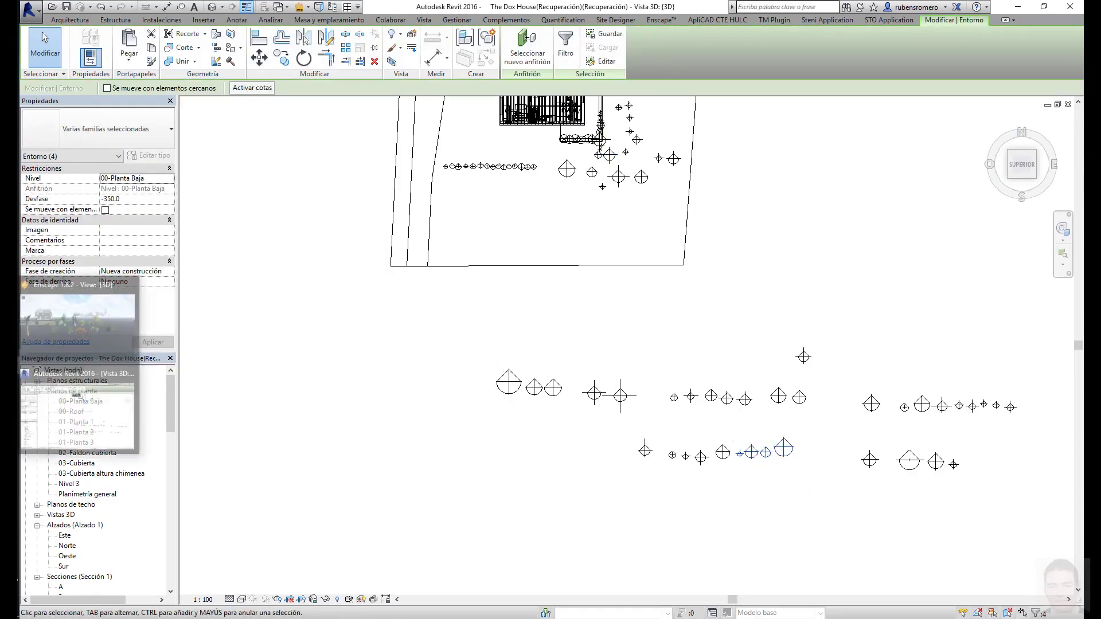
pyautogui.click(81, 324)
pyautogui.hotkey('alt', 'Tab')
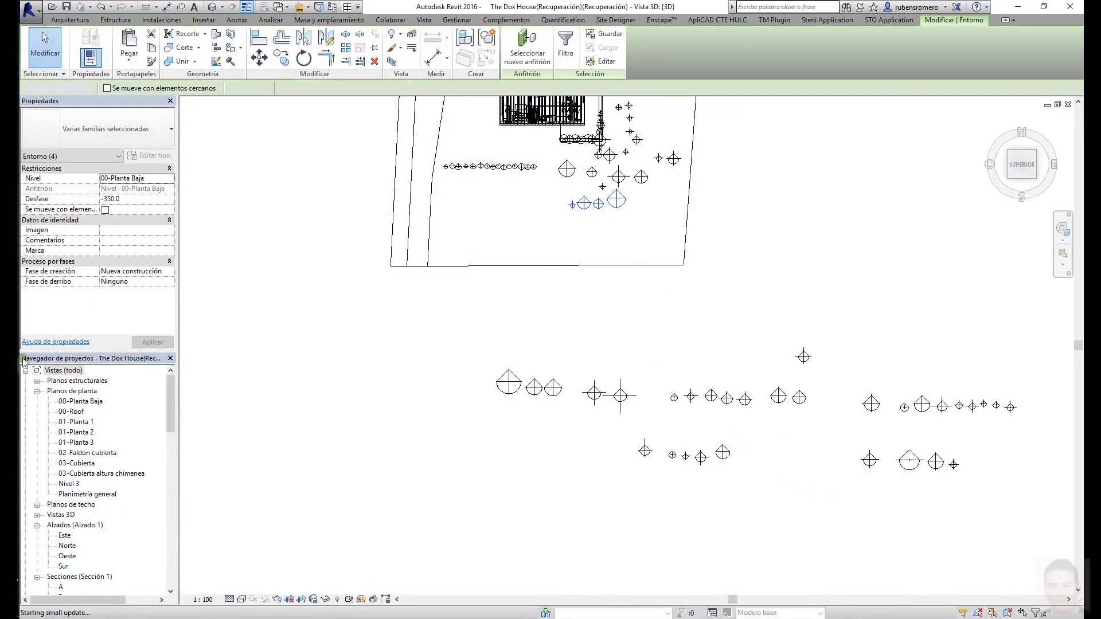
pyautogui.hotkey('alt', 'Tab')
pyautogui.hotkey('alt', 'Tab')
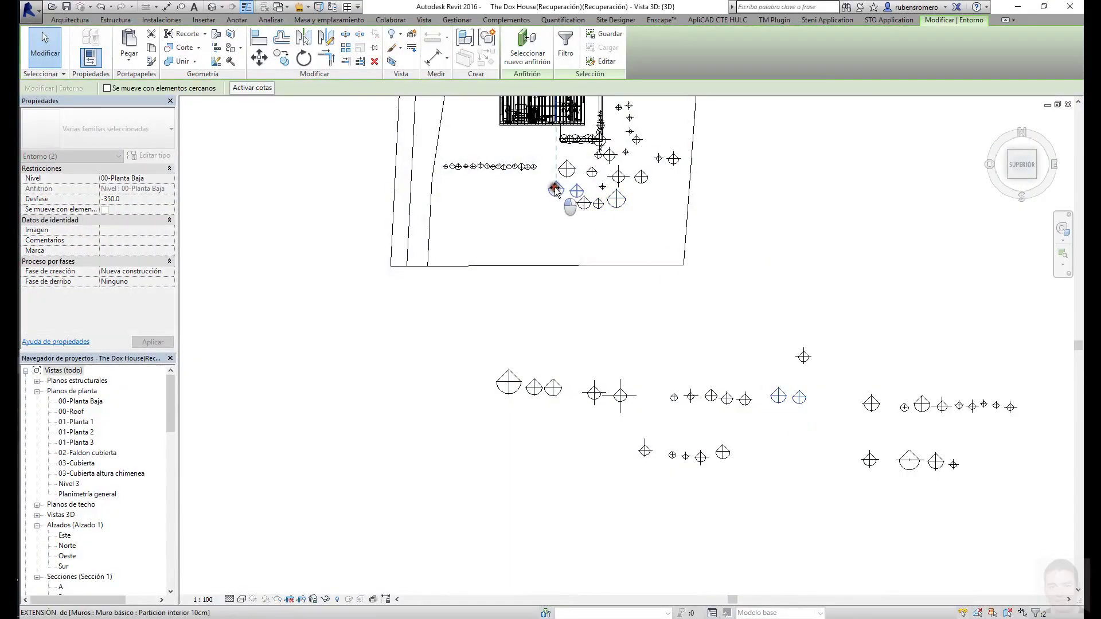
pyautogui.hotkey('alt', 'Tab')
pyautogui.moveTo(466, 339); pyautogui.dragTo(744, 328)
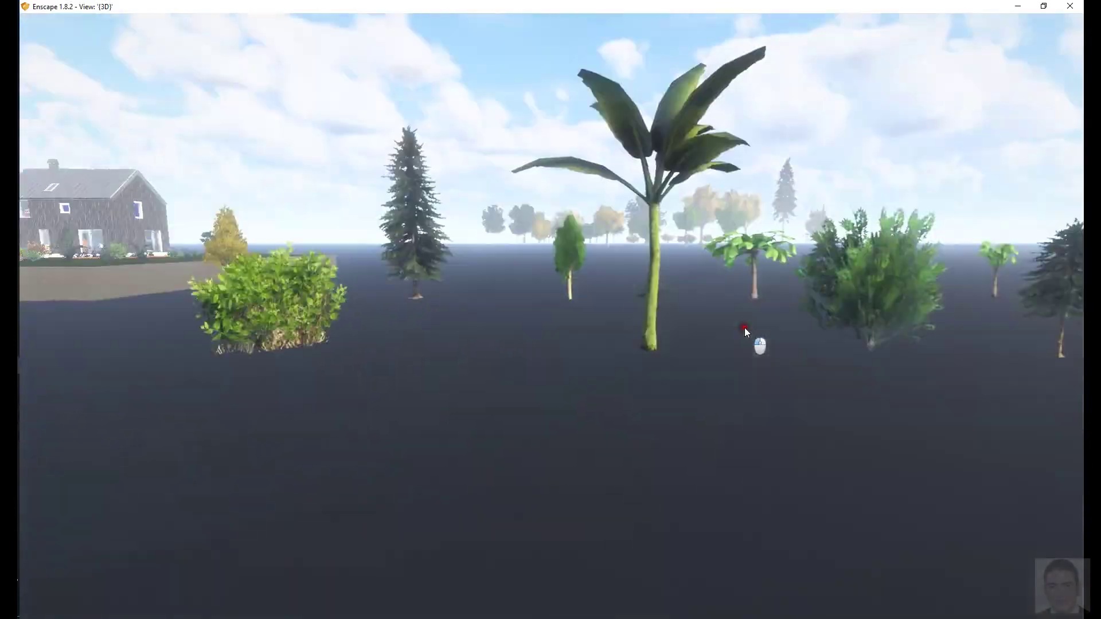
# - Return to the model, deselect the barberry, and select a group of plants on the lawn
pyautogui.click(1011, 8)
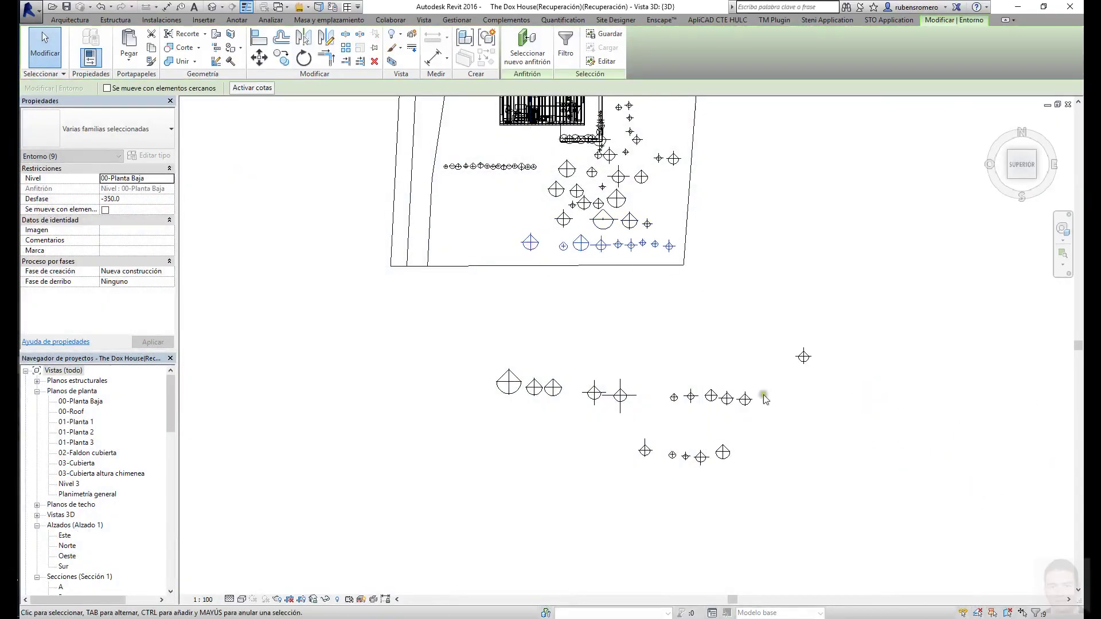
pyautogui.hotkey('alt', 'Tab')
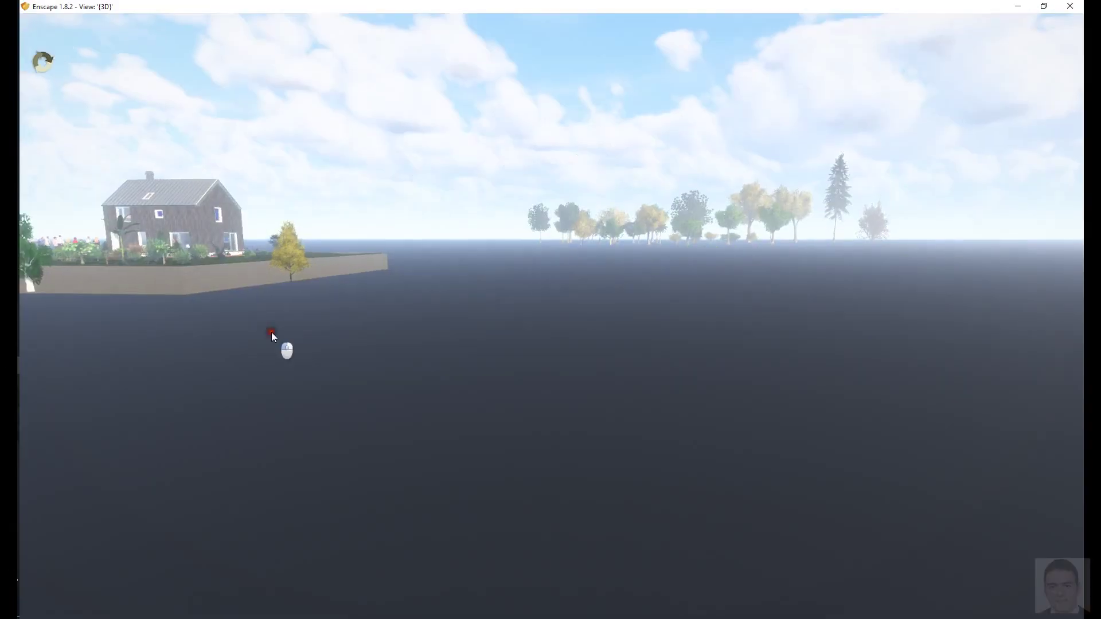
pyautogui.moveTo(17, 372)
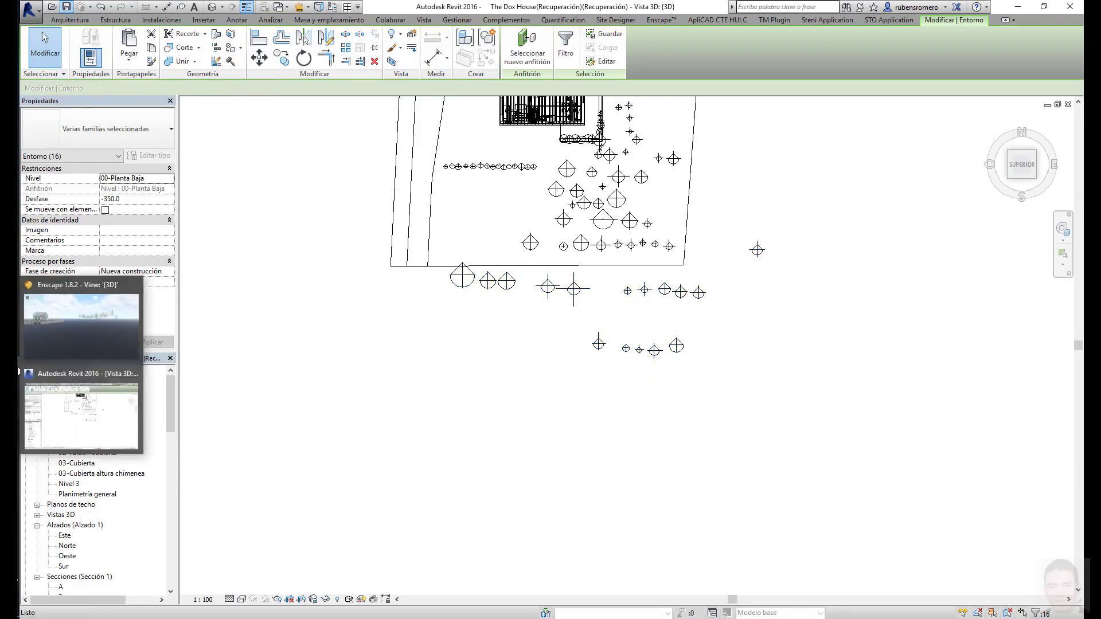
pyautogui.click(474, 338)
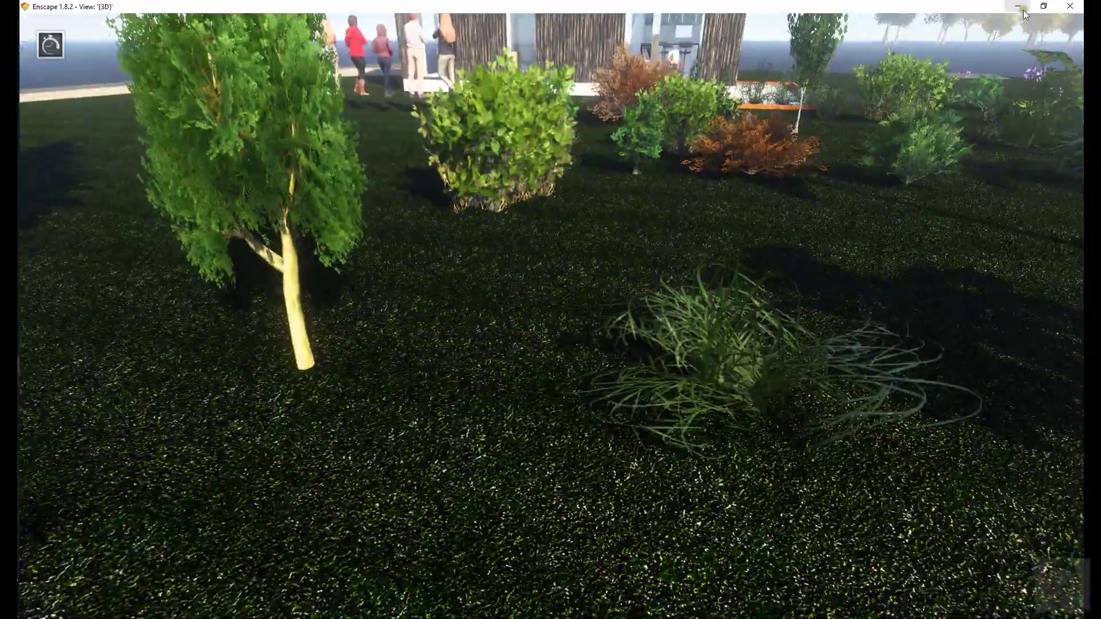
pyautogui.click(1022, 12)
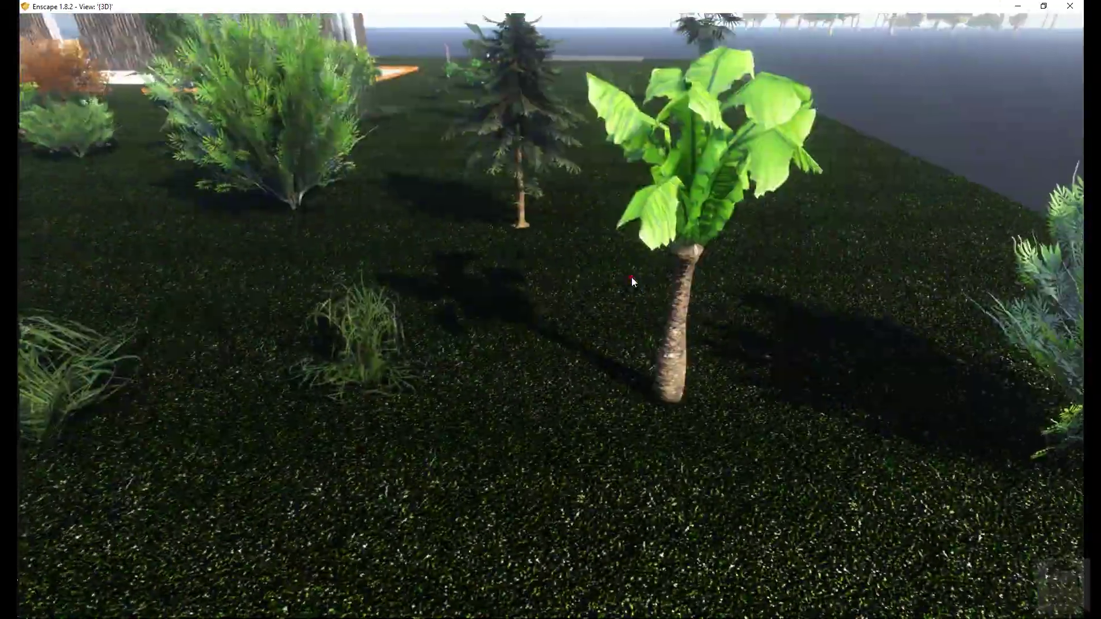
pyautogui.click(877, 345)
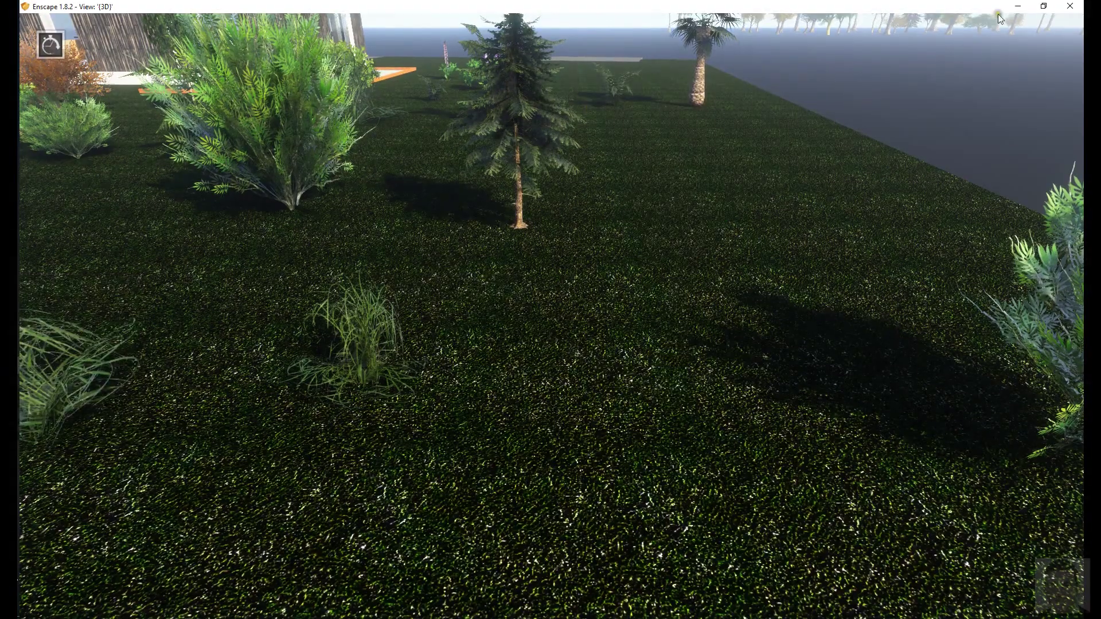
pyautogui.moveTo(872, 323); pyautogui.dragTo(736, 332)
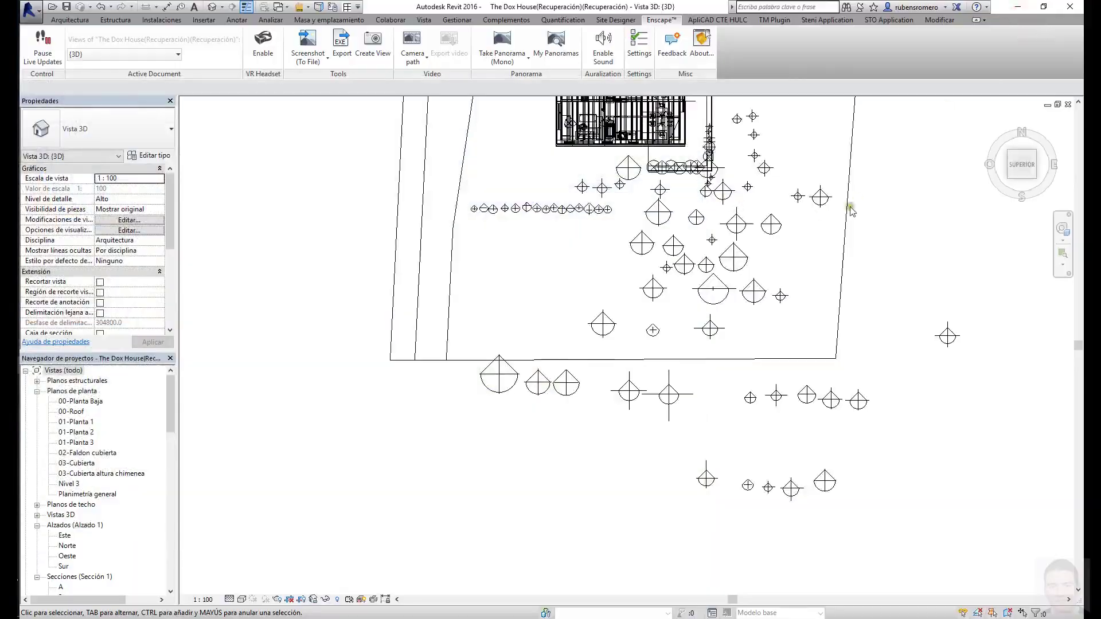
# - View the site from above and apply a height change to the hibiscus type
pyautogui.click(1022, 164)
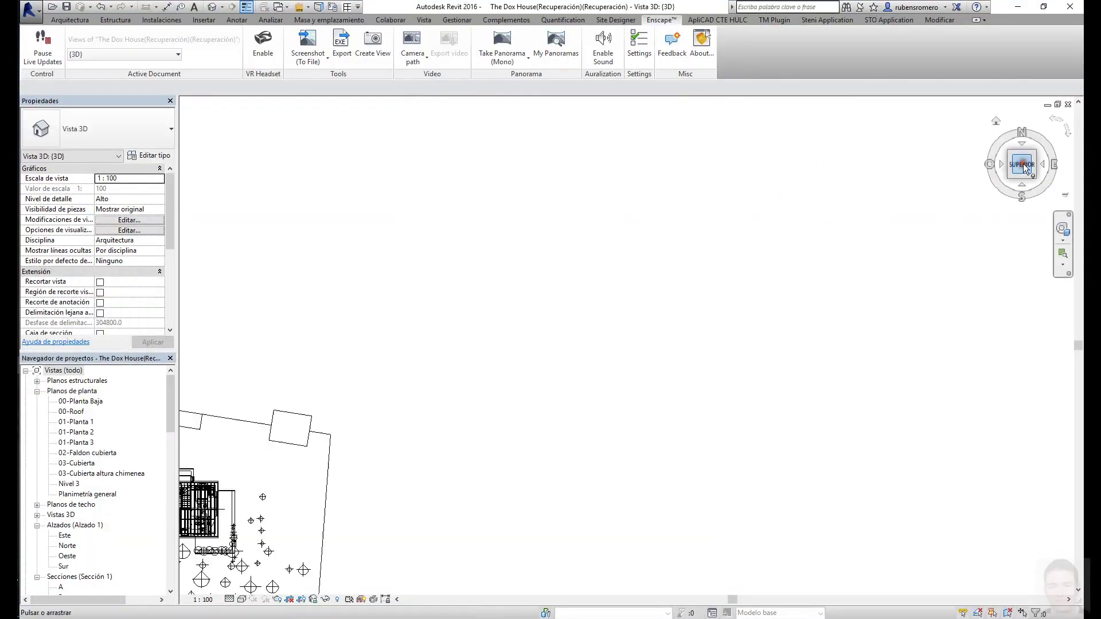
pyautogui.moveTo(473, 474); pyautogui.dragTo(509, 445)
pyautogui.click(848, 278)
pyautogui.click(148, 156)
pyautogui.click(439, 218)
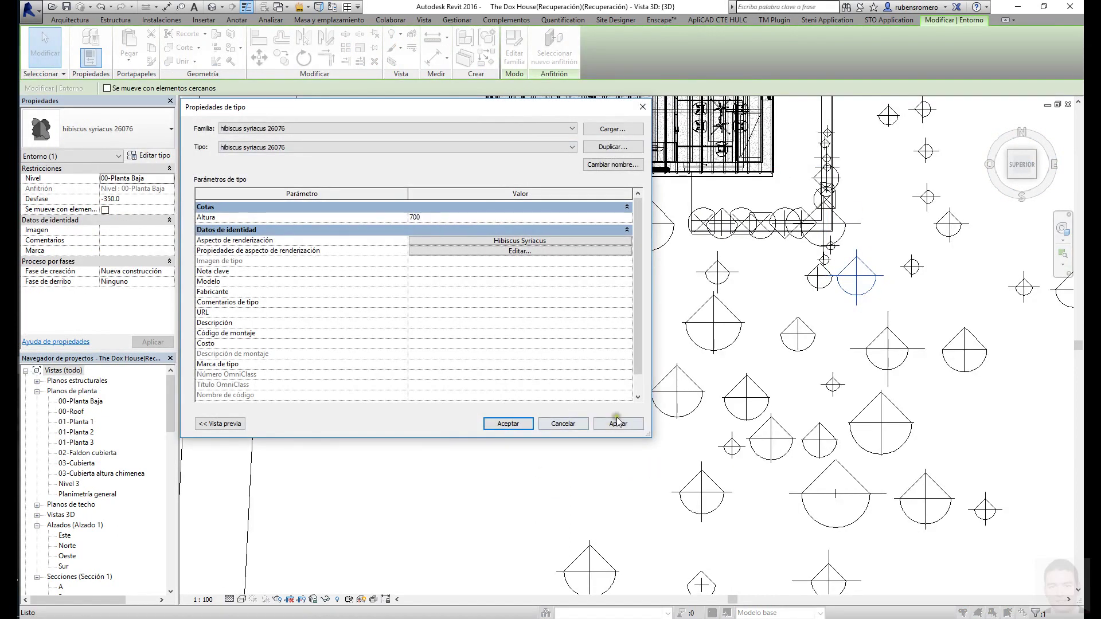
pyautogui.click(508, 423)
# - Rotate the planter-corner plant to 56° and fly the Enscape camera through the bed toward the people
pyautogui.click(115, 304)
pyautogui.moveTo(840, 212); pyautogui.dragTo(792, 269)
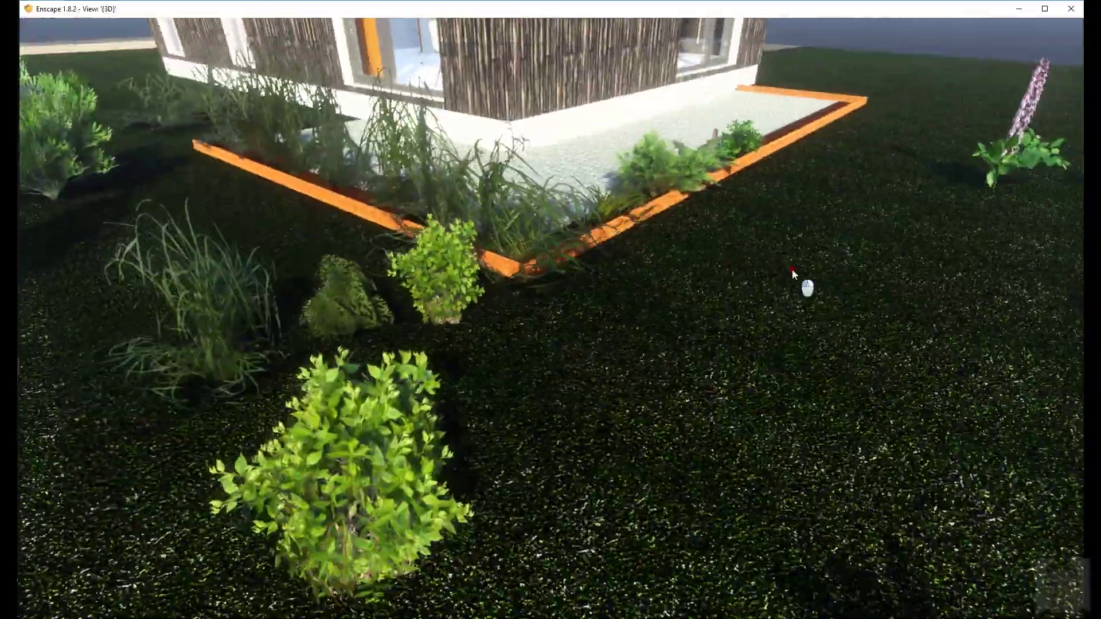
pyautogui.scroll(3, 821, 114)
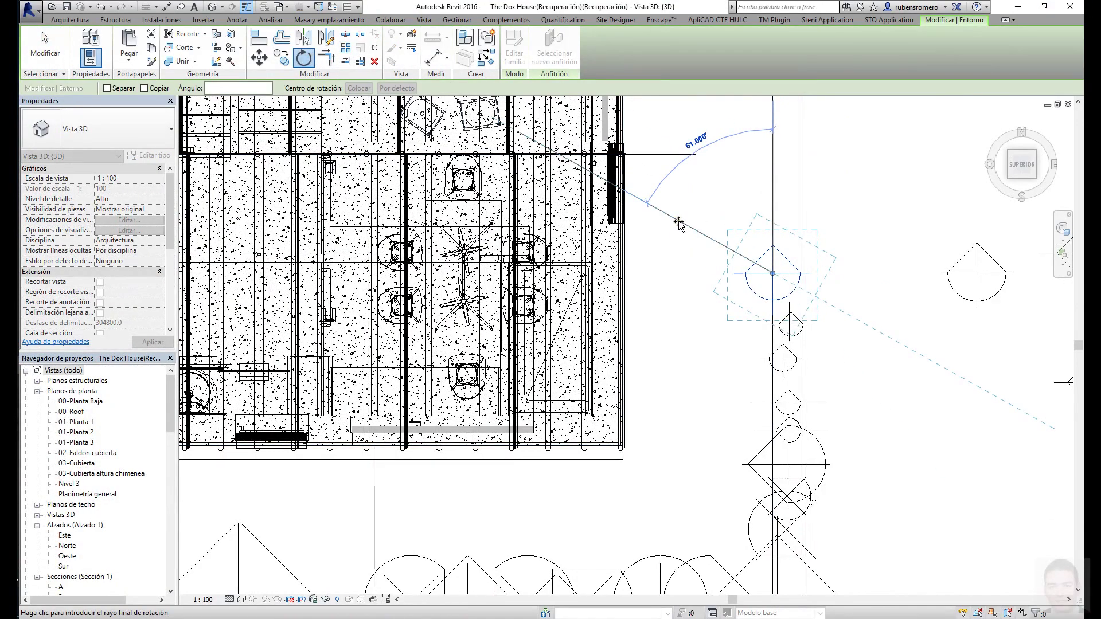
pyautogui.scroll(3, 678, 223)
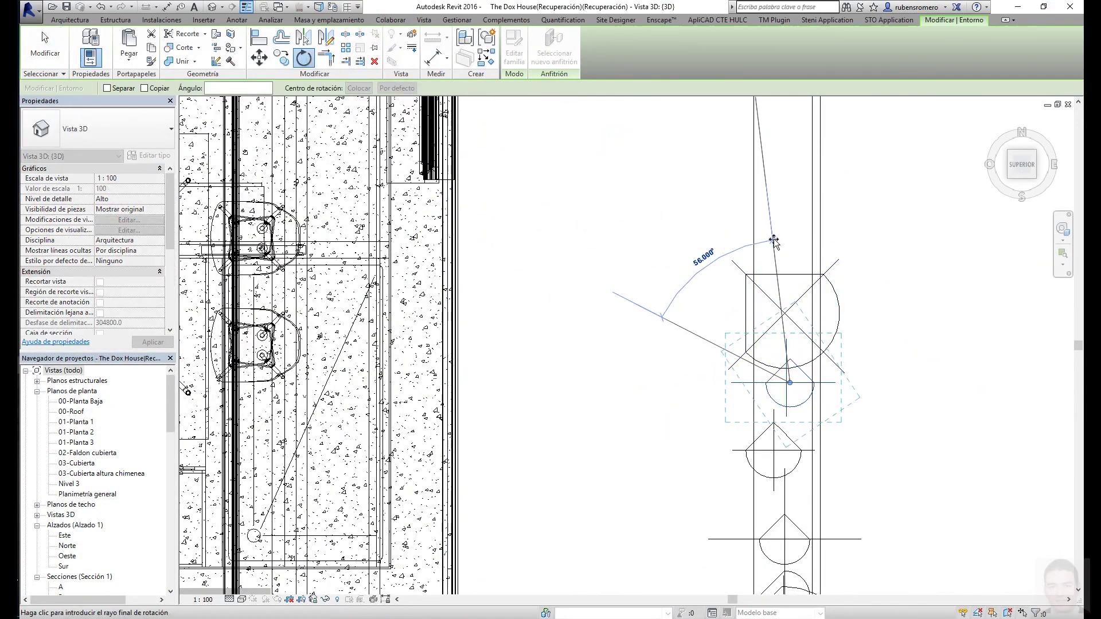
pyautogui.click(773, 240)
pyautogui.scroll(-3, 676, 204)
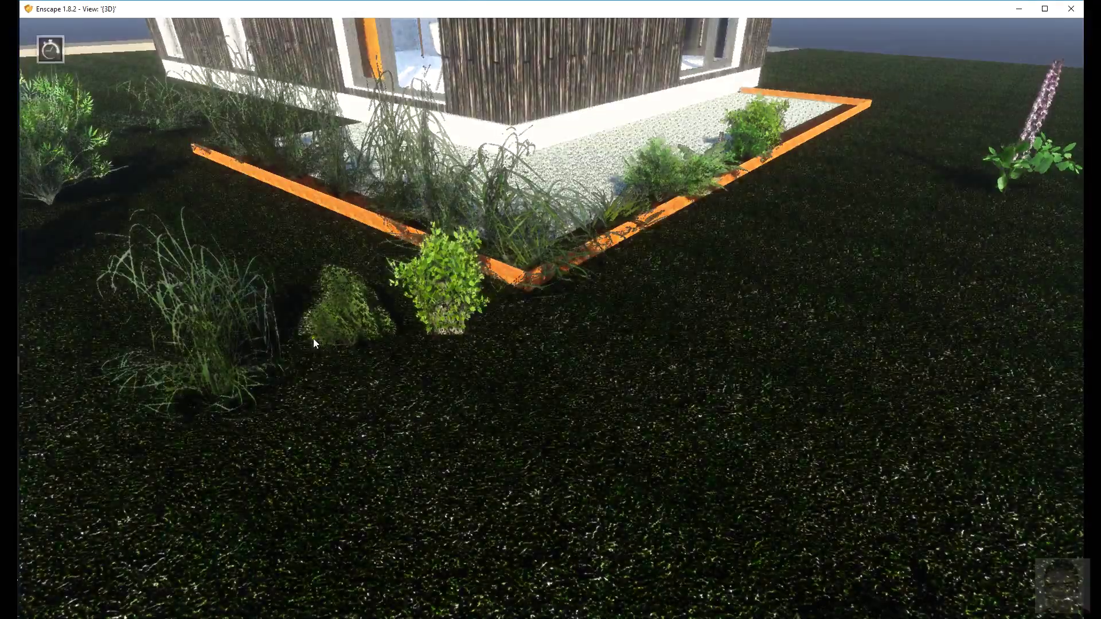
pyautogui.moveTo(313, 339); pyautogui.dragTo(524, 278)
pyautogui.scroll(5, 525, 277)
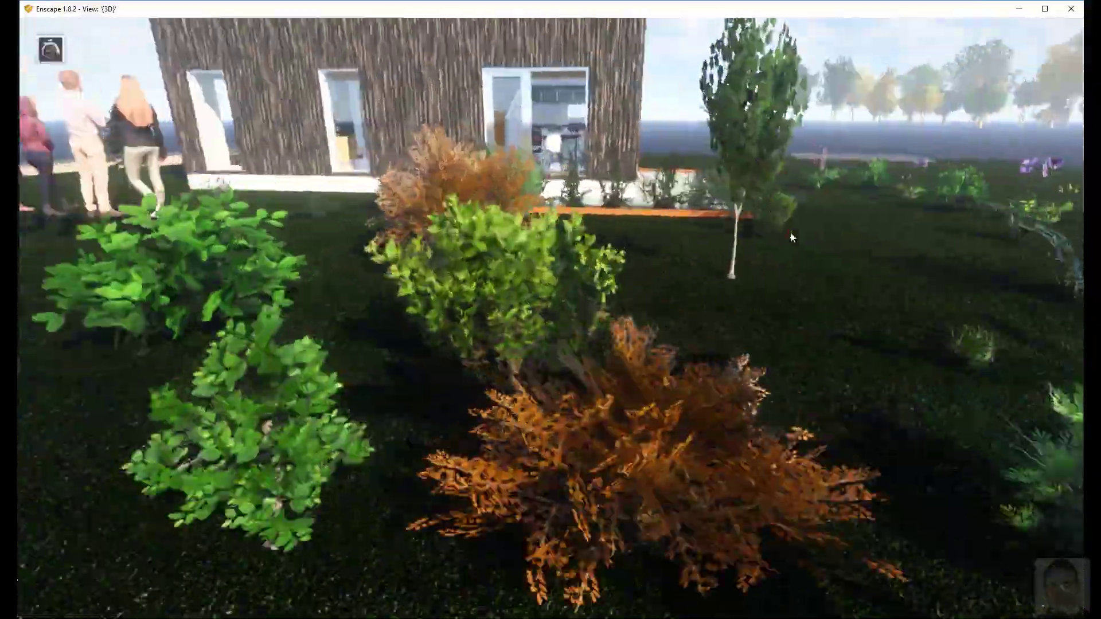
pyautogui.moveTo(561, 220); pyautogui.dragTo(561, 220)
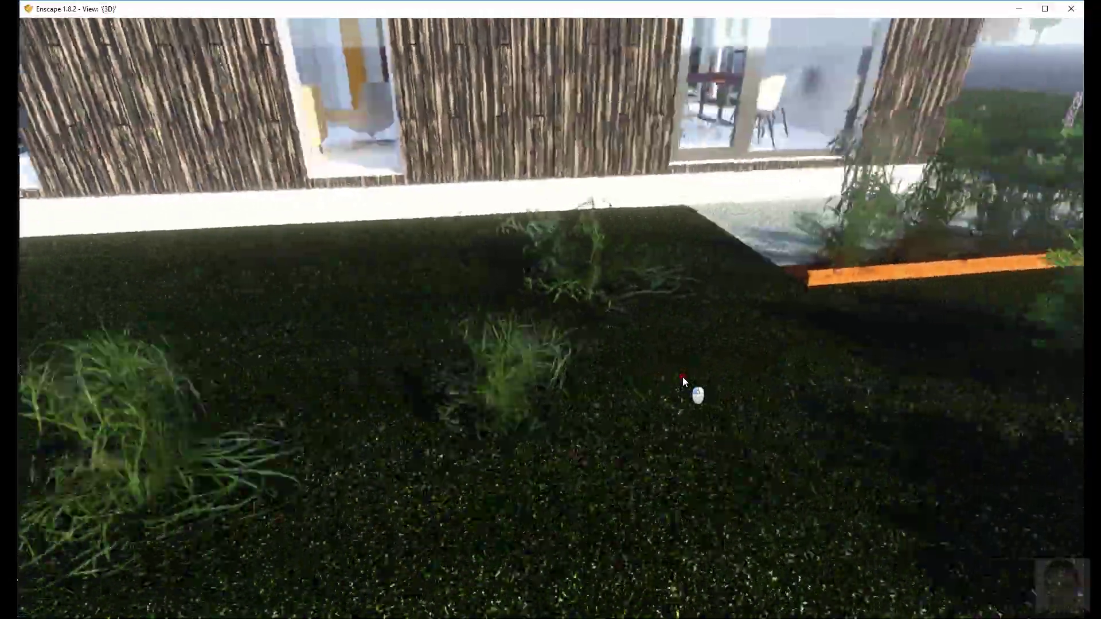
# - Back in the plan, confirm the meyer lilac type settings and check the forsythia type settings
pyautogui.click(1018, 8)
pyautogui.moveTo(406, 199); pyautogui.dragTo(532, 337, button='middle')
pyautogui.click(531, 337)
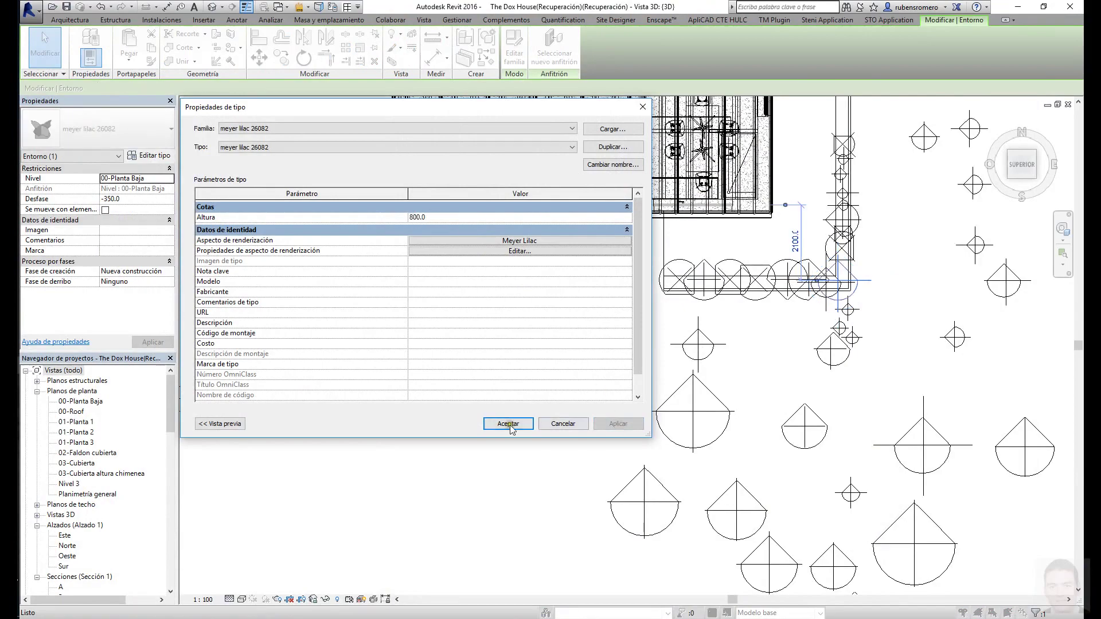
pyautogui.click(508, 423)
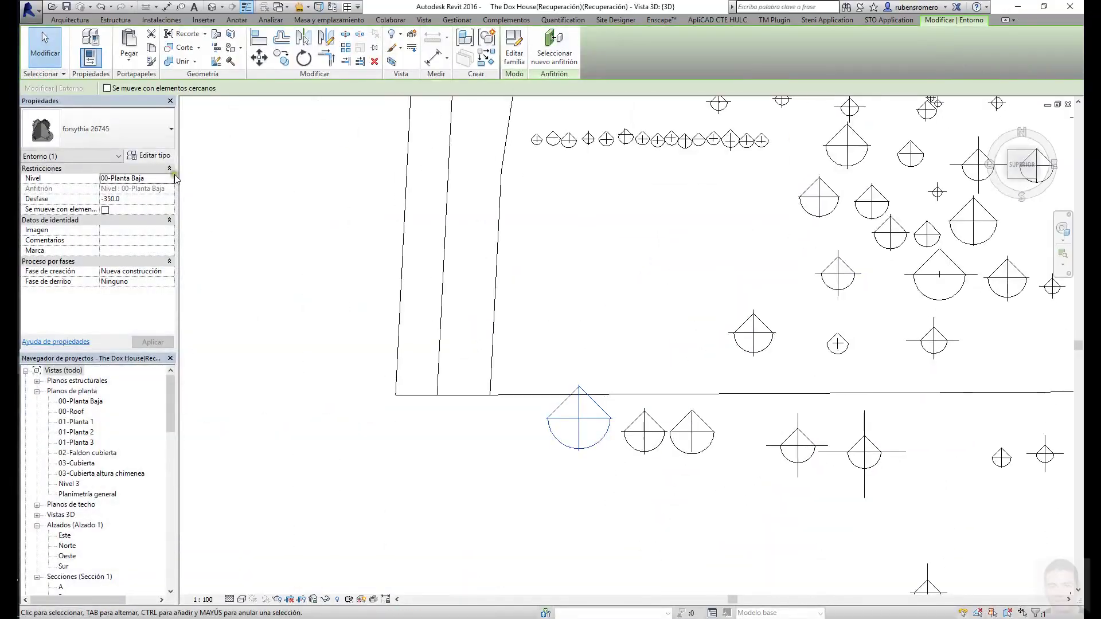
pyautogui.click(150, 156)
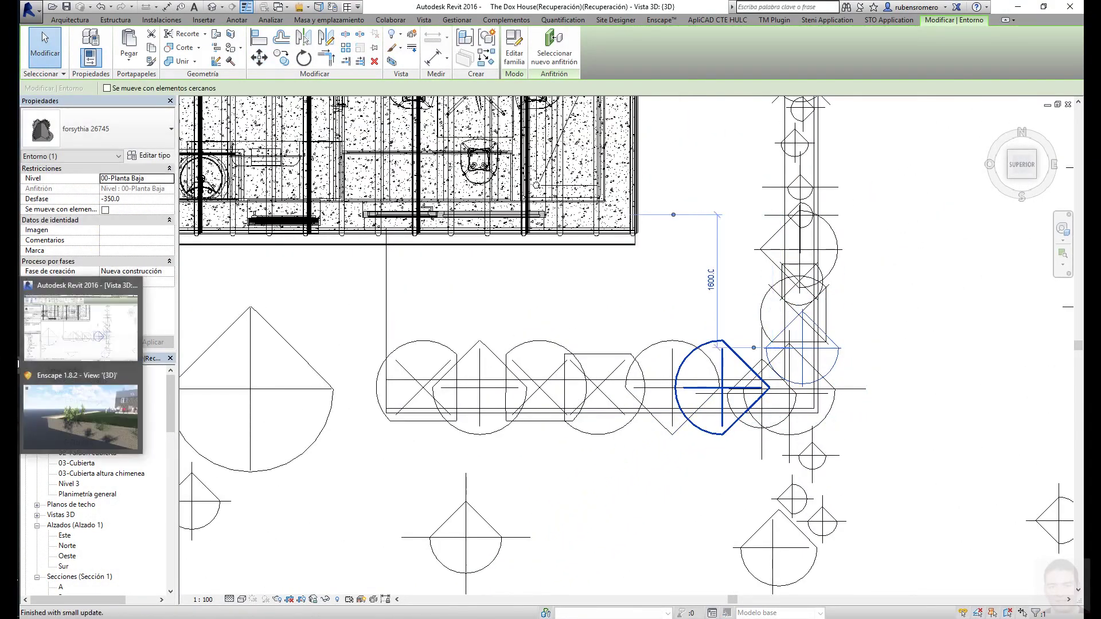
pyautogui.scroll(-2, 883, 168)
pyautogui.scroll(-2, 745, 276)
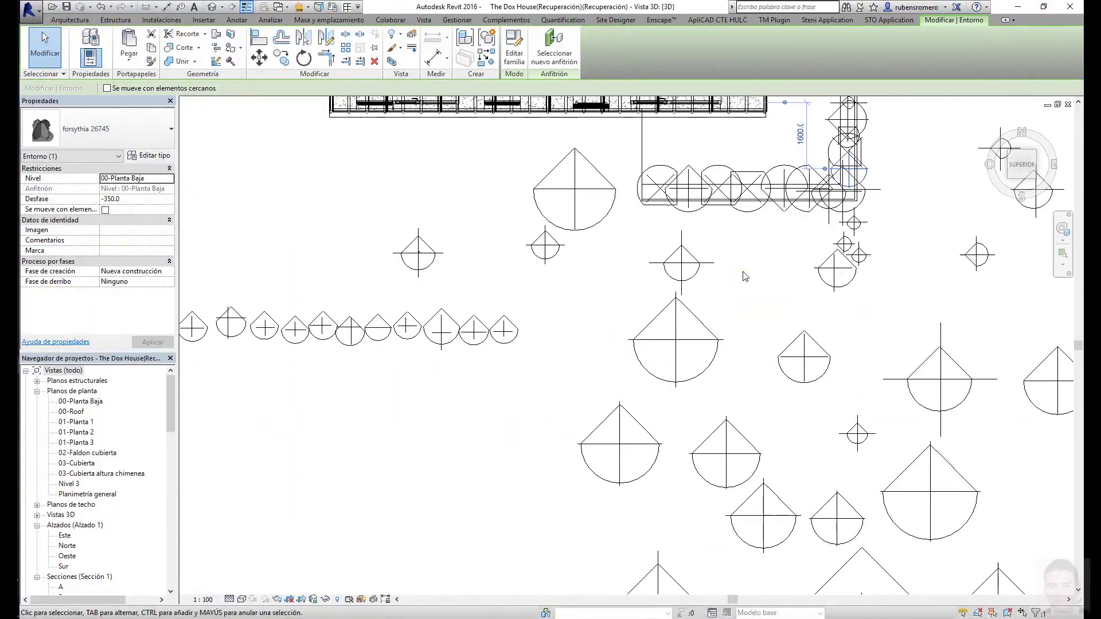
pyautogui.scroll(-3, 745, 276)
pyautogui.press('Escape')
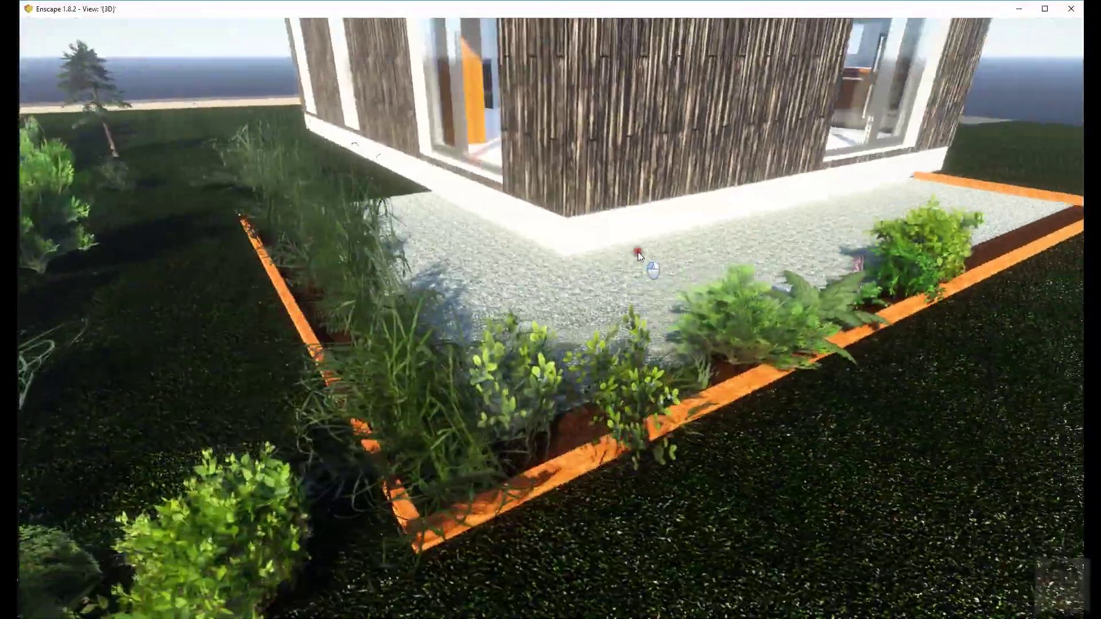
# - Inspect the bed in the Enscape render, trying a plant move and cancelling it
pyautogui.moveTo(638, 253); pyautogui.dragTo(650, 356)
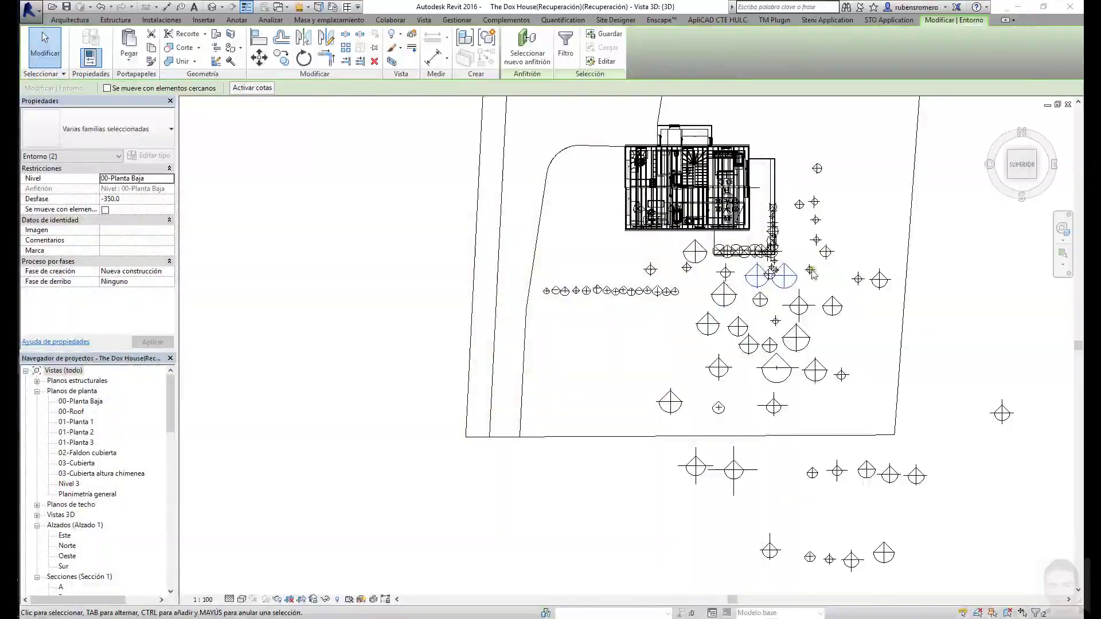
pyautogui.scroll(3, 757, 213)
pyautogui.scroll(3, 757, 214)
pyautogui.scroll(-1, 763, 209)
pyautogui.moveTo(763, 209); pyautogui.dragTo(771, 252)
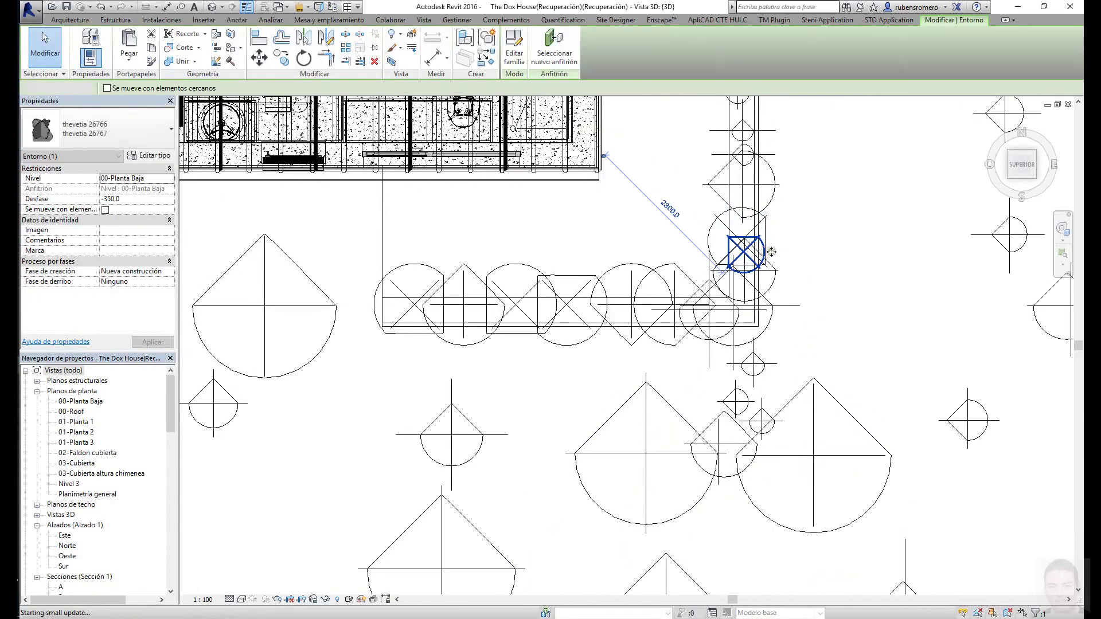
pyautogui.press('Escape')
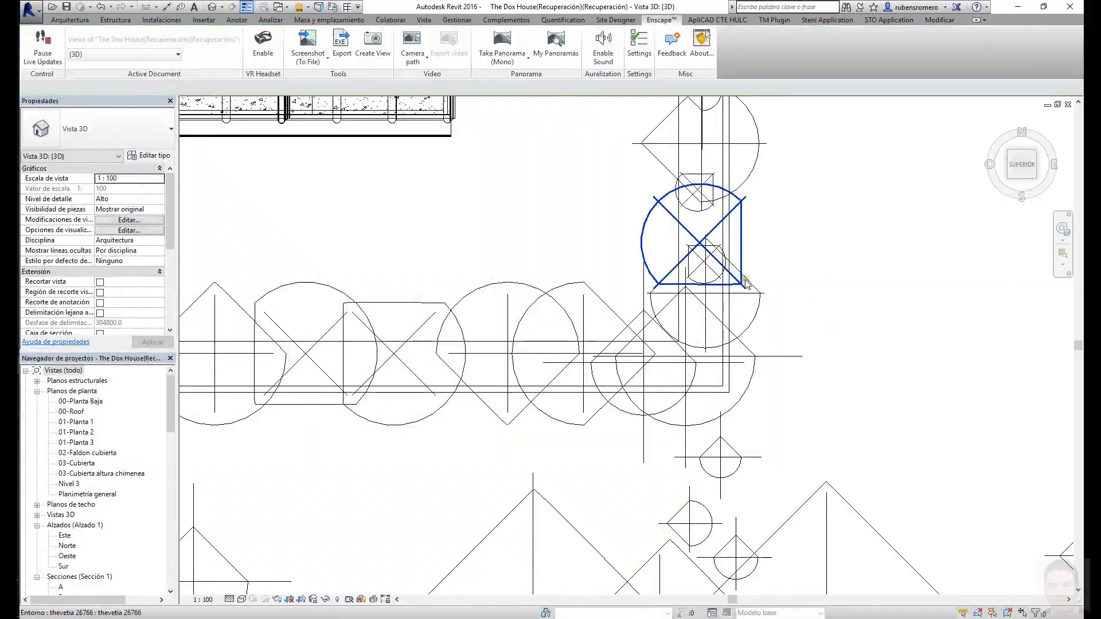
pyautogui.scroll(-2, 562, 247)
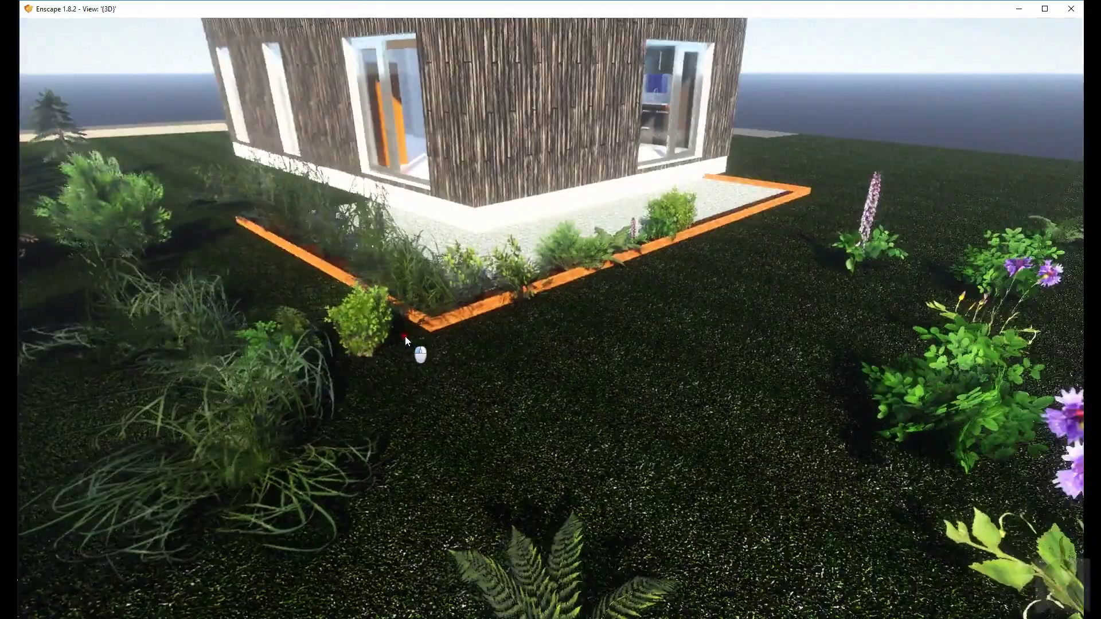
pyautogui.moveTo(405, 339); pyautogui.dragTo(1001, 2)
pyautogui.click(1015, 13)
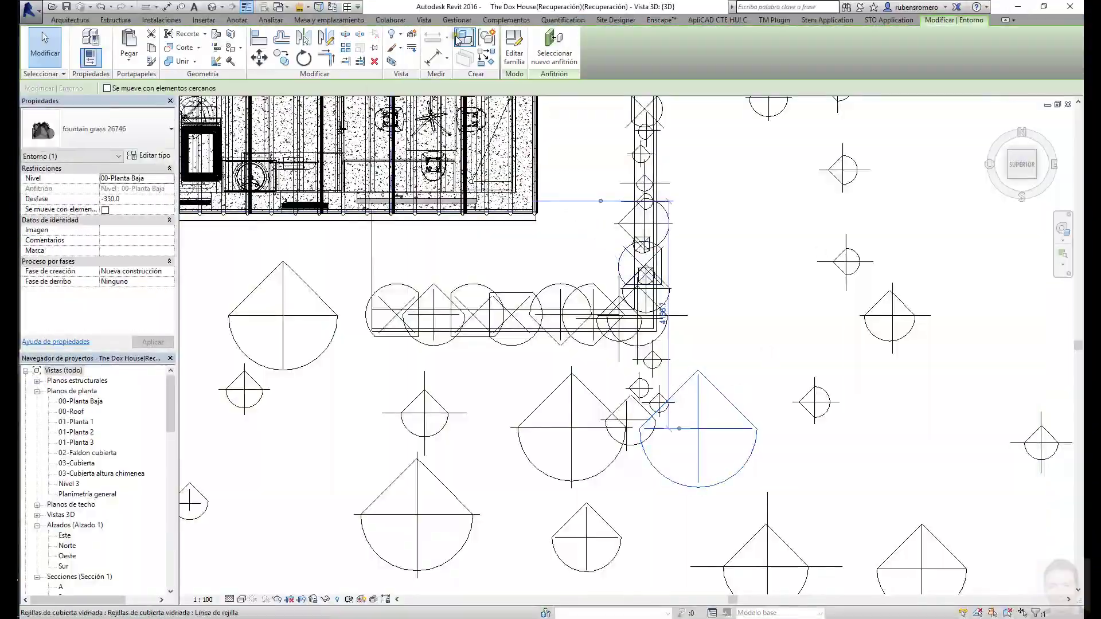
# - Set the fountain grass type height (Altura) to 400 and apply it
pyautogui.click(435, 218)
pyautogui.write('400')
pyautogui.press('Return')
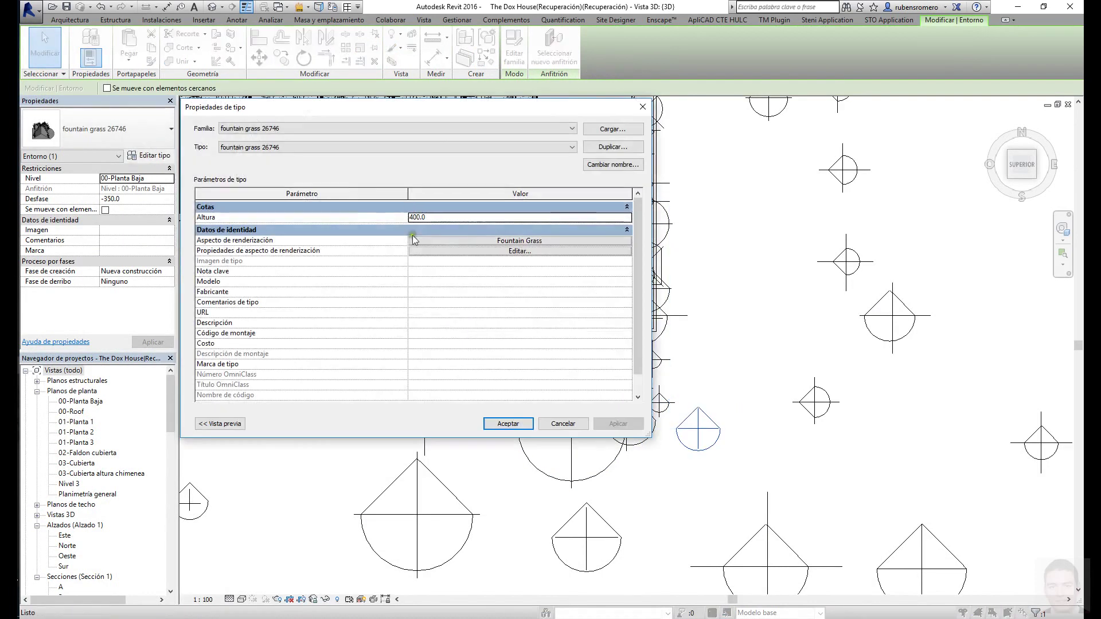
pyautogui.click(512, 419)
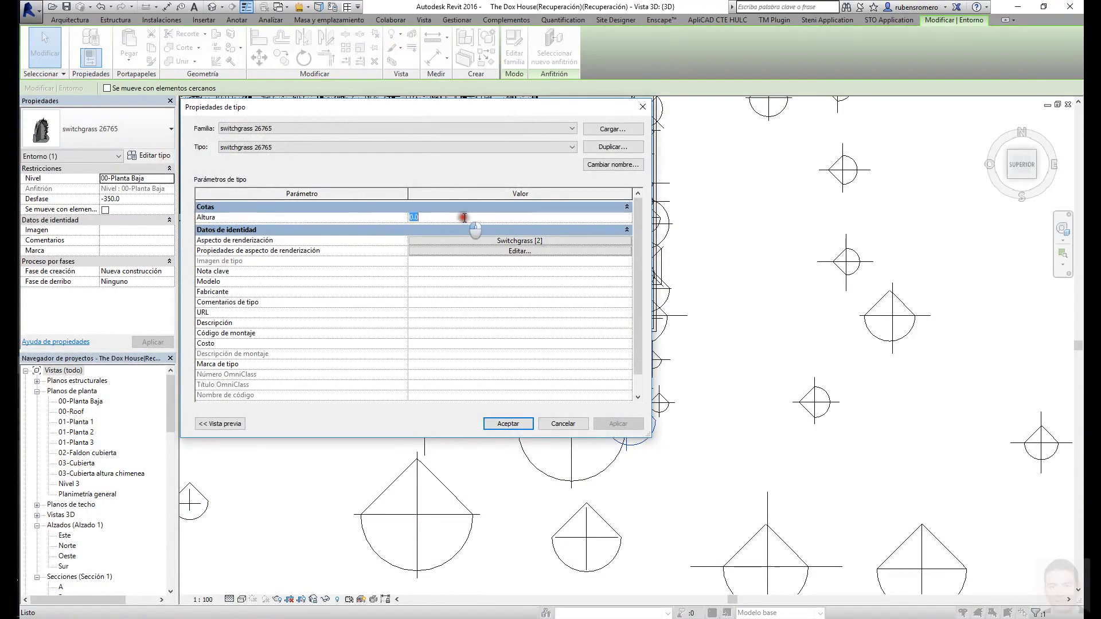
# - Rotate the switchgrass plant and check the result in the Enscape render
pyautogui.click(559, 423)
pyautogui.click(643, 182)
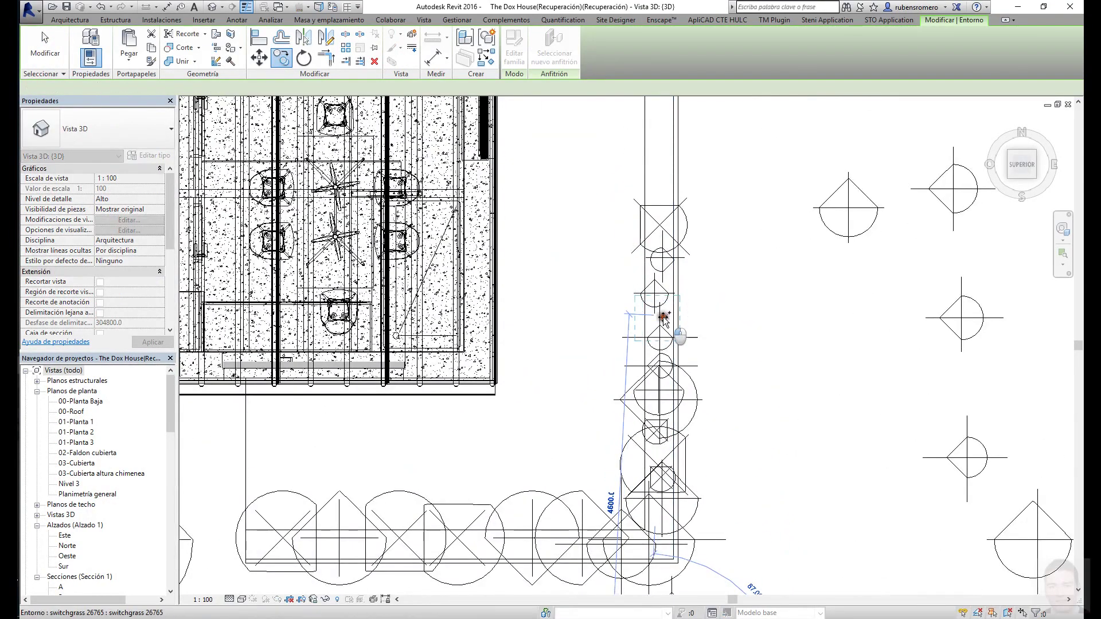
pyautogui.click(147, 366)
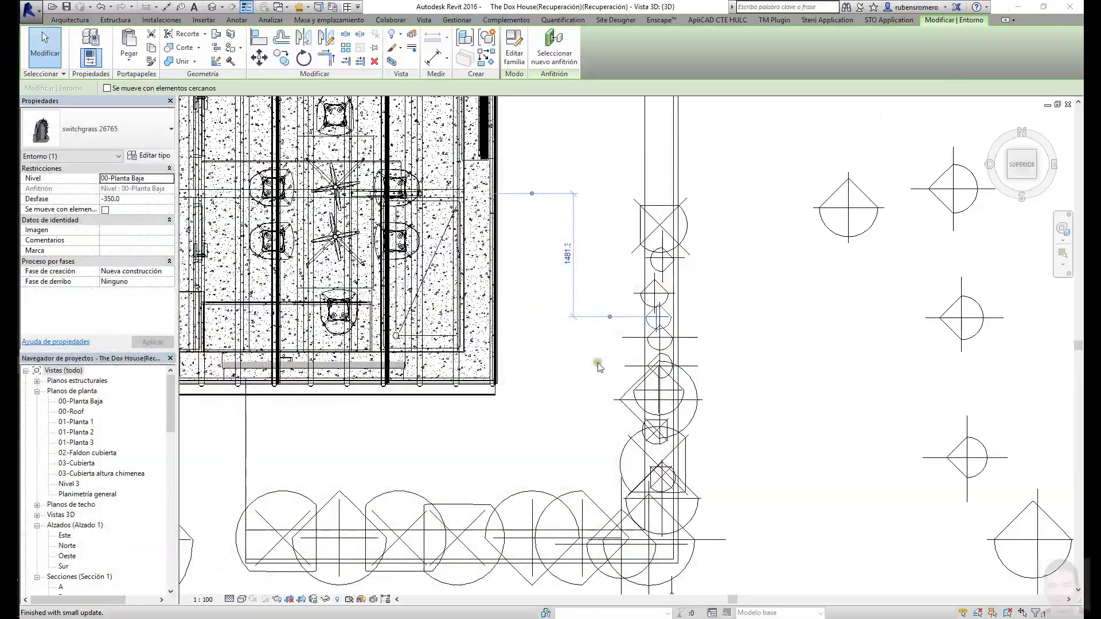
pyautogui.click(503, 424)
pyautogui.click(91, 344)
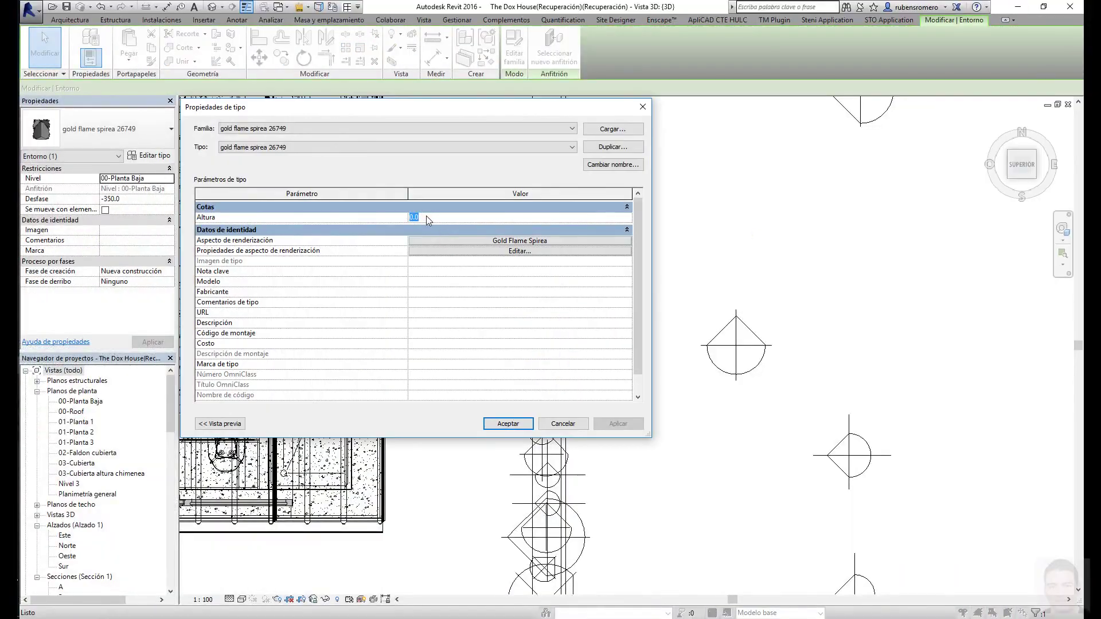
# - Move the crane lily to its new spot along the bed edge and recheck the render
pyautogui.click(498, 425)
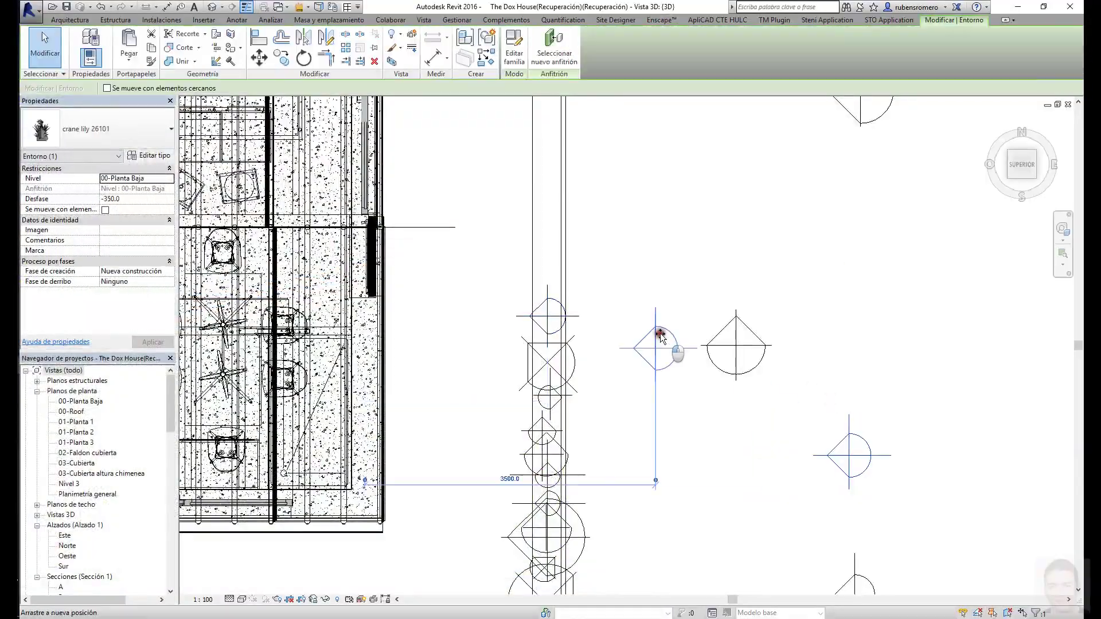
pyautogui.click(164, 156)
pyautogui.press('Escape')
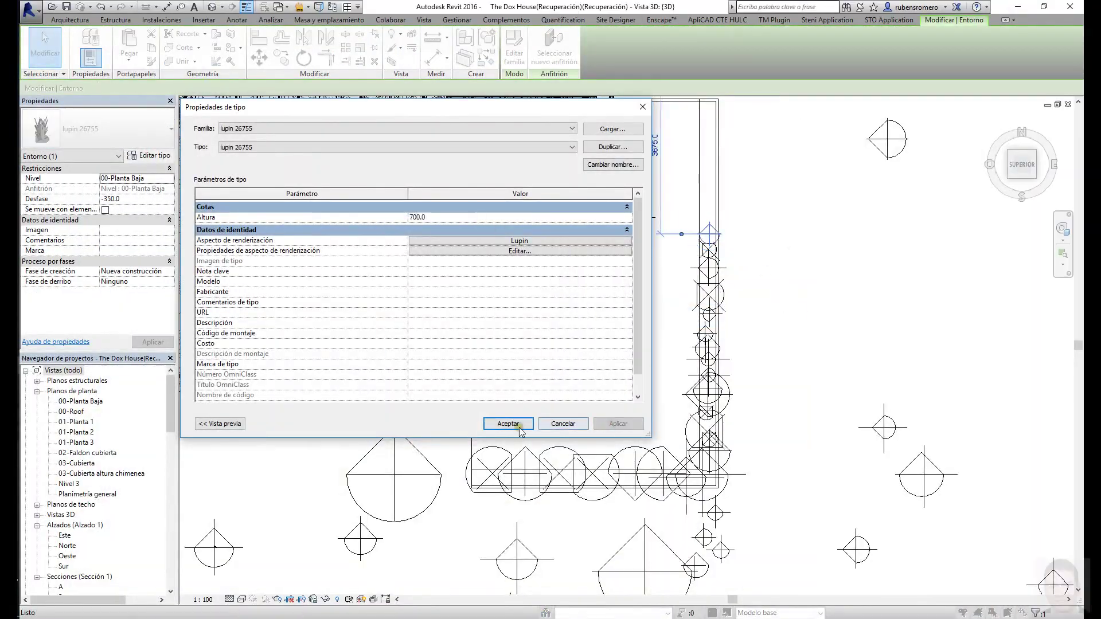
pyautogui.click(508, 425)
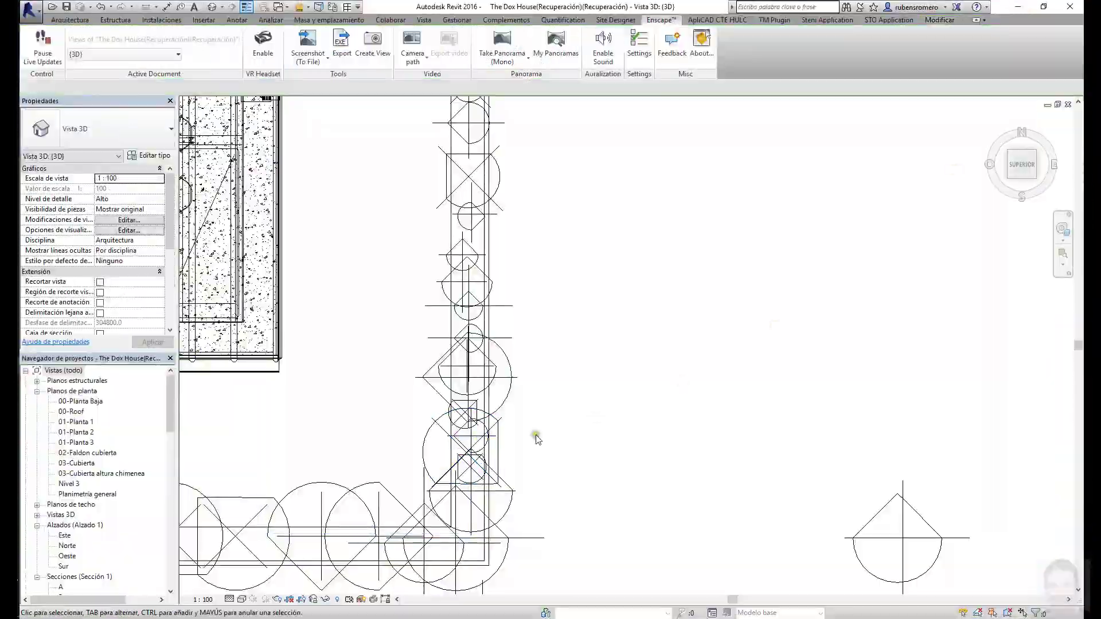
# - Move the cedar shrub below the plant row and the jungle flame plant 340 along the bed
pyautogui.click(149, 155)
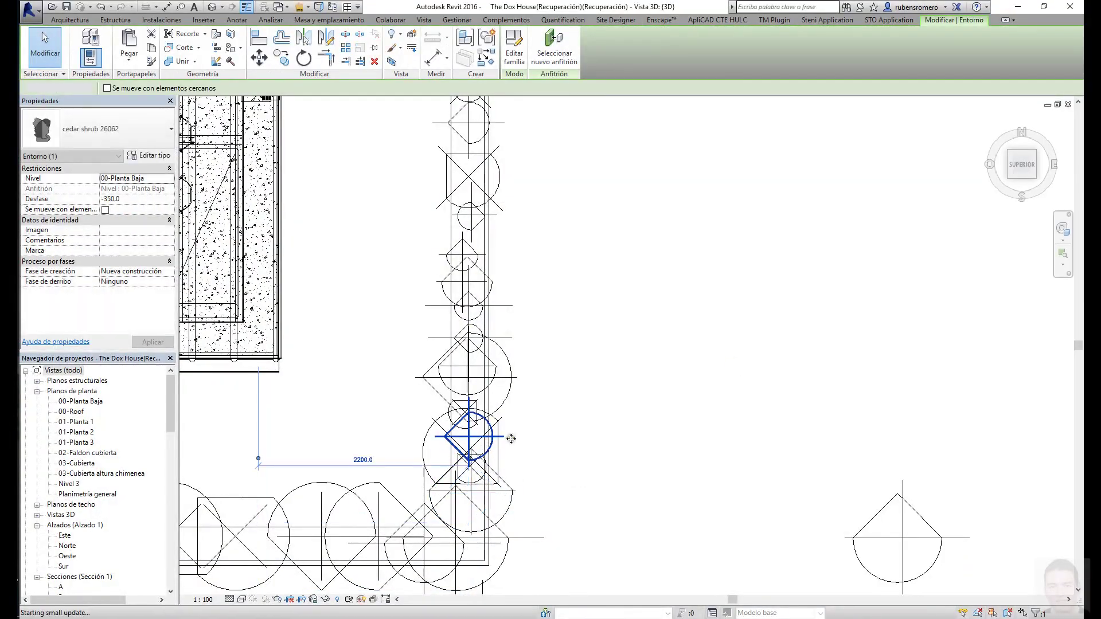
pyautogui.moveTo(511, 438); pyautogui.dragTo(491, 463)
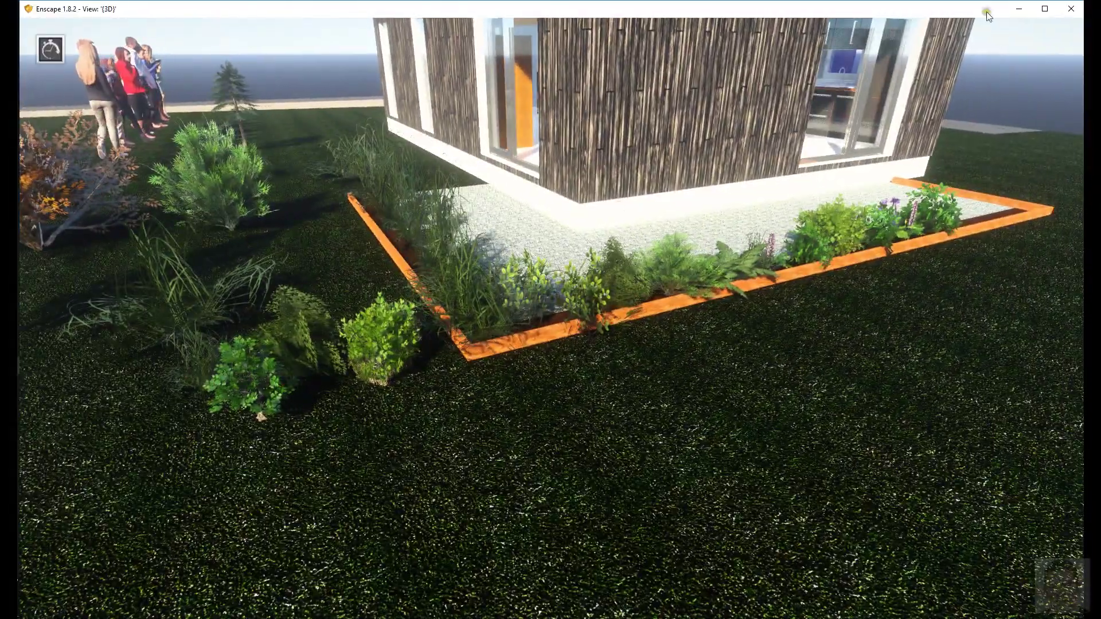
pyautogui.click(1027, 12)
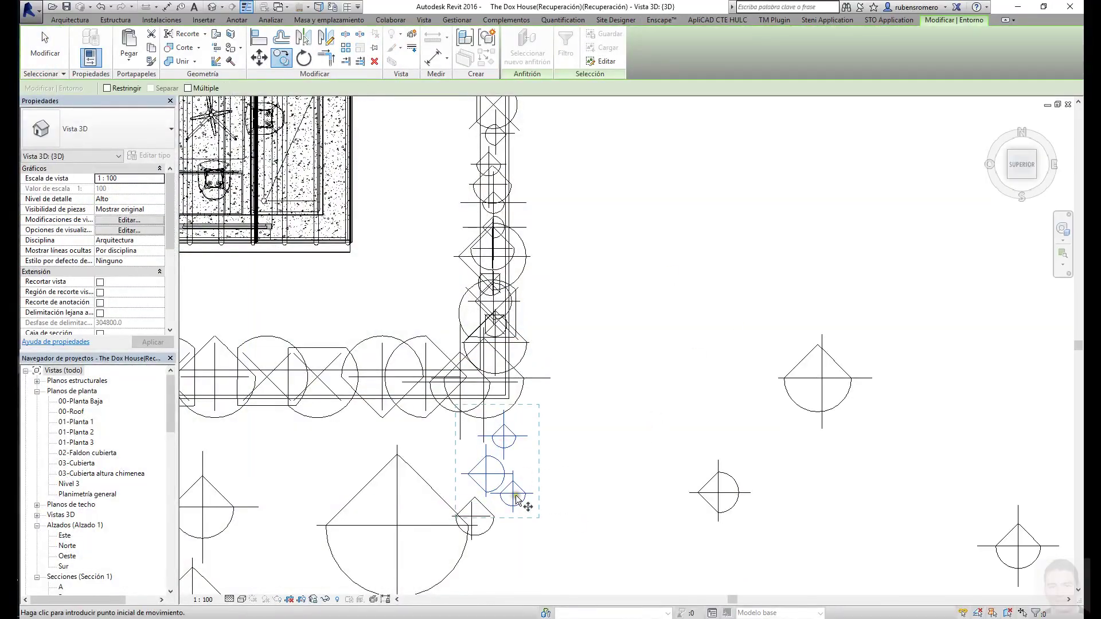
pyautogui.scroll(3, 632, 317)
pyautogui.scroll(3, 633, 341)
pyautogui.moveTo(634, 341); pyautogui.dragTo(636, 415)
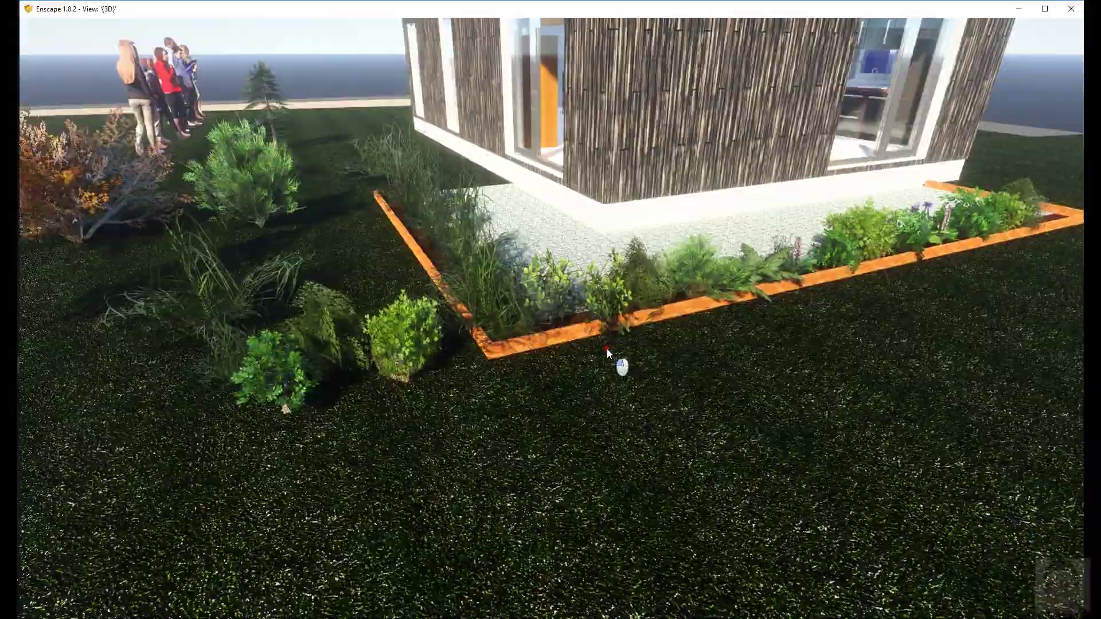
# - Select the privet beside the house and review the bed in the Enscape render
pyautogui.moveTo(607, 349); pyautogui.dragTo(756, 235)
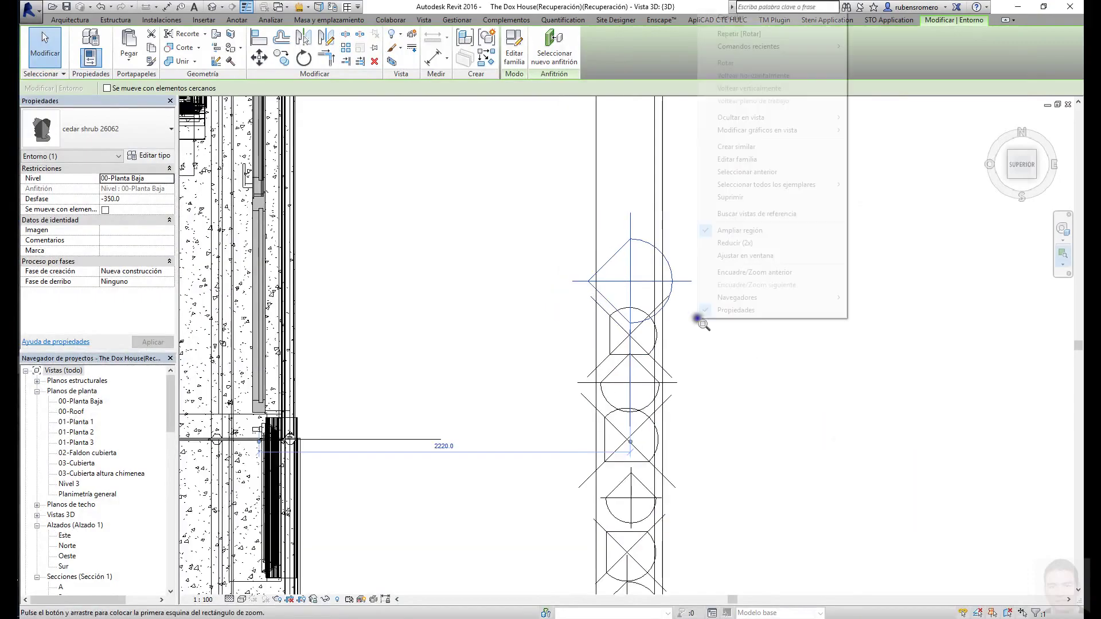
pyautogui.moveTo(700, 323); pyautogui.dragTo(732, 256)
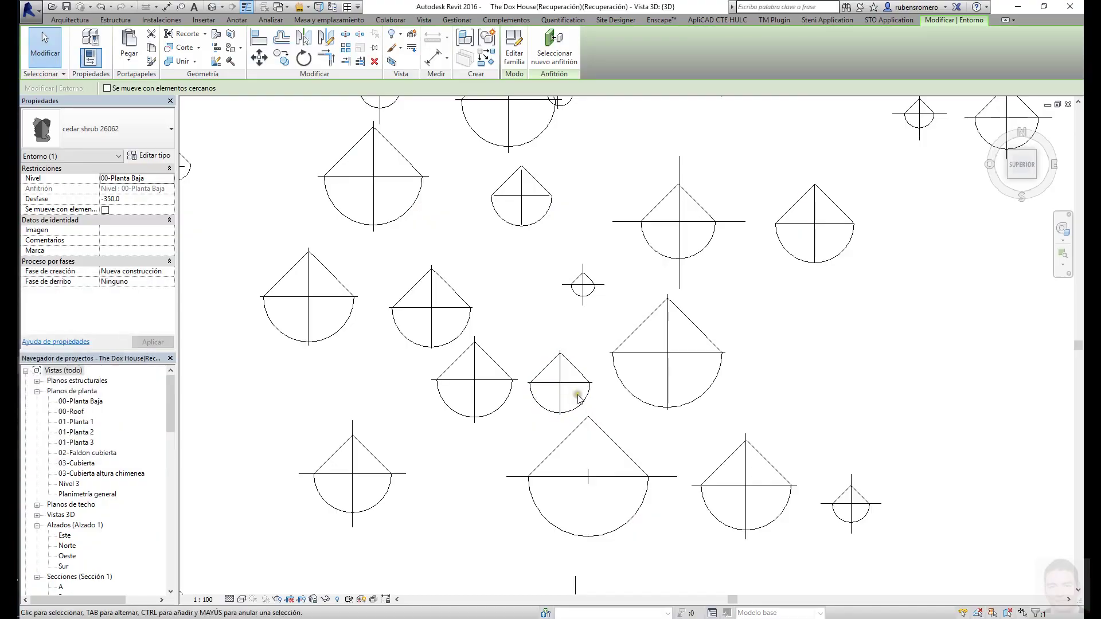
pyautogui.scroll(-3, 520, 516)
pyautogui.moveTo(245, 437); pyautogui.dragTo(467, 295, button='middle')
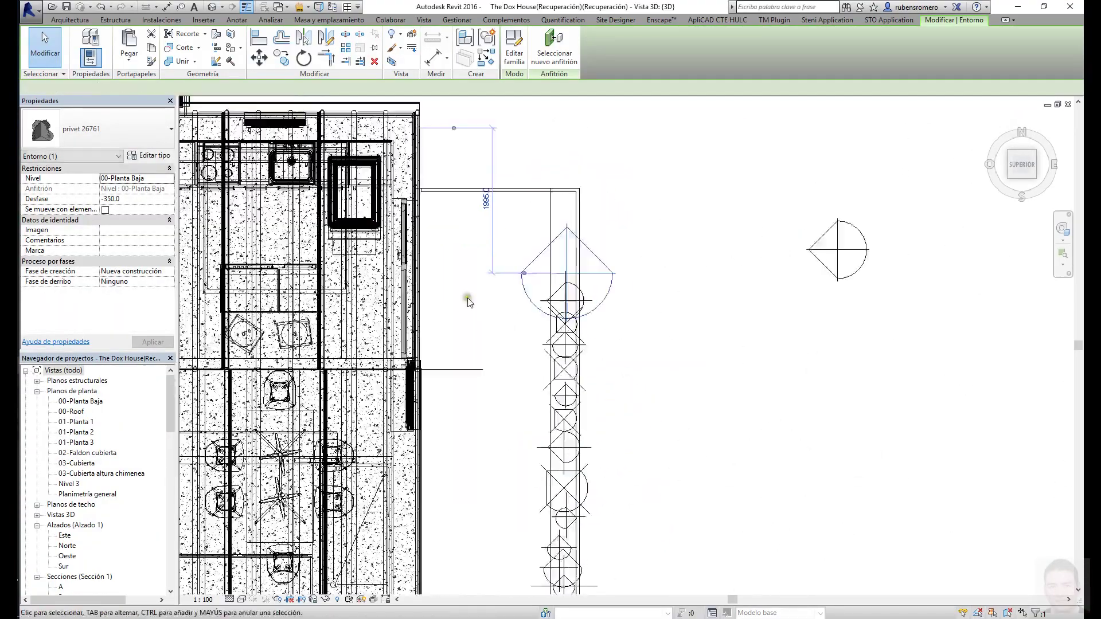
pyautogui.click(148, 155)
pyautogui.click(616, 424)
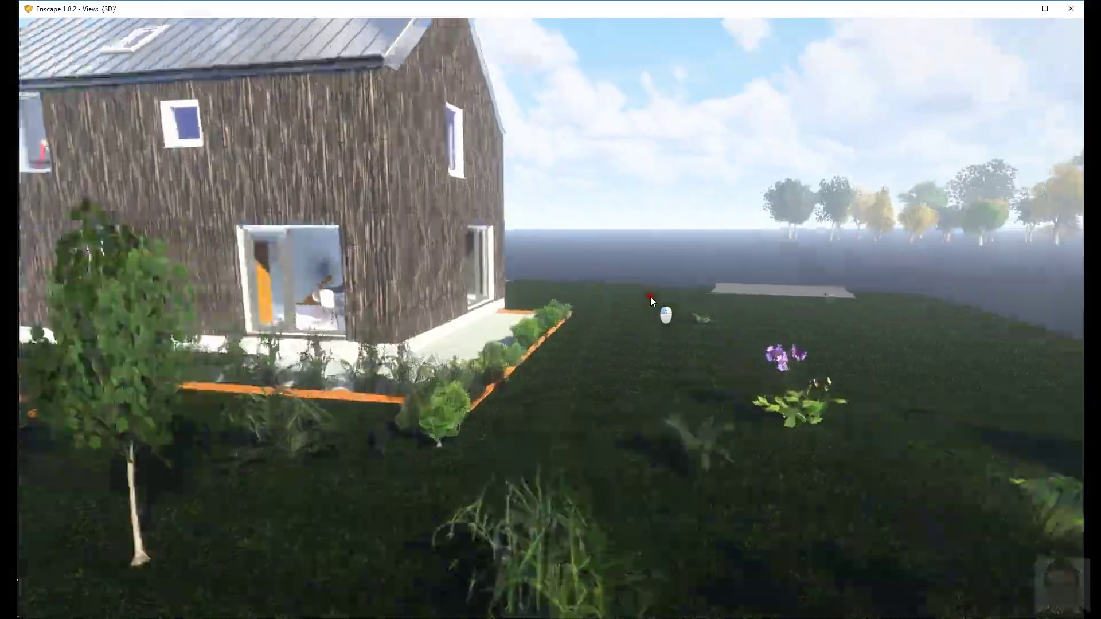
pyautogui.hotkey('alt', 'Tab')
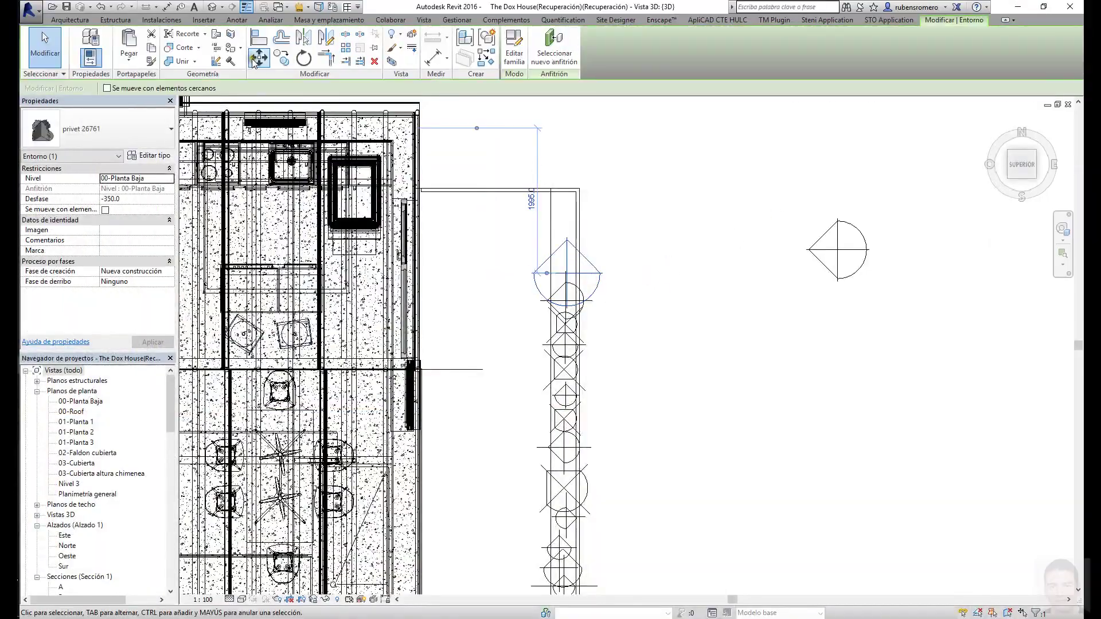
pyautogui.hotkey('alt', 'Tab')
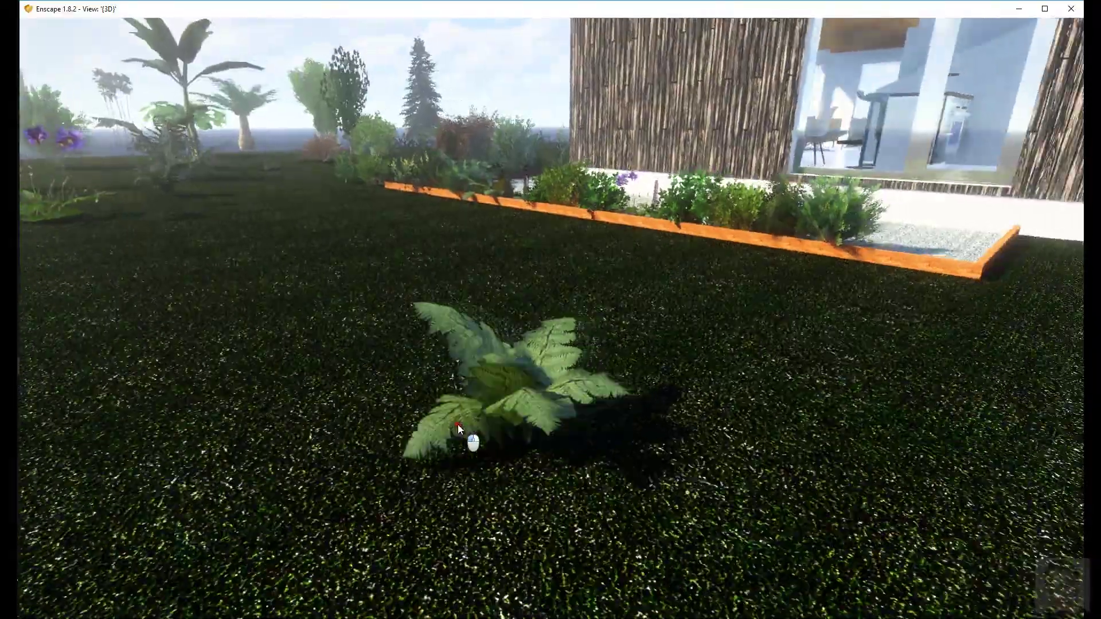
# - Reposition the century plant in the bed and check the change in Enscape
pyautogui.click(1024, 7)
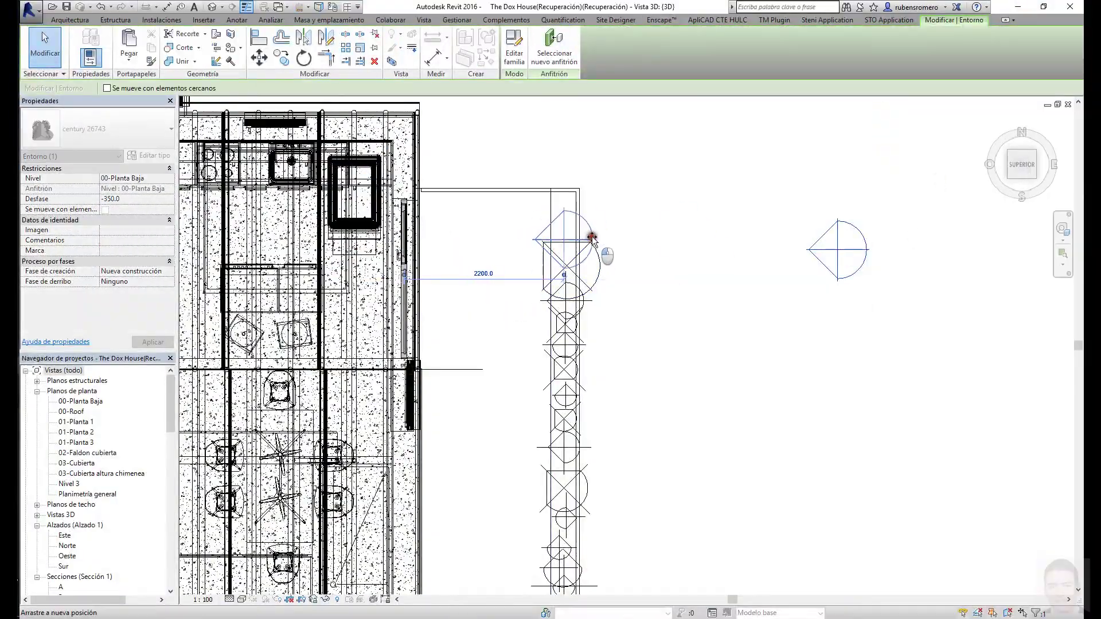
pyautogui.write('6')
pyautogui.press('Return')
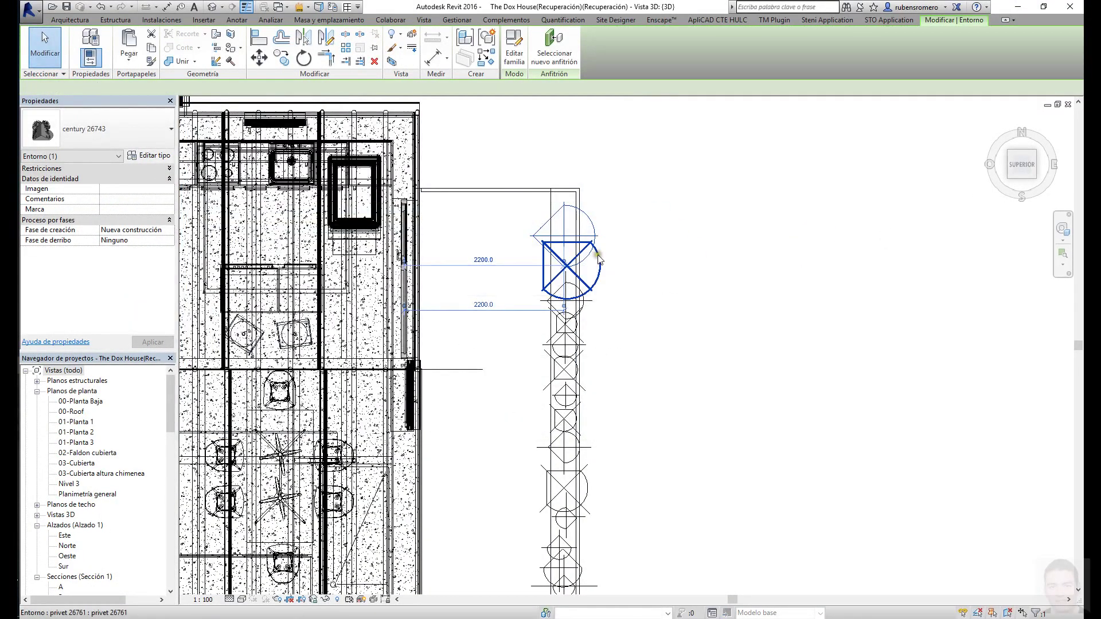
pyautogui.hotkey('alt', 'Tab')
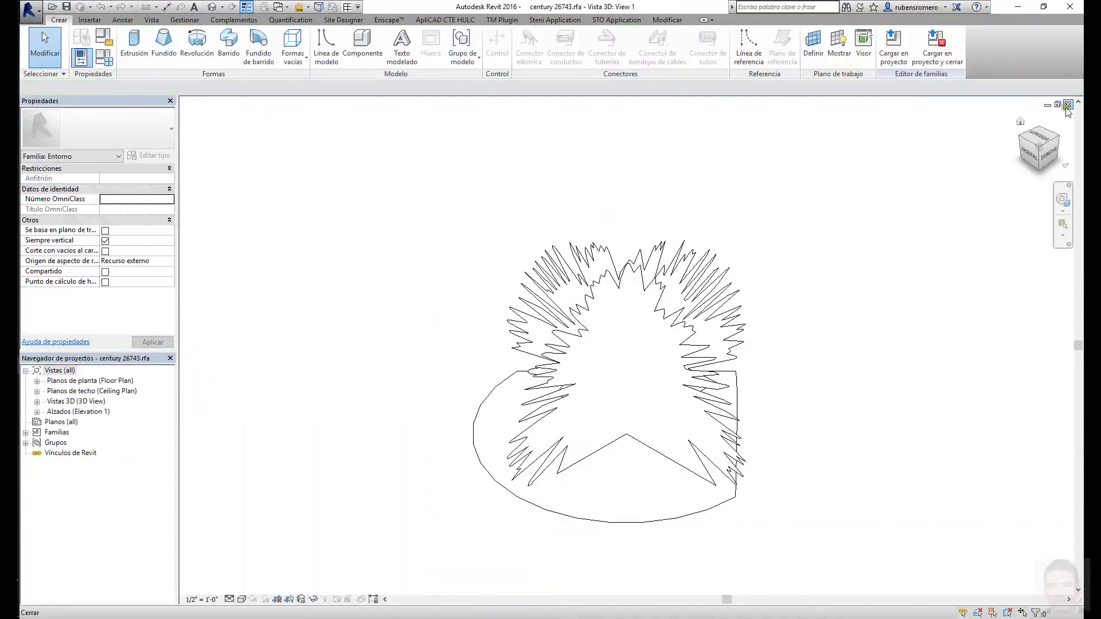
pyautogui.click(1067, 106)
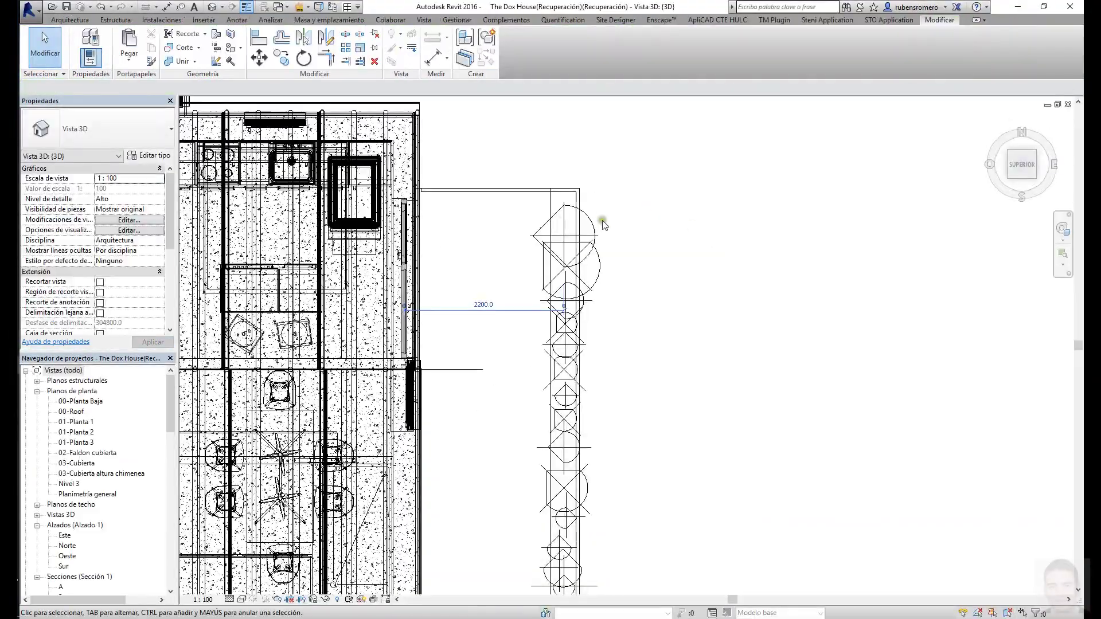
pyautogui.click(161, 155)
pyautogui.click(507, 422)
pyautogui.click(662, 278)
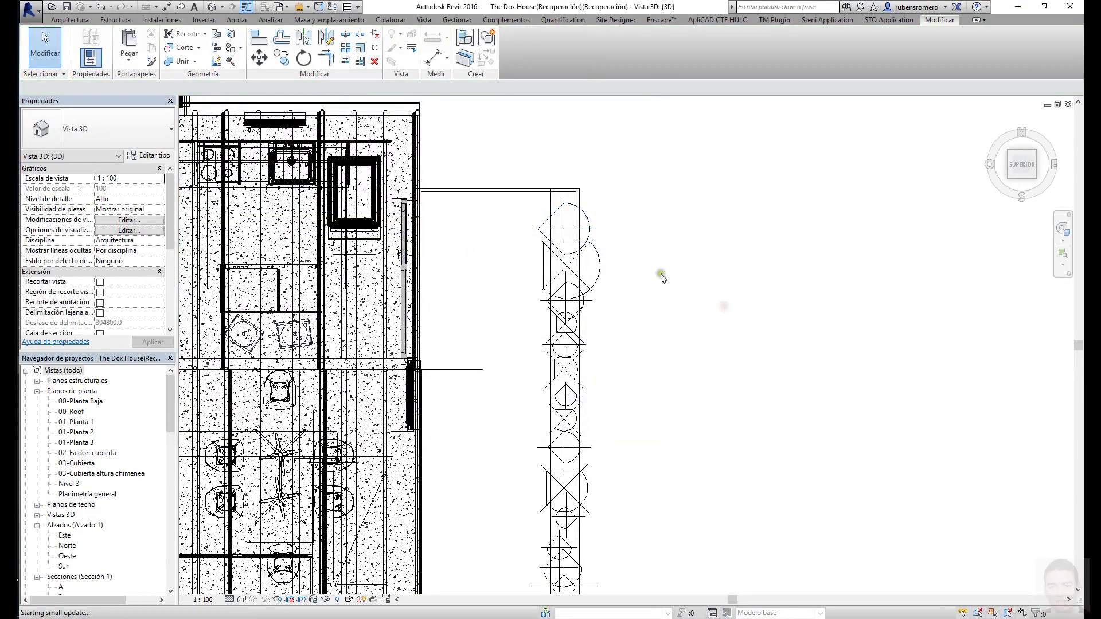
pyautogui.click(79, 397)
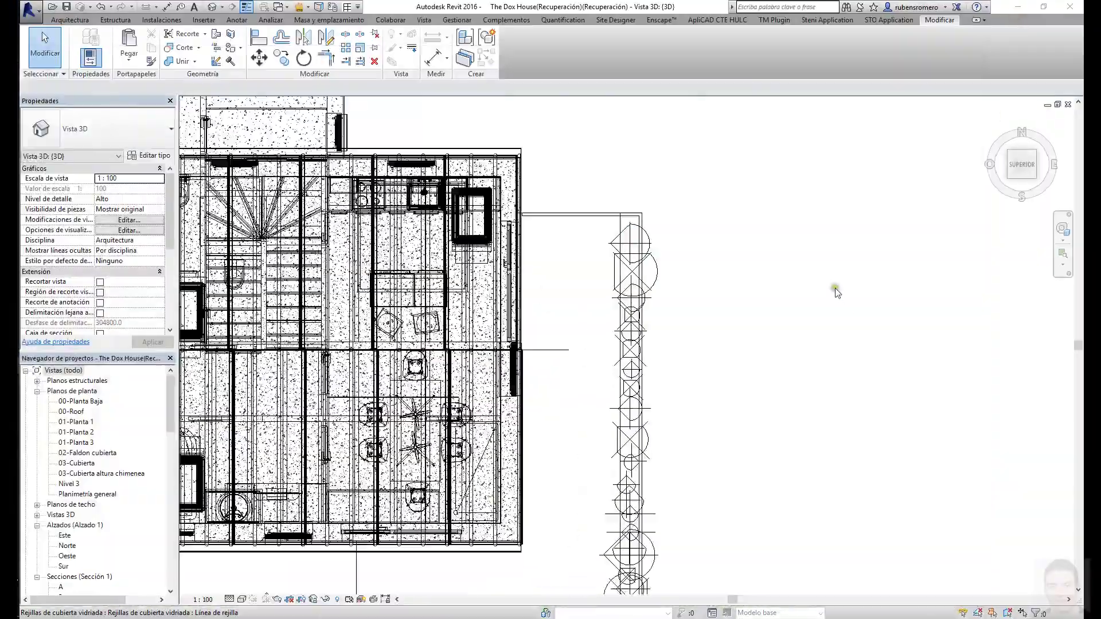
# - Update the maiden grass type properties and open the wooden bed edging with Editar in situ
pyautogui.click(937, 518)
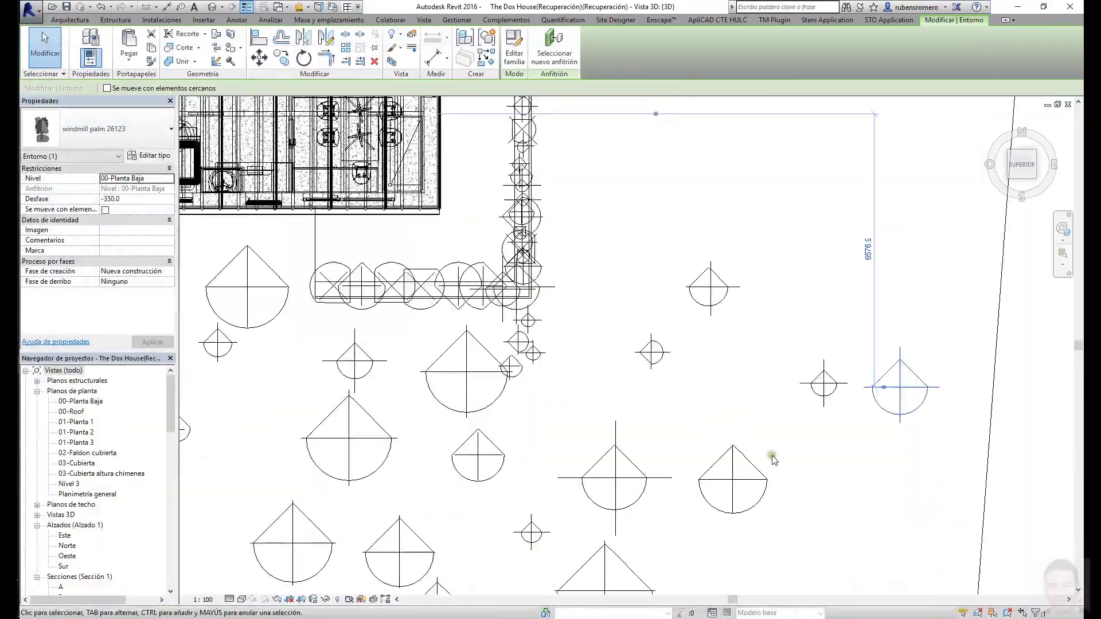
pyautogui.click(749, 348)
pyautogui.click(514, 64)
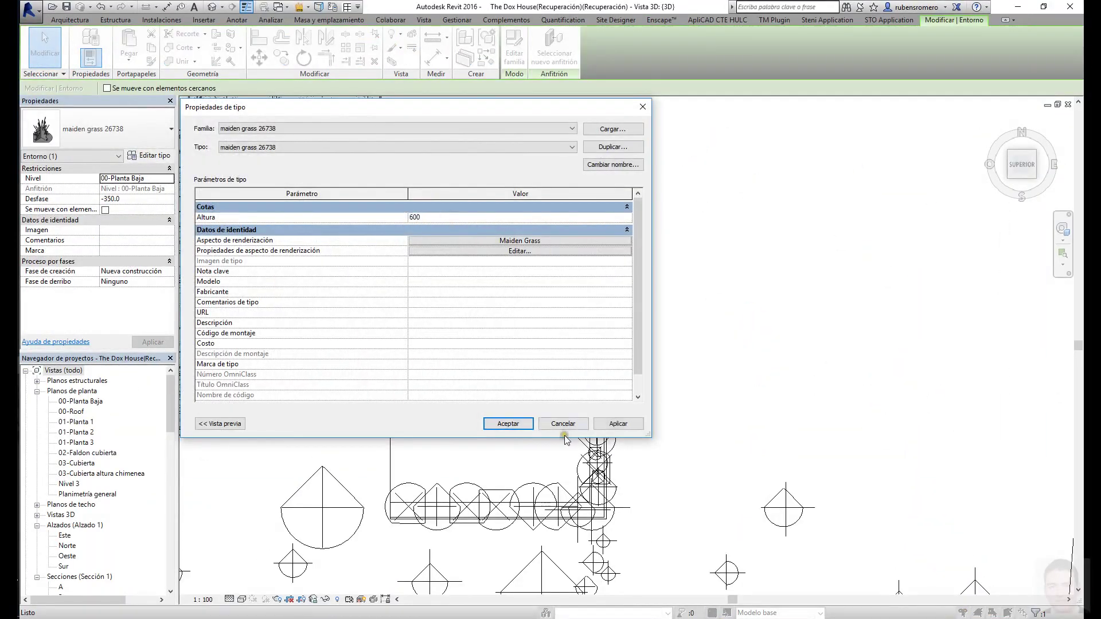
pyautogui.click(563, 428)
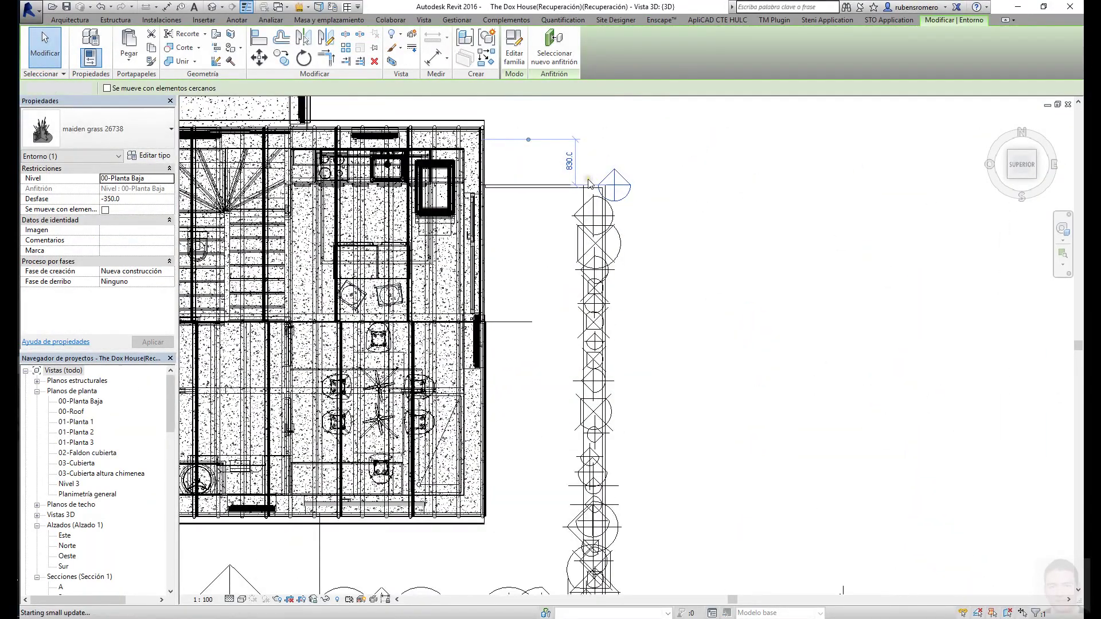
pyautogui.scroll(5, 601, 160)
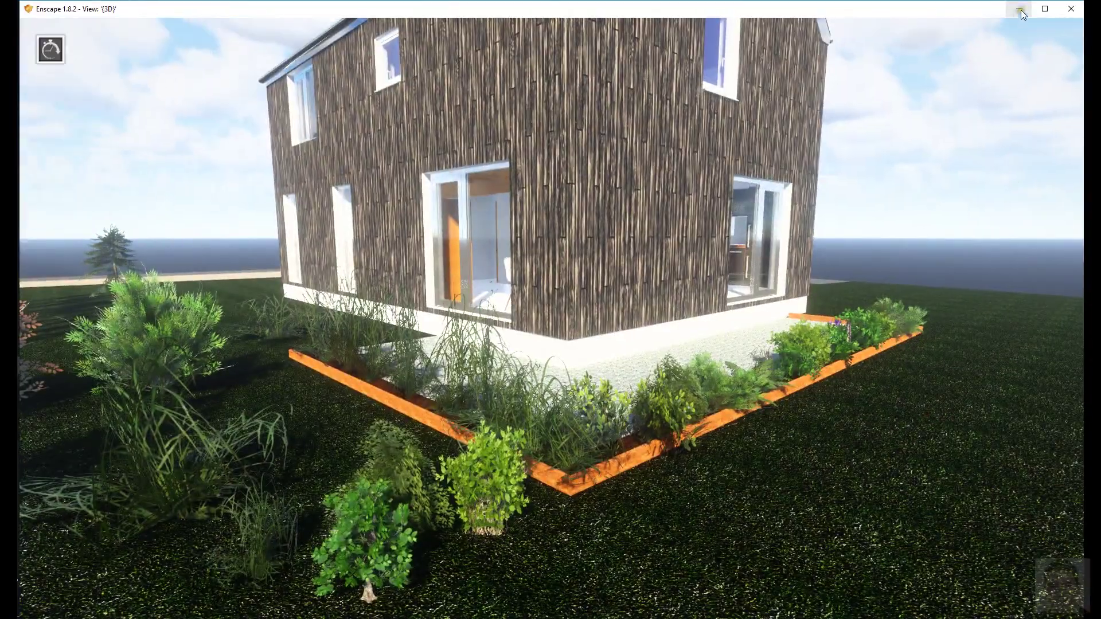
pyautogui.click(1018, 9)
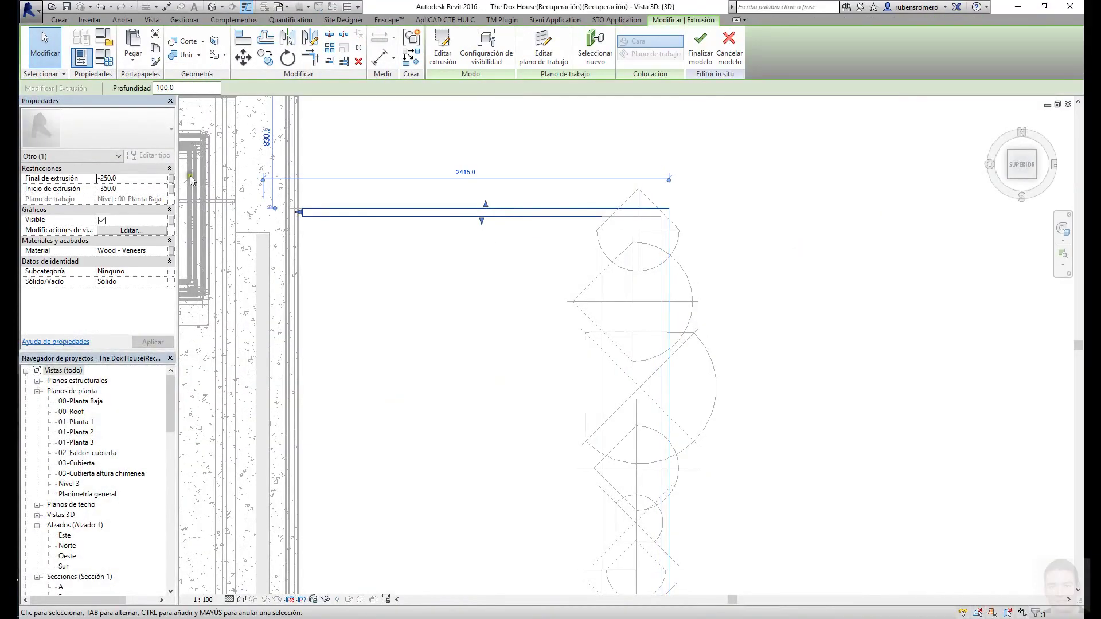
# - Duplicate the Wood - Veneers material for the edging and give it a brown tint
pyautogui.click(160, 252)
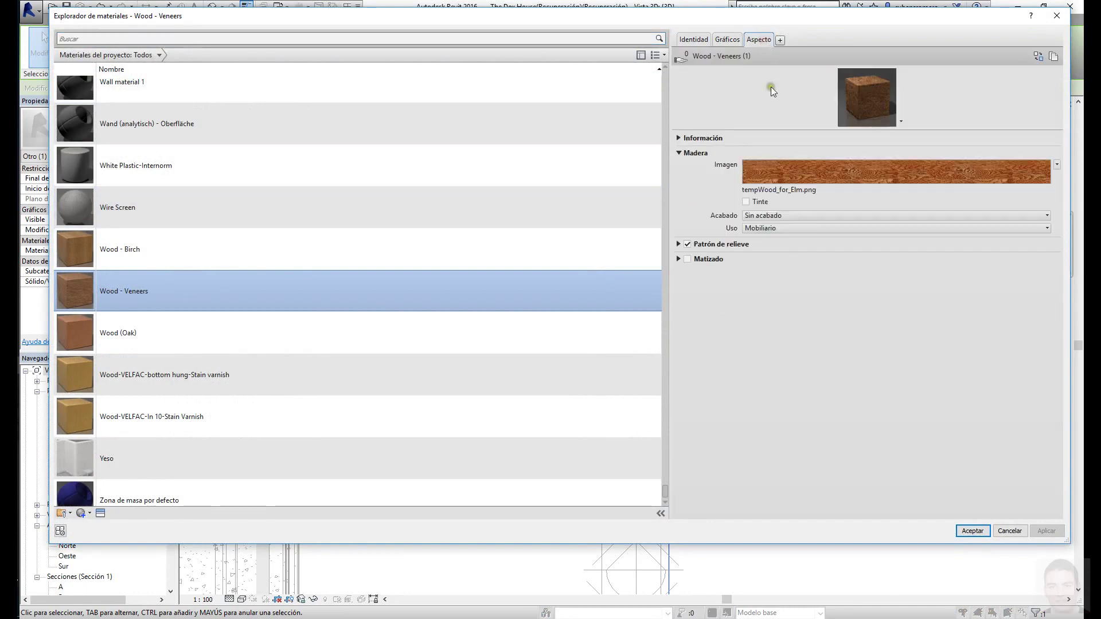
pyautogui.rightClick(443, 290)
pyautogui.click(465, 298)
pyautogui.click(753, 220)
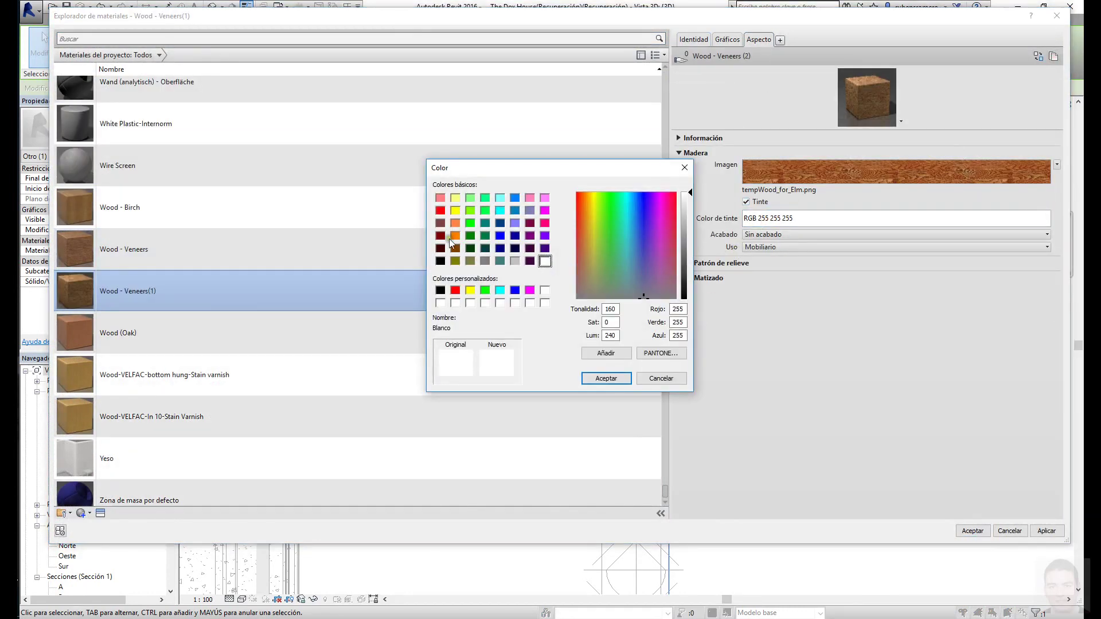
pyautogui.press('Return')
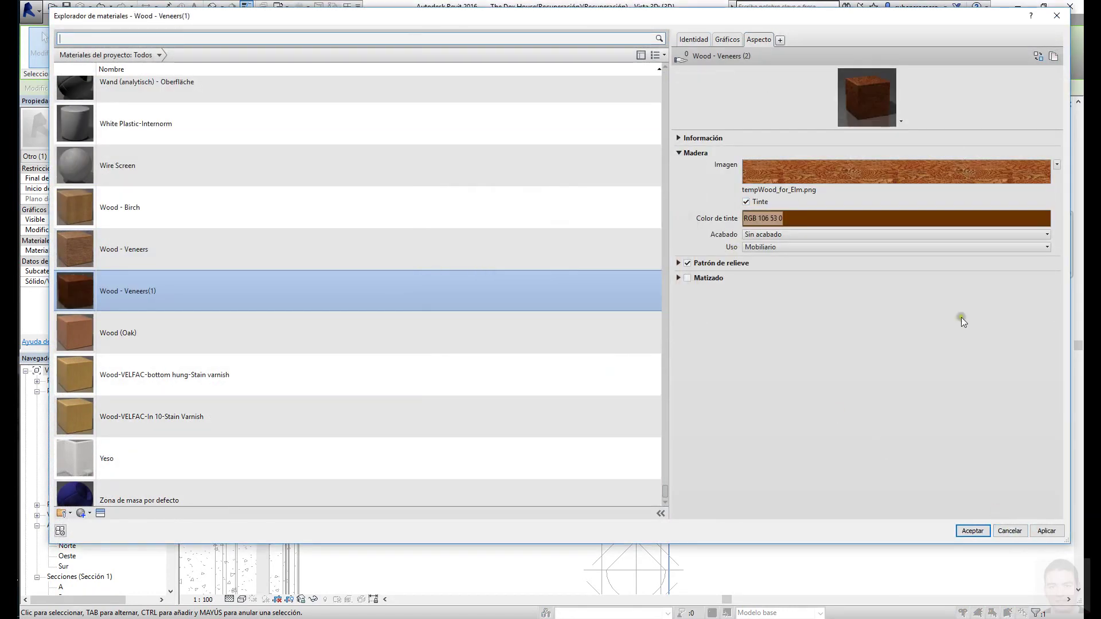
pyautogui.click(894, 218)
pyautogui.moveTo(683, 278); pyautogui.dragTo(694, 292)
pyautogui.press('Return')
# - Darken the tint to a greyish dark brown (RGB 030-023-017) and apply the material
pyautogui.click(973, 531)
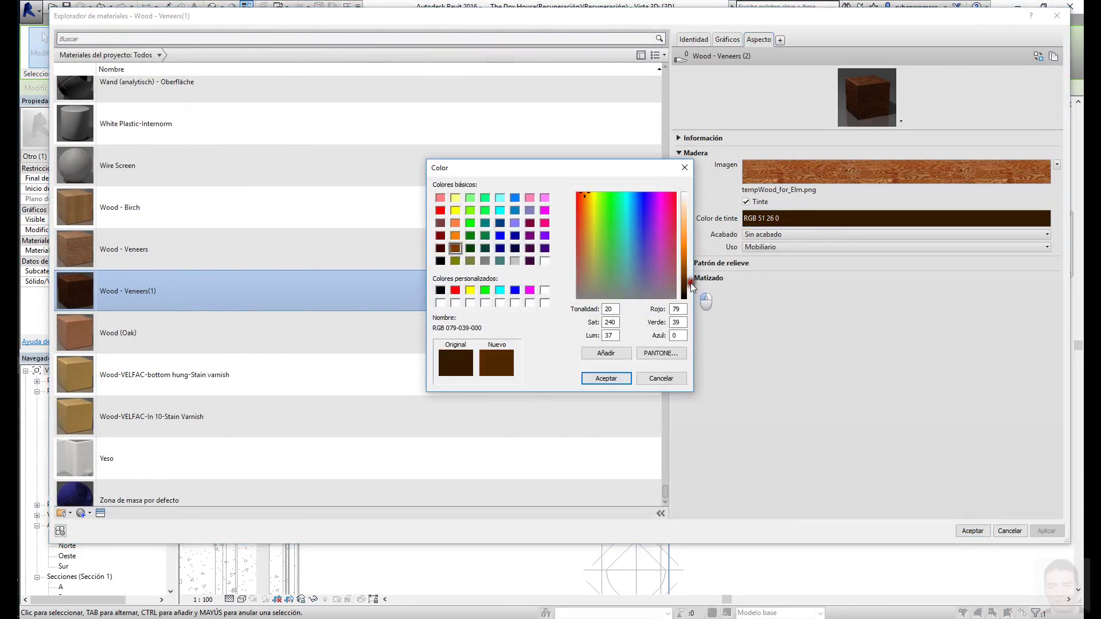
pyautogui.moveTo(583, 234); pyautogui.dragTo(586, 269)
pyautogui.moveTo(691, 281); pyautogui.dragTo(689, 284)
pyautogui.click(619, 378)
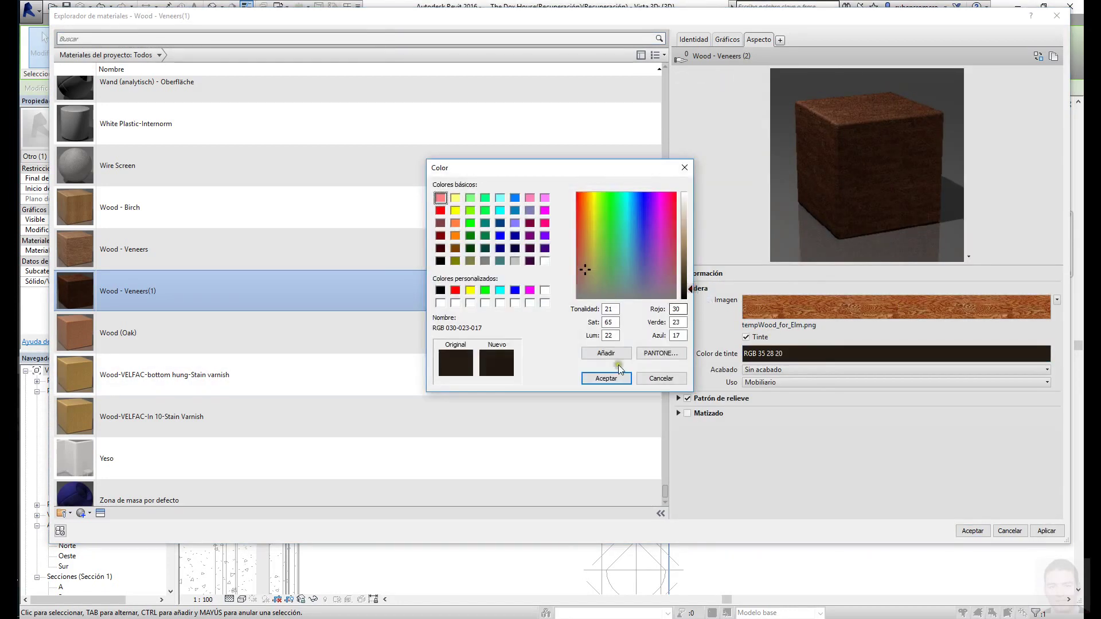
pyautogui.click(973, 531)
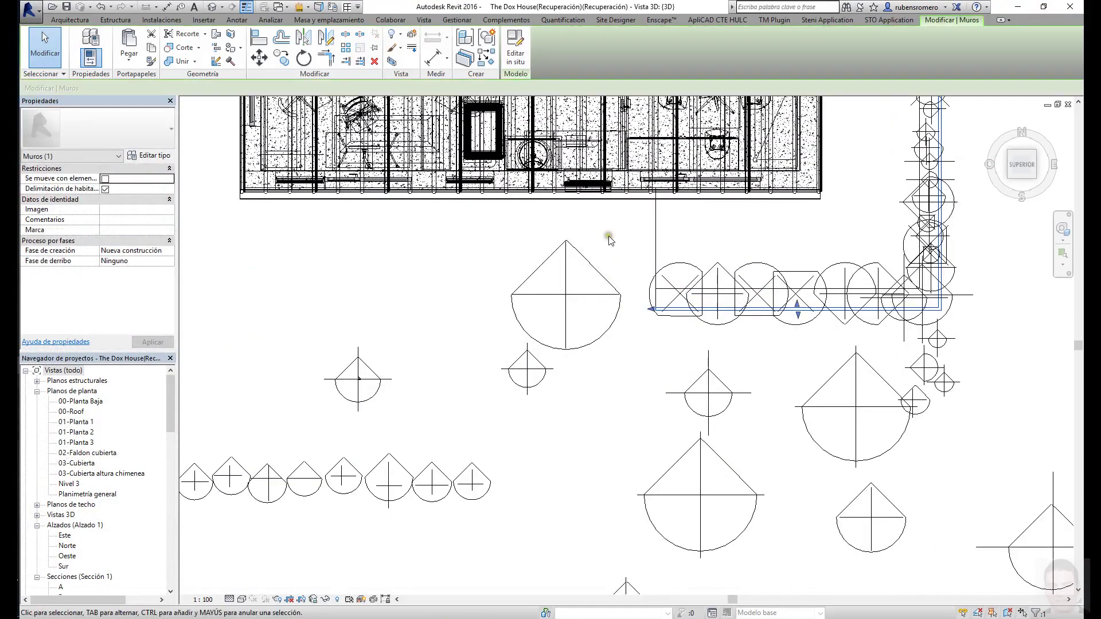
# - Draw a 350 mm line in the edging extrusion outline and finish the sketch
pyautogui.click(605, 321)
pyautogui.click(605, 398)
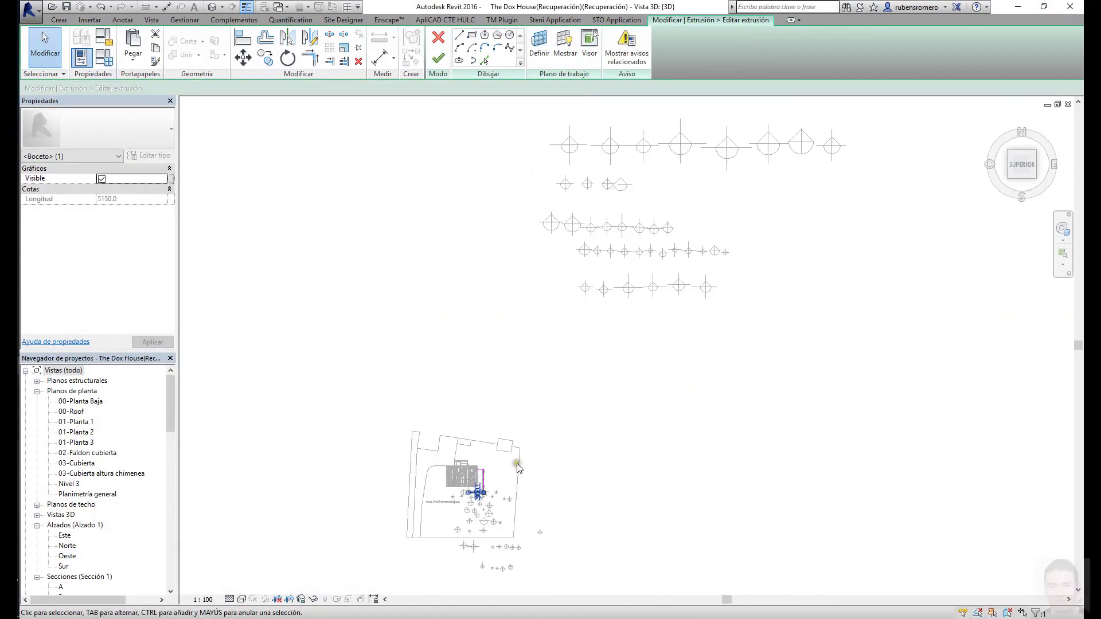
pyautogui.scroll(4, 473, 518)
pyautogui.scroll(3, 473, 519)
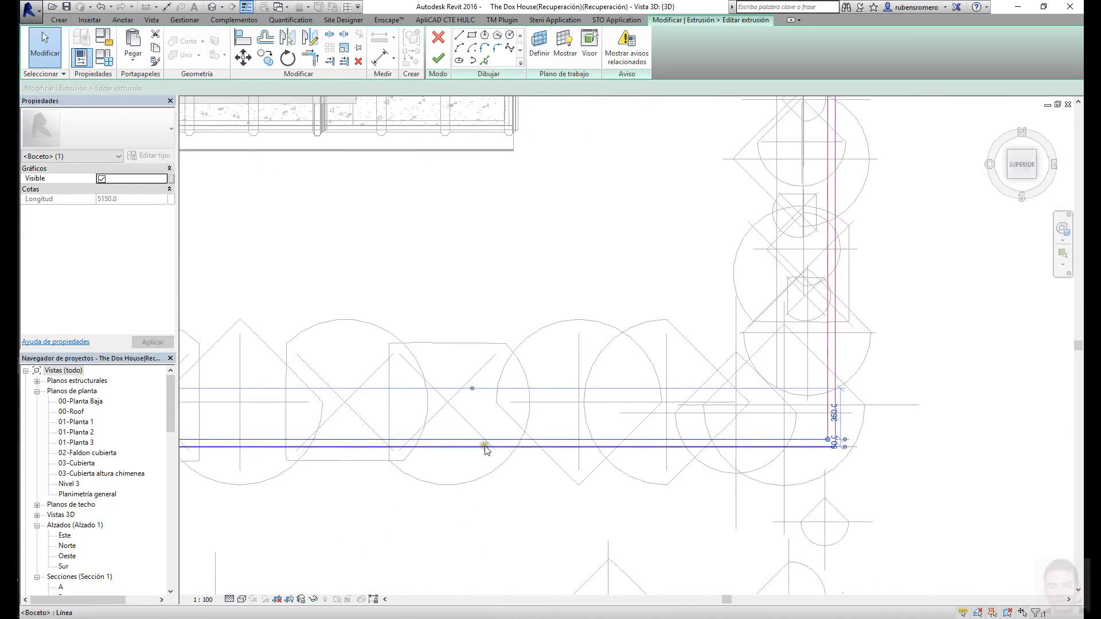
pyautogui.press('Return')
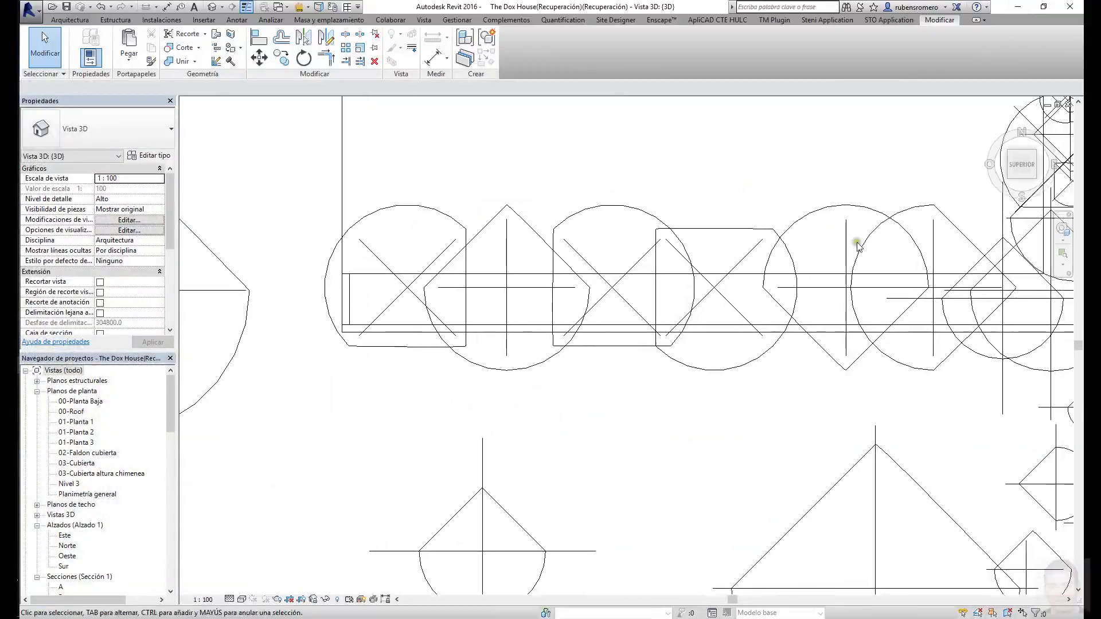
# - Select four switchgrass plants in the row and fly over the garden in Enscape
pyautogui.click(933, 248)
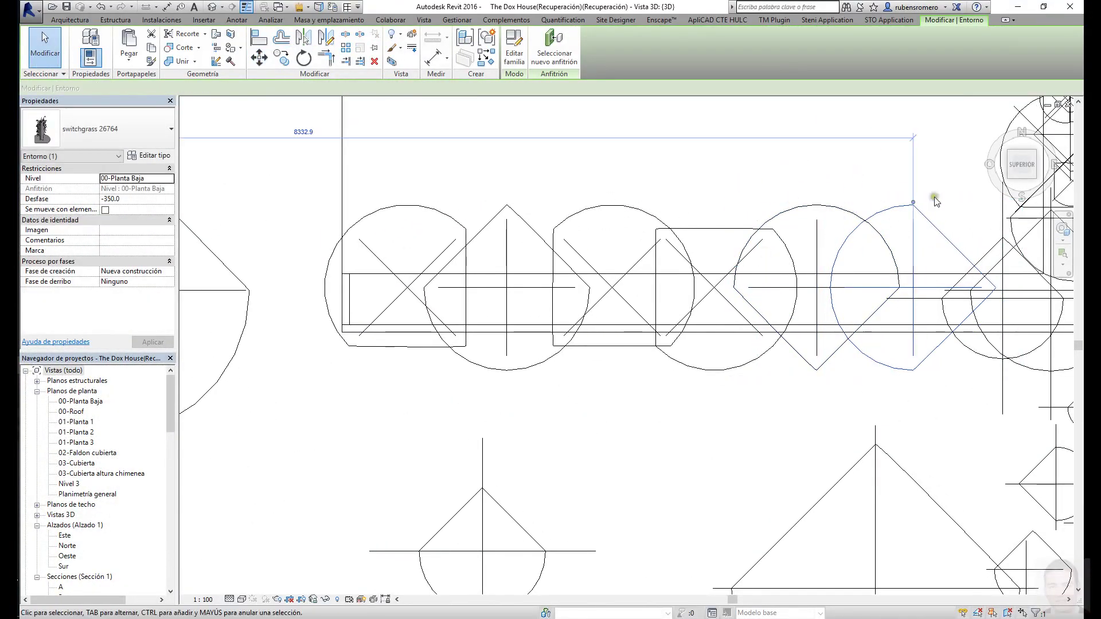
pyautogui.click(831, 216)
pyautogui.keyDown('ctrl'); pyautogui.click(714, 241); pyautogui.keyUp('ctrl')
pyautogui.keyDown('ctrl'); pyautogui.click(912, 241); pyautogui.keyUp('ctrl')
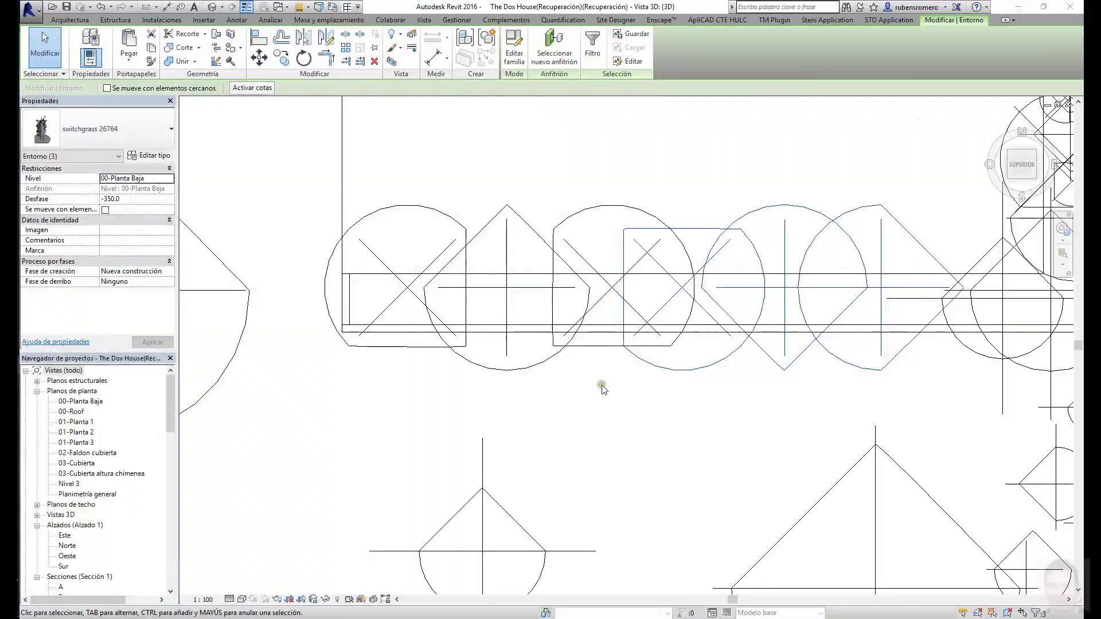
pyautogui.click(87, 375)
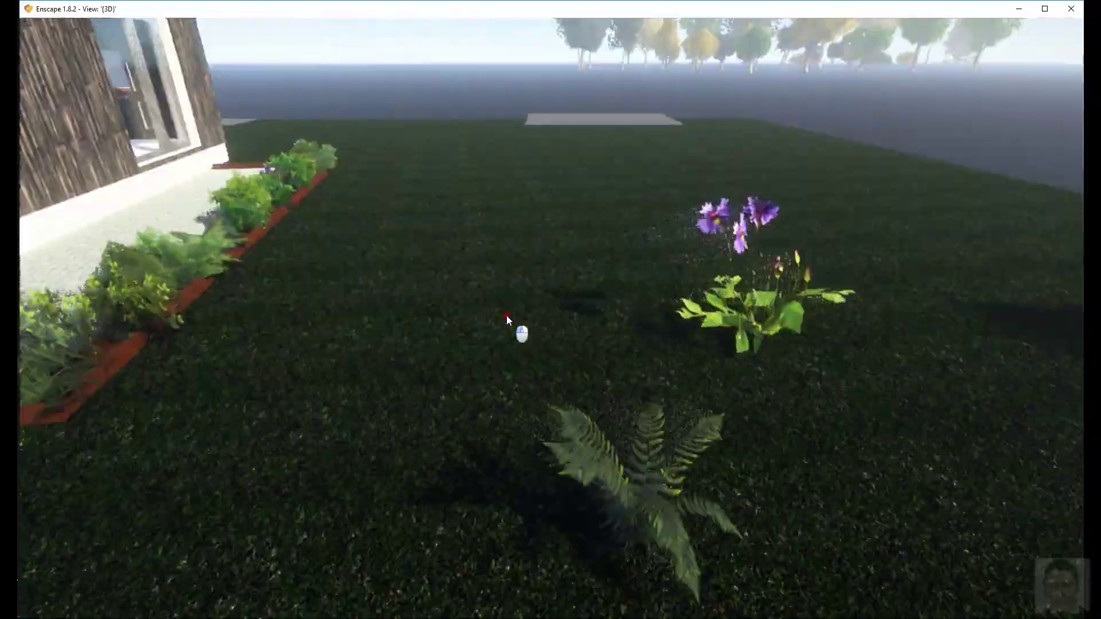
pyautogui.moveTo(510, 320); pyautogui.dragTo(435, 274)
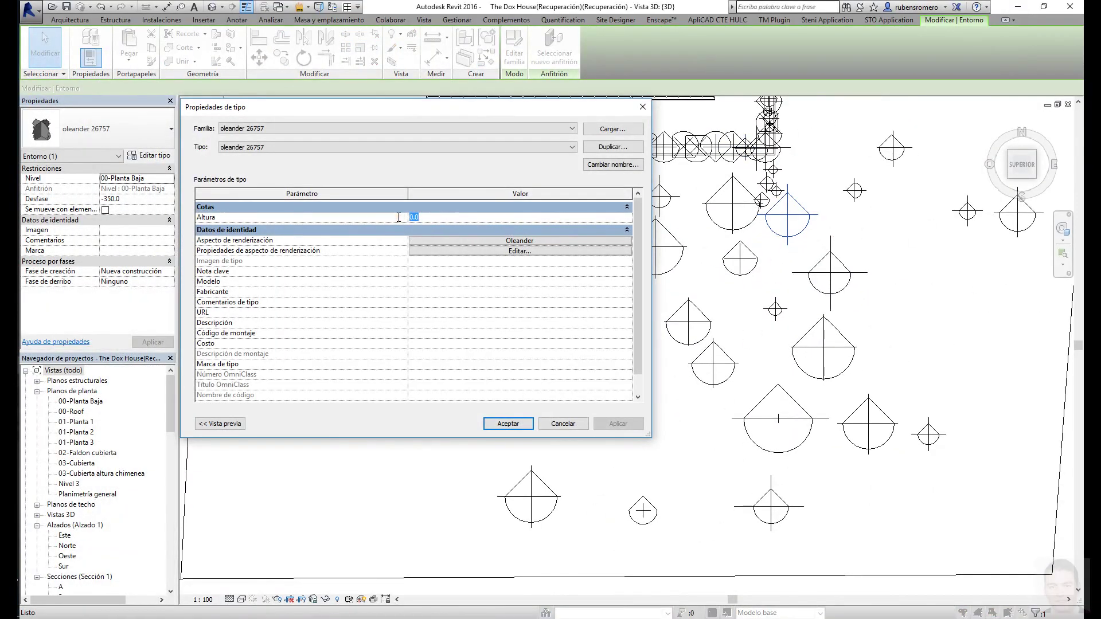
# - Set the oleander height to 550 and the holly 26751 type height to 900
pyautogui.press('Return')
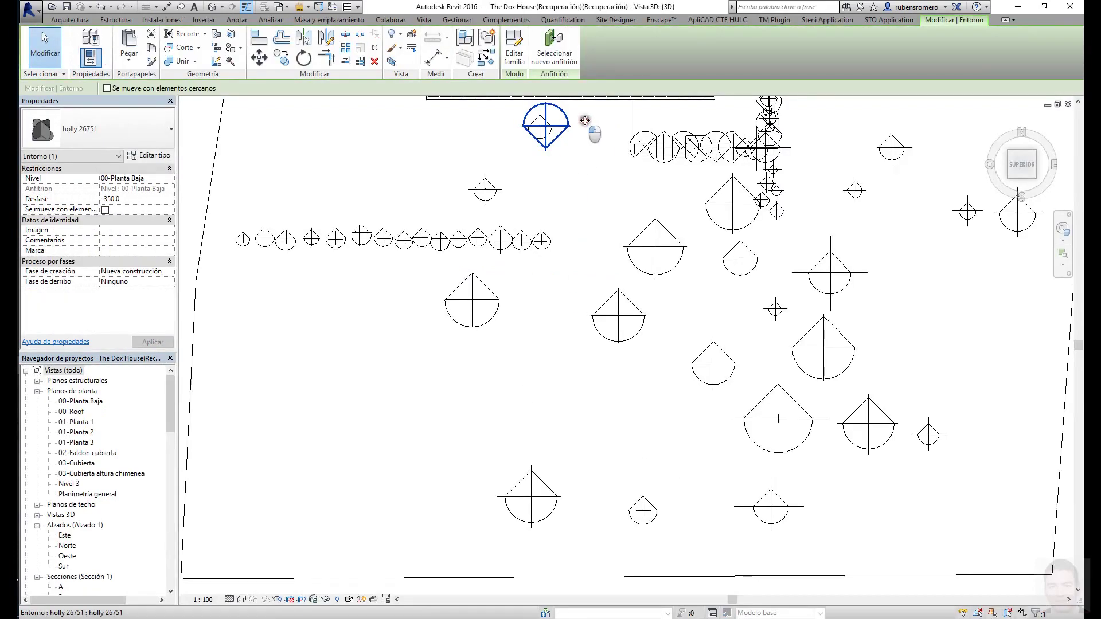
pyautogui.click(158, 159)
pyautogui.click(440, 217)
pyautogui.write('900')
pyautogui.click(526, 424)
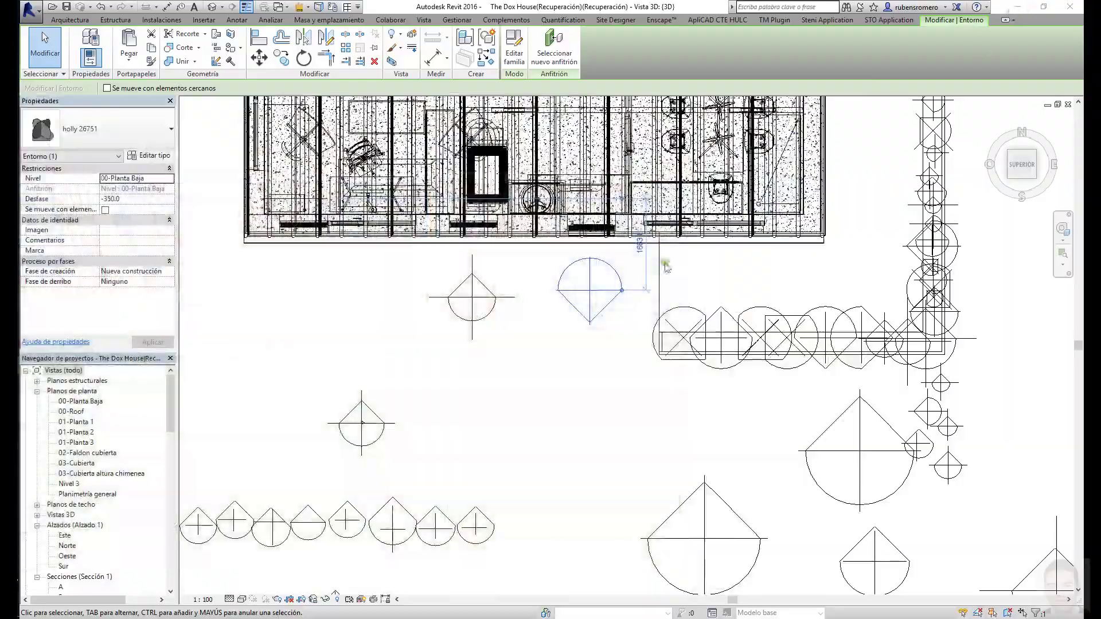
# - Set the burning bush type height to 900
pyautogui.click(150, 160)
pyautogui.click(526, 424)
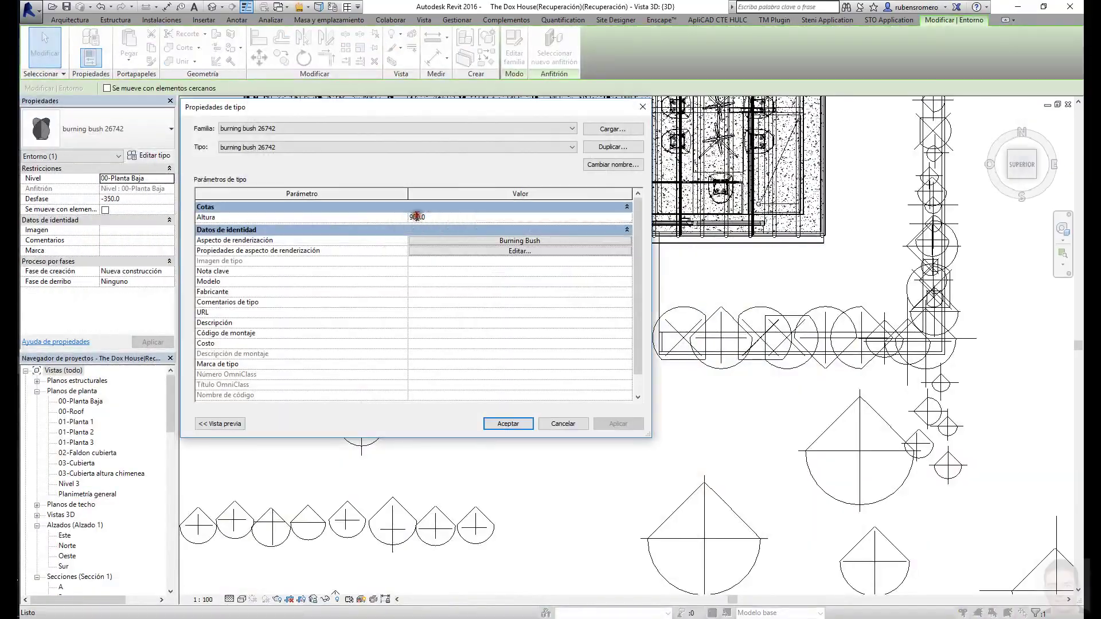
pyautogui.click(521, 424)
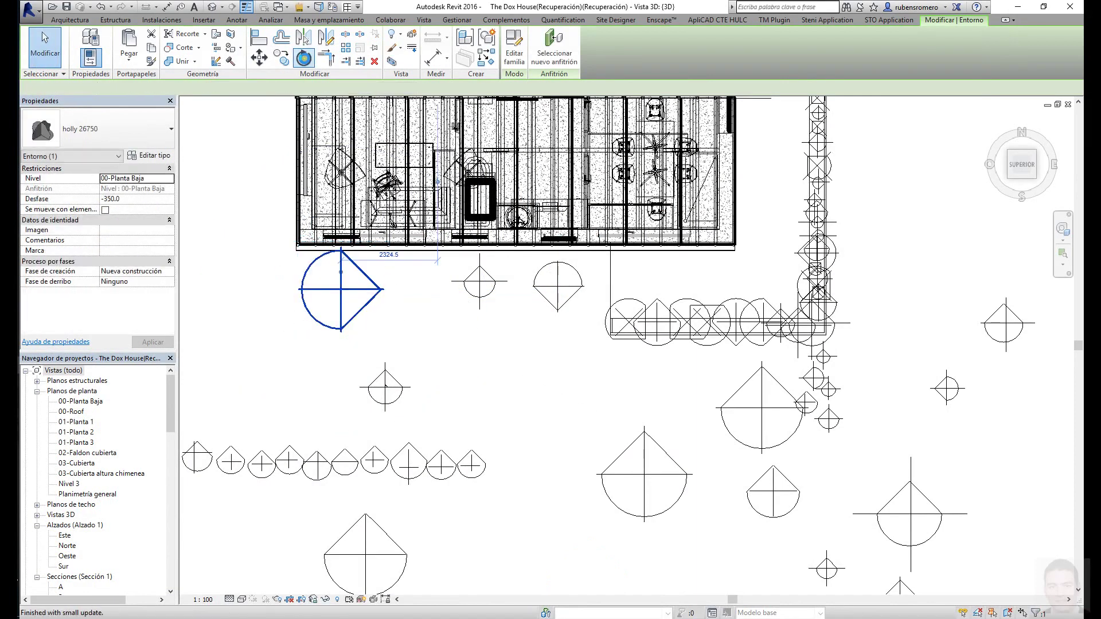
pyautogui.doubleClick(448, 350)
# - Apply a 1200 height to the holly 26750 type and close Type Properties
pyautogui.click(608, 431)
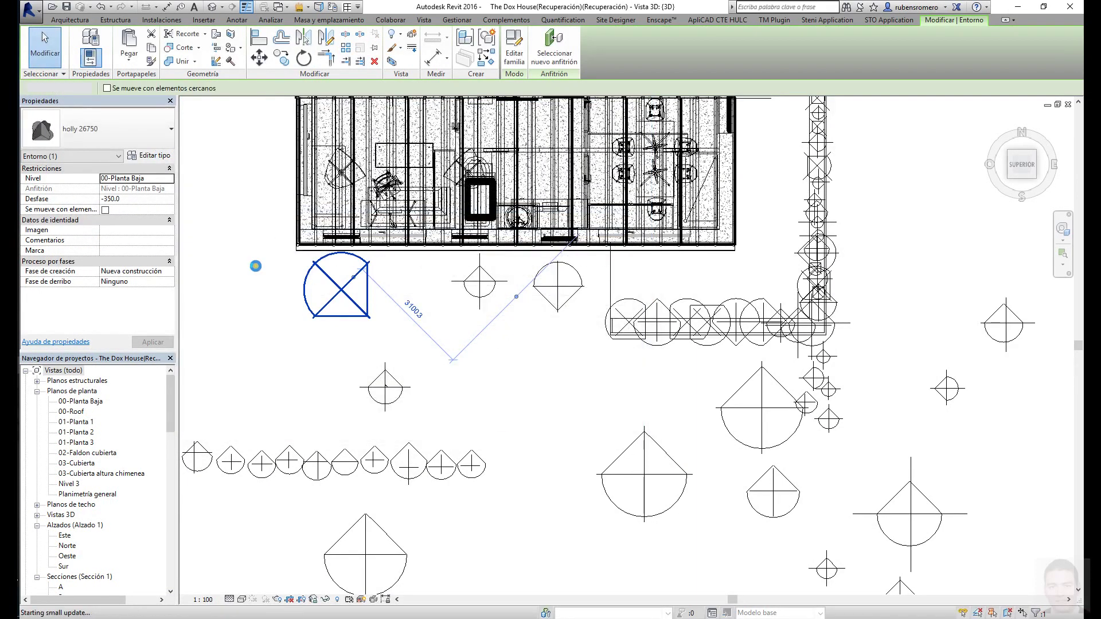
pyautogui.click(409, 219)
pyautogui.click(508, 423)
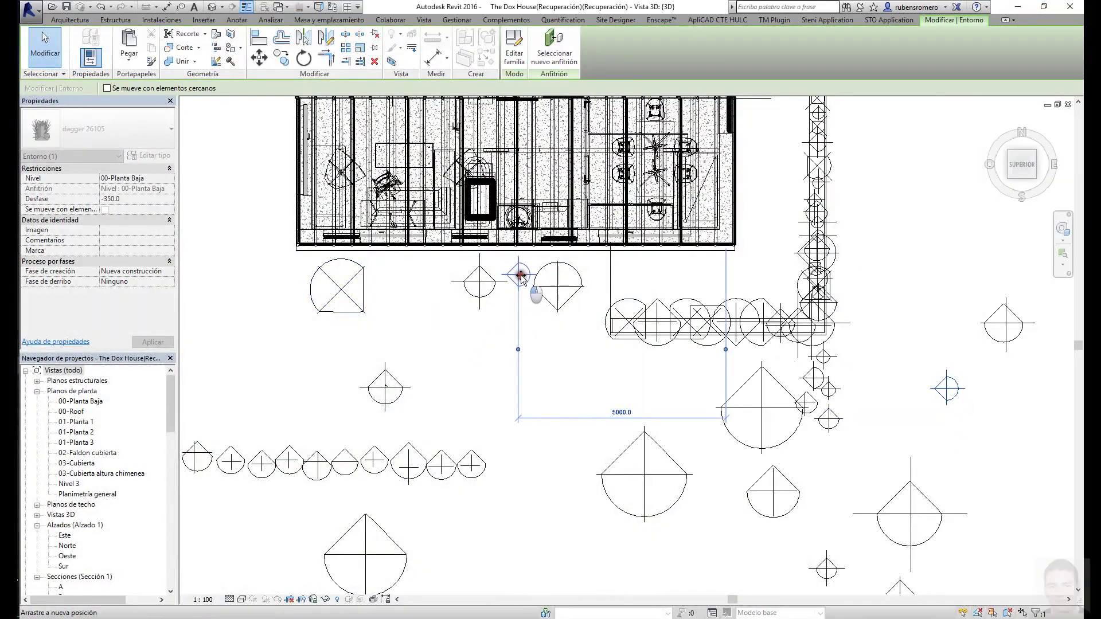
# - Review the bed in Enscape, then move a plant in front of the house with MV
pyautogui.scroll(-2, 595, 322)
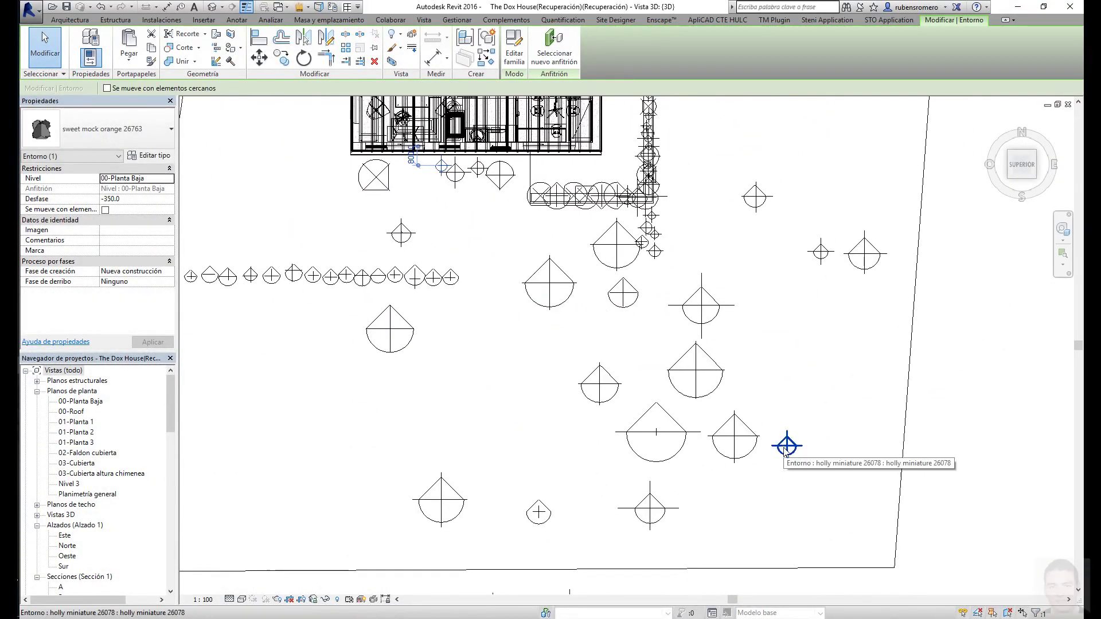
pyautogui.click(81, 398)
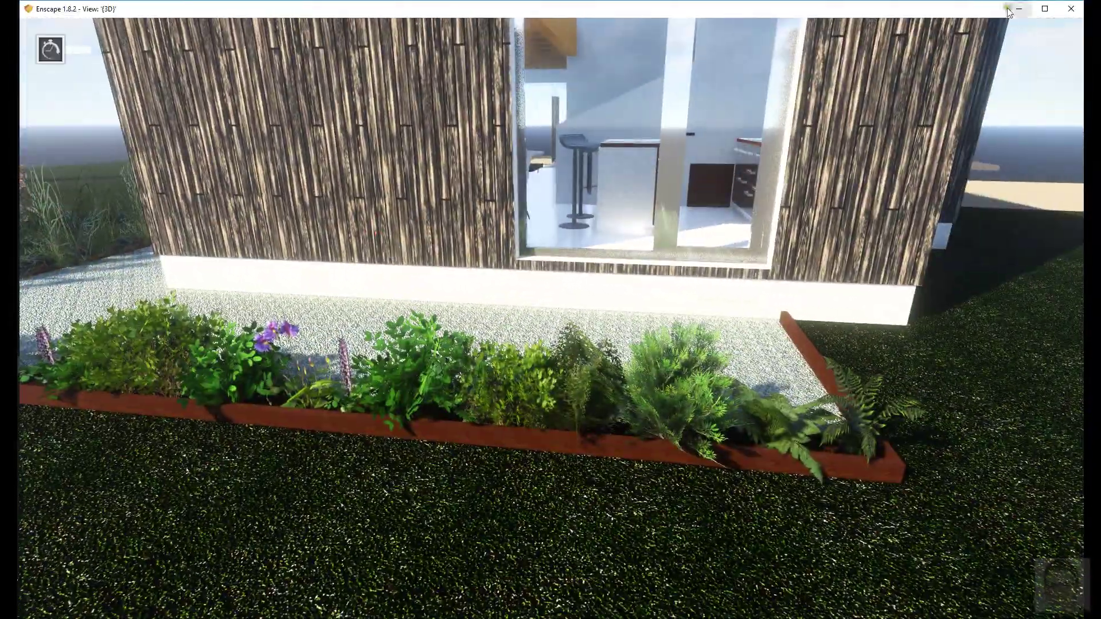
pyautogui.hotkey('alt', 'Tab')
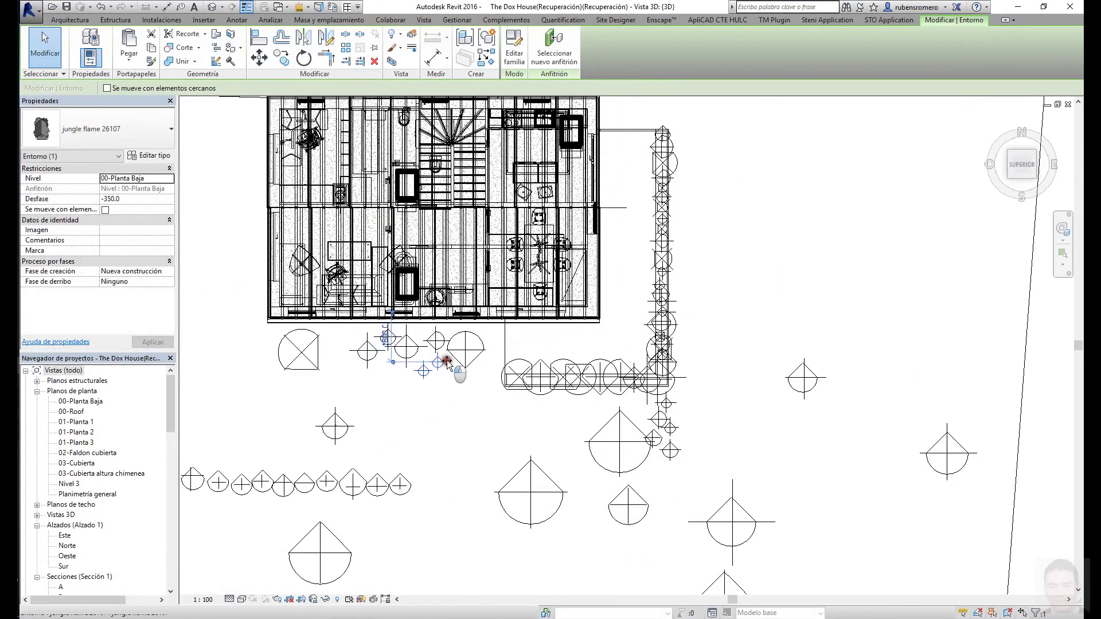
pyautogui.press('m')
pyautogui.press('v')
pyautogui.click(441, 367)
pyautogui.scroll(2, 412, 330)
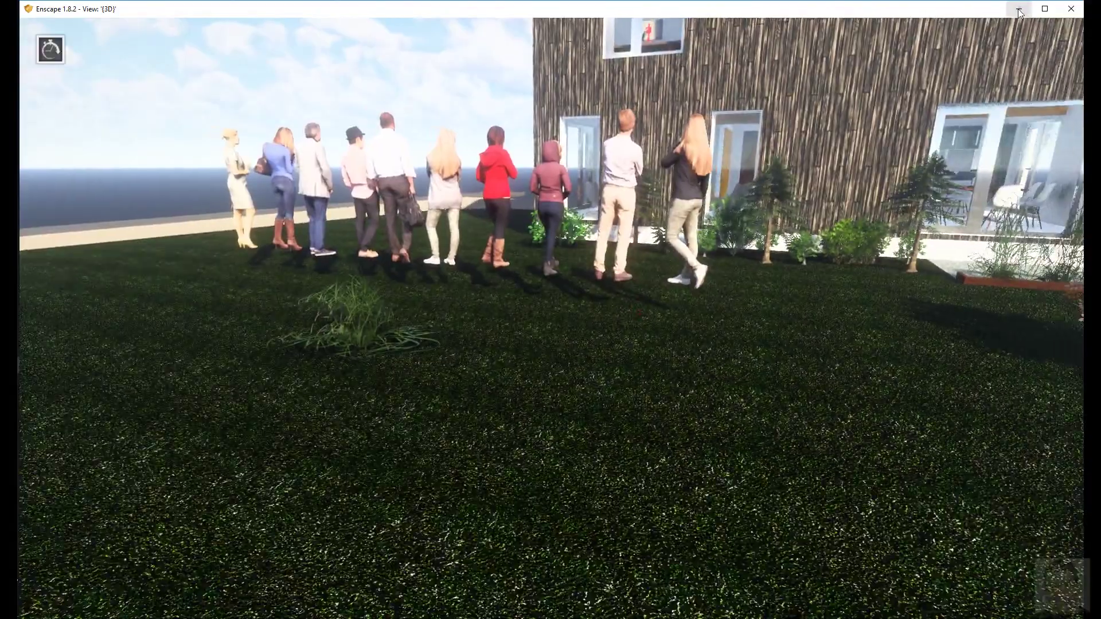
pyautogui.click(1018, 9)
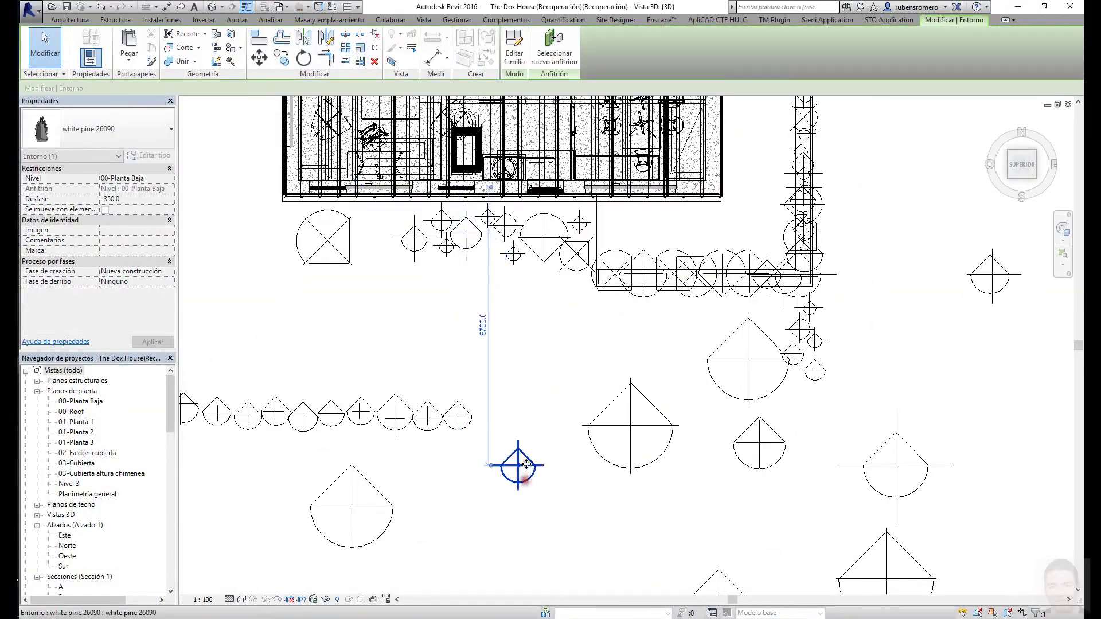
# - Cancel the rotation and review the barberry's type properties without changes
pyautogui.click(150, 156)
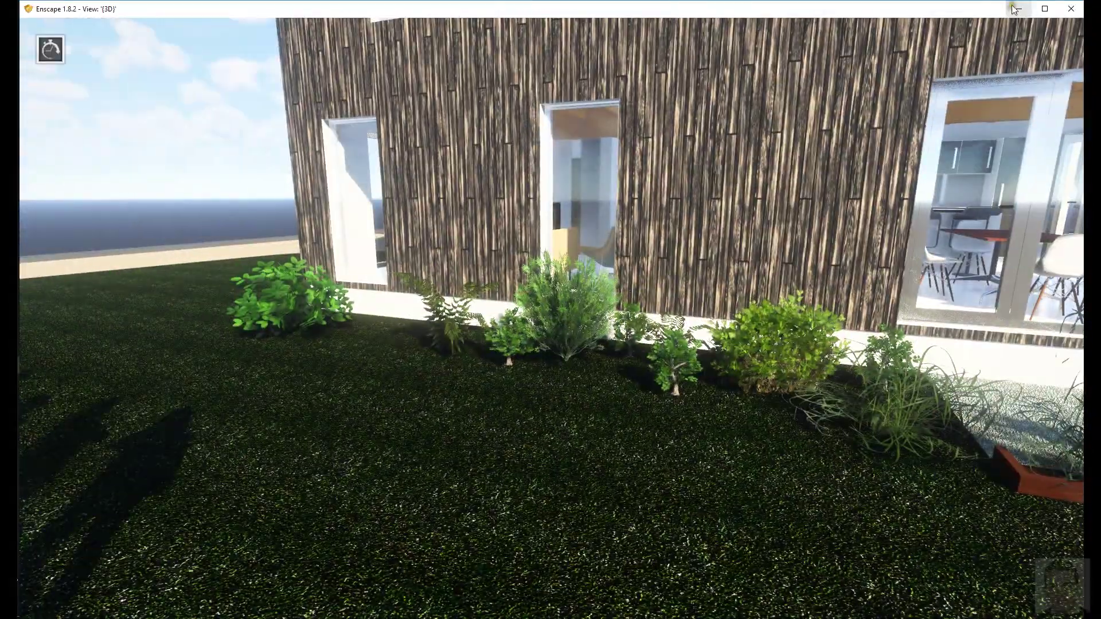
pyautogui.click(1014, 8)
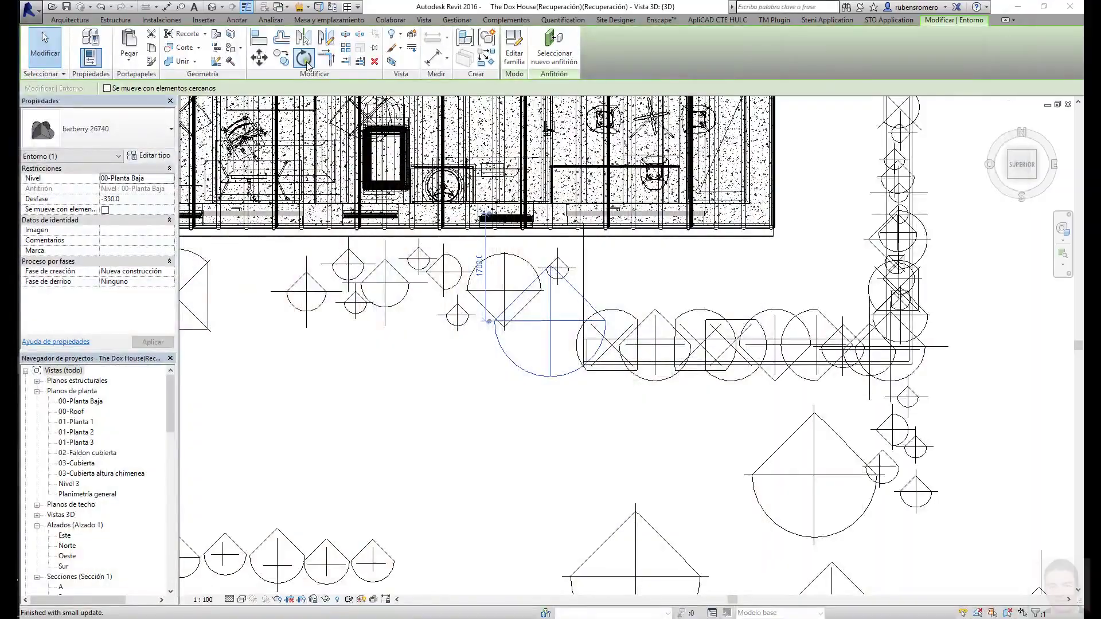
pyautogui.press('Escape')
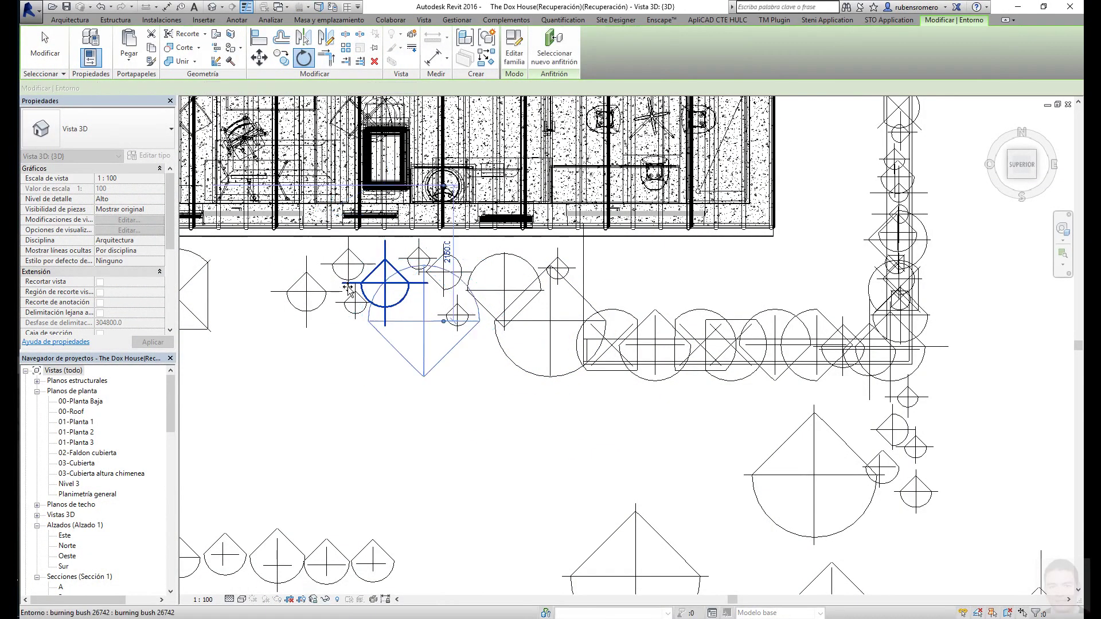
pyautogui.click(150, 155)
pyautogui.doubleClick(446, 217)
pyautogui.click(563, 425)
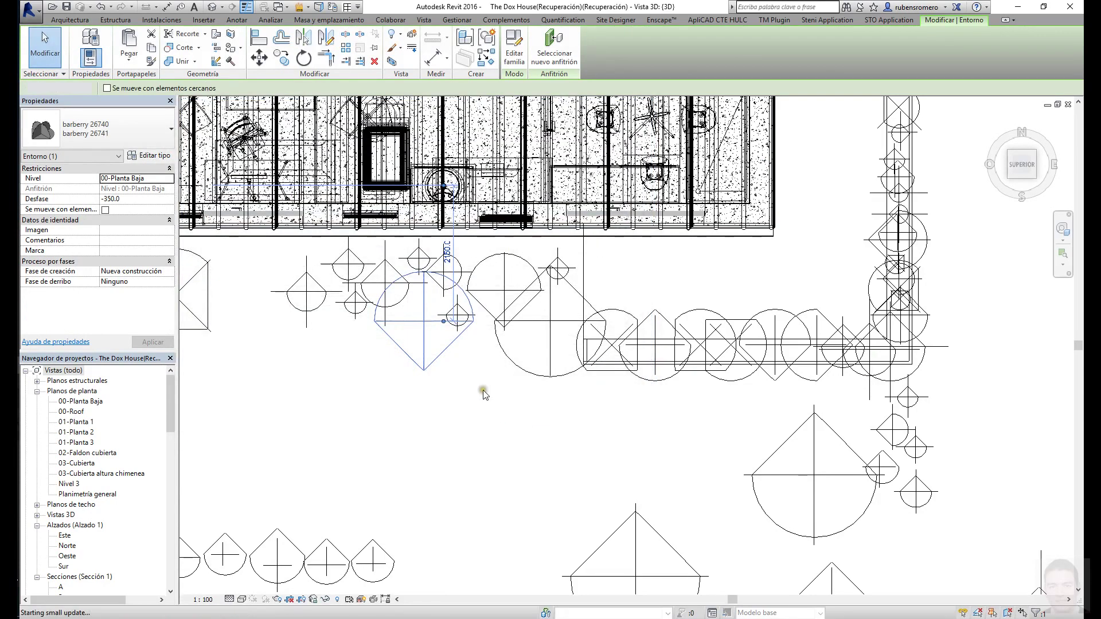
# - Copy the burning bush with CO to a new rotated spot in front of the house
pyautogui.click(143, 156)
pyautogui.click(508, 424)
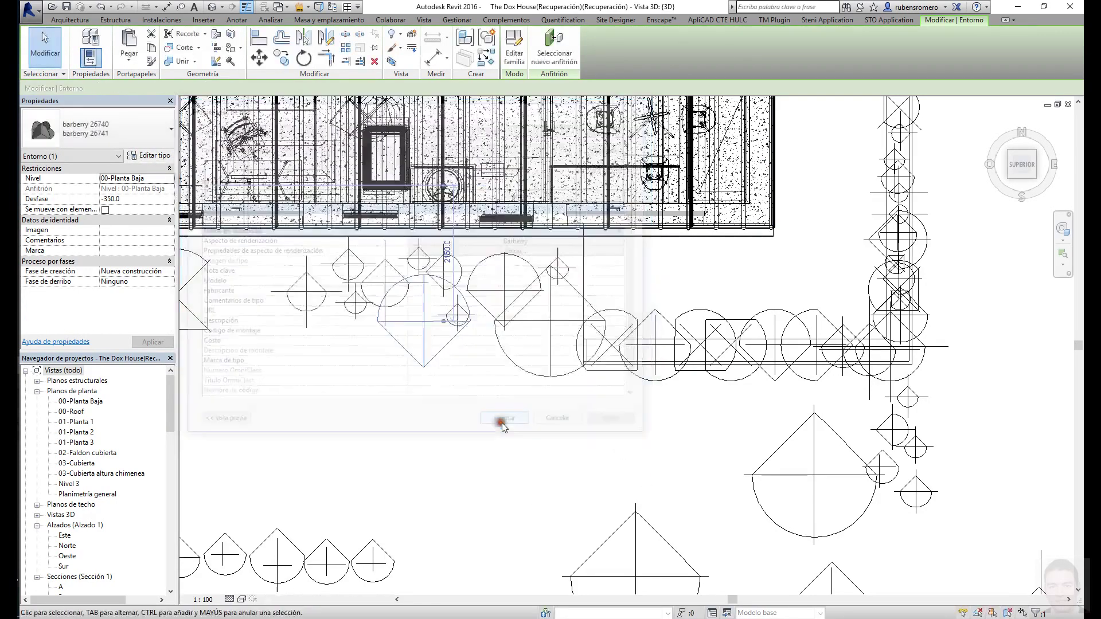
pyautogui.press('c')
pyautogui.press('o')
pyautogui.click(602, 327)
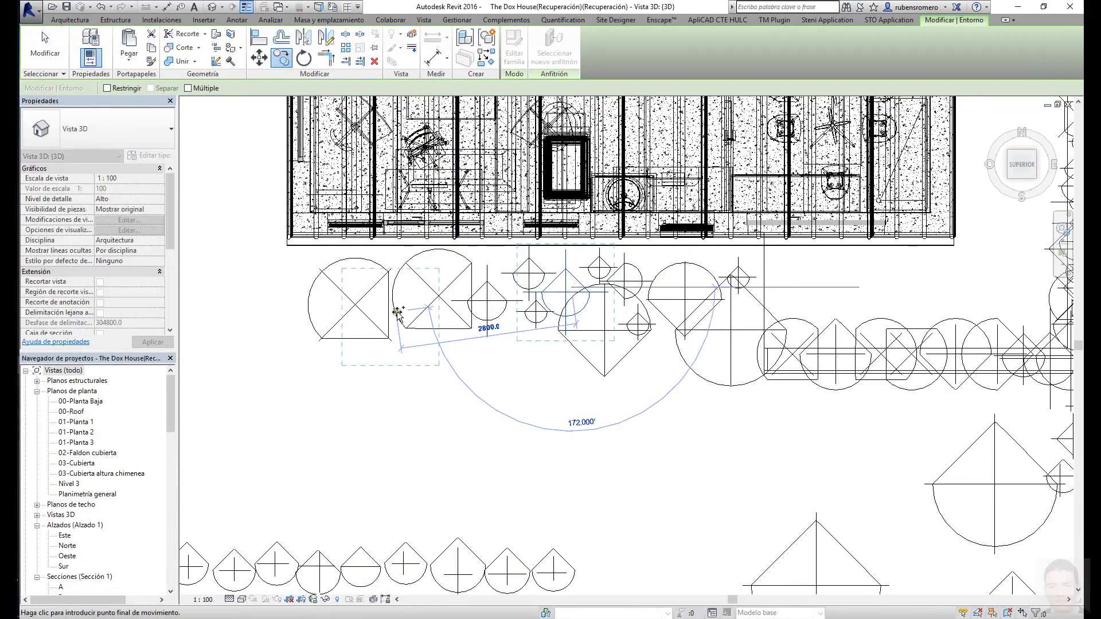
pyautogui.click(398, 312)
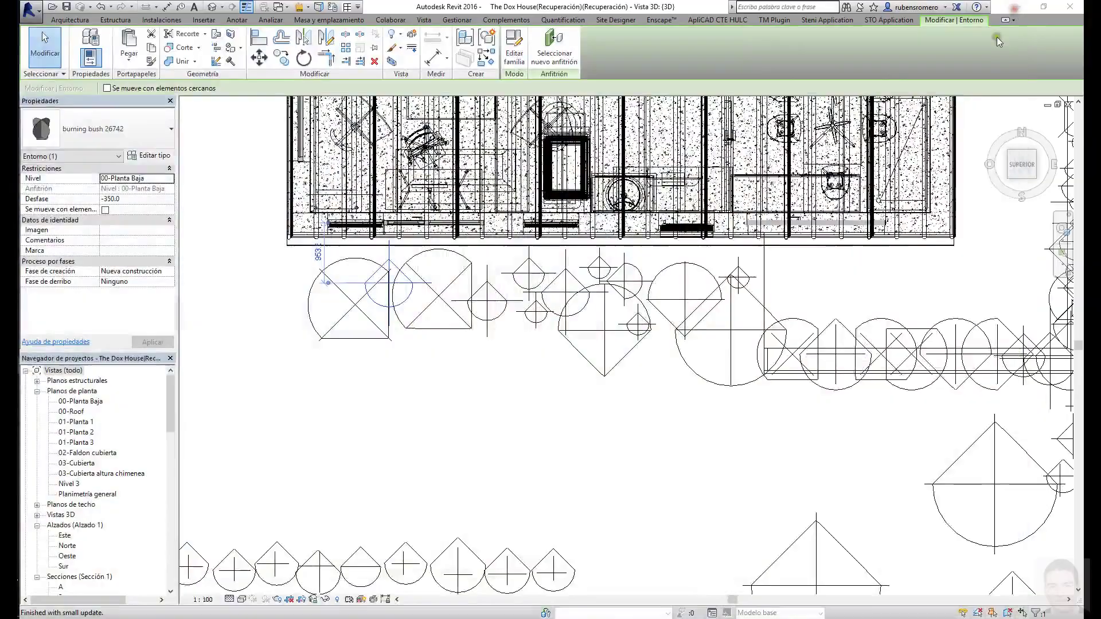
# - Select the holly 26750 plant and check its type properties
pyautogui.click(318, 298)
pyautogui.click(145, 159)
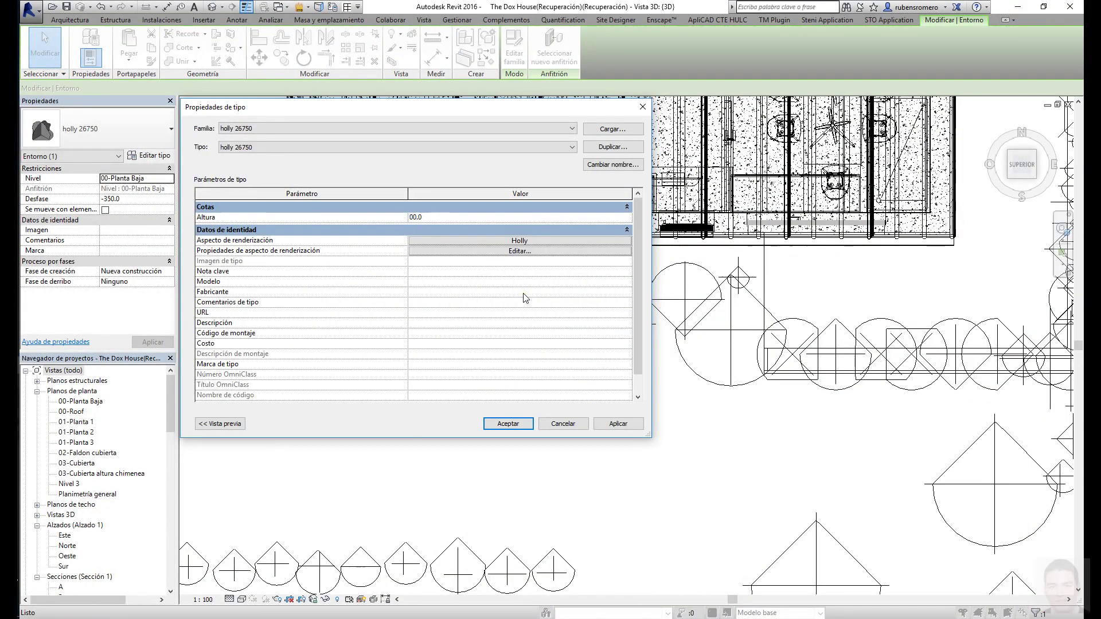
pyautogui.click(508, 423)
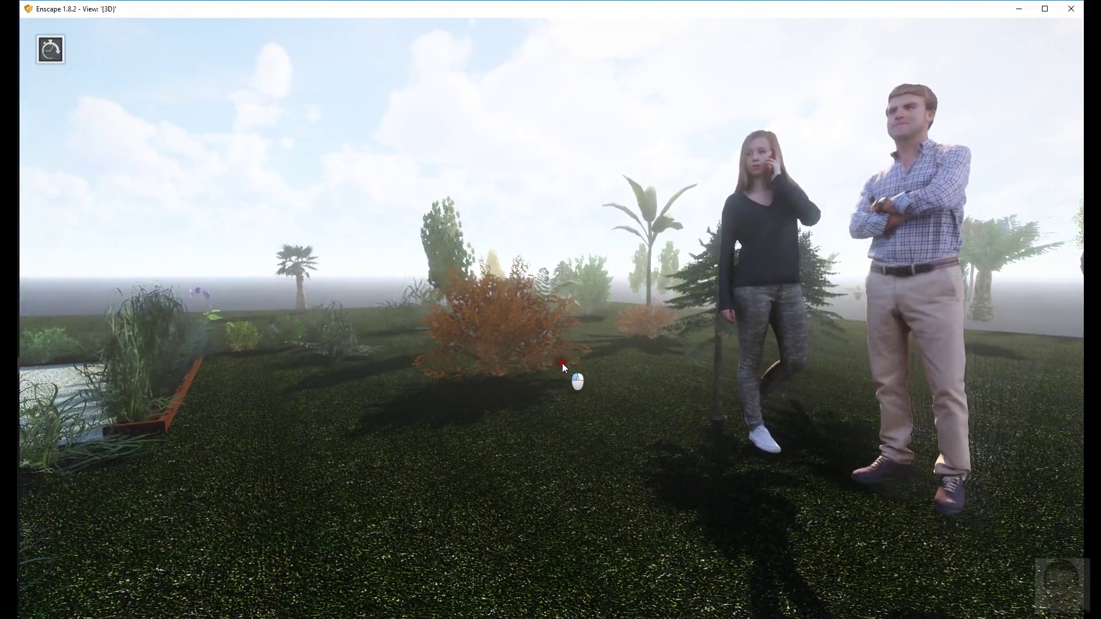
# - Move a plant and the person figure to new positions, checking them in Enscape
pyautogui.click(1013, 9)
pyautogui.moveTo(1005, 276); pyautogui.dragTo(1017, 275)
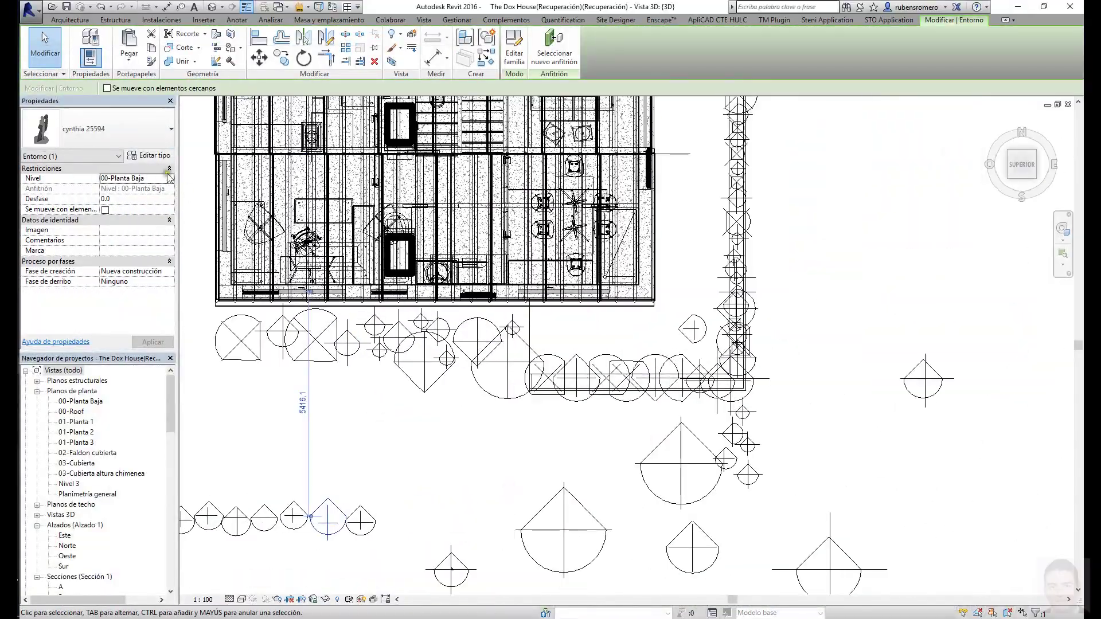
pyautogui.click(628, 473)
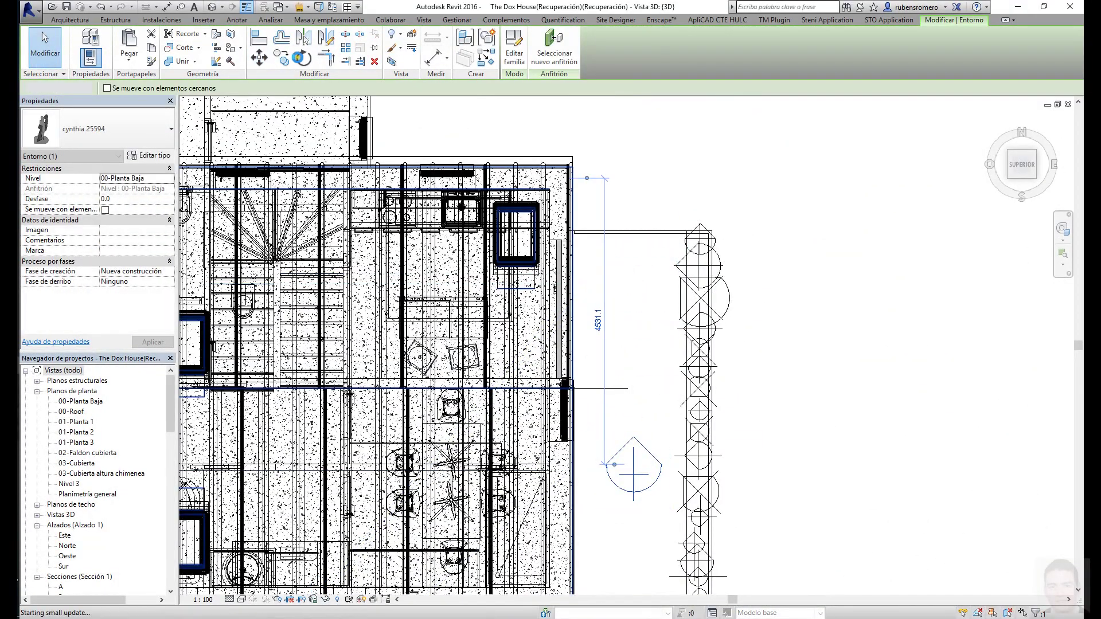
pyautogui.click(19, 374)
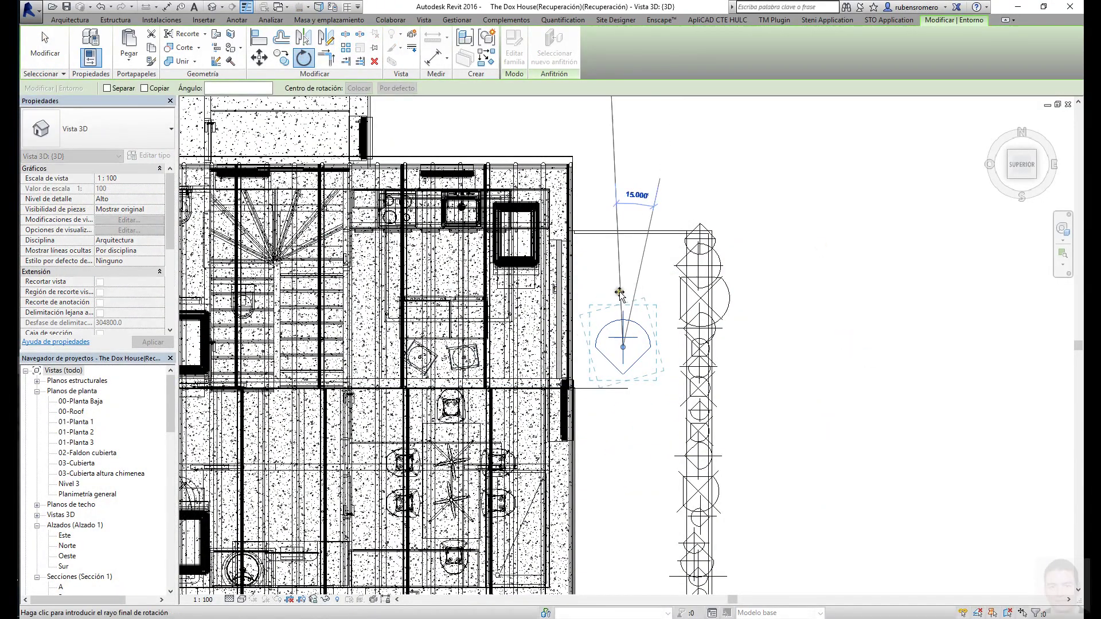
pyautogui.click(619, 310)
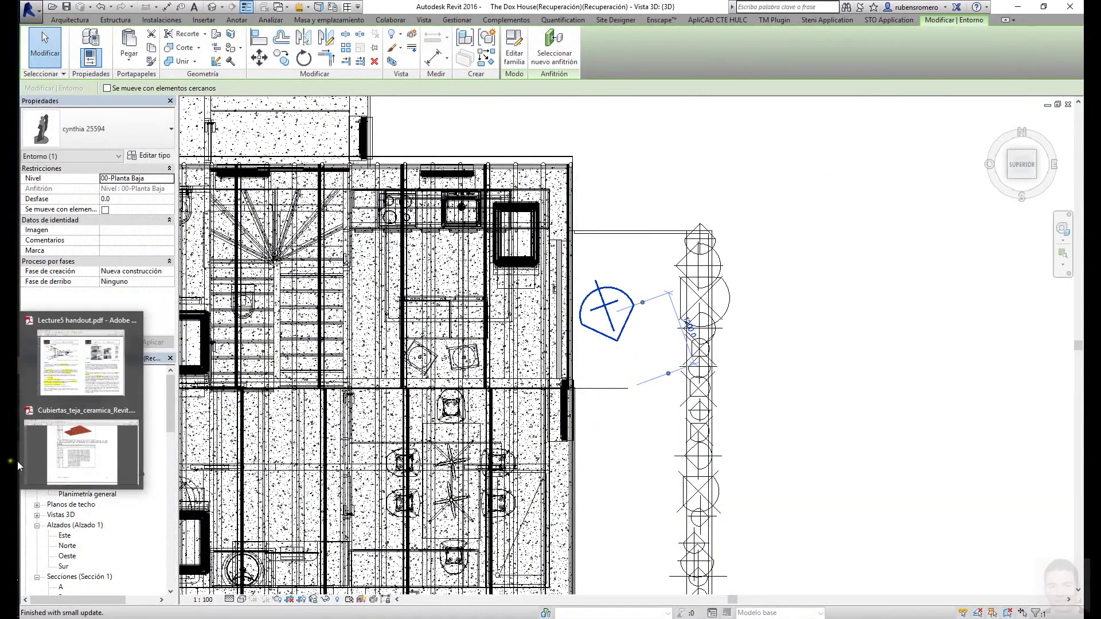
pyautogui.click(118, 200)
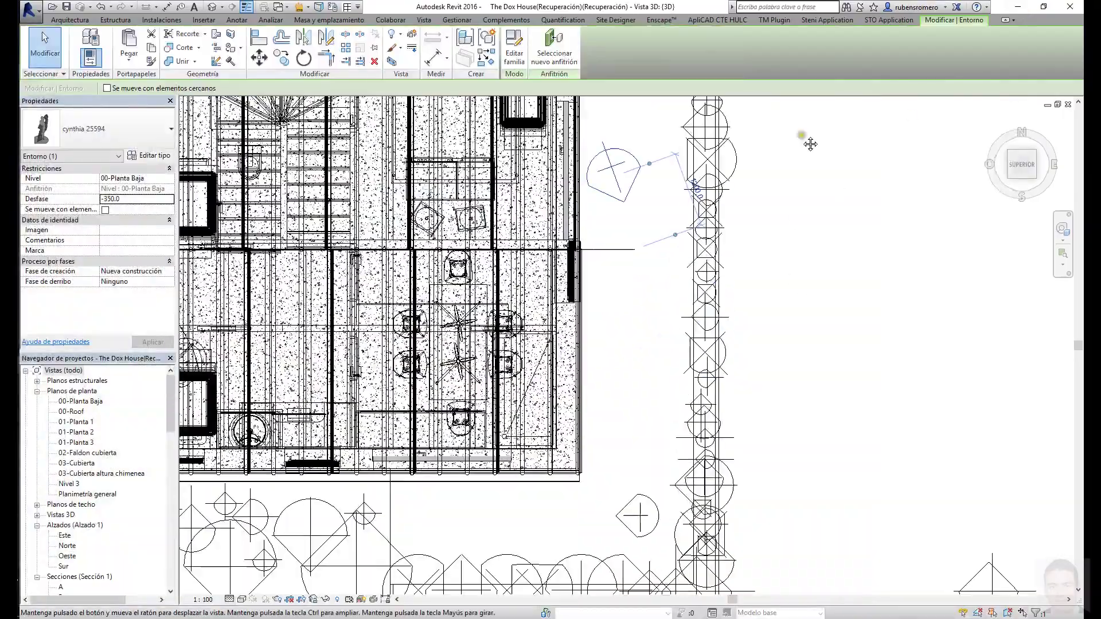
# - Rotate the brian person figure with RO
pyautogui.scroll(5, 369, 484)
pyautogui.press('r')
pyautogui.press('o')
pyautogui.click(438, 234)
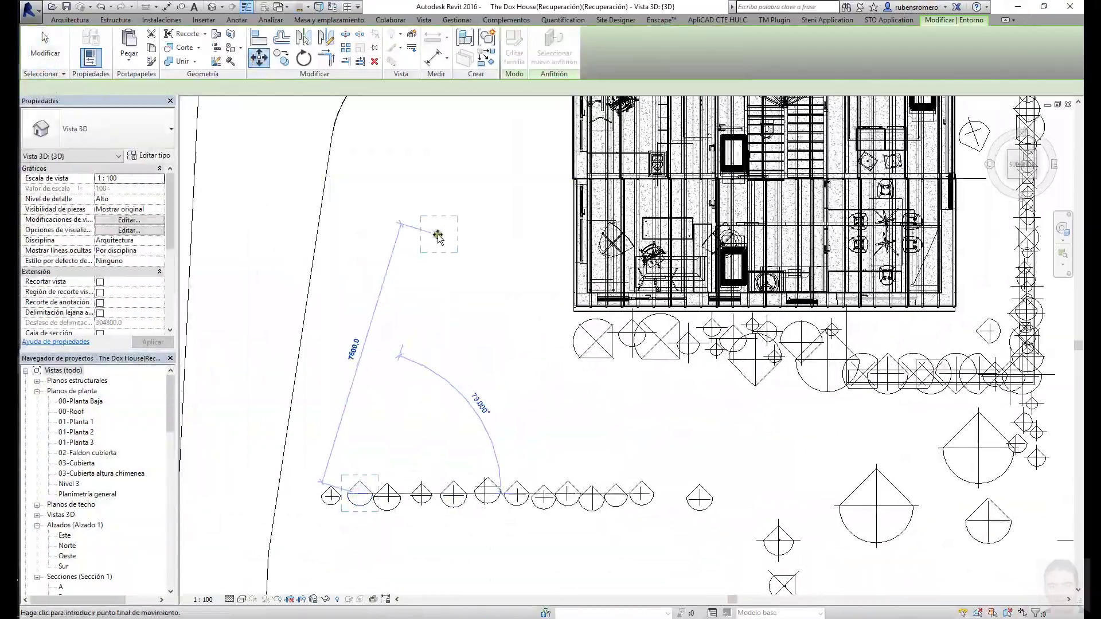
pyautogui.scroll(3, 516, 218)
pyautogui.scroll(3, 533, 195)
pyautogui.click(536, 185)
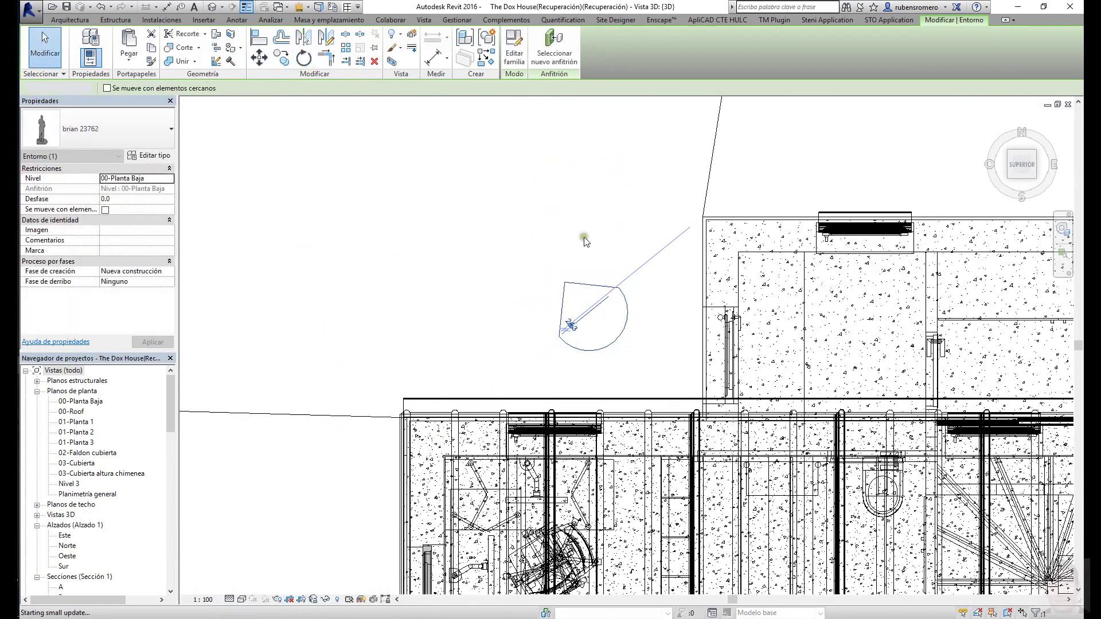
# - Select the brian 23762 figure and review it in the Enscape render
pyautogui.click(77, 408)
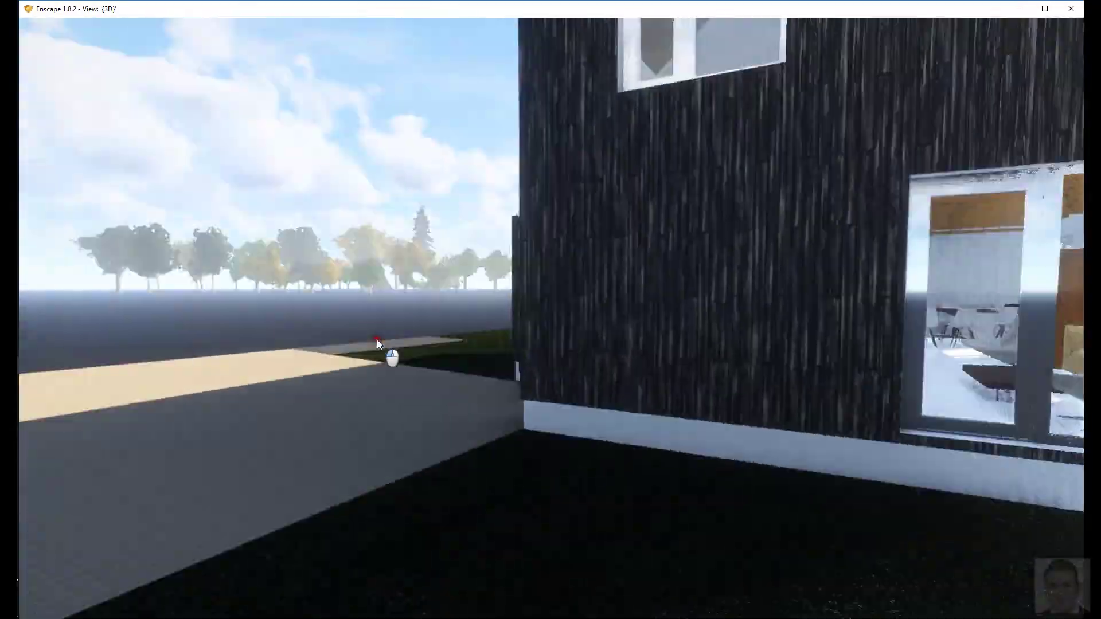
pyautogui.click(586, 210)
pyautogui.click(596, 298)
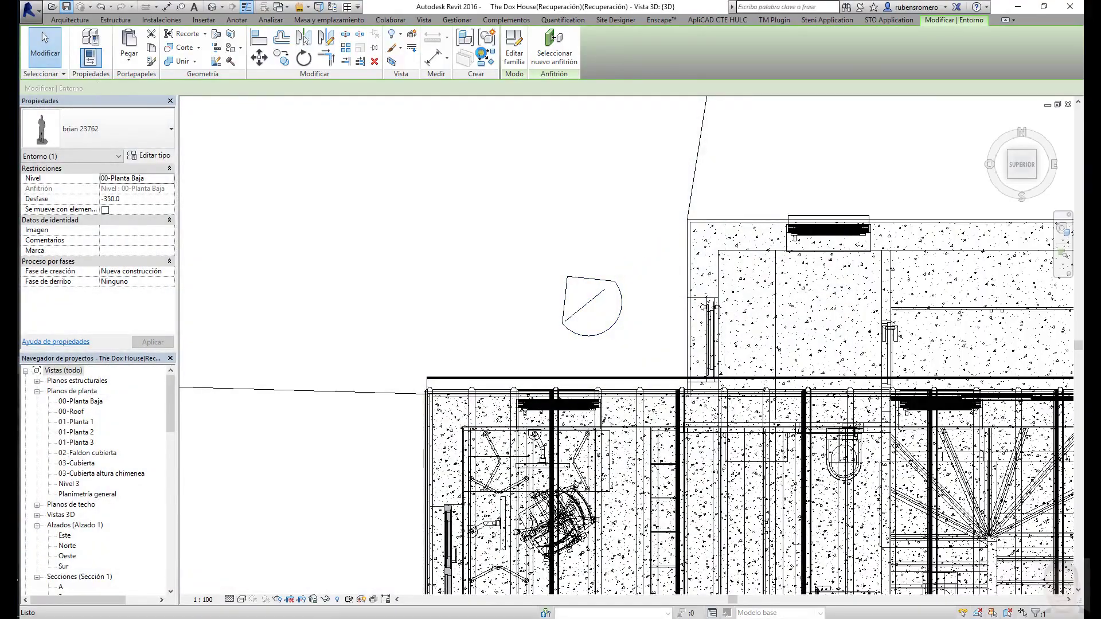
pyautogui.click(665, 21)
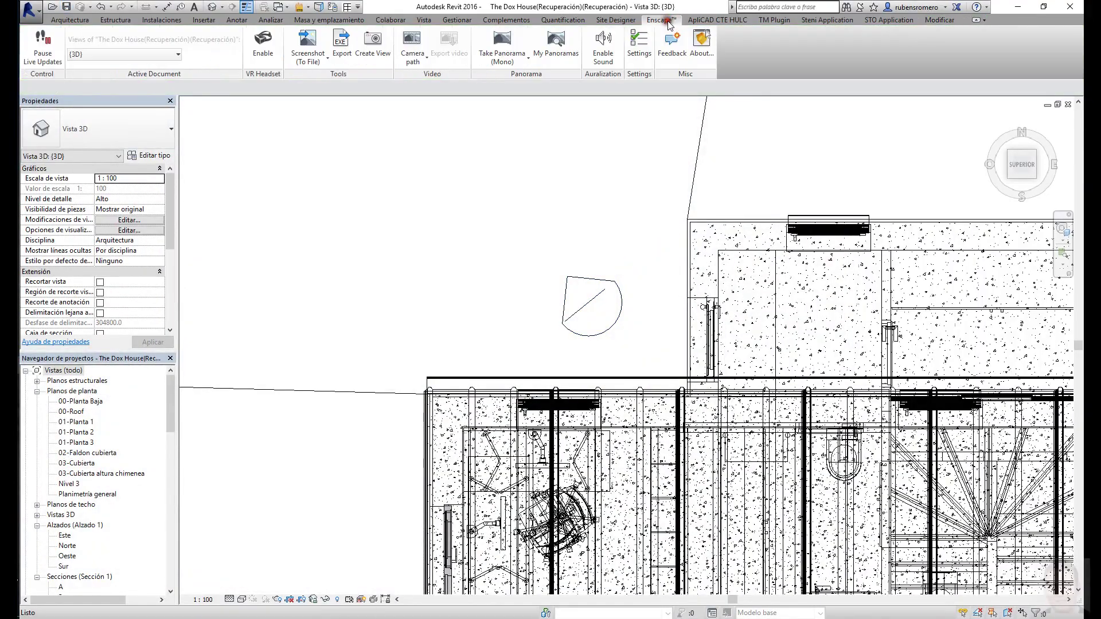
pyautogui.click(83, 405)
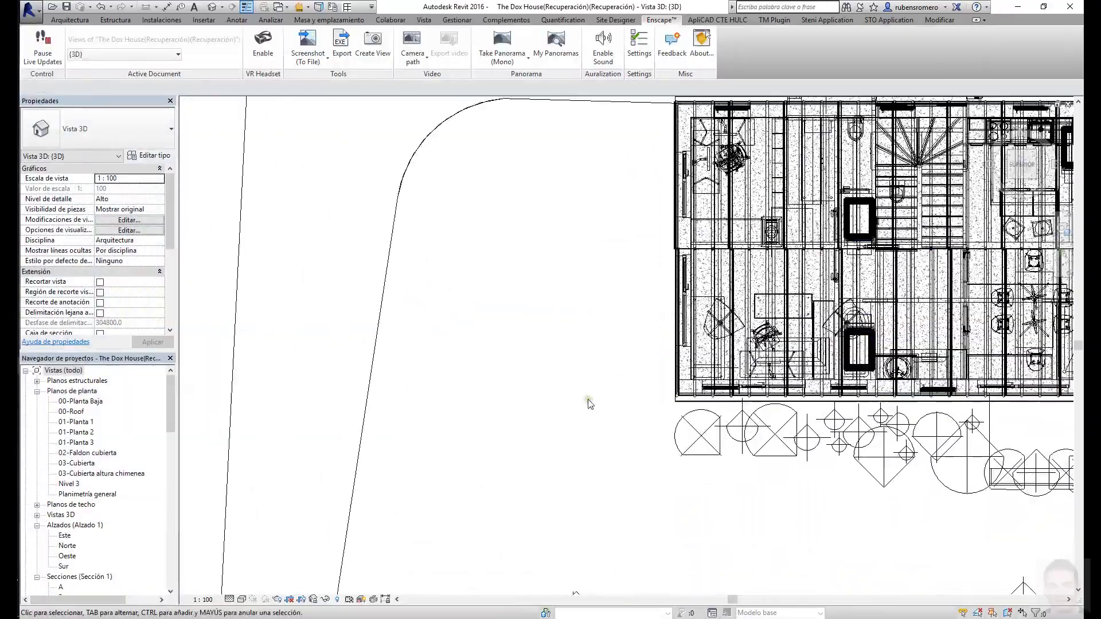
pyautogui.scroll(-5, 589, 398)
pyautogui.click(546, 247)
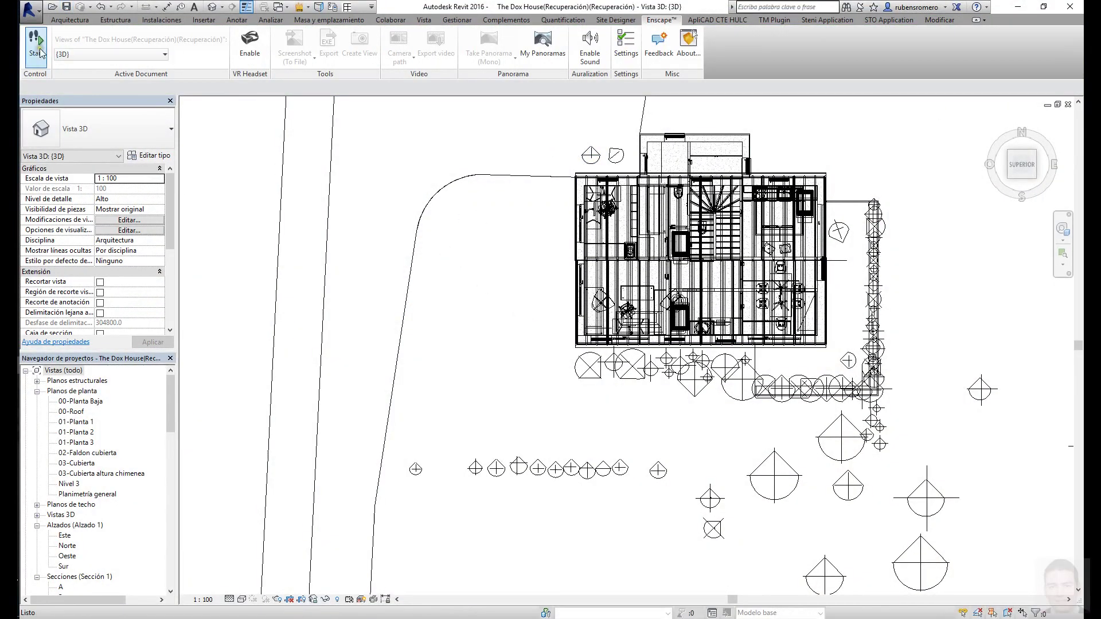
# - Launch the Enscape live render, orbit to the house's far side, then switch to an oblique 3D view
pyautogui.click(40, 51)
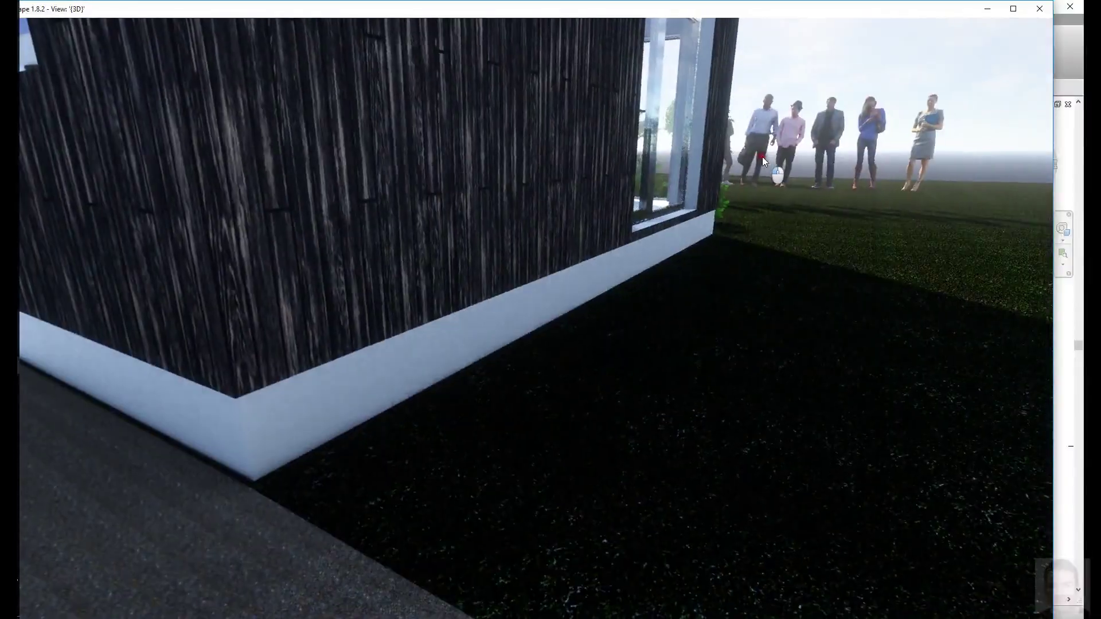
pyautogui.moveTo(762, 156); pyautogui.dragTo(951, 26)
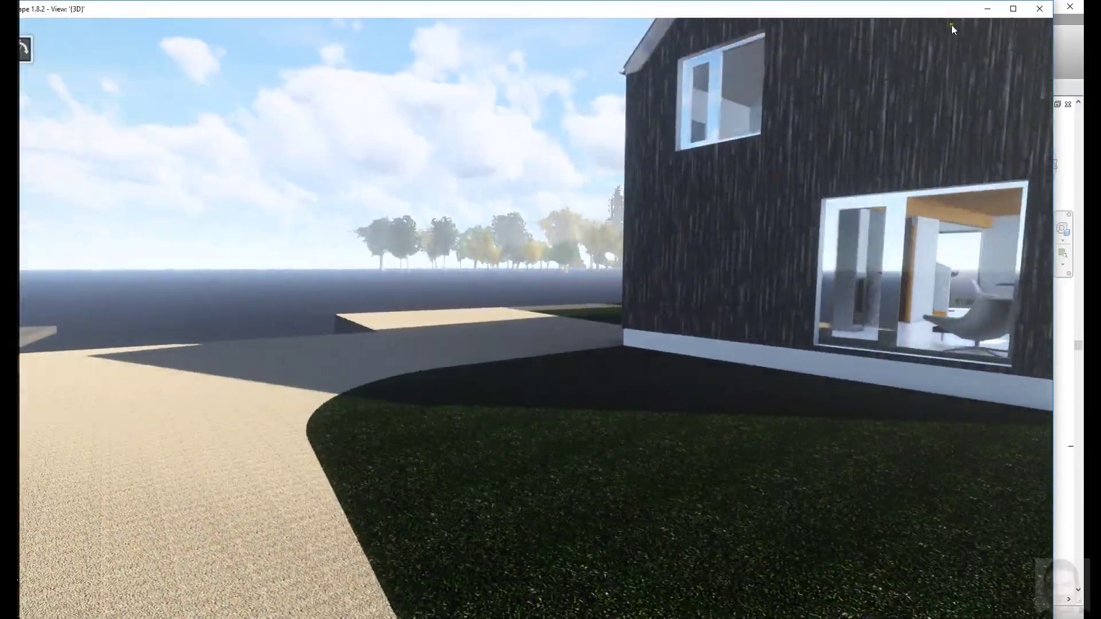
pyautogui.click(986, 8)
pyautogui.click(451, 466)
pyautogui.click(373, 225)
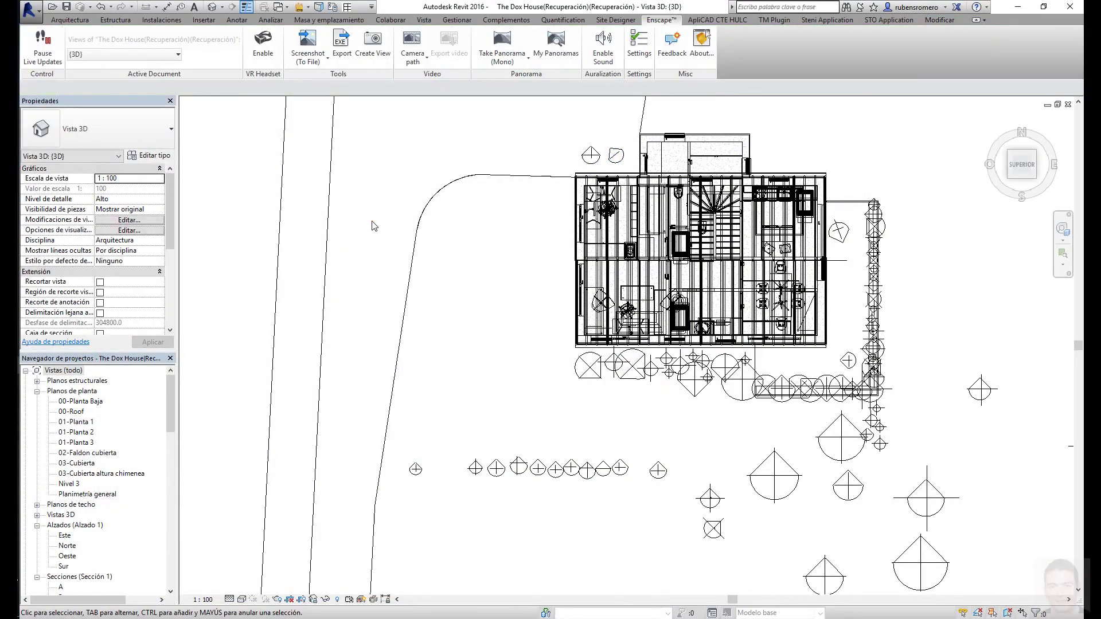
pyautogui.click(997, 163)
pyautogui.rightClick(872, 400)
# - Copy a person from the people group to the front door and delete the old figure
pyautogui.click(922, 491)
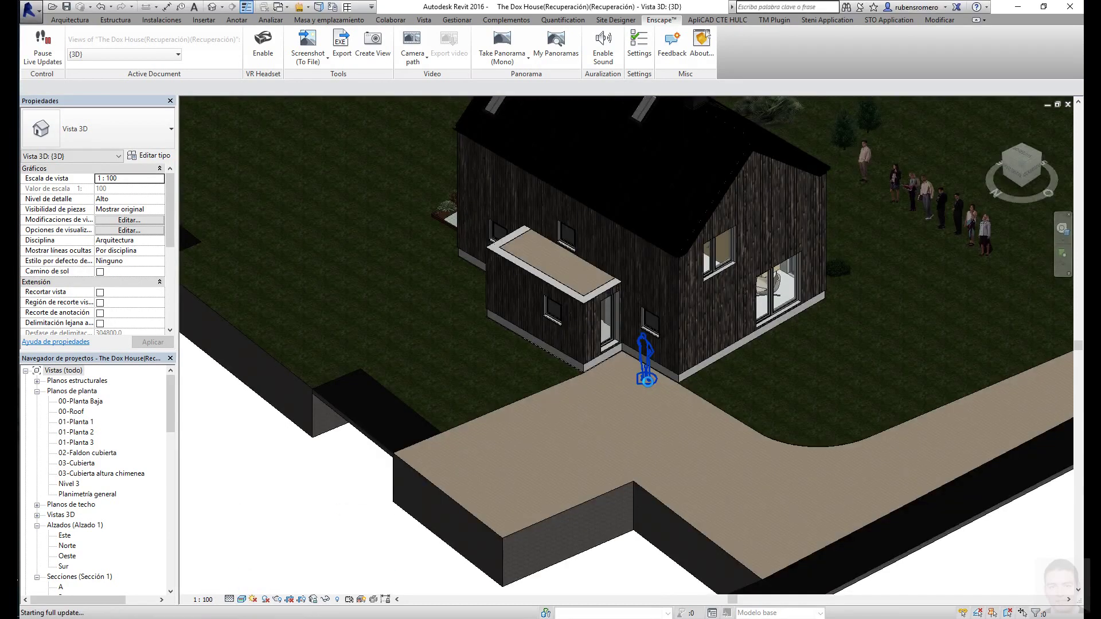
pyautogui.click(630, 370)
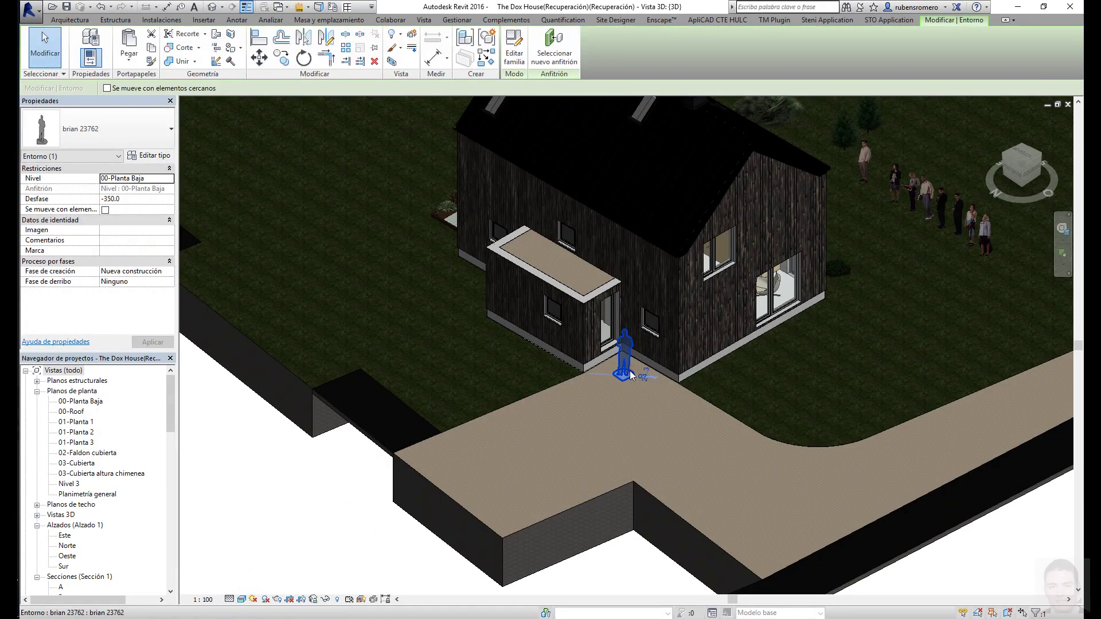
pyautogui.scroll(2, 630, 371)
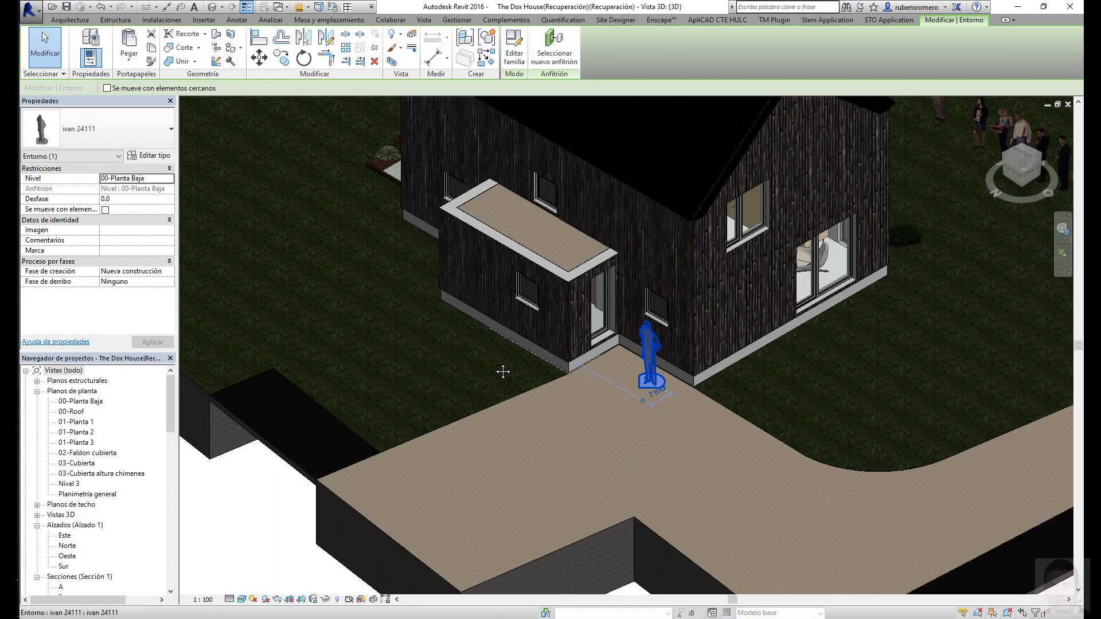
pyautogui.moveTo(501, 369); pyautogui.dragTo(347, 366, button='middle')
pyautogui.click(922, 186)
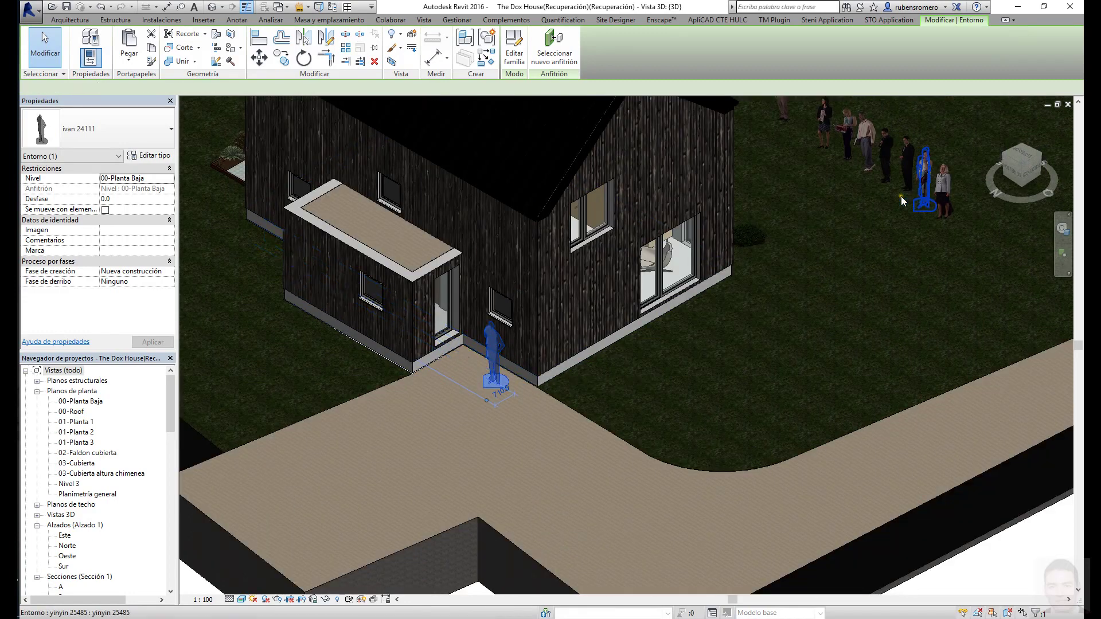
pyautogui.click(455, 399)
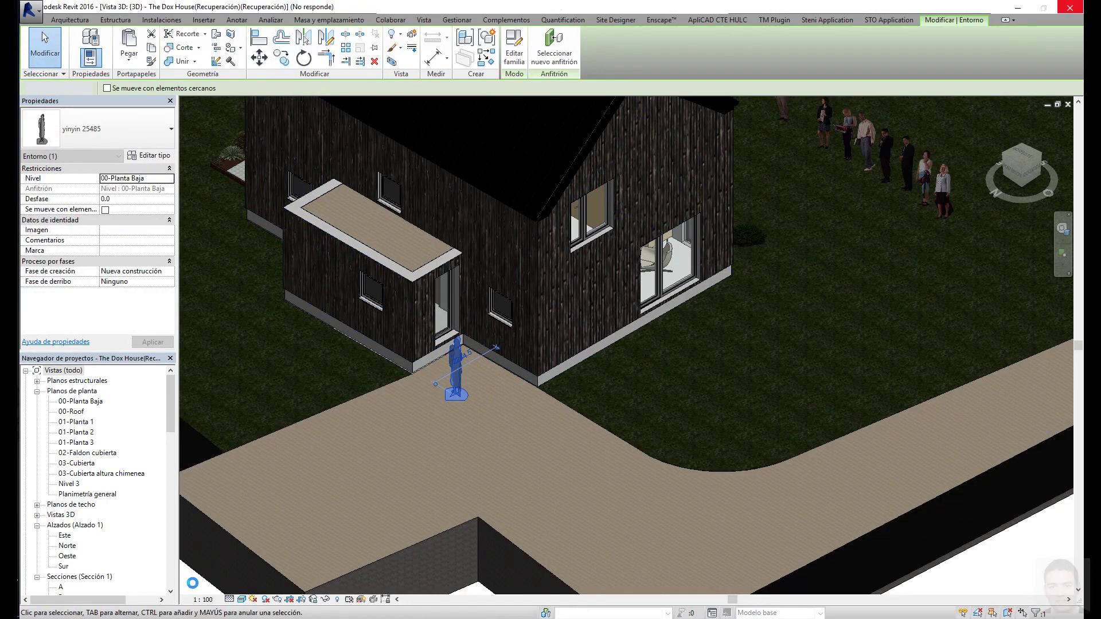
pyautogui.click(376, 427)
pyautogui.moveTo(455, 379); pyautogui.dragTo(764, 335)
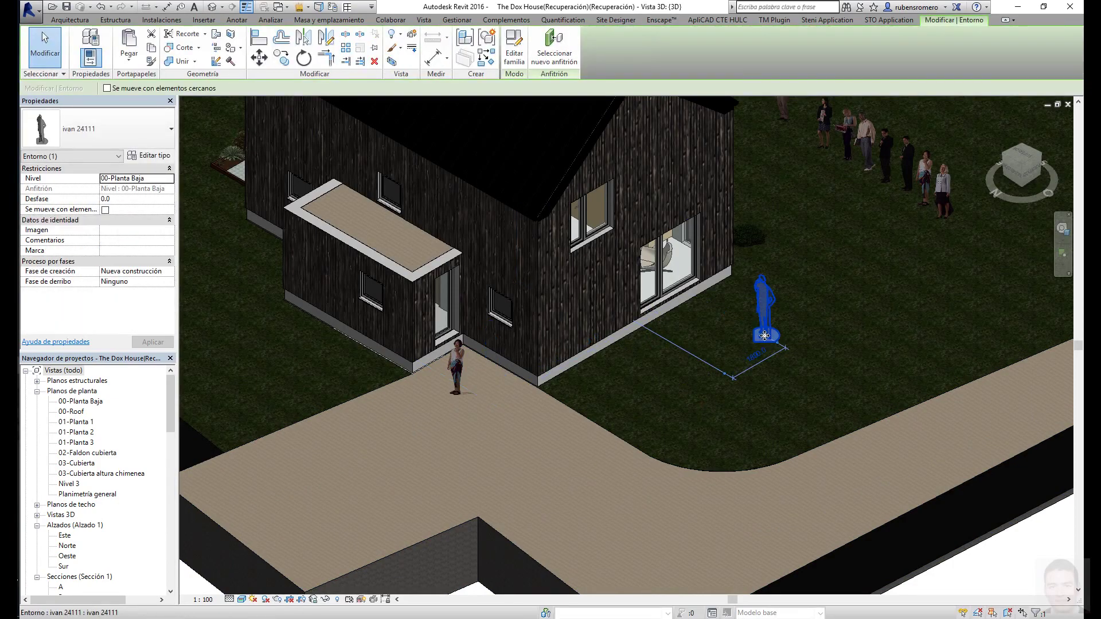
pyautogui.press('Delete')
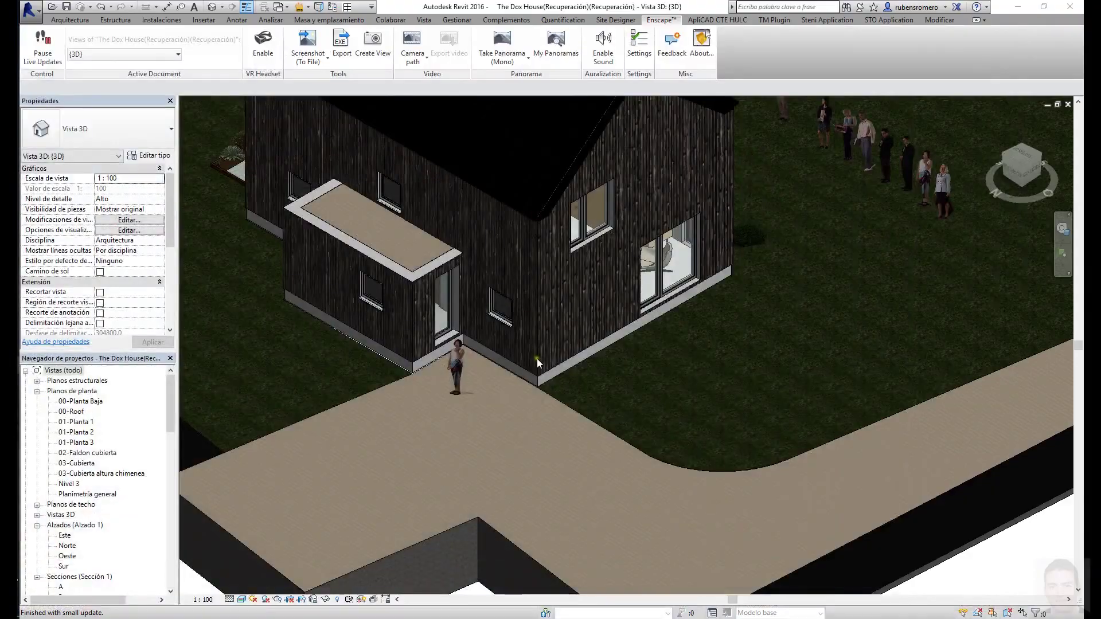
# - Lower the copied figure's Desfase to -350 and rotate it 90°
pyautogui.click(456, 367)
pyautogui.click(140, 199)
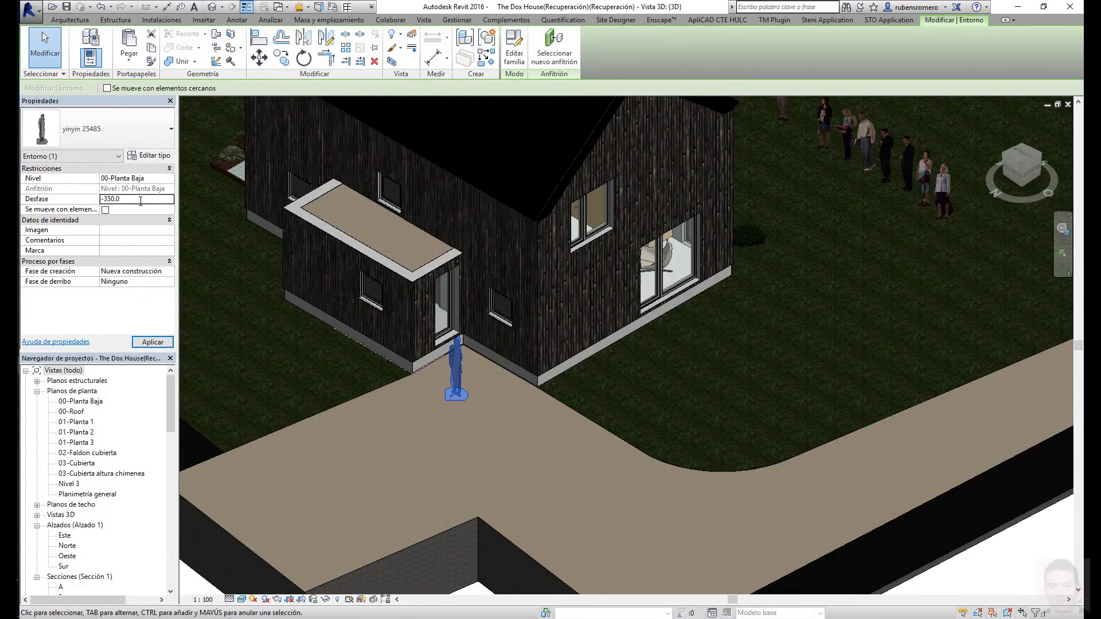
pyautogui.press('Return')
pyautogui.click(304, 57)
pyautogui.click(310, 387)
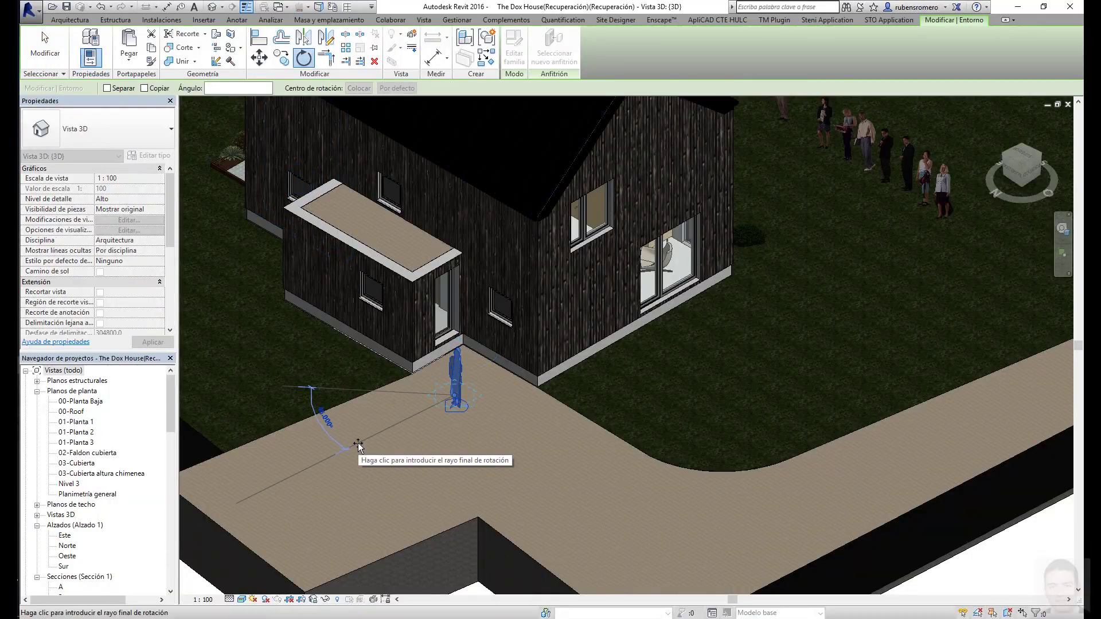
pyautogui.write('90')
pyautogui.press('Return')
# - Nudge the figure along the path in top view and check it in Enscape
pyautogui.click(1033, 169)
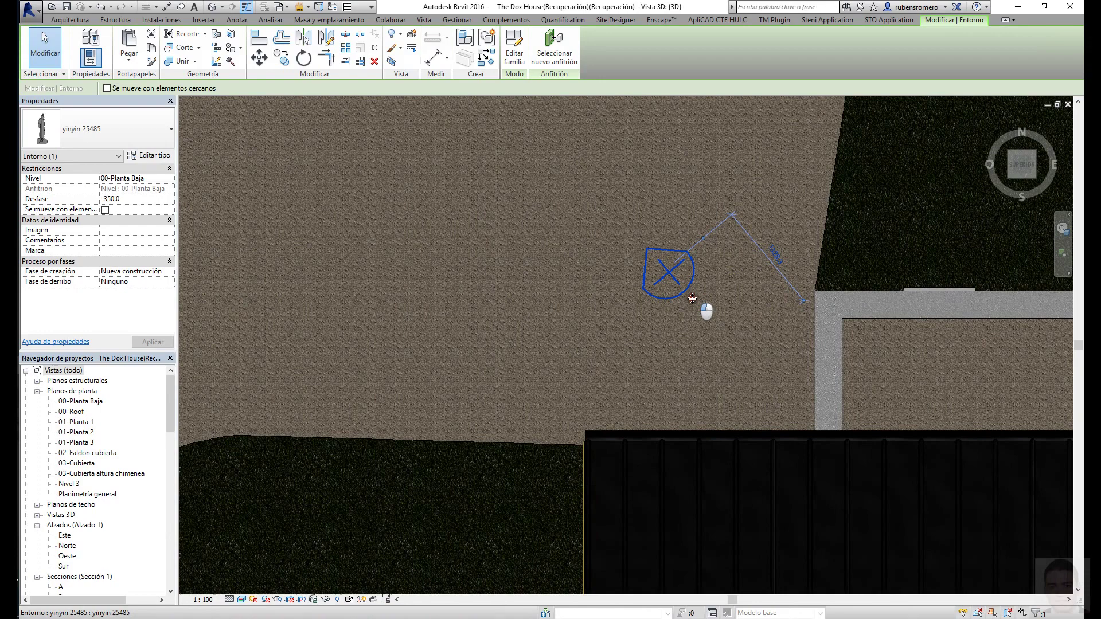
pyautogui.moveTo(693, 287); pyautogui.dragTo(704, 328)
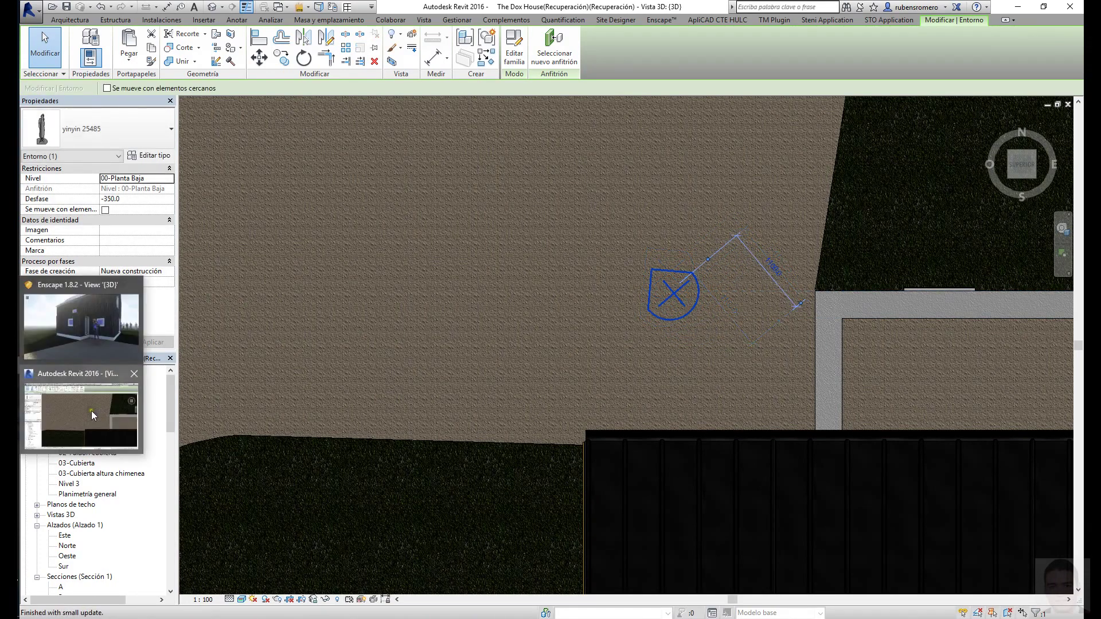
pyautogui.click(91, 410)
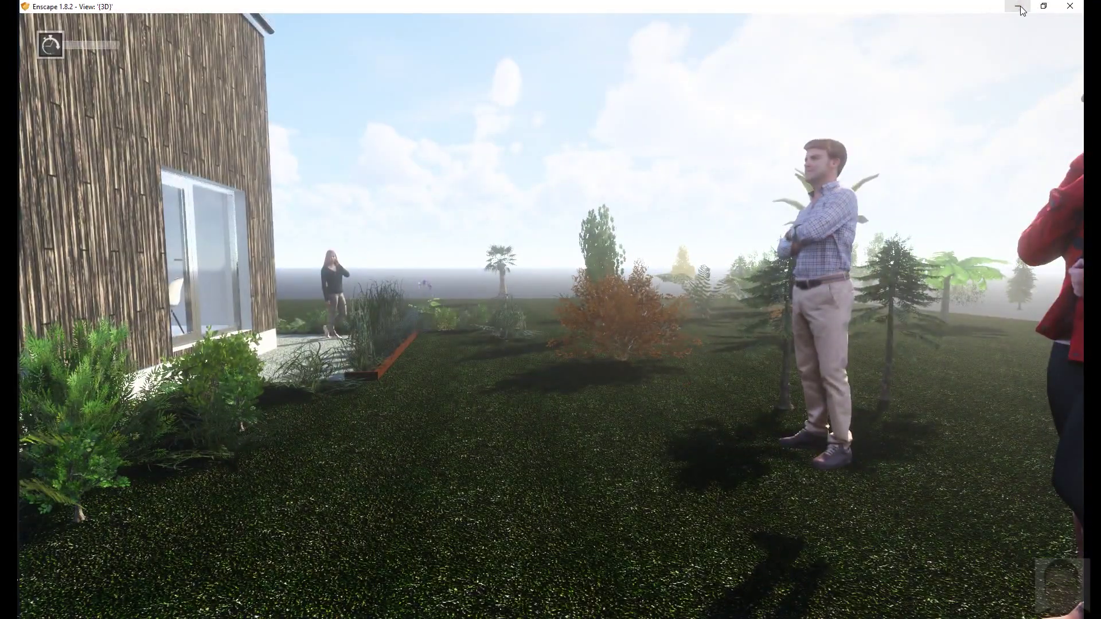
pyautogui.click(1018, 7)
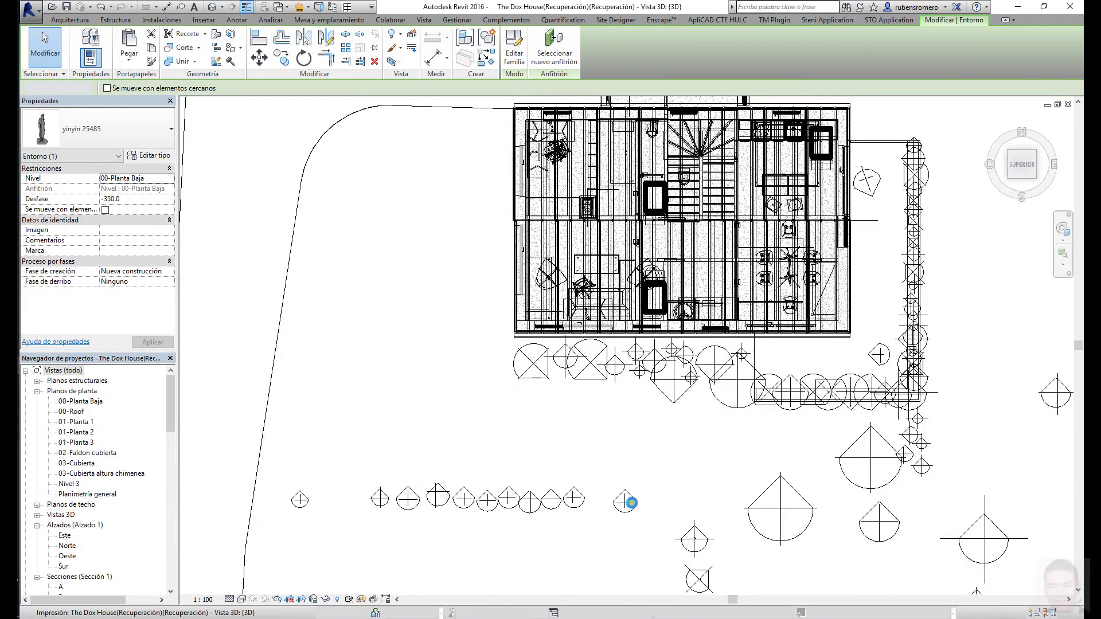
pyautogui.click(625, 503)
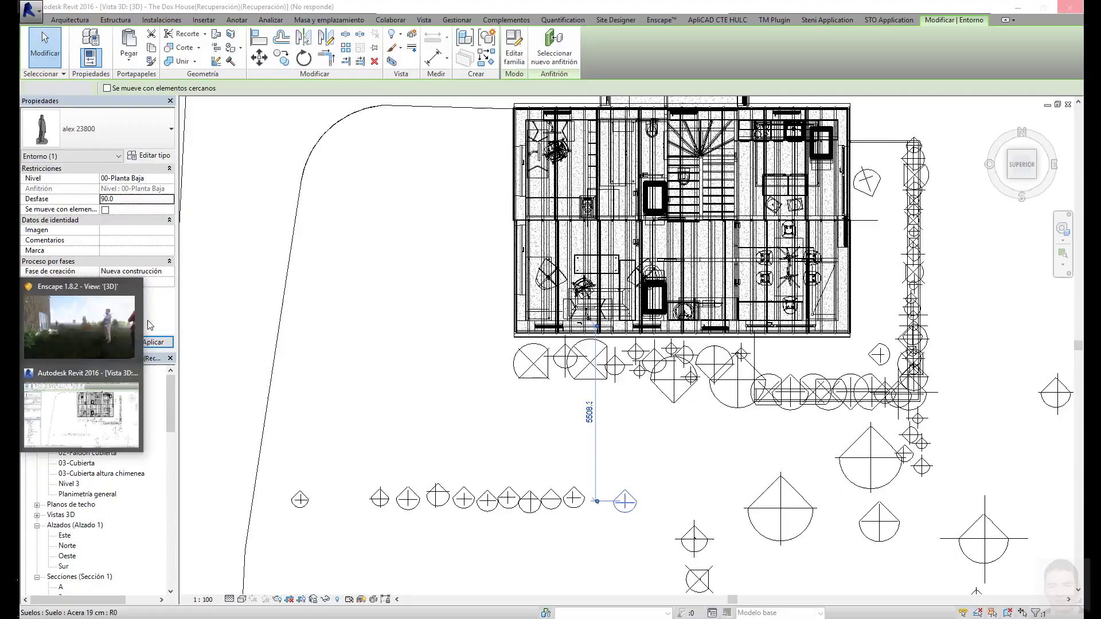
# - Check the reference site plan in Windows Photo Viewer, then return to the Revit model
pyautogui.hotkey('alt', 'Tab')
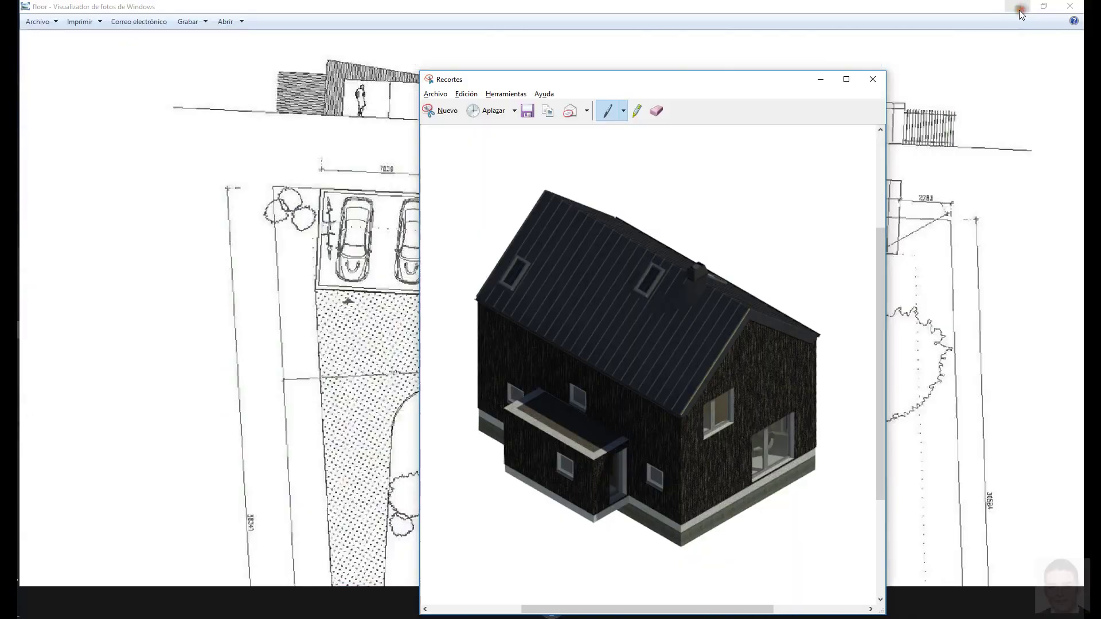
pyautogui.rightClick(9, 412)
pyautogui.click(343, 356)
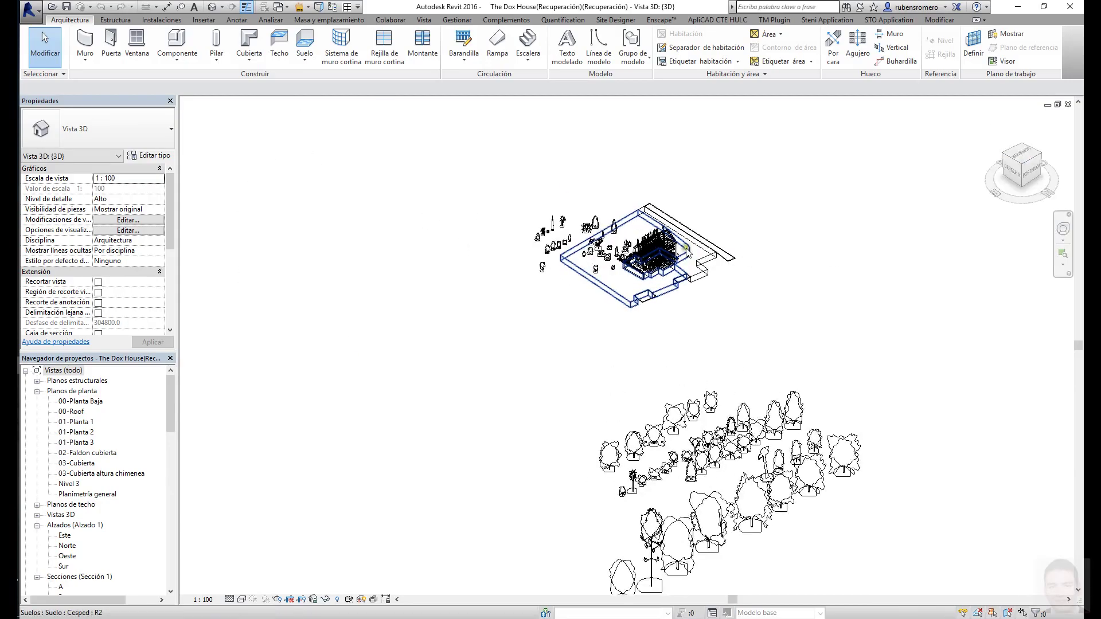
# - Move a person figure from the outdoor group into the house
pyautogui.keyDown('shift'); pyautogui.moveTo(688, 252); pyautogui.dragTo(247, 596, button='middle'); pyautogui.keyUp('shift')
pyautogui.scroll(4, 512, 396)
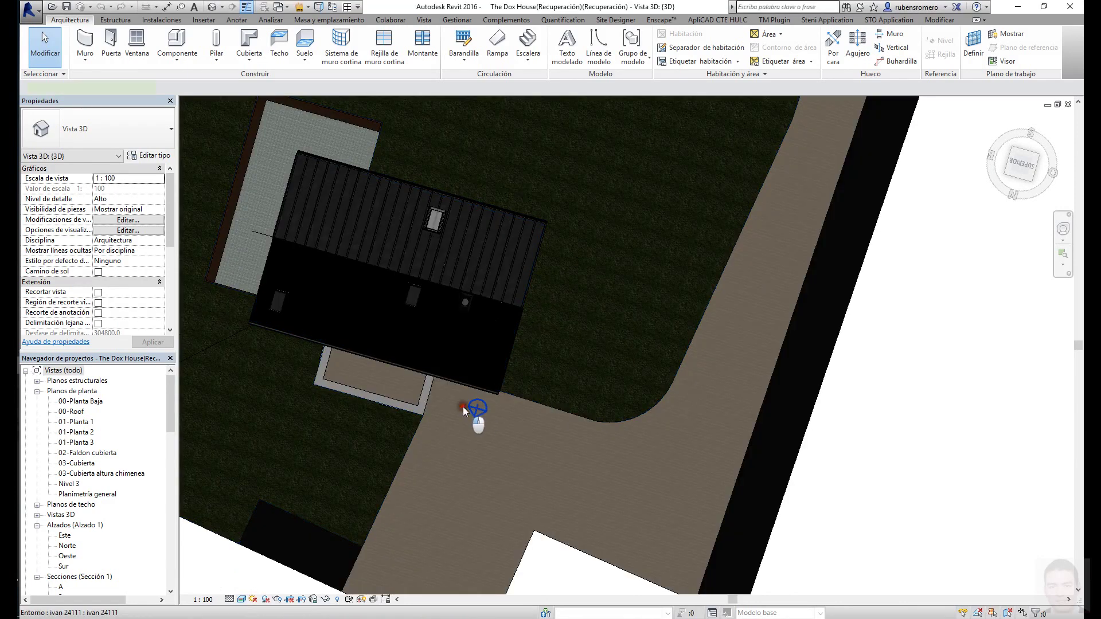
pyautogui.keyDown('shift'); pyautogui.moveTo(609, 324); pyautogui.dragTo(662, 384, button='middle'); pyautogui.keyUp('shift')
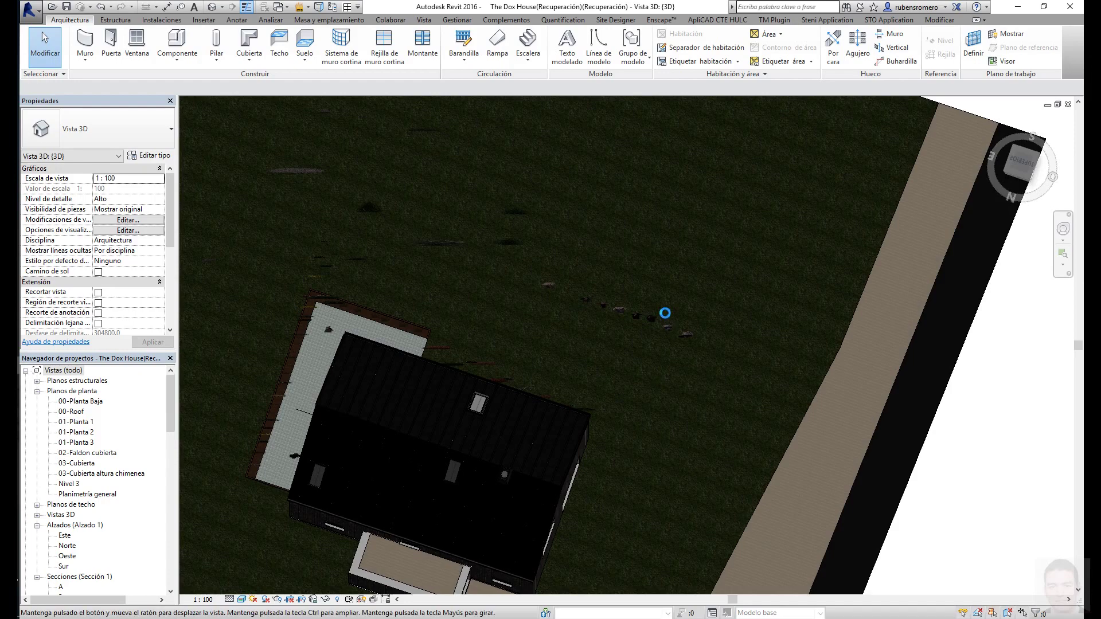
pyautogui.click(666, 264)
pyautogui.moveTo(665, 264); pyautogui.dragTo(492, 543)
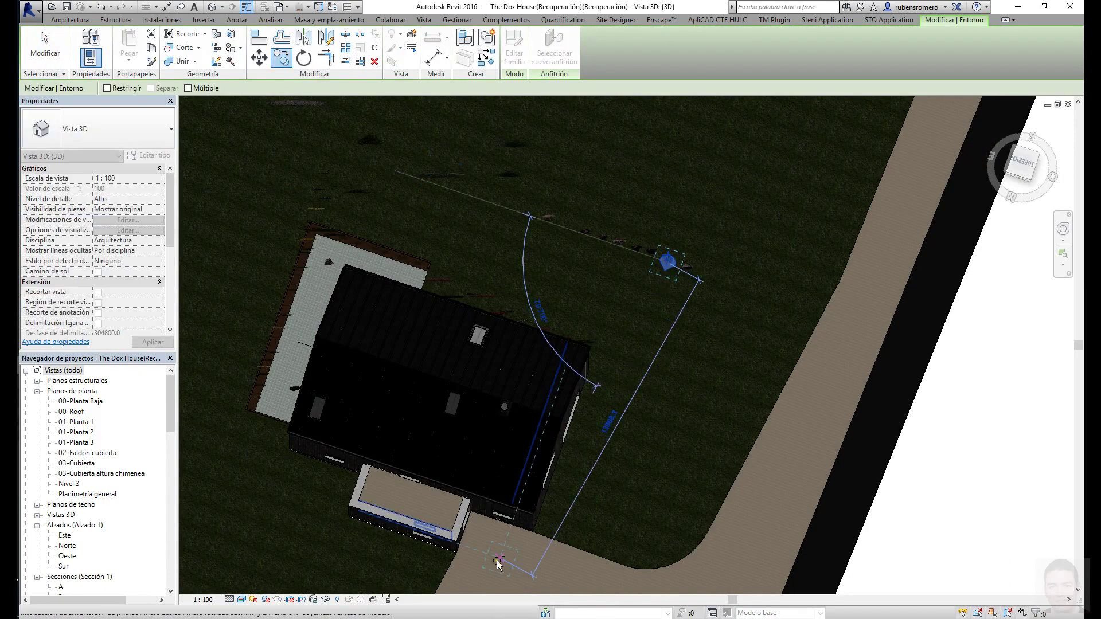
pyautogui.click(117, 210)
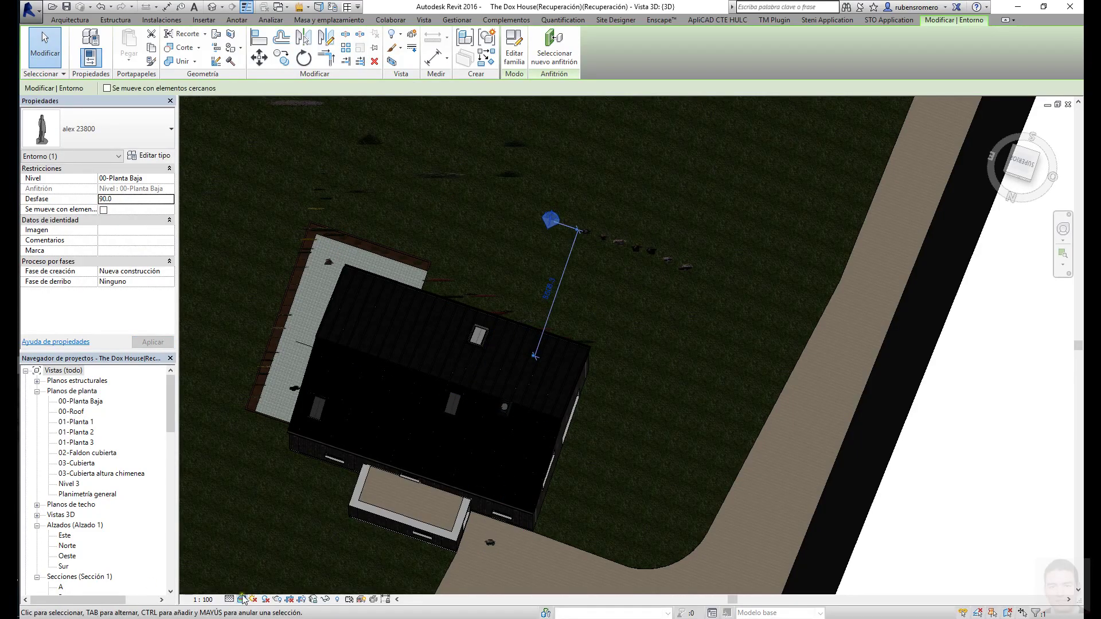
# - Switch to wireframe and rotate the figure inside the house
pyautogui.click(280, 528)
pyautogui.scroll(6, 431, 212)
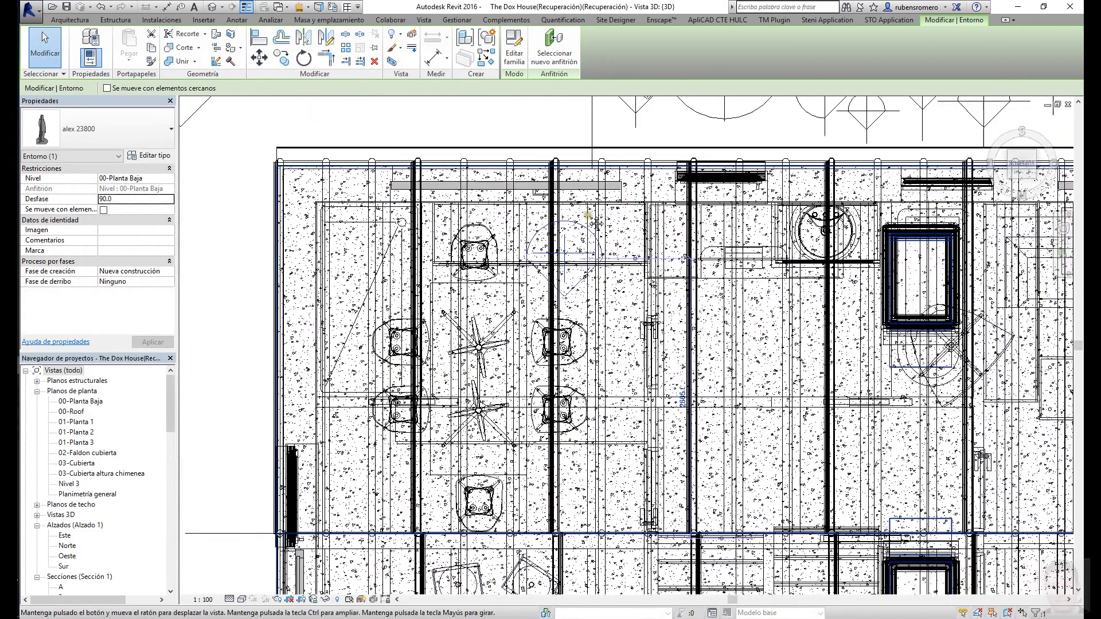
pyautogui.press('r')
pyautogui.press('o')
pyautogui.click(431, 212)
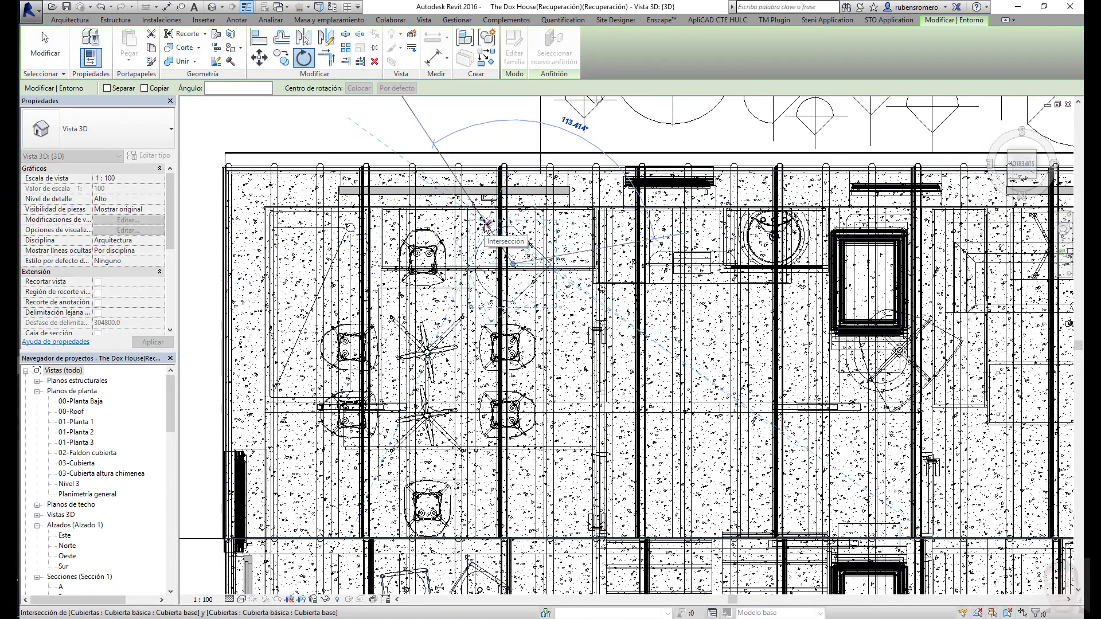
pyautogui.scroll(-1, 498, 220)
pyautogui.press('Escape')
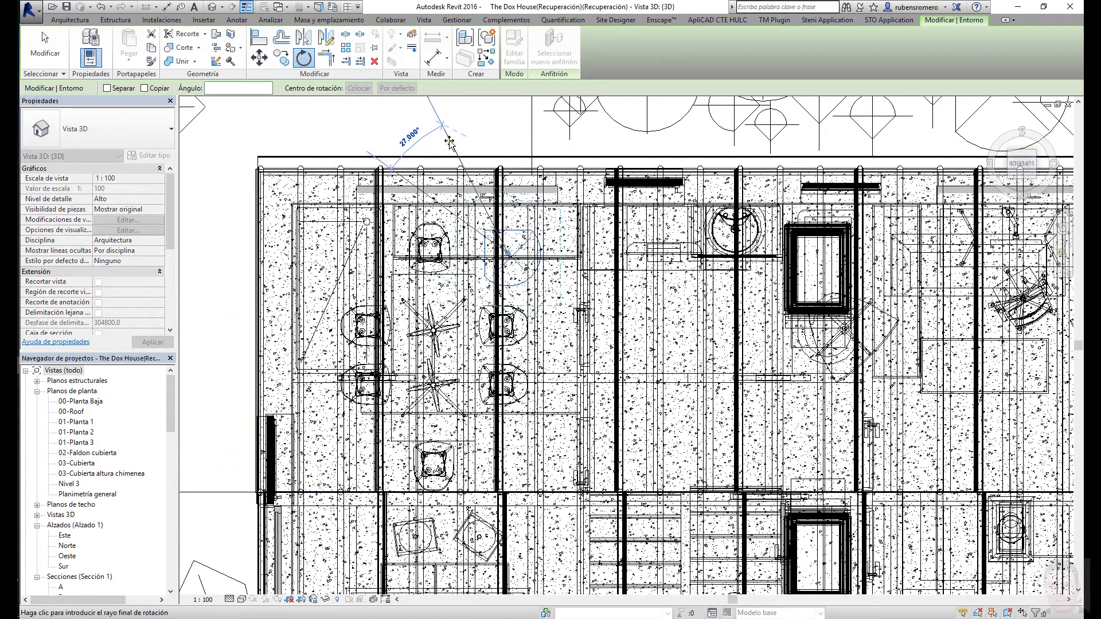
pyautogui.click(522, 276)
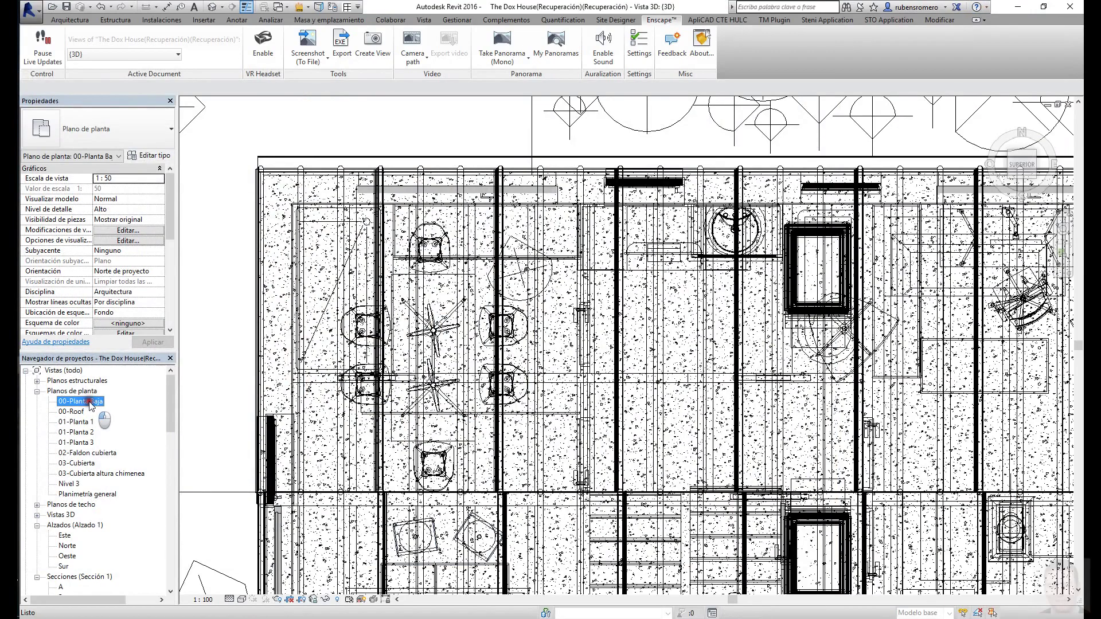
# - Open the 00-Planta Baja floor plan
pyautogui.doubleClick(90, 404)
pyautogui.rightClick(439, 334)
pyautogui.click(492, 429)
pyautogui.scroll(5, 487, 424)
pyautogui.scroll(2, 701, 408)
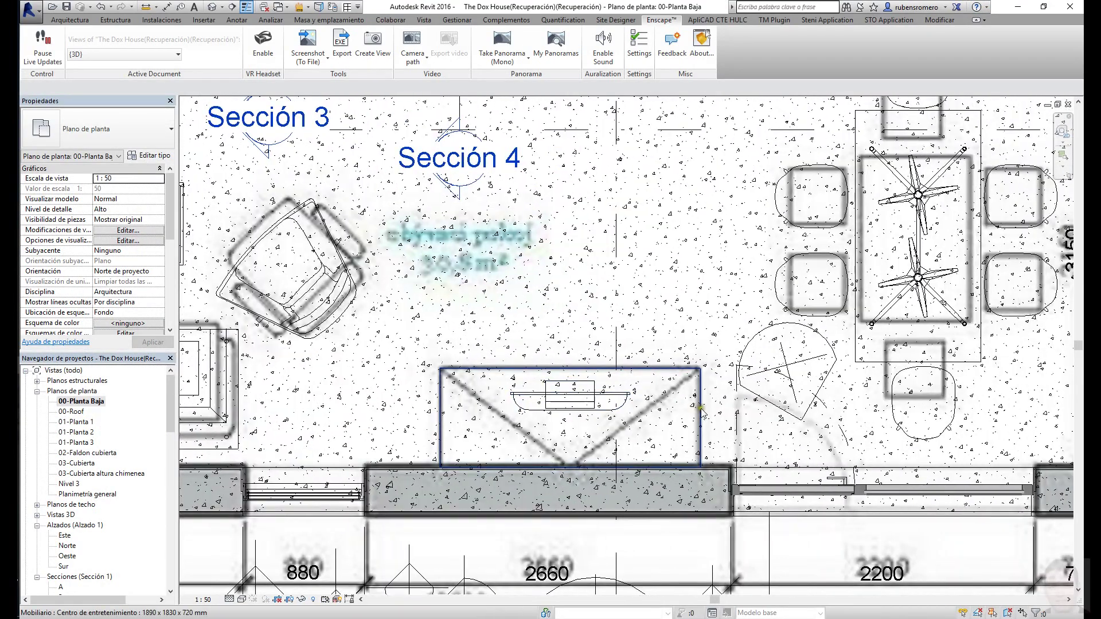
pyautogui.scroll(-2, 700, 408)
pyautogui.scroll(1, 701, 409)
pyautogui.scroll(-2, 700, 408)
# - Widen the Enscape field of view to 98° and review the dining area render
pyautogui.click(638, 45)
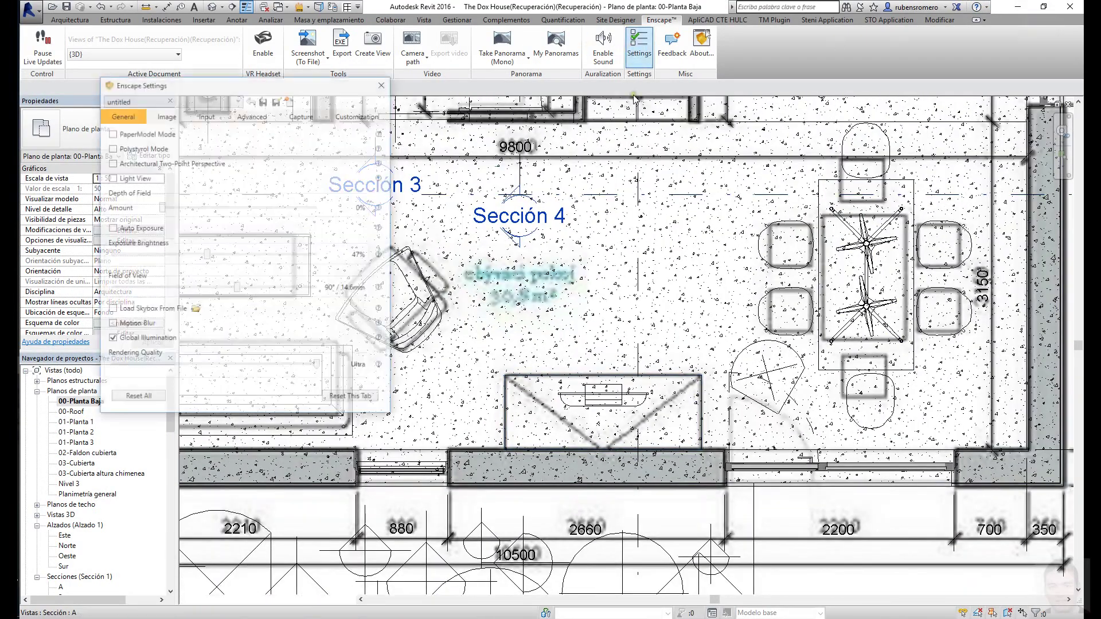
pyautogui.moveTo(235, 288); pyautogui.dragTo(250, 290)
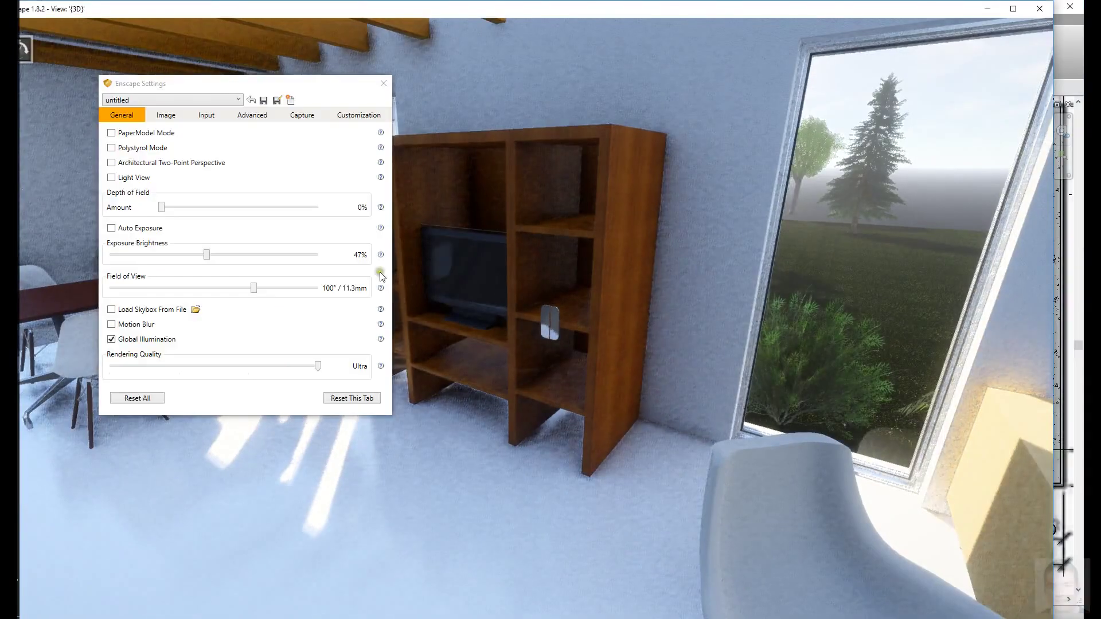
pyautogui.click(384, 83)
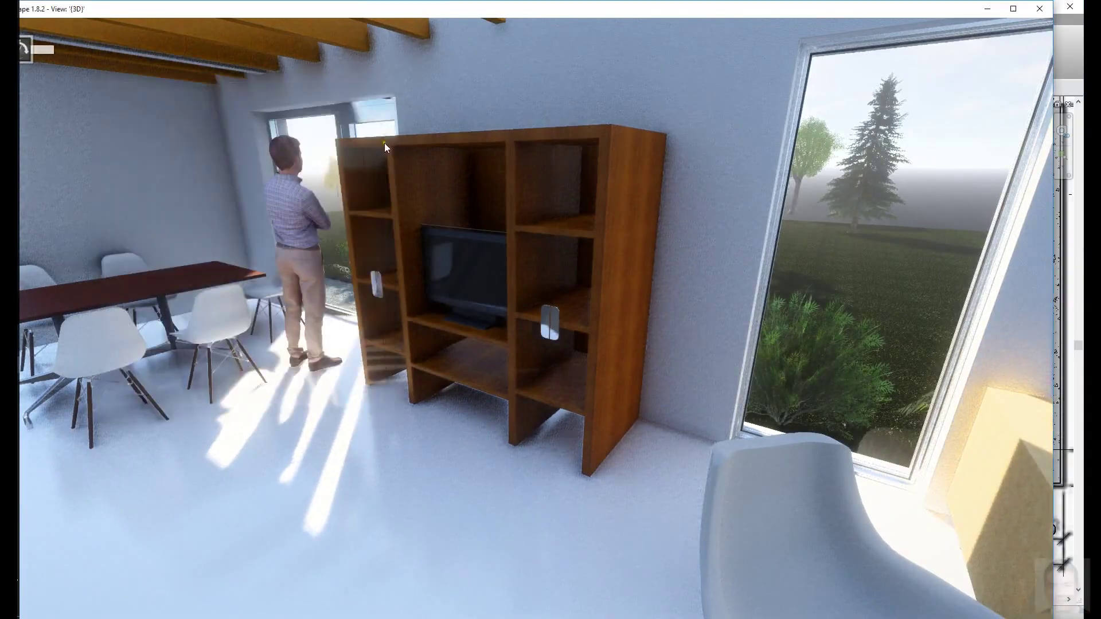
pyautogui.moveTo(524, 257); pyautogui.dragTo(524, 257)
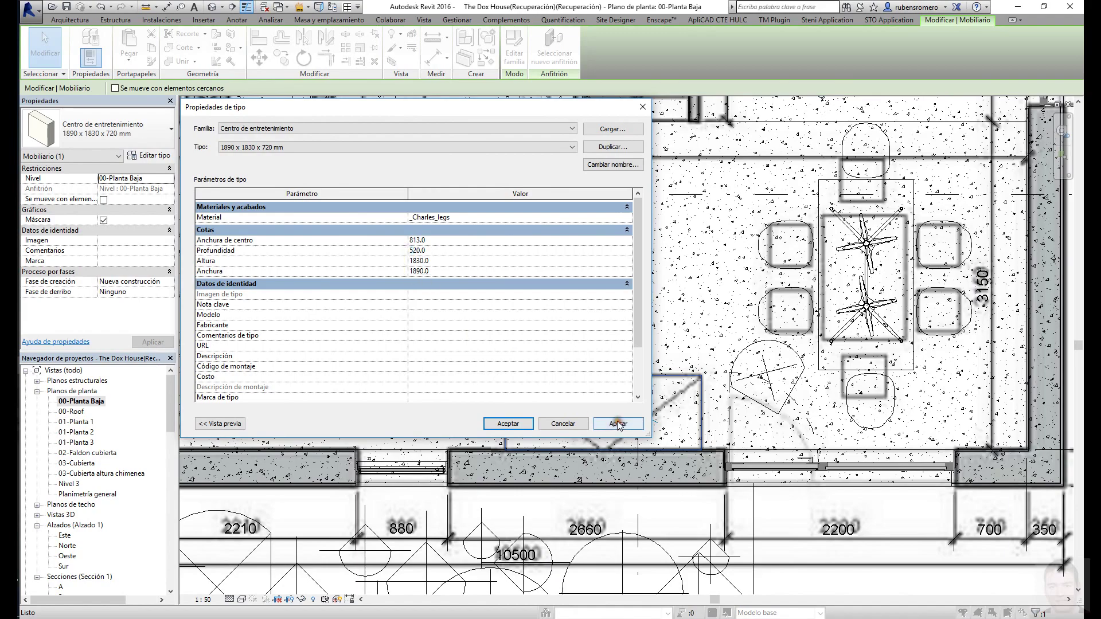
pyautogui.click(509, 424)
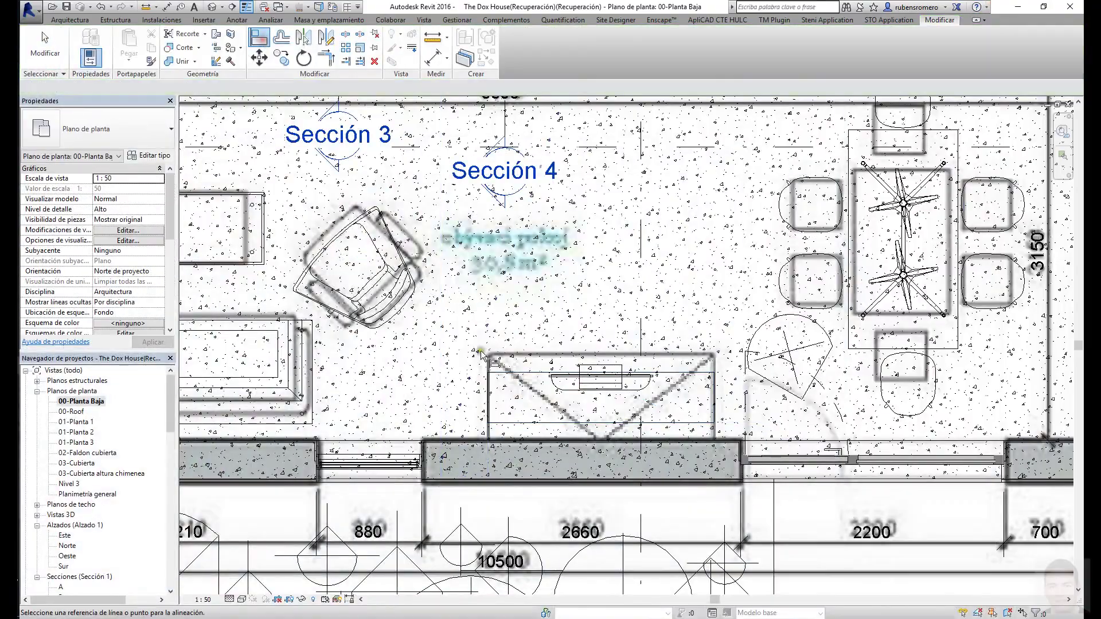
# - Move the entertainment centre 200 and reduce its type depth (Profundidad) to 420
pyautogui.click(564, 391)
pyautogui.press('m')
pyautogui.press('v')
pyautogui.click(520, 459)
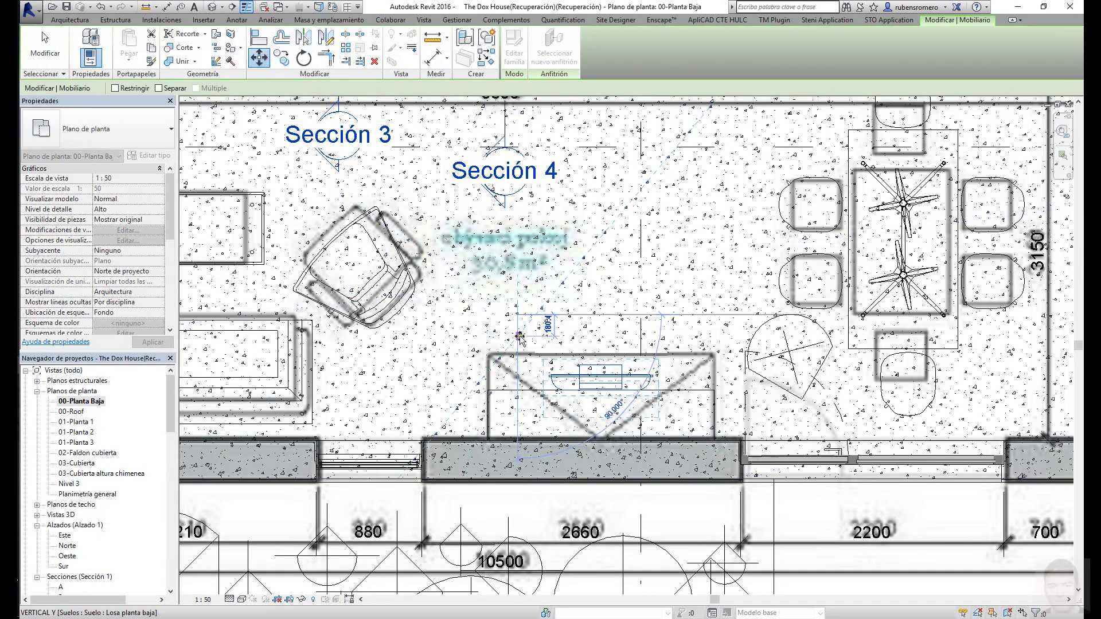
pyautogui.write('200')
pyautogui.press('Return')
pyautogui.click(150, 156)
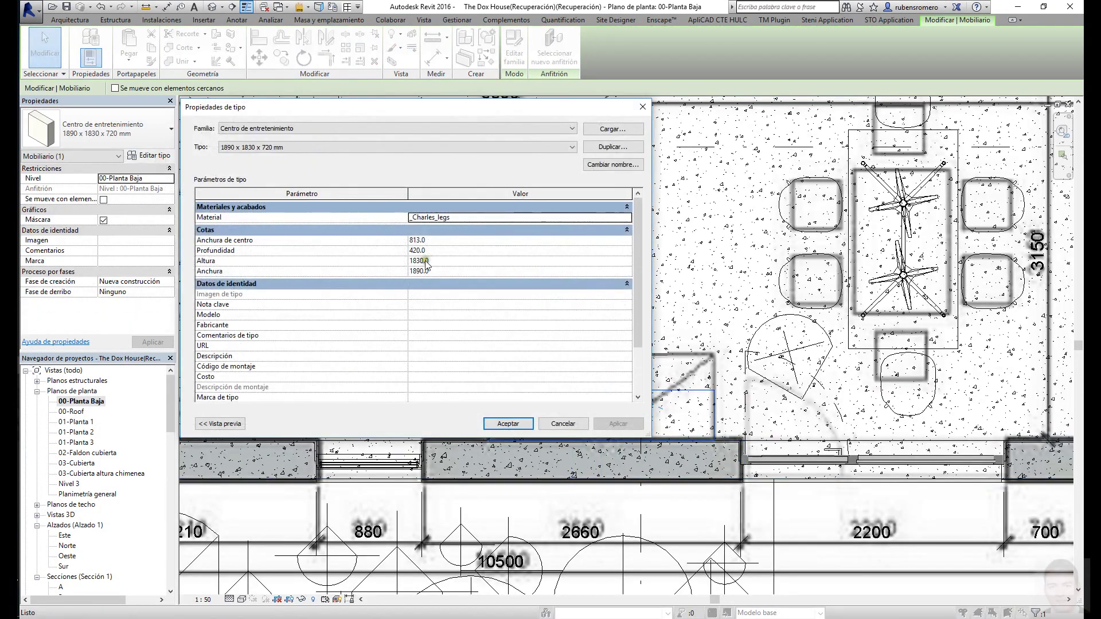
pyautogui.click(508, 423)
pyautogui.press('a')
pyautogui.press('l')
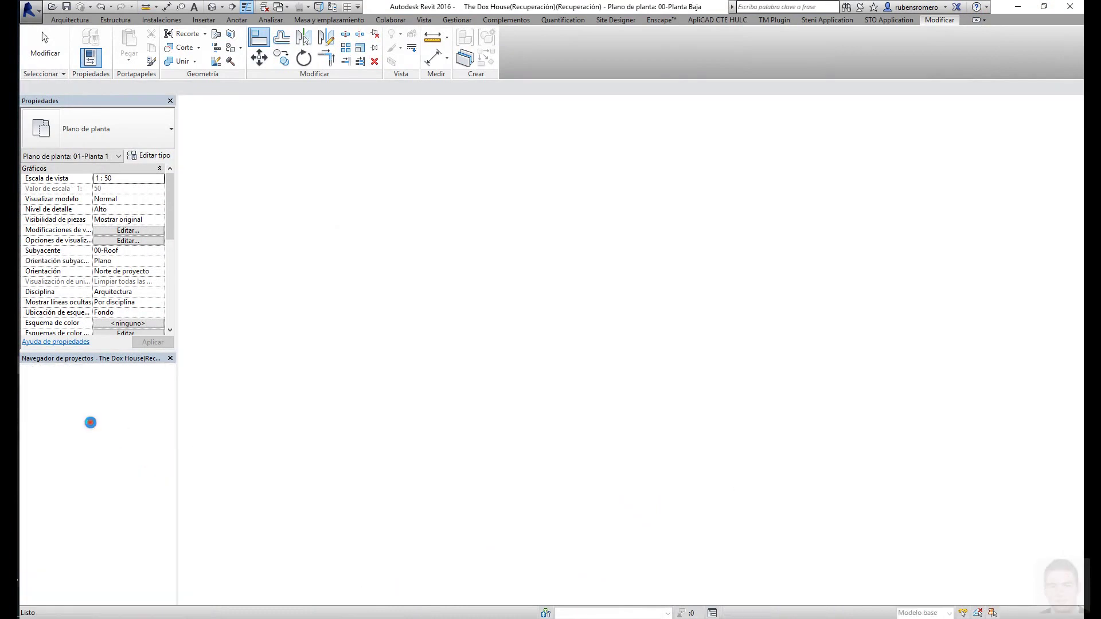
# - Compare the timber-clad house reference photos, zooming in and out on the facade
pyautogui.click(123, 199)
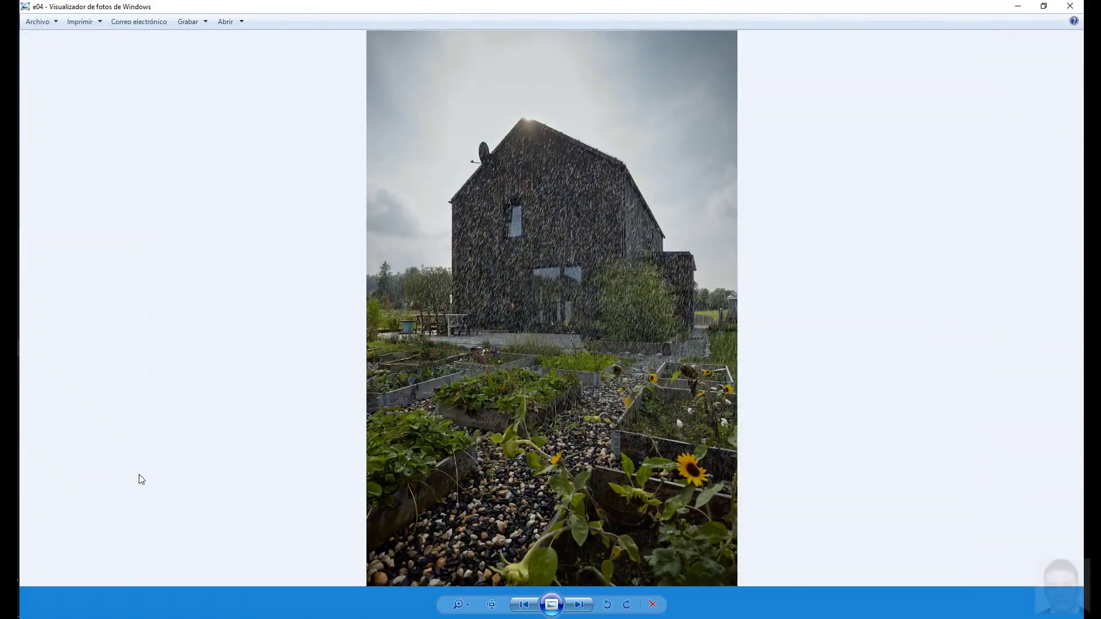
pyautogui.scroll(3, 469, 400)
pyautogui.scroll(2, 469, 400)
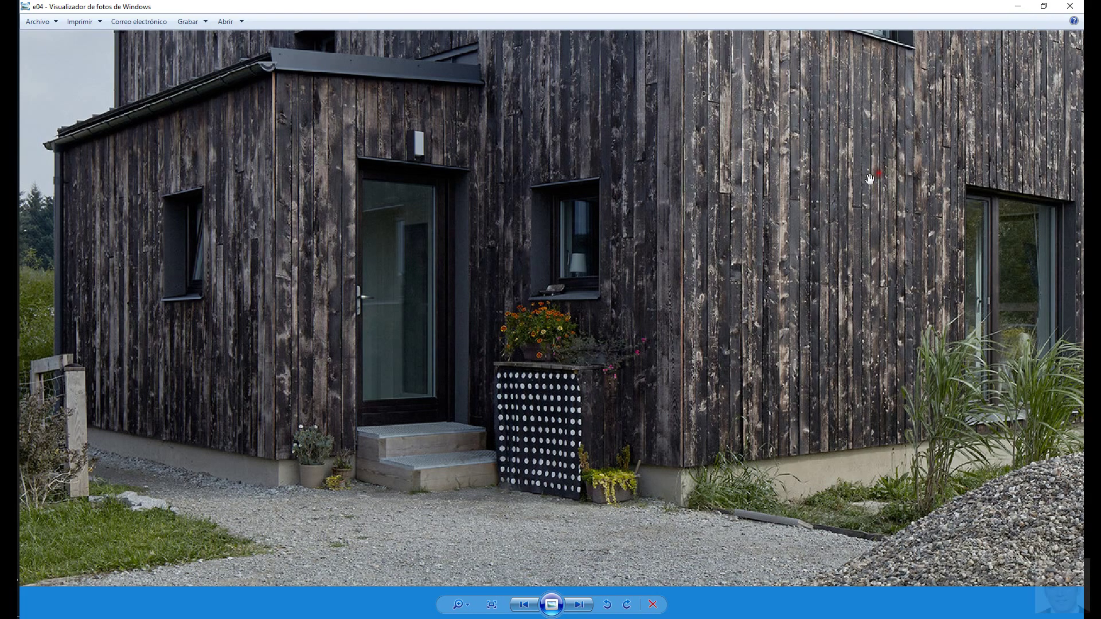
pyautogui.scroll(-3, 870, 179)
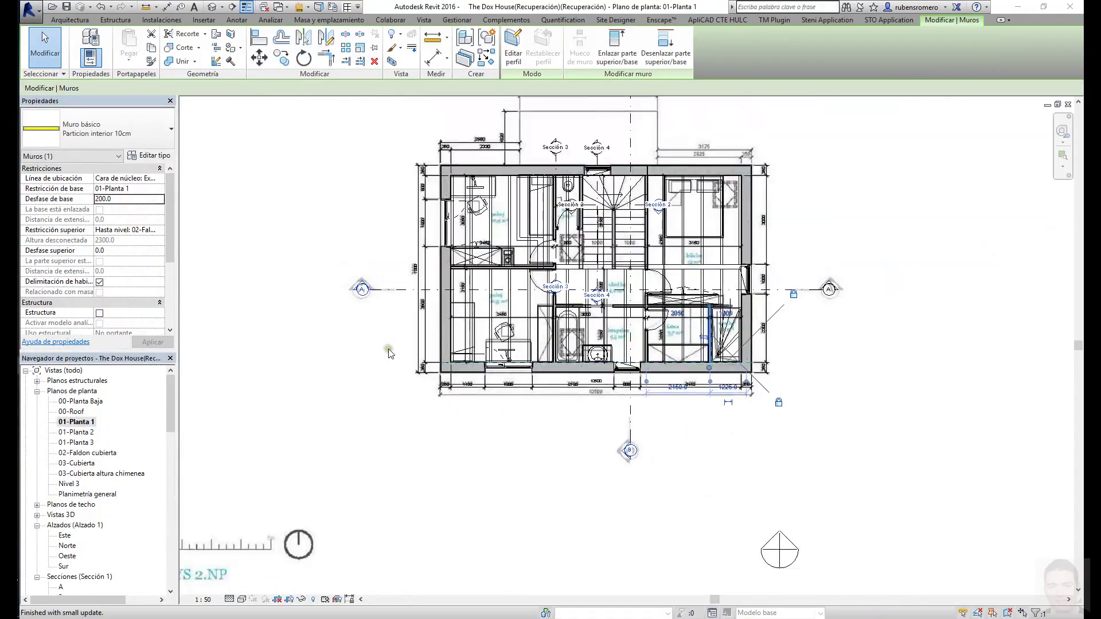
# - Open Planimetría general and move the house-edge switchgrass plants into the curved bed
pyautogui.doubleClick(89, 494)
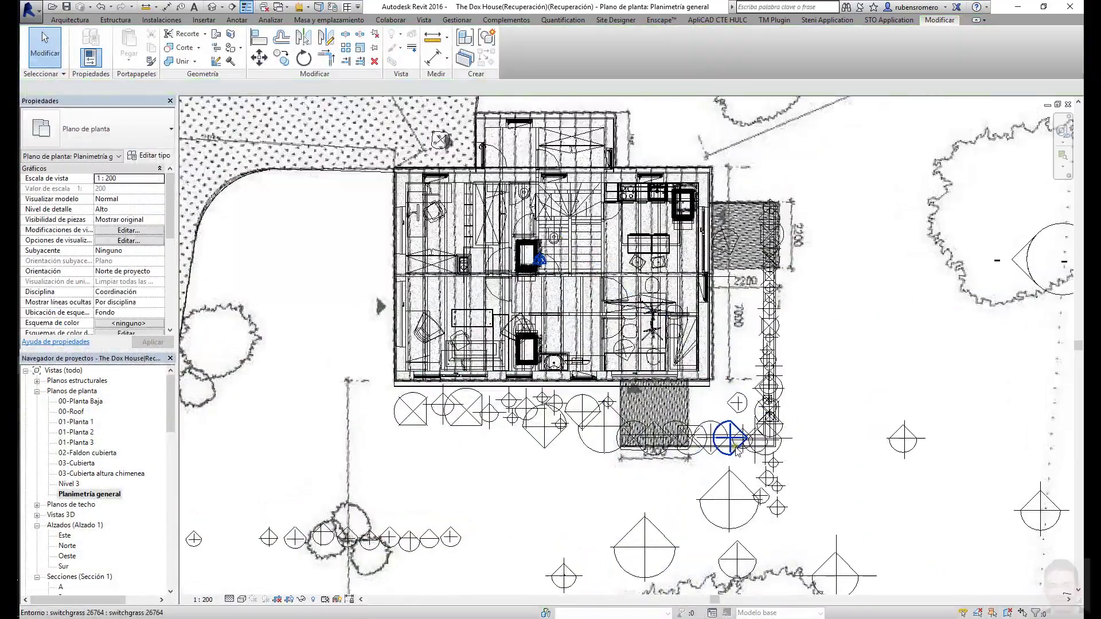
pyautogui.scroll(2, 736, 451)
pyautogui.click(675, 434)
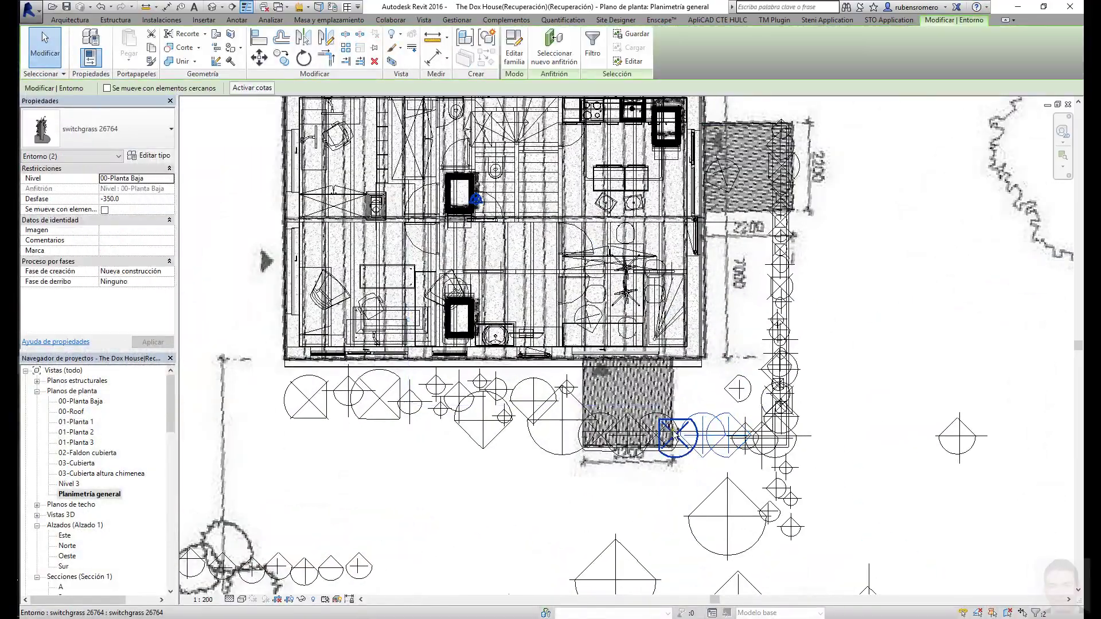
pyautogui.click(454, 403)
pyautogui.click(734, 427)
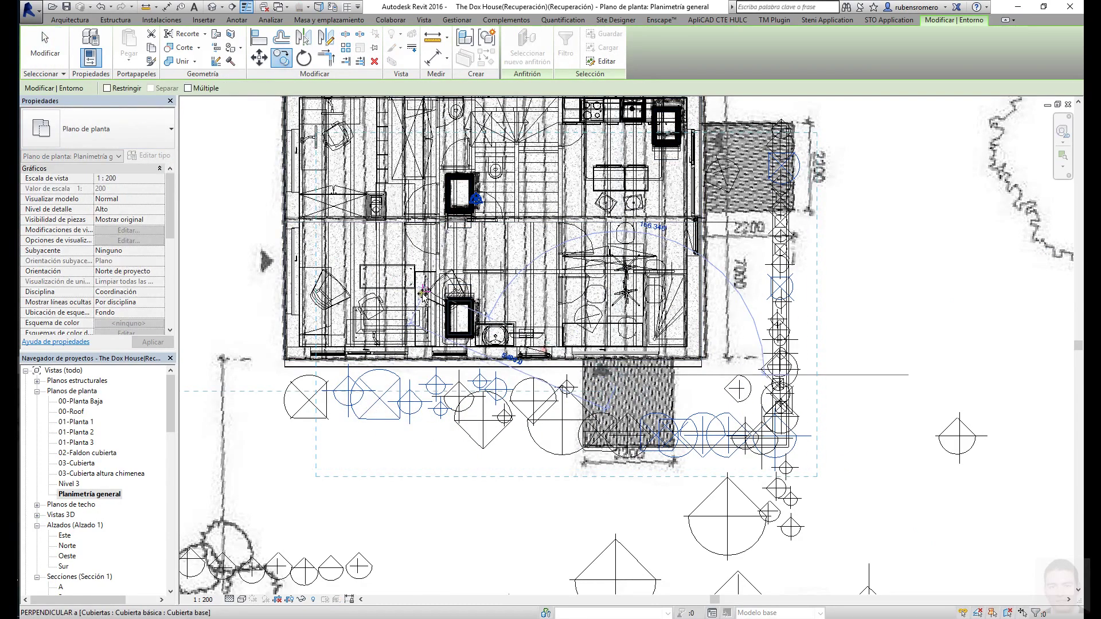
pyautogui.moveTo(276, 160); pyautogui.dragTo(610, 297, button='middle')
pyautogui.scroll(-2, 610, 297)
pyautogui.scroll(1, 610, 297)
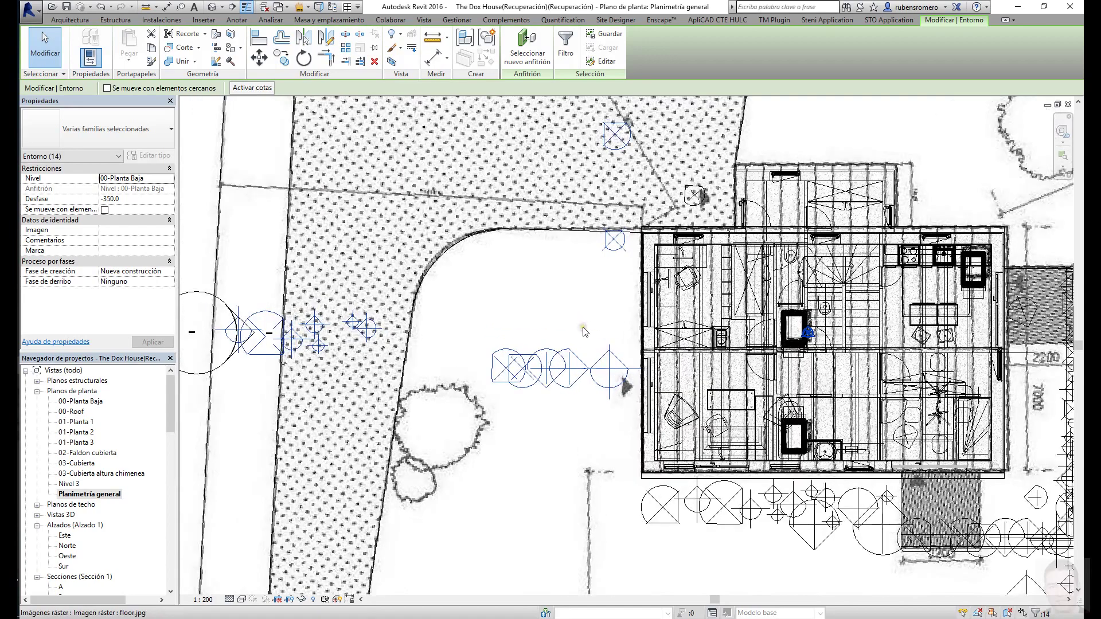
# - Reposition the switchgrass, cross-symbol plants and shrubs within the curved bed
pyautogui.click(542, 367)
pyautogui.moveTo(521, 368); pyautogui.dragTo(552, 310)
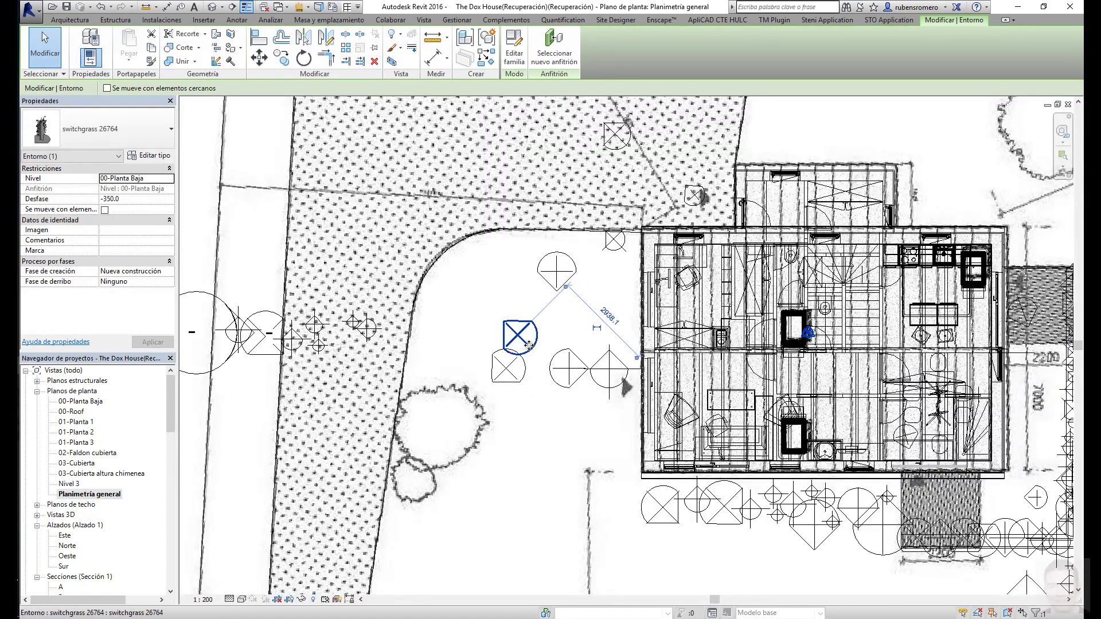
pyautogui.moveTo(528, 344); pyautogui.dragTo(521, 304)
pyautogui.click(555, 369)
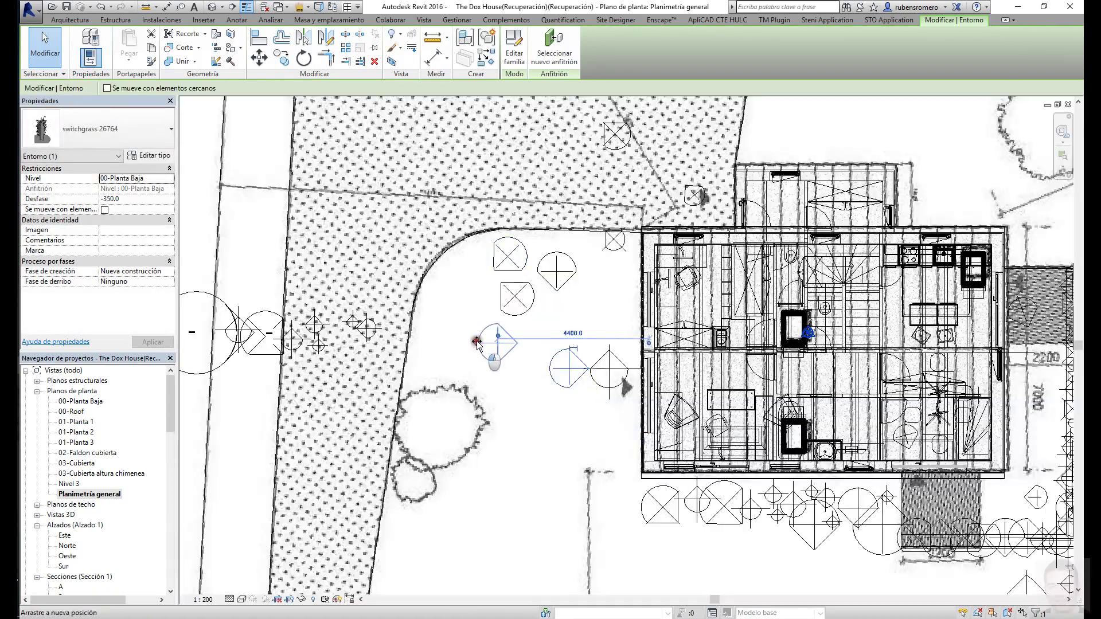
pyautogui.click(264, 337)
pyautogui.moveTo(263, 337); pyautogui.dragTo(608, 447)
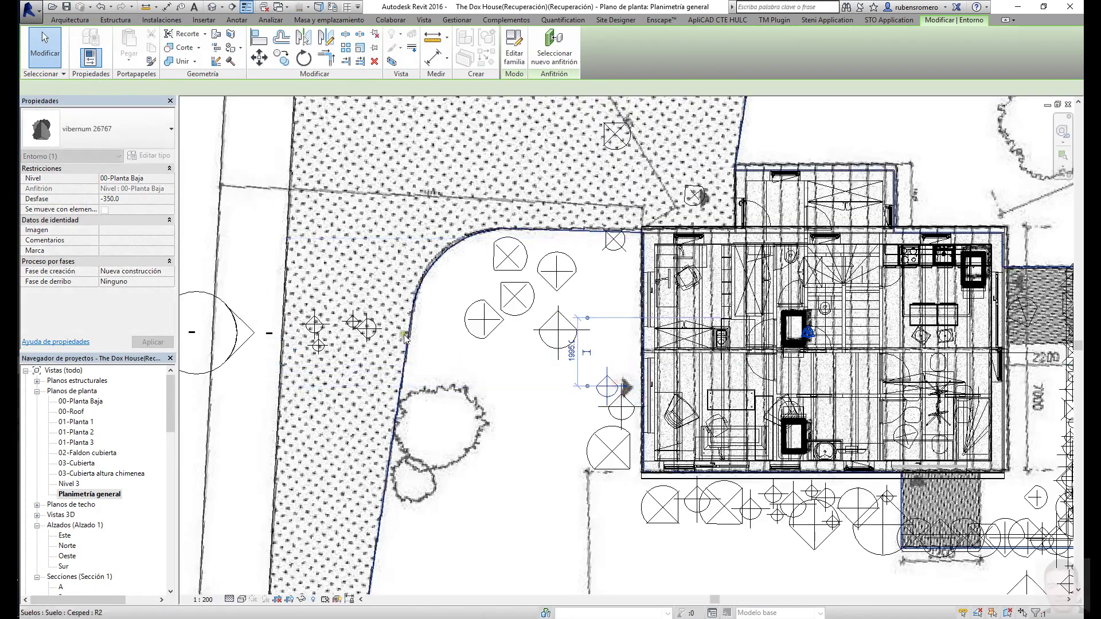
pyautogui.click(366, 330)
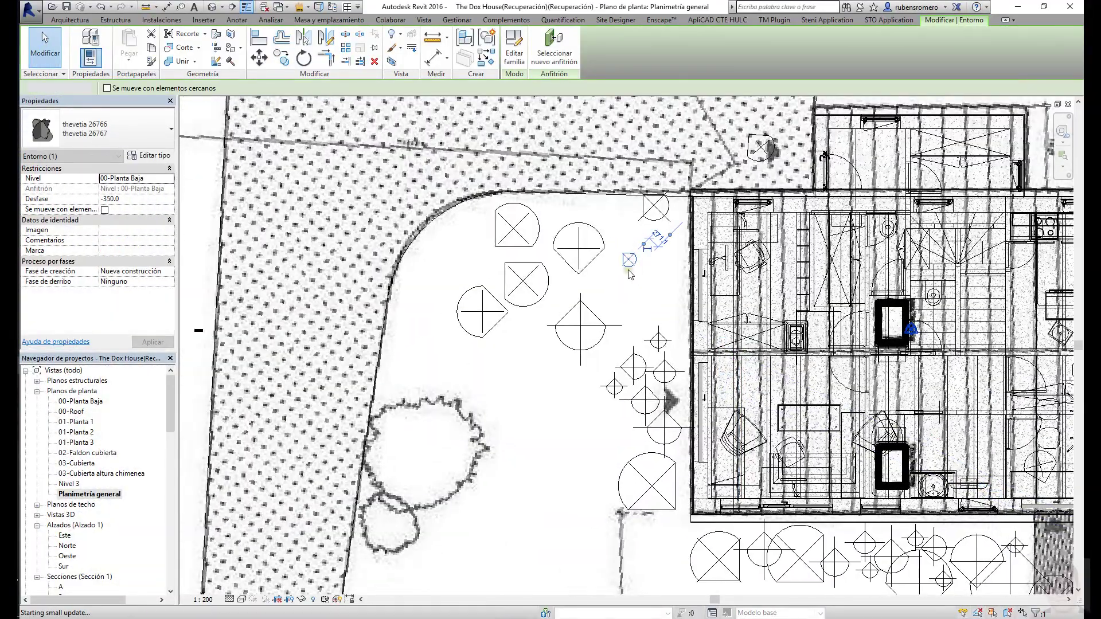
# - Move the thevetia to the bed's left edge and copy it into a five-plant cluster
pyautogui.moveTo(629, 270); pyautogui.dragTo(442, 240)
pyautogui.scroll(2, 435, 235)
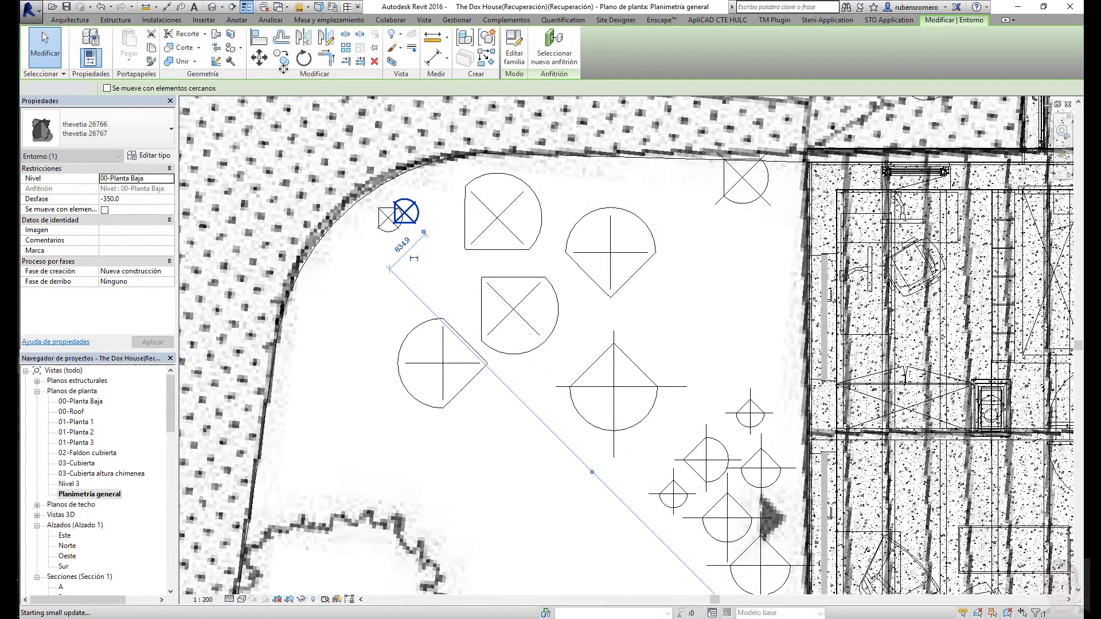
pyautogui.click(281, 57)
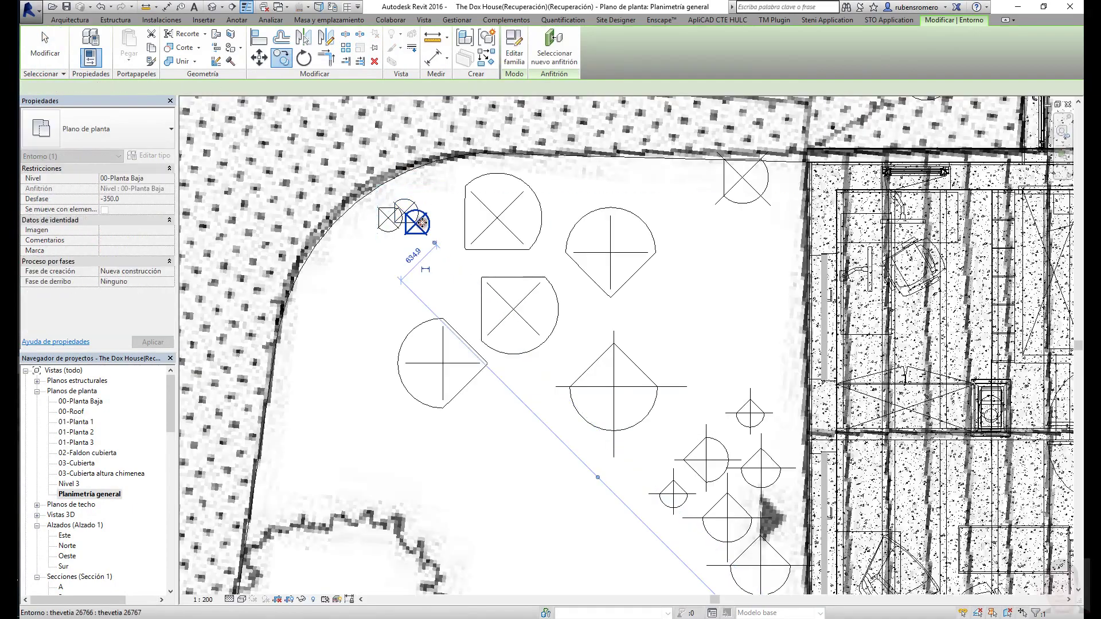
pyautogui.scroll(-1, 458, 213)
pyautogui.click(409, 216)
pyautogui.click(431, 207)
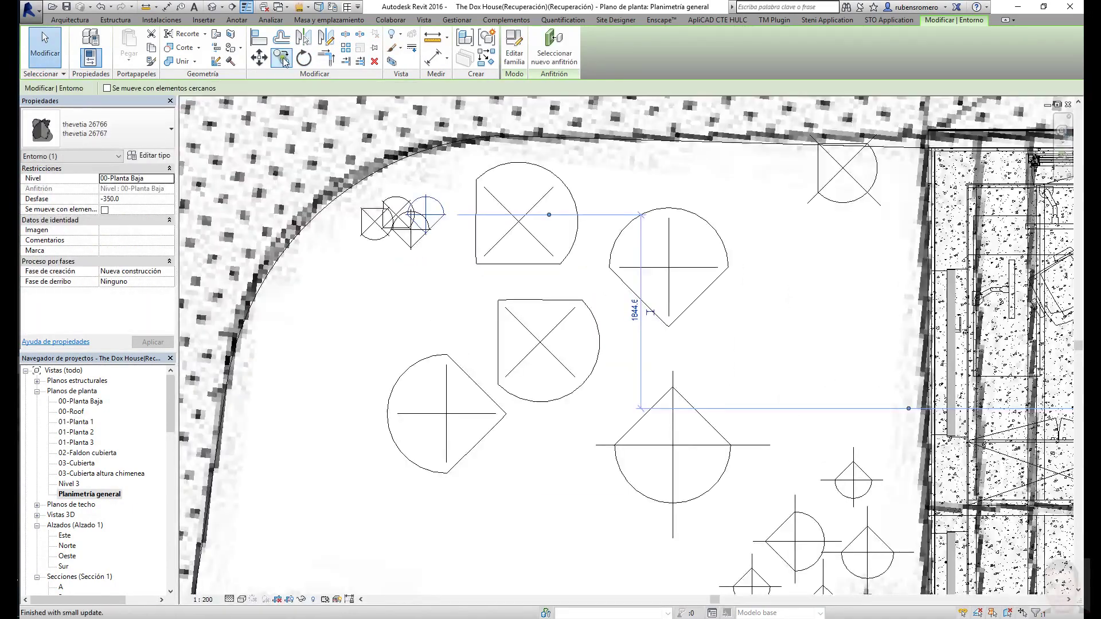
pyautogui.scroll(2, 429, 207)
pyautogui.scroll(1, 401, 189)
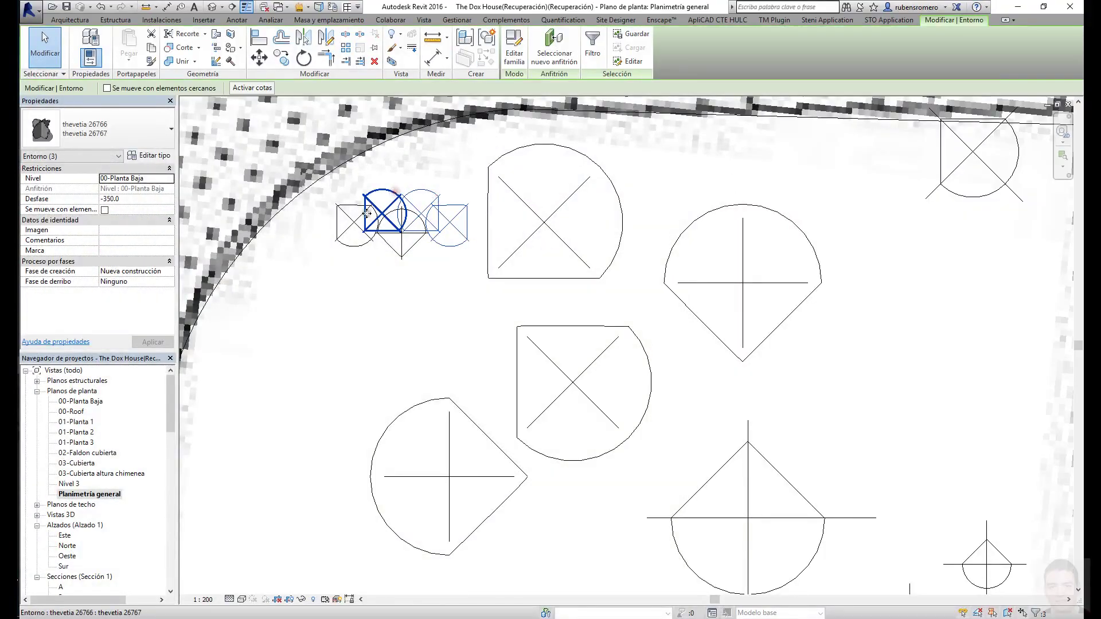
pyautogui.keyDown('ctrl'); pyautogui.click(367, 213); pyautogui.keyUp('ctrl')
pyautogui.scroll(-2, 395, 218)
# - Array the thevetia cluster into 7 groups running to the right
pyautogui.click(344, 45)
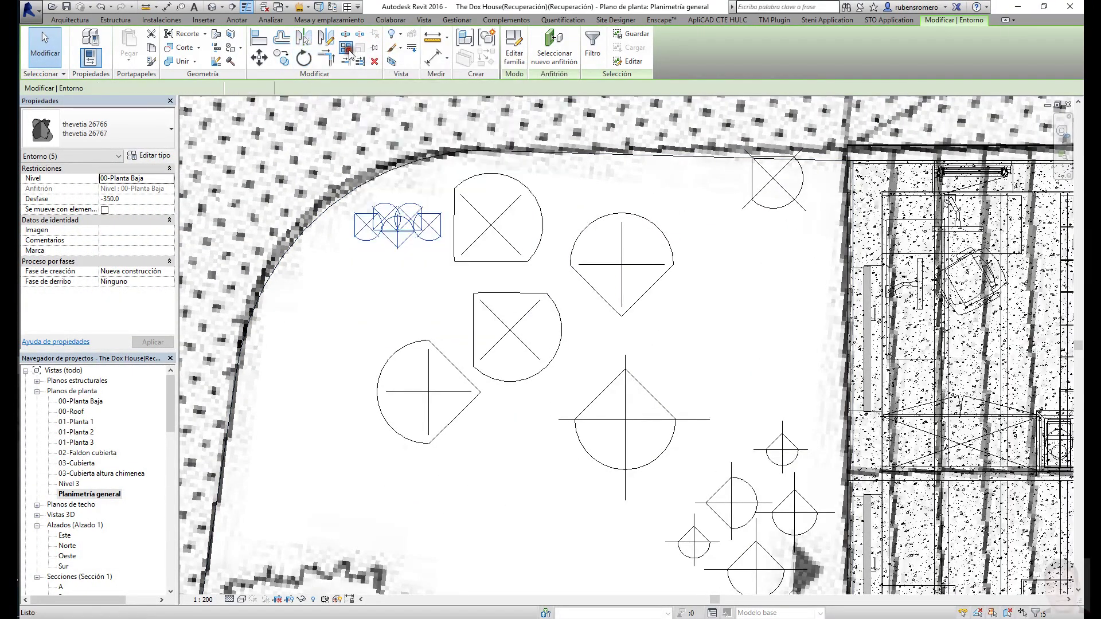
pyautogui.click(386, 242)
pyautogui.click(468, 242)
pyautogui.write('7')
pyautogui.press('Return')
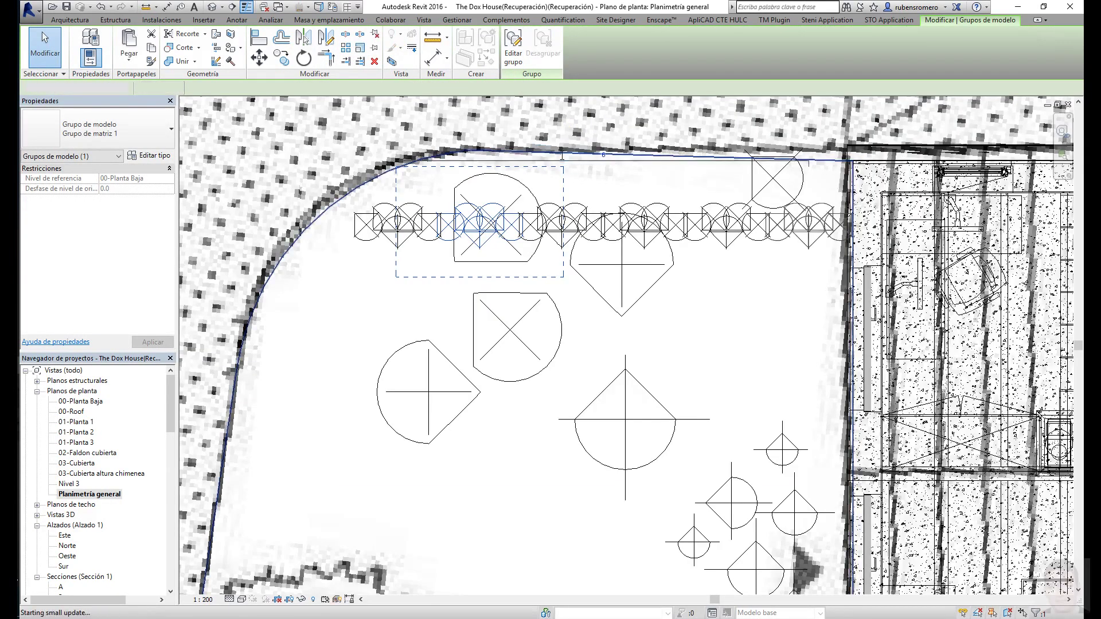
# - Mirror a copy of the plant row below and nudge it slightly left
pyautogui.click(345, 47)
pyautogui.click(362, 230)
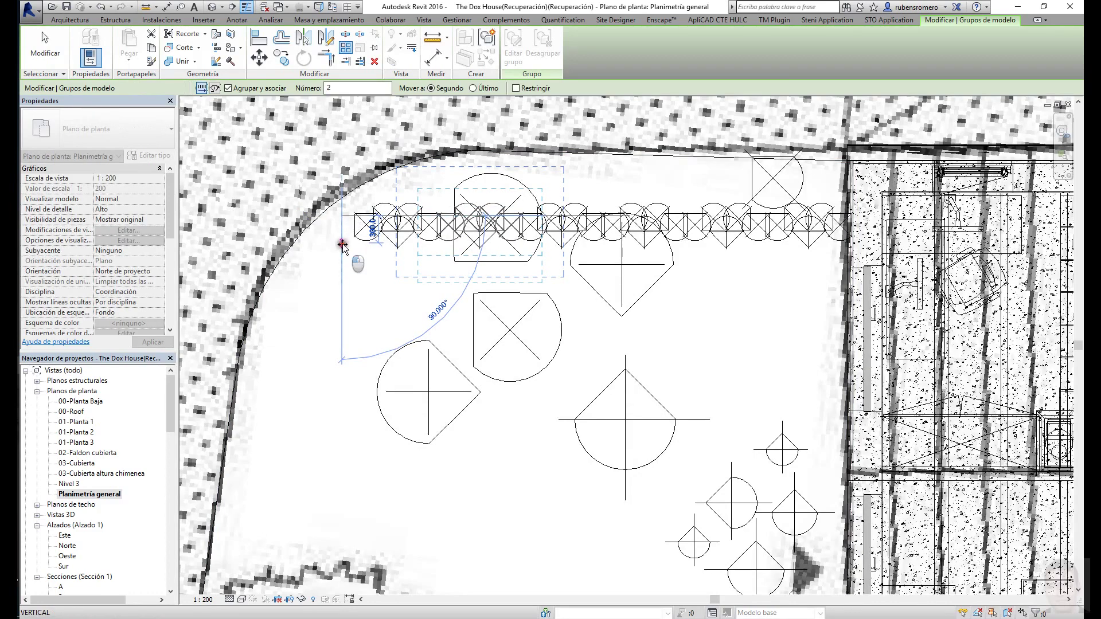
pyautogui.click(434, 223)
pyautogui.press('Escape')
pyautogui.press('Escape')
pyautogui.click(810, 232)
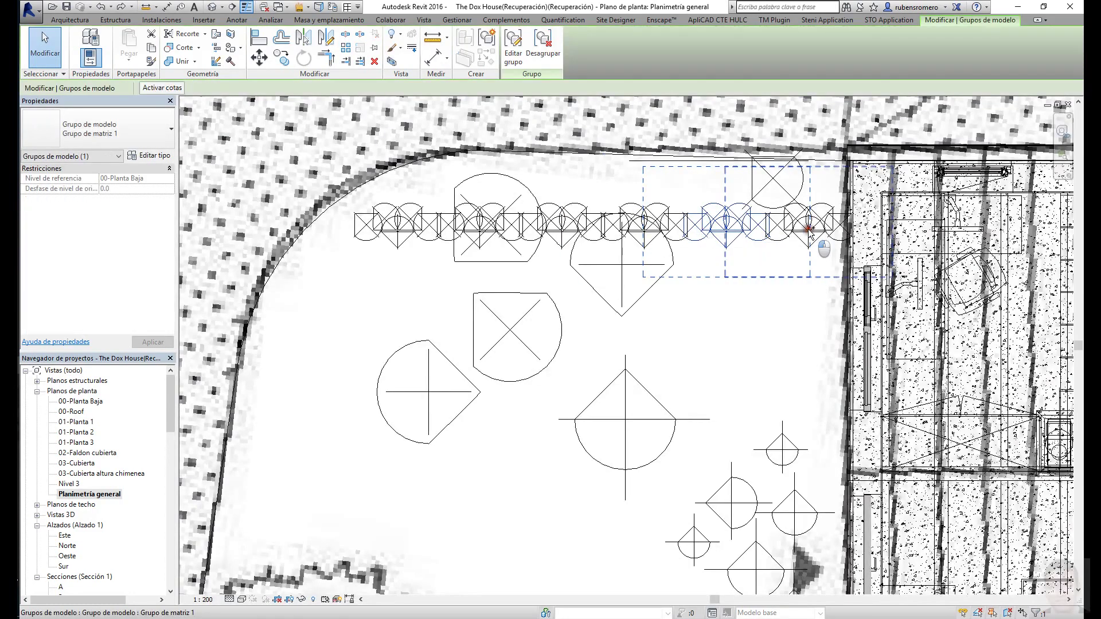
pyautogui.click(326, 39)
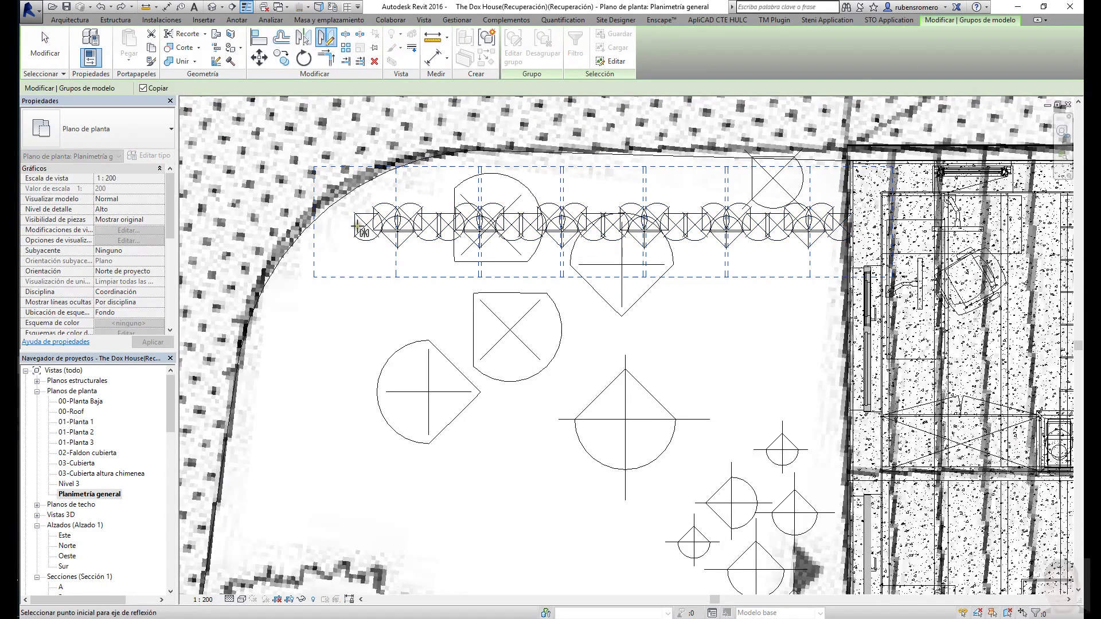
pyautogui.click(357, 240)
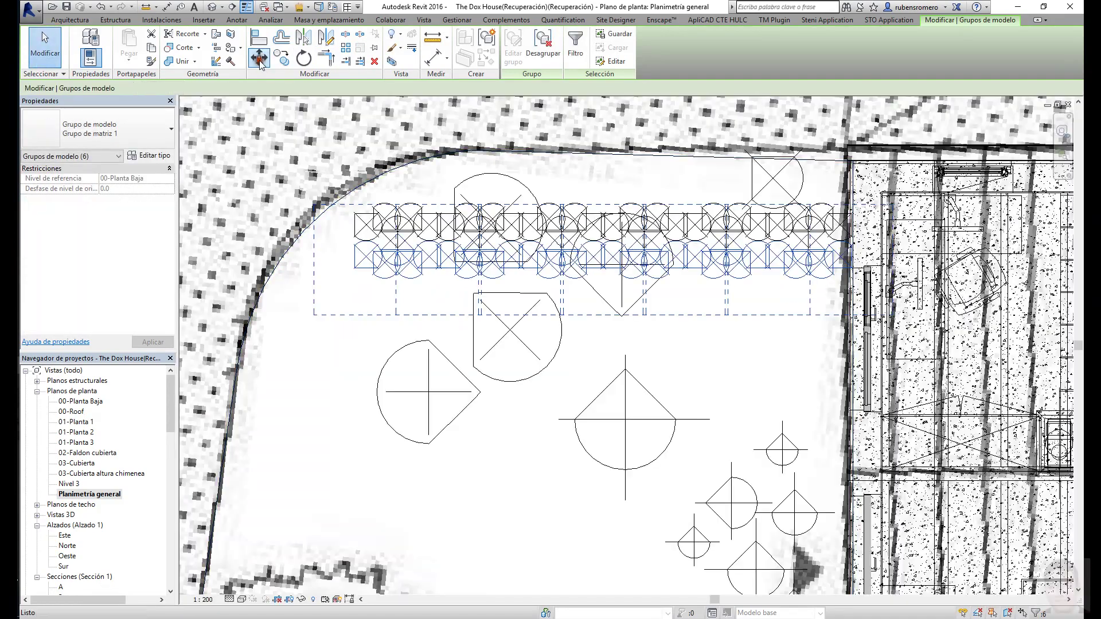
pyautogui.press('Left')
pyautogui.press('Left')
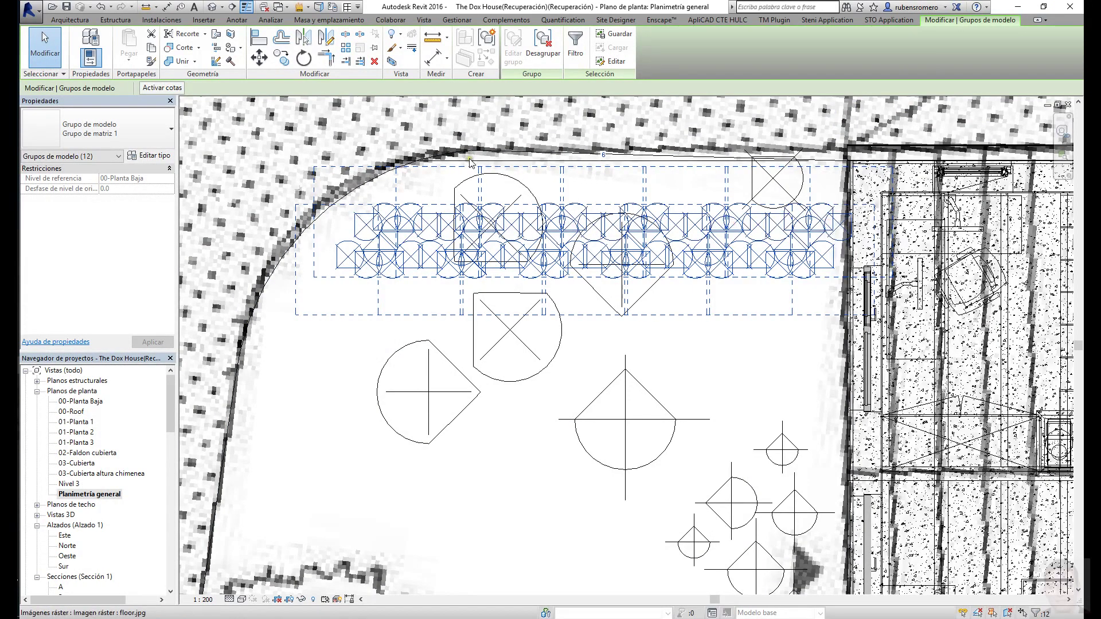
# - Array the plant rows downward across the bed into 10 rows
pyautogui.click(346, 47)
pyautogui.click(369, 216)
pyautogui.click(374, 268)
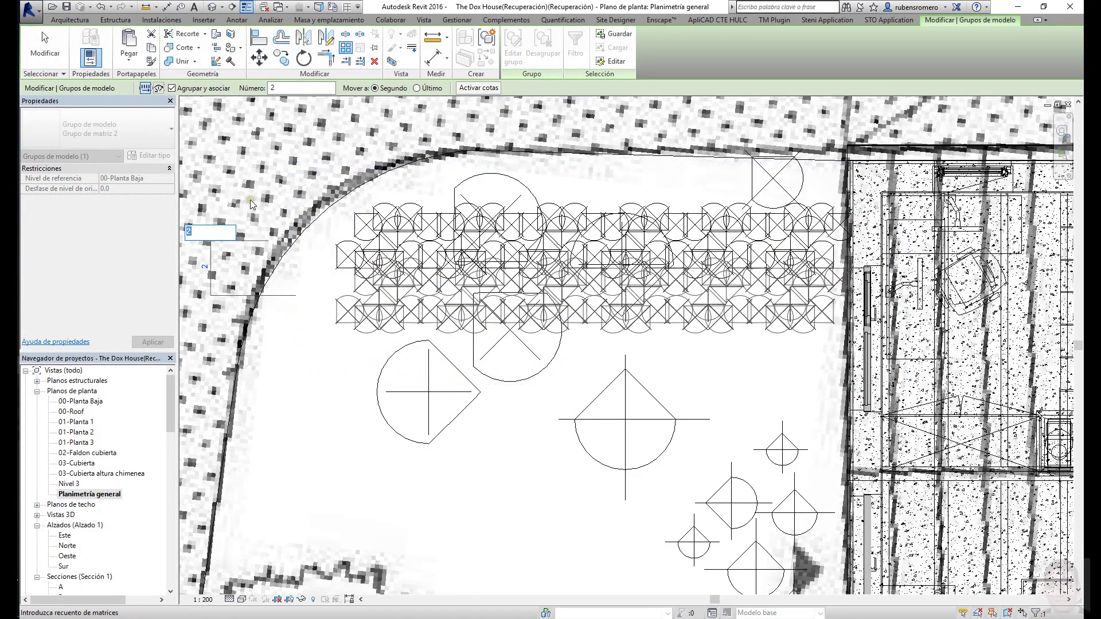
pyautogui.press('Return')
pyautogui.scroll(-2, 508, 261)
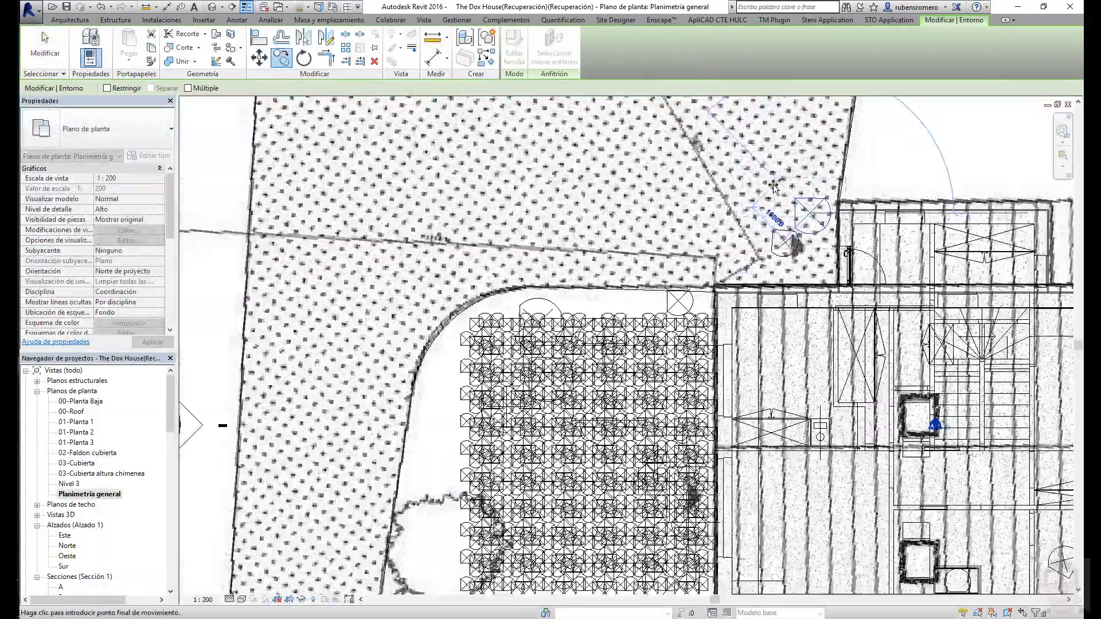
# - Review the densely planted bed in the Enscape render
pyautogui.click(774, 186)
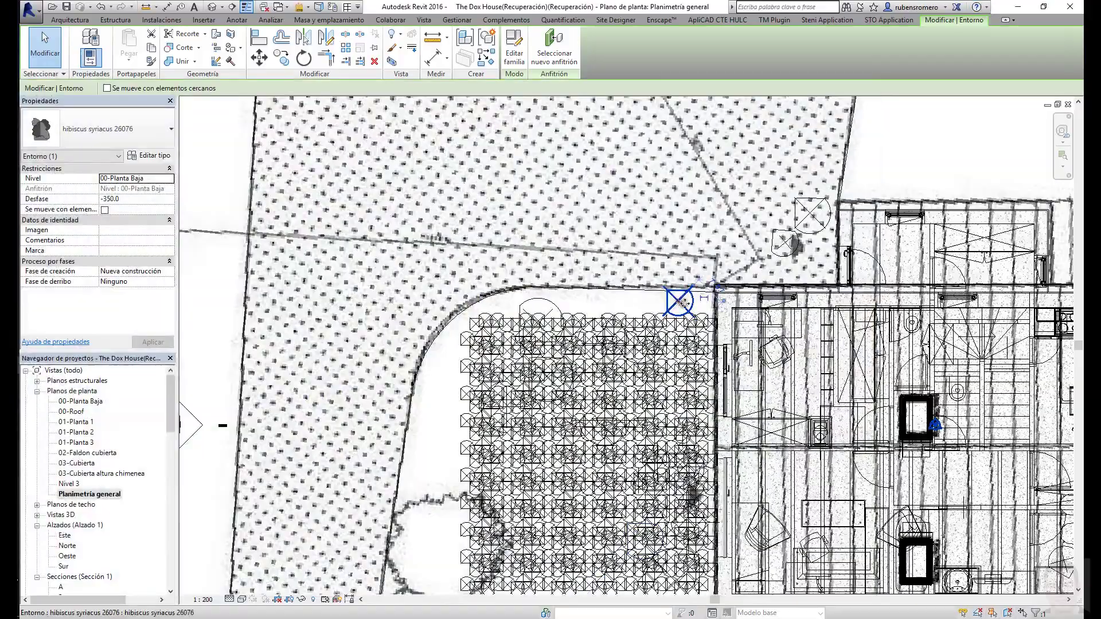
pyautogui.click(496, 319)
pyautogui.scroll(2, 496, 317)
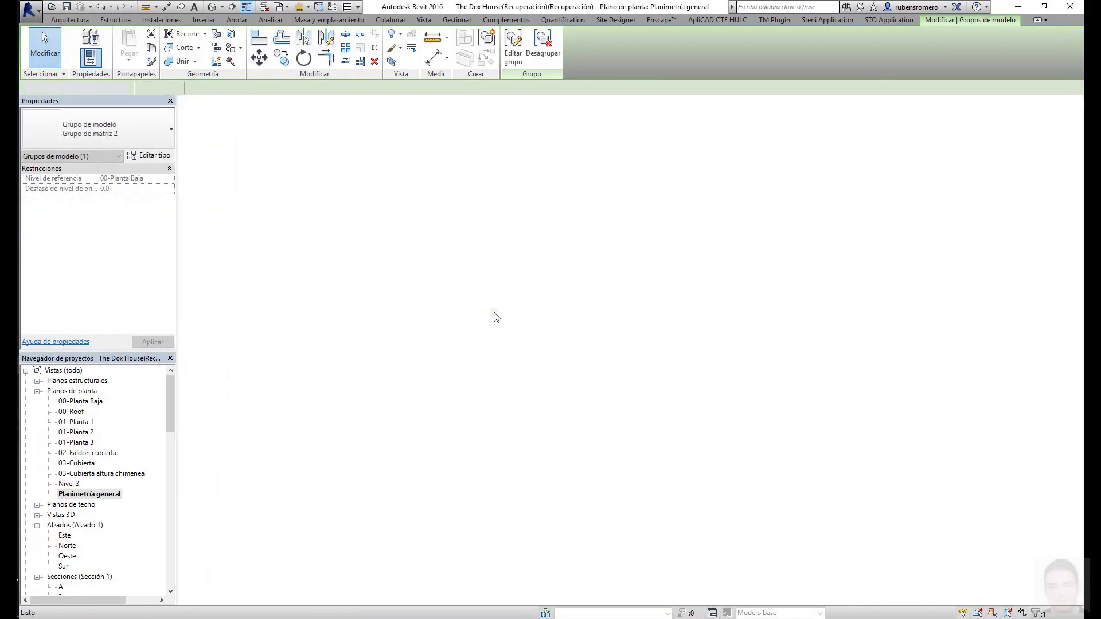
pyautogui.press('Escape')
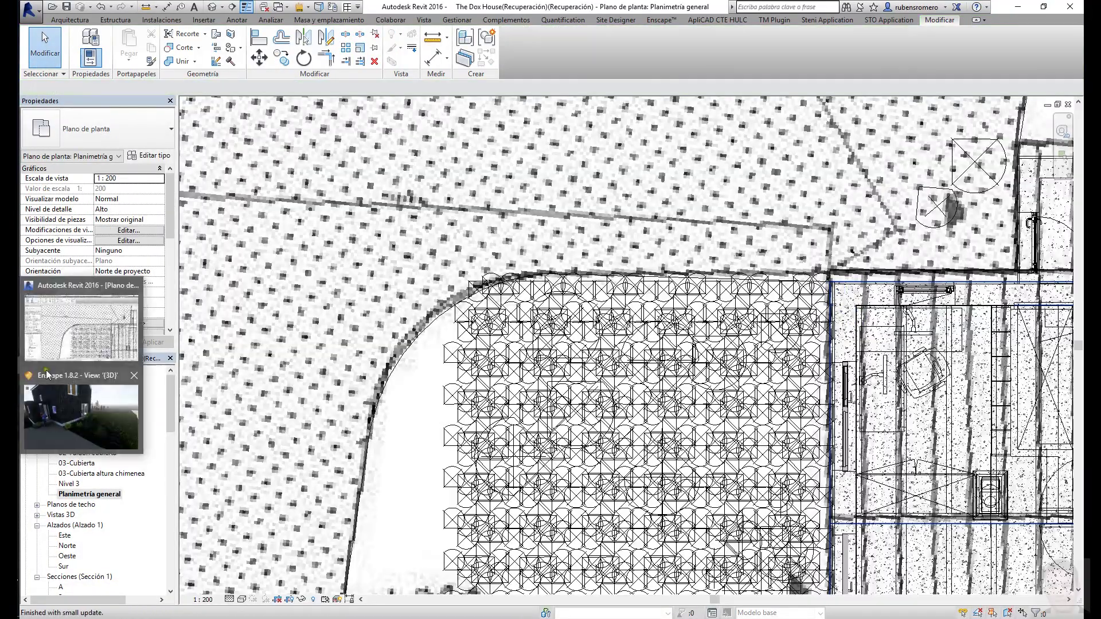
pyautogui.click(49, 375)
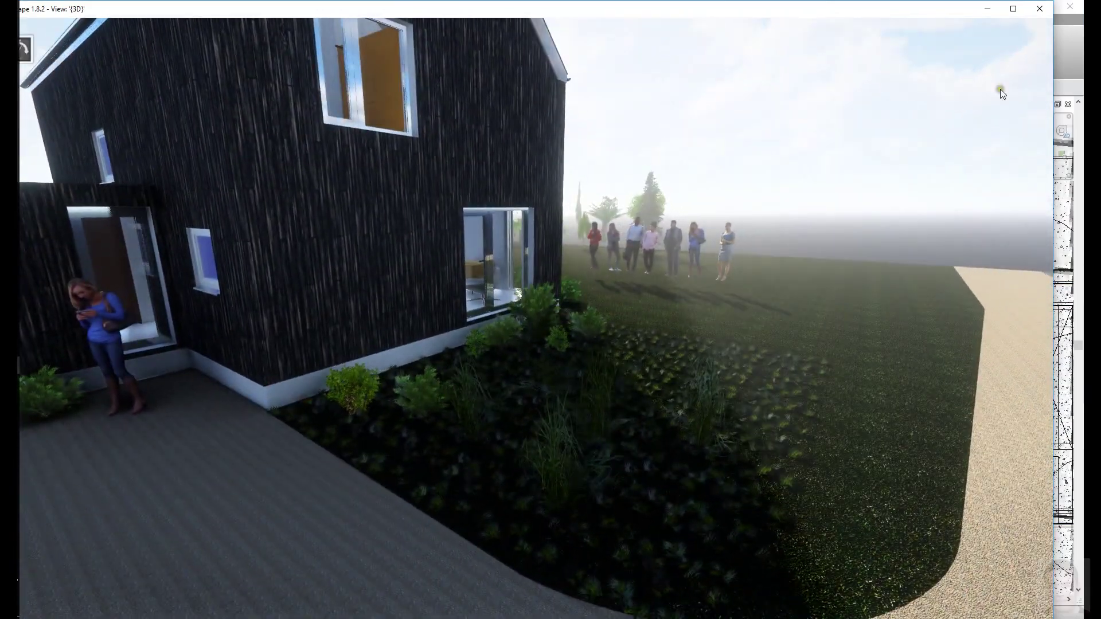
pyautogui.click(1015, 7)
# - Drag switchgrass plants to new spots near the bed's curved edge
pyautogui.click(523, 456)
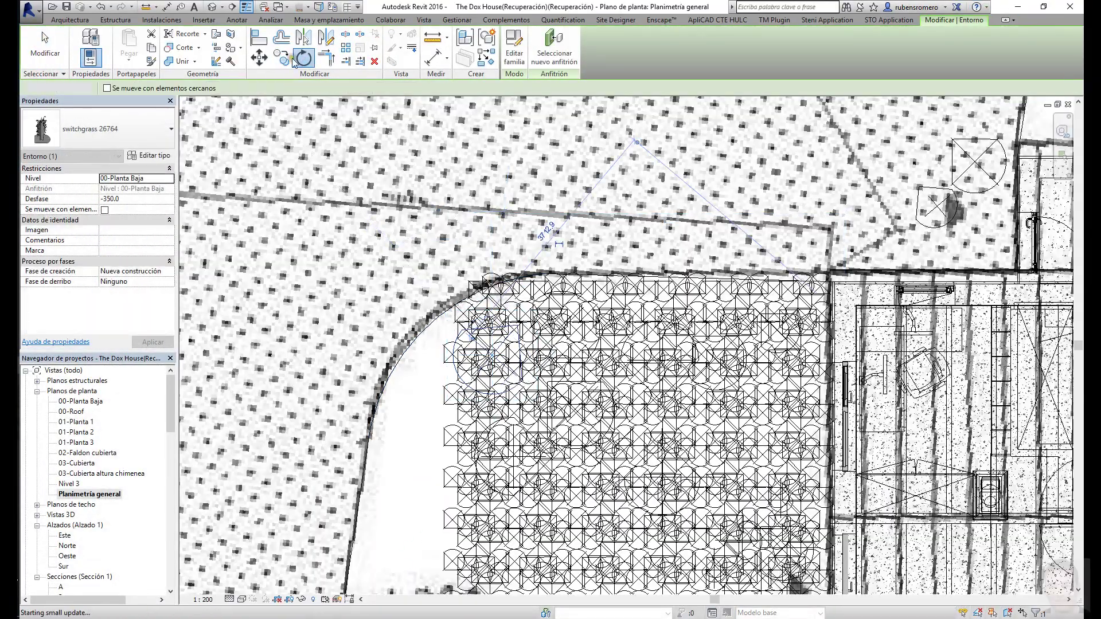
pyautogui.moveTo(520, 352); pyautogui.dragTo(463, 446)
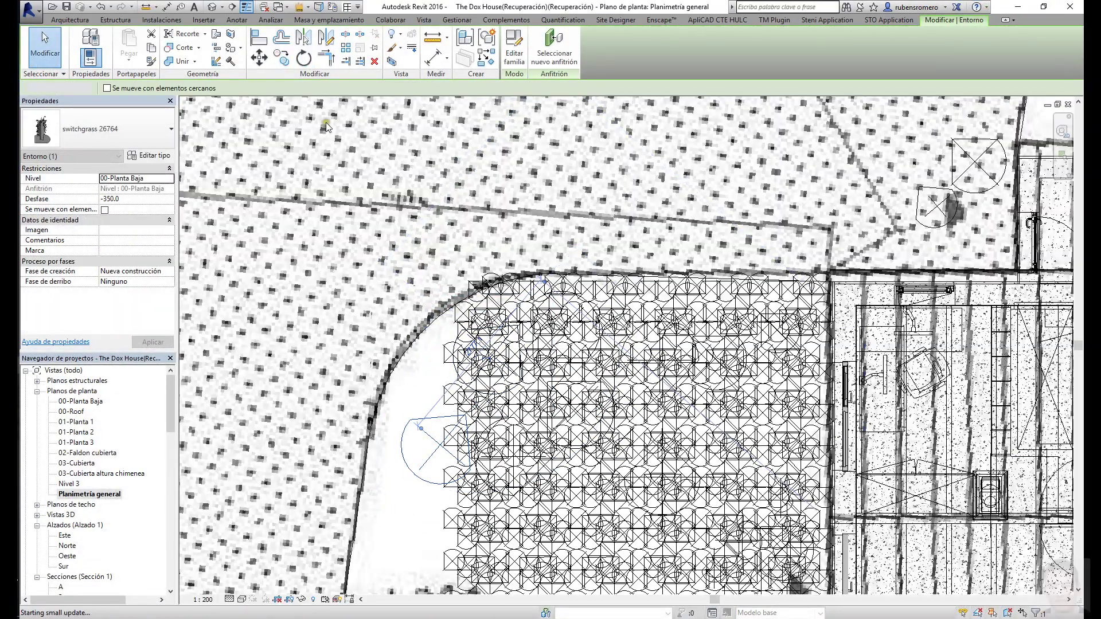
pyautogui.moveTo(465, 519); pyautogui.dragTo(437, 337, button='middle')
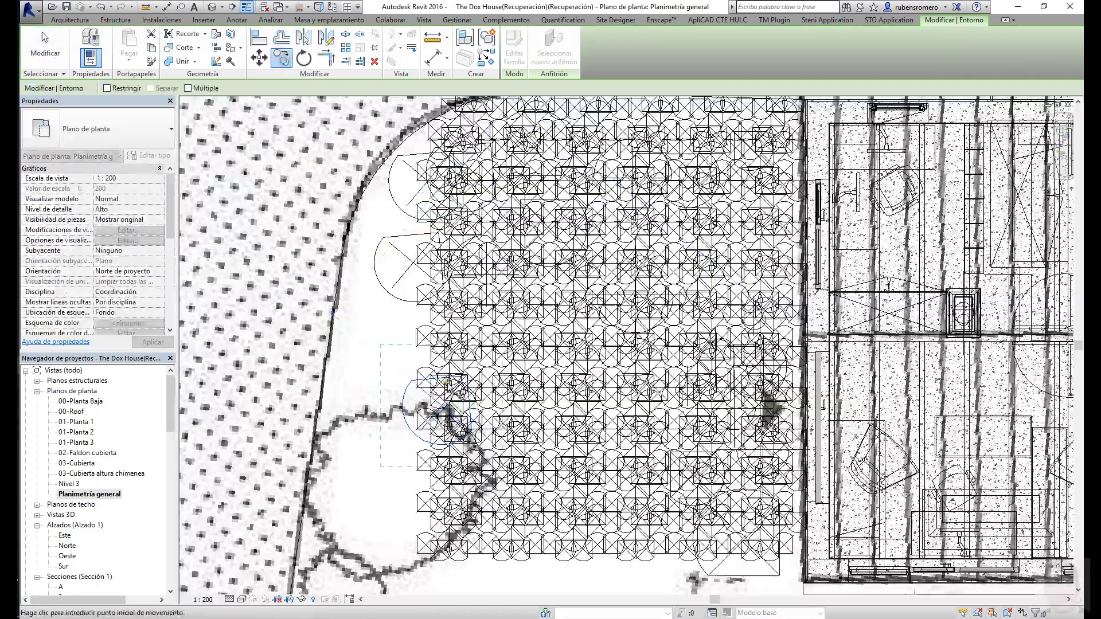
pyautogui.moveTo(437, 337); pyautogui.dragTo(431, 378)
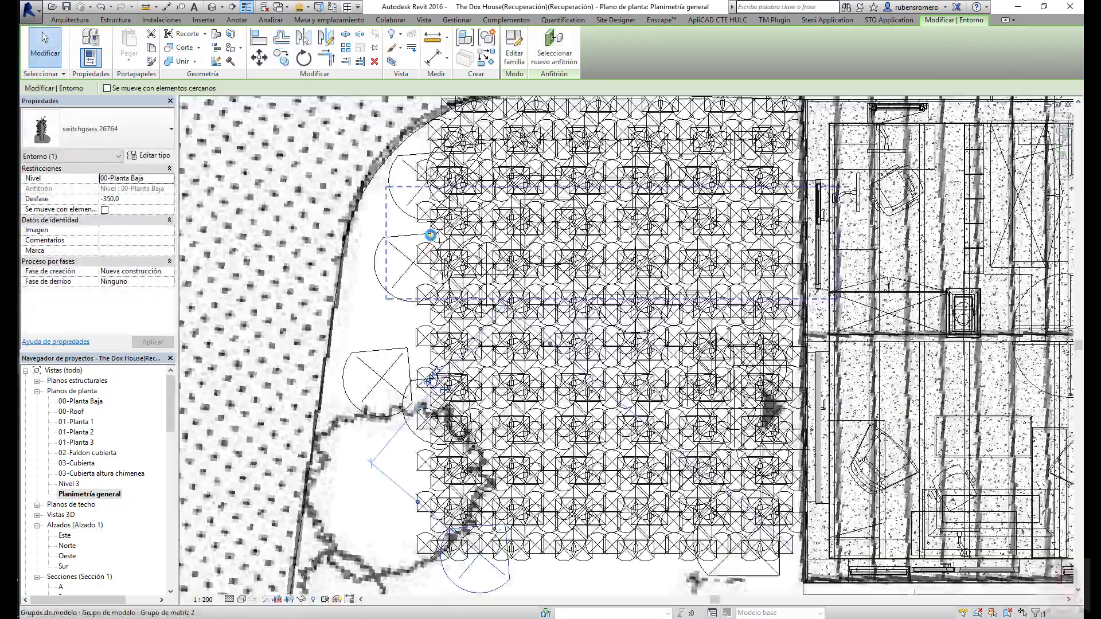
pyautogui.scroll(-3, 430, 235)
pyautogui.moveTo(84, 399)
pyautogui.mouseDown(button='right')
pyautogui.moveTo(607, 417)
pyautogui.moveTo(625, 429)
pyautogui.mouseUp(button='right')
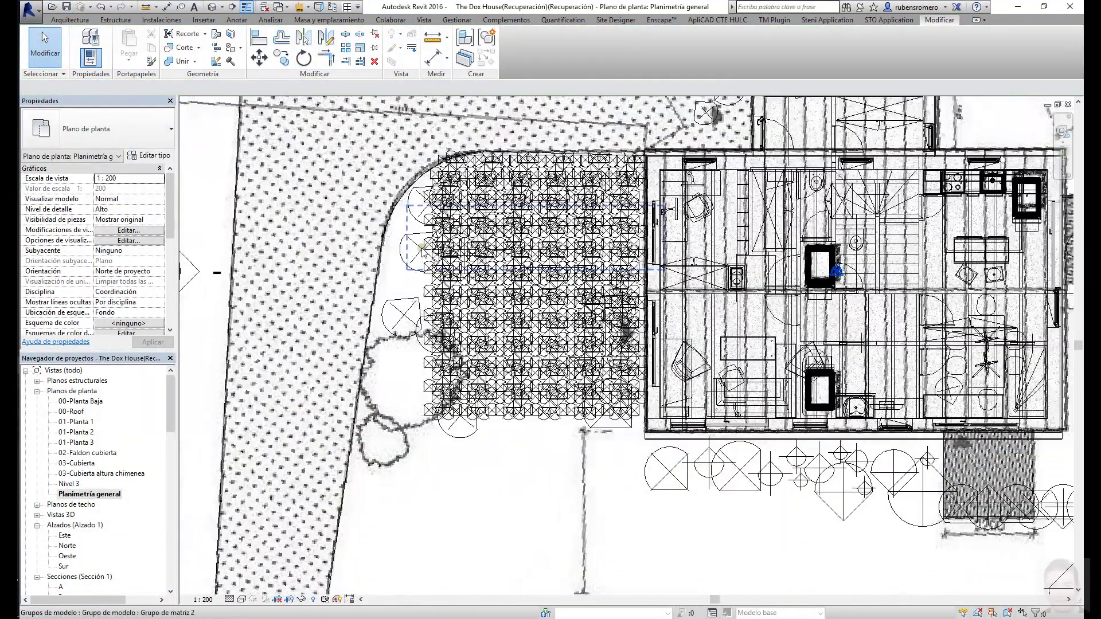
# - Turn the tree row vertical and fit it along the bed's curved left edge
pyautogui.scroll(3, 353, 119)
pyautogui.click(553, 270)
pyautogui.moveTo(107, 132); pyautogui.dragTo(353, 119, button='middle')
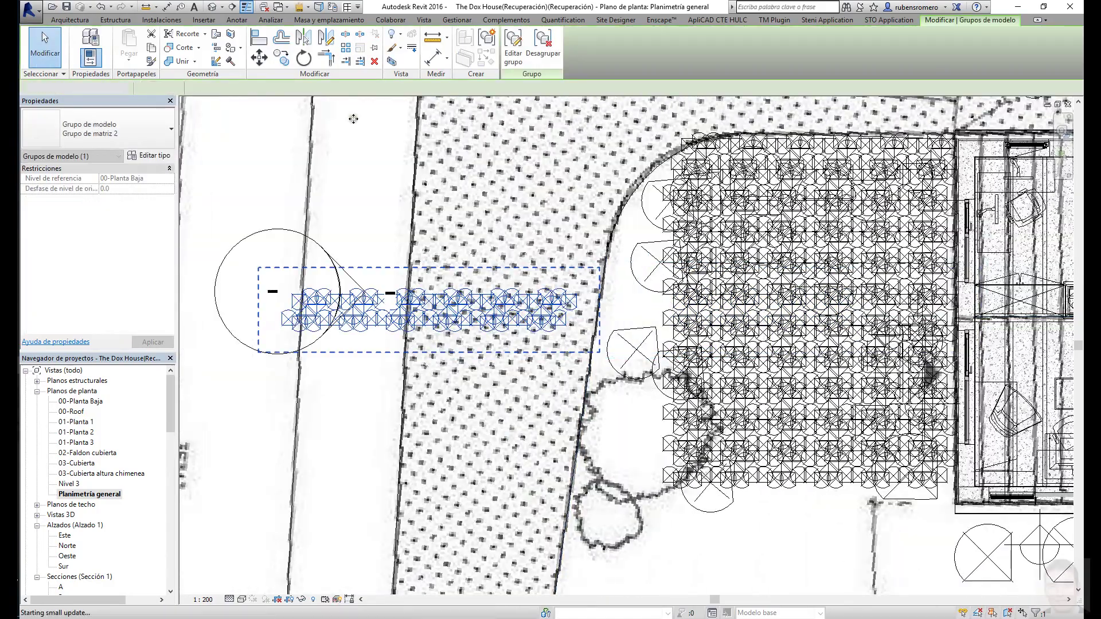
pyautogui.press('space')
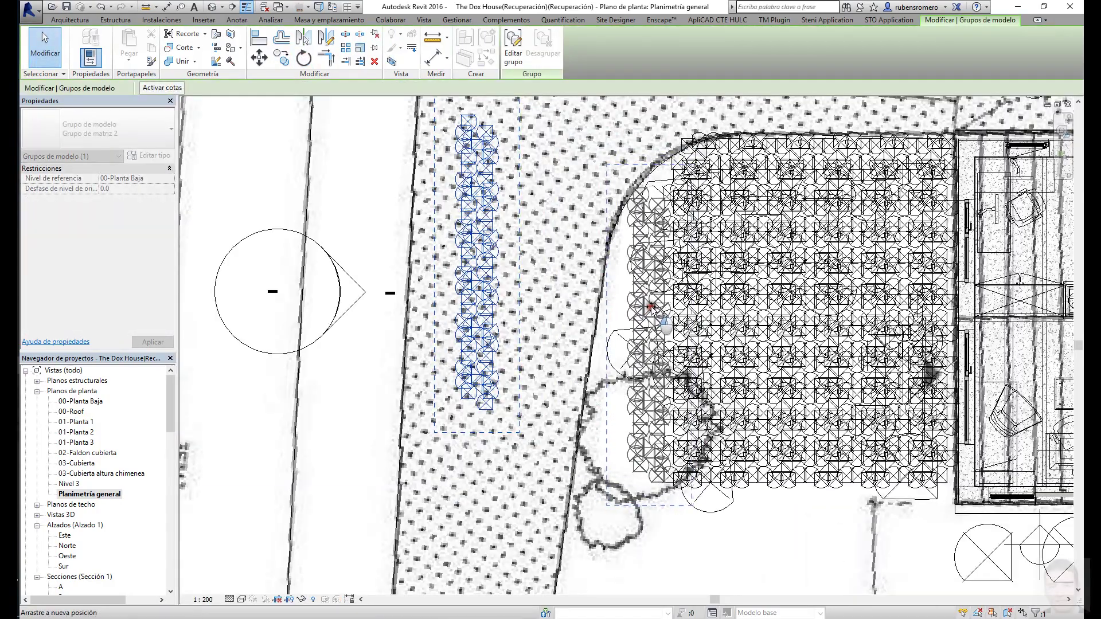
pyautogui.moveTo(654, 307); pyautogui.dragTo(622, 367)
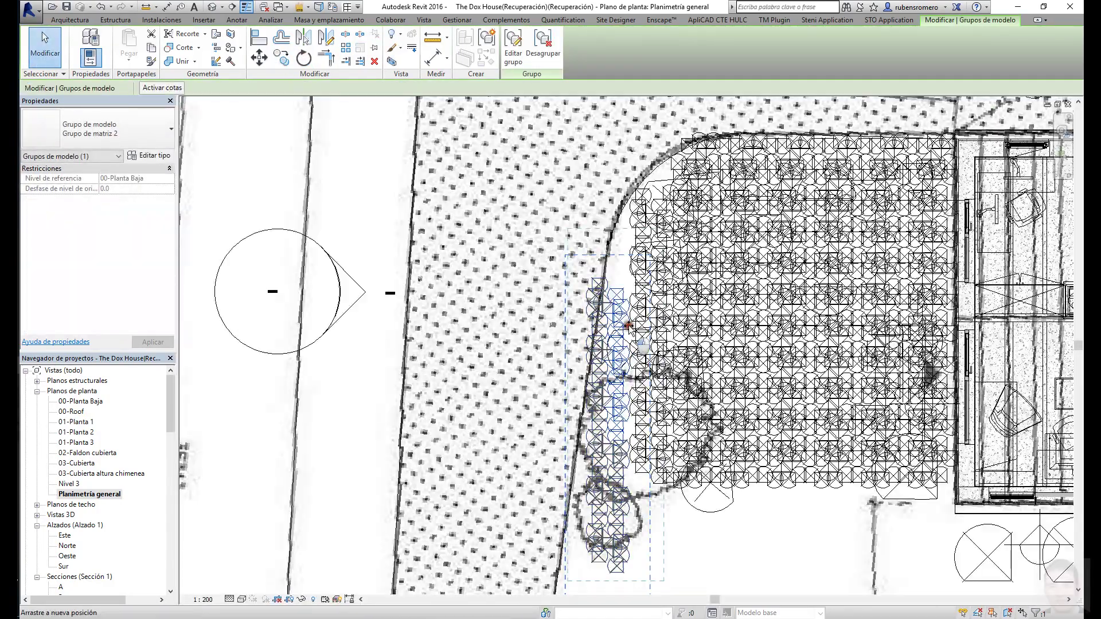
pyautogui.scroll(1, 622, 366)
pyautogui.press('space')
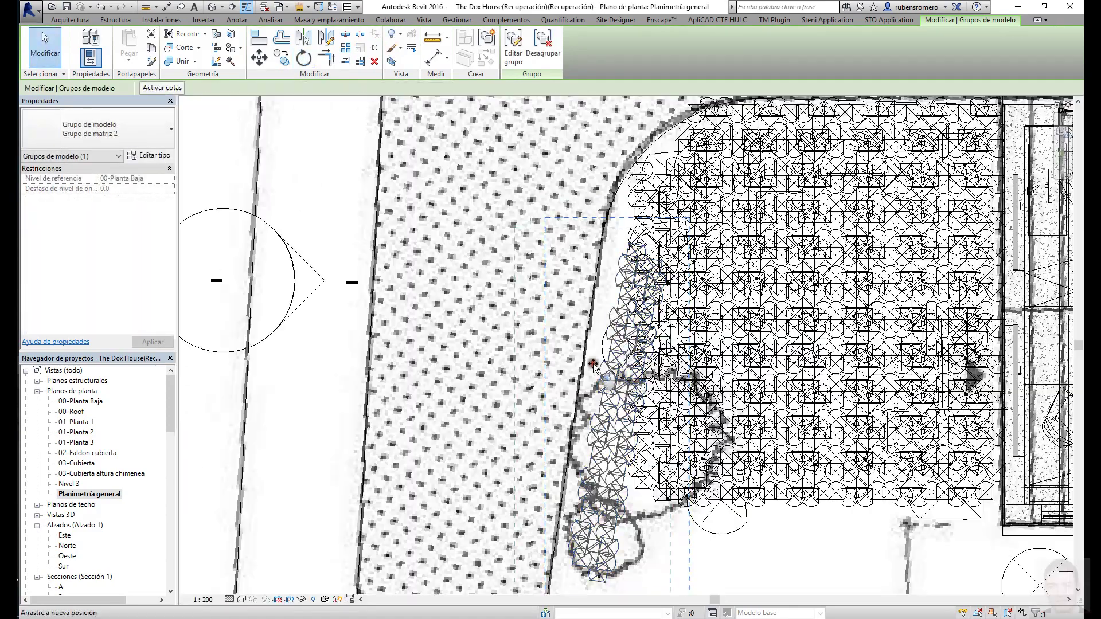
pyautogui.moveTo(621, 326); pyautogui.dragTo(631, 323)
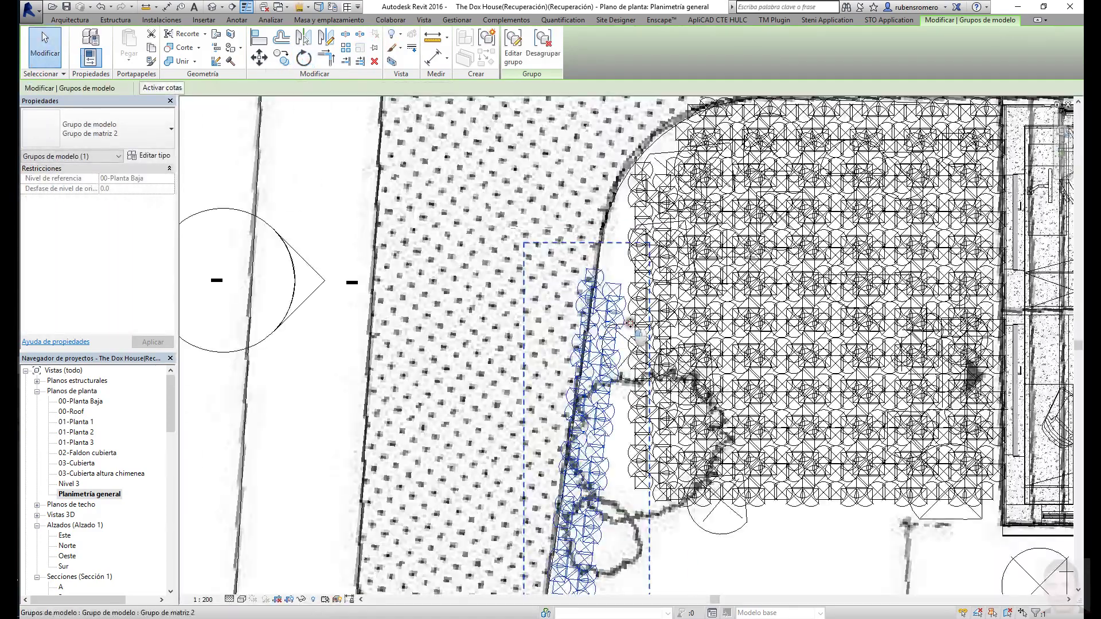
pyautogui.click(584, 376)
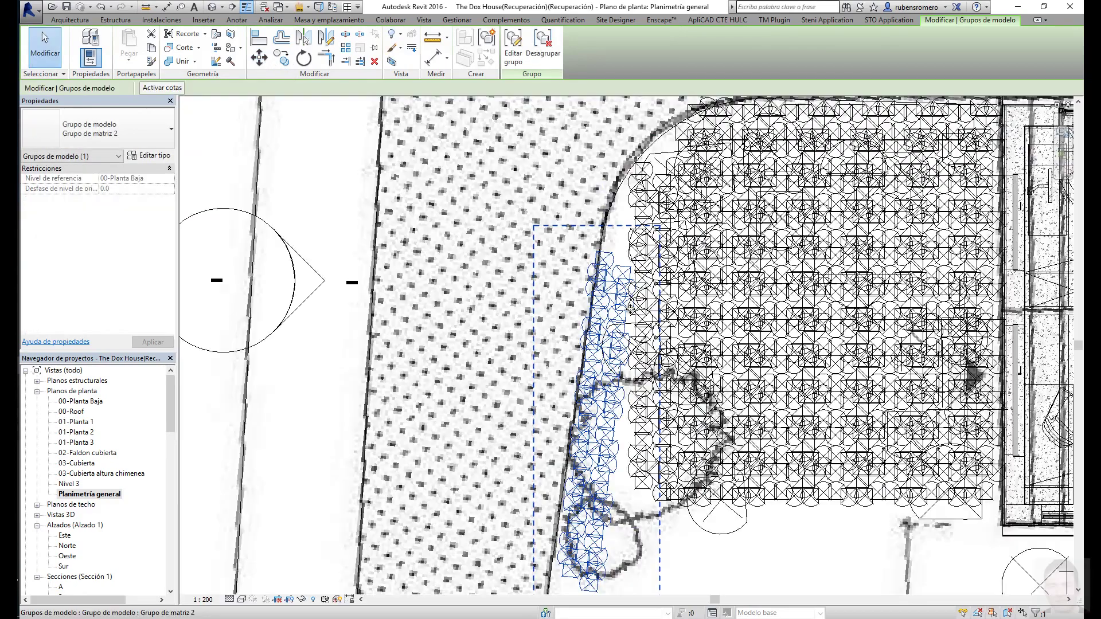
pyautogui.scroll(-2, 623, 292)
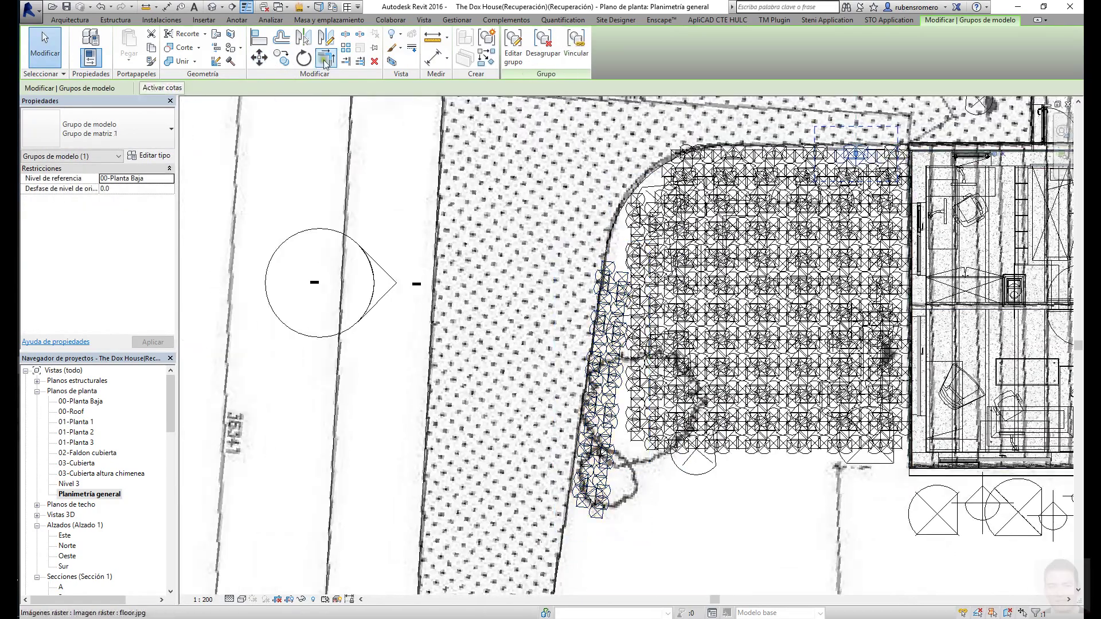
pyautogui.click(543, 189)
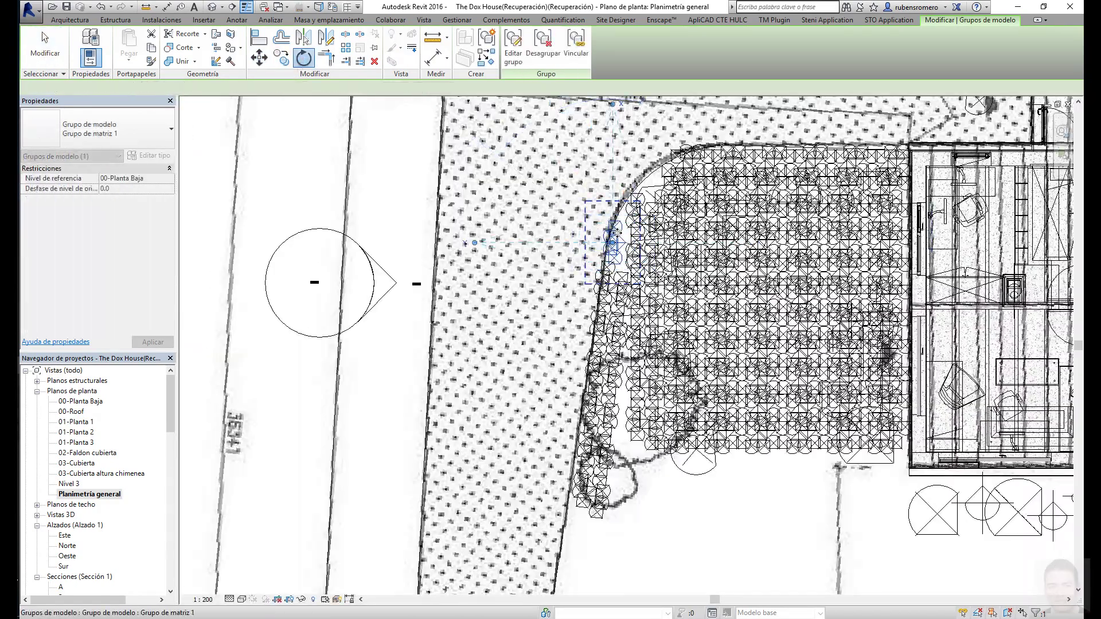
# - Select a thevetia plant in the bed and start, then cancel, a copy
pyautogui.scroll(3, 602, 218)
pyautogui.scroll(2, 602, 218)
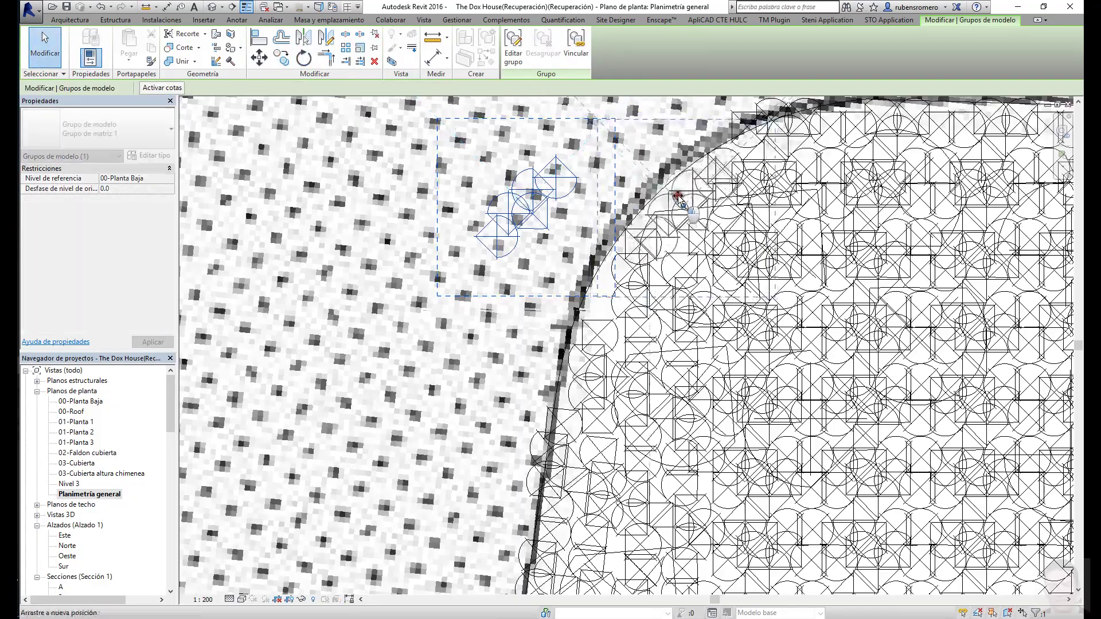
pyautogui.scroll(-5, 681, 201)
pyautogui.click(472, 315)
pyautogui.press('c')
pyautogui.press('o')
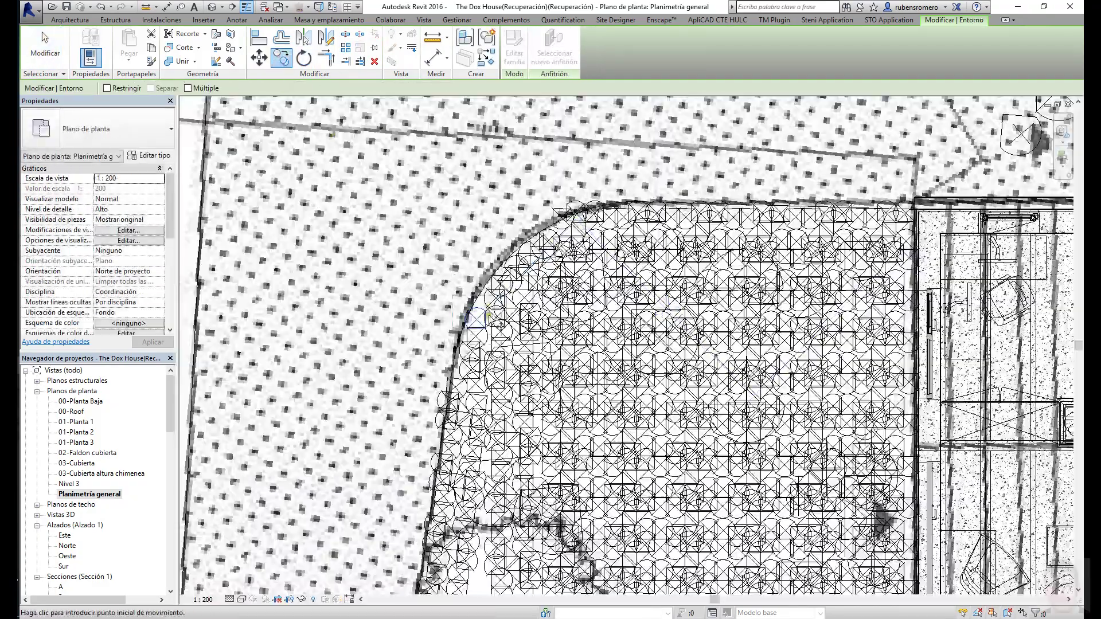
pyautogui.press('Escape')
pyautogui.scroll(-5, 493, 229)
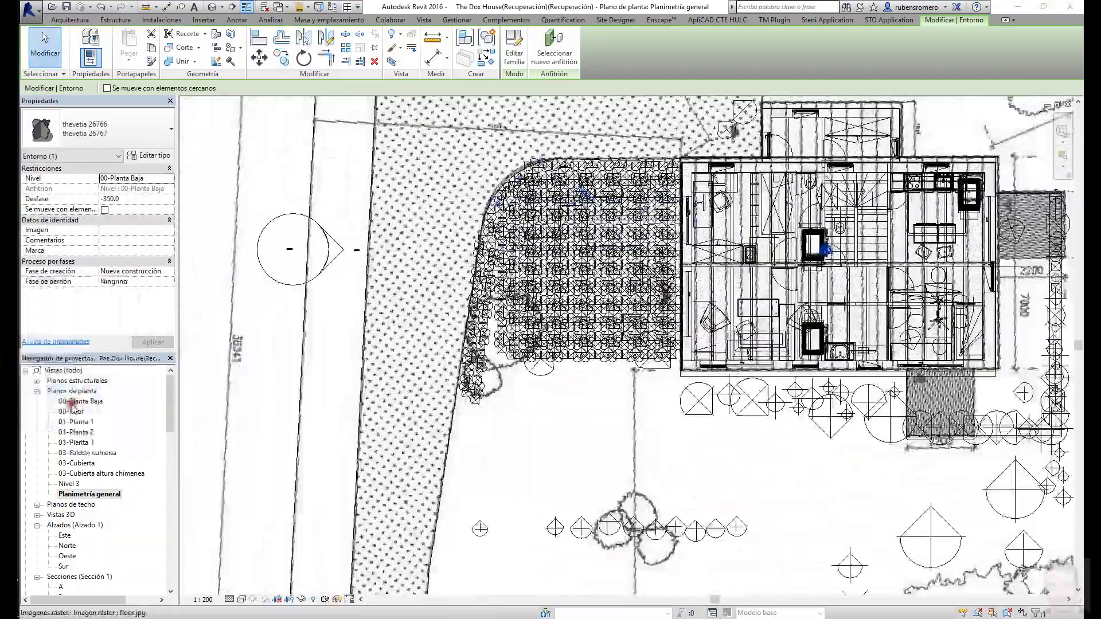